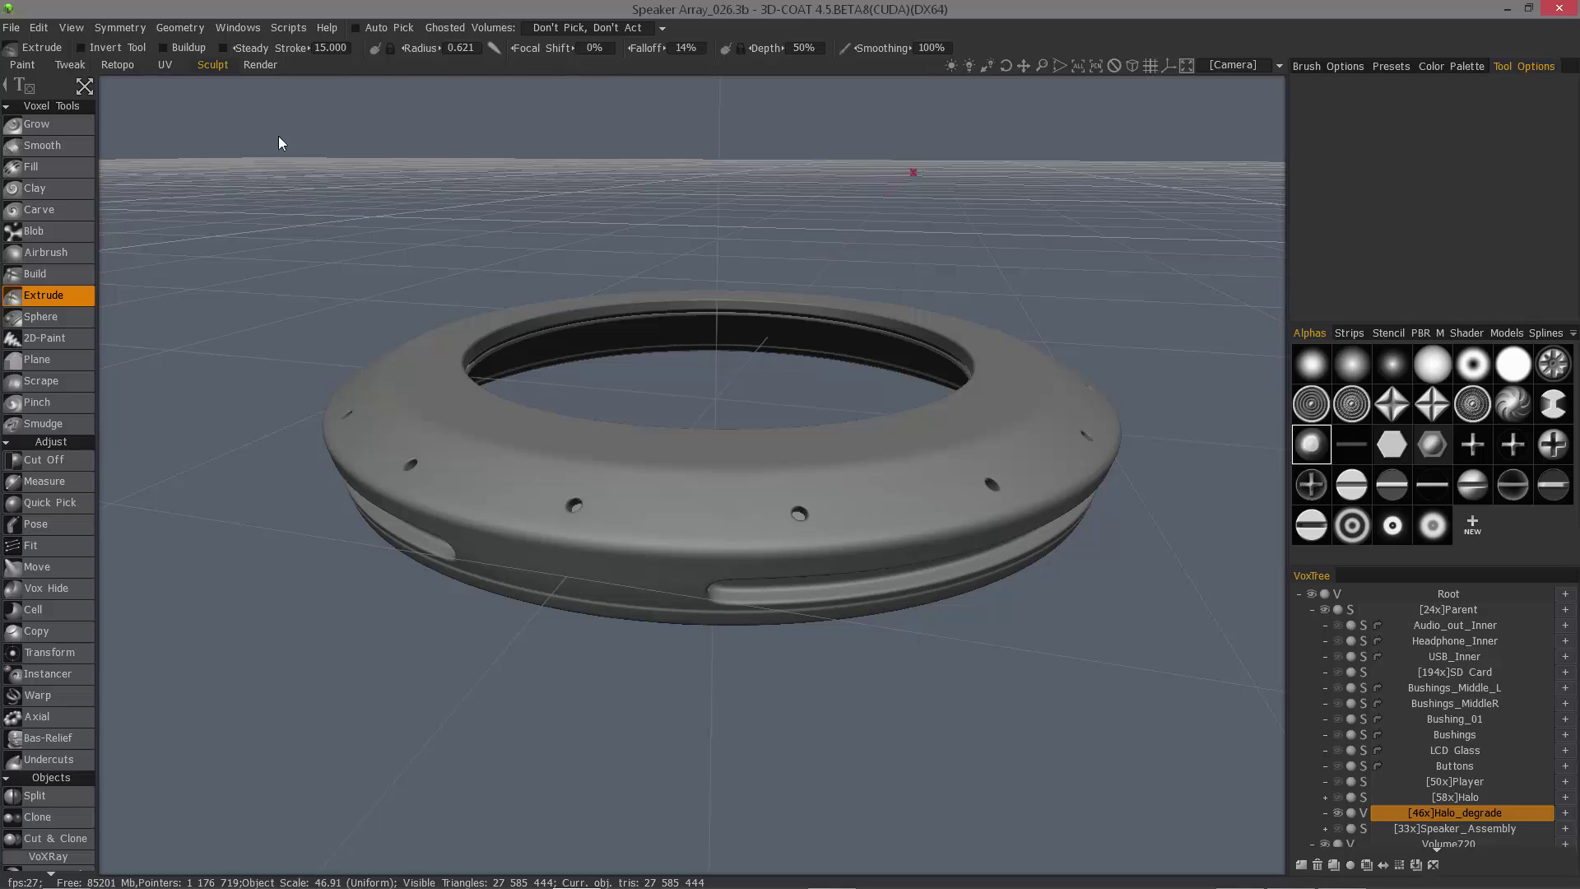
click(117, 28)
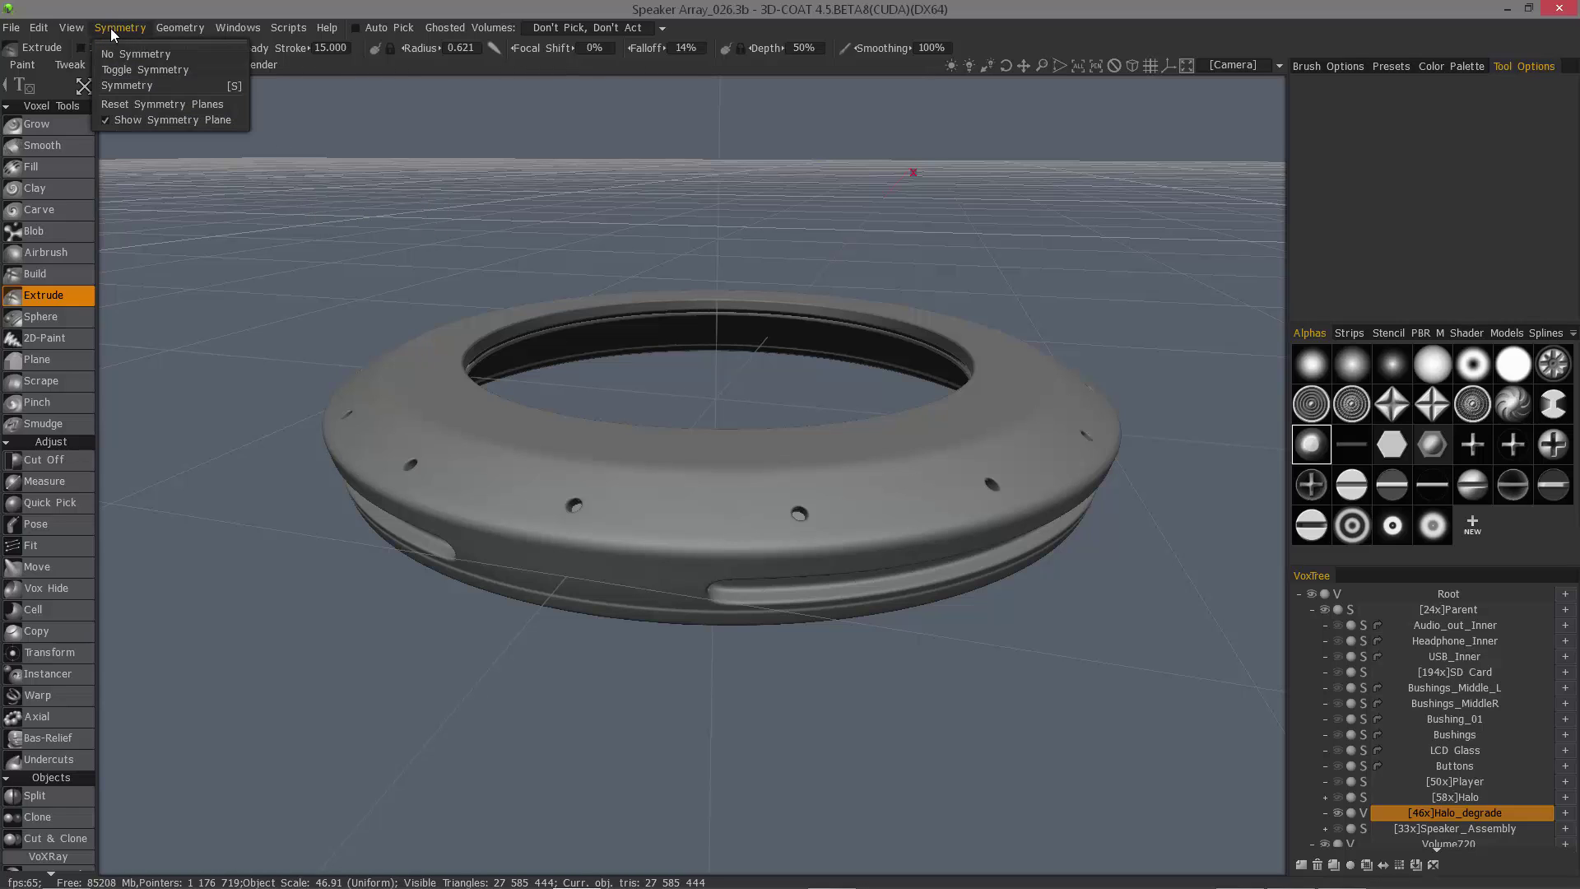
click(138, 85)
drag(1121, 153, 1169, 130)
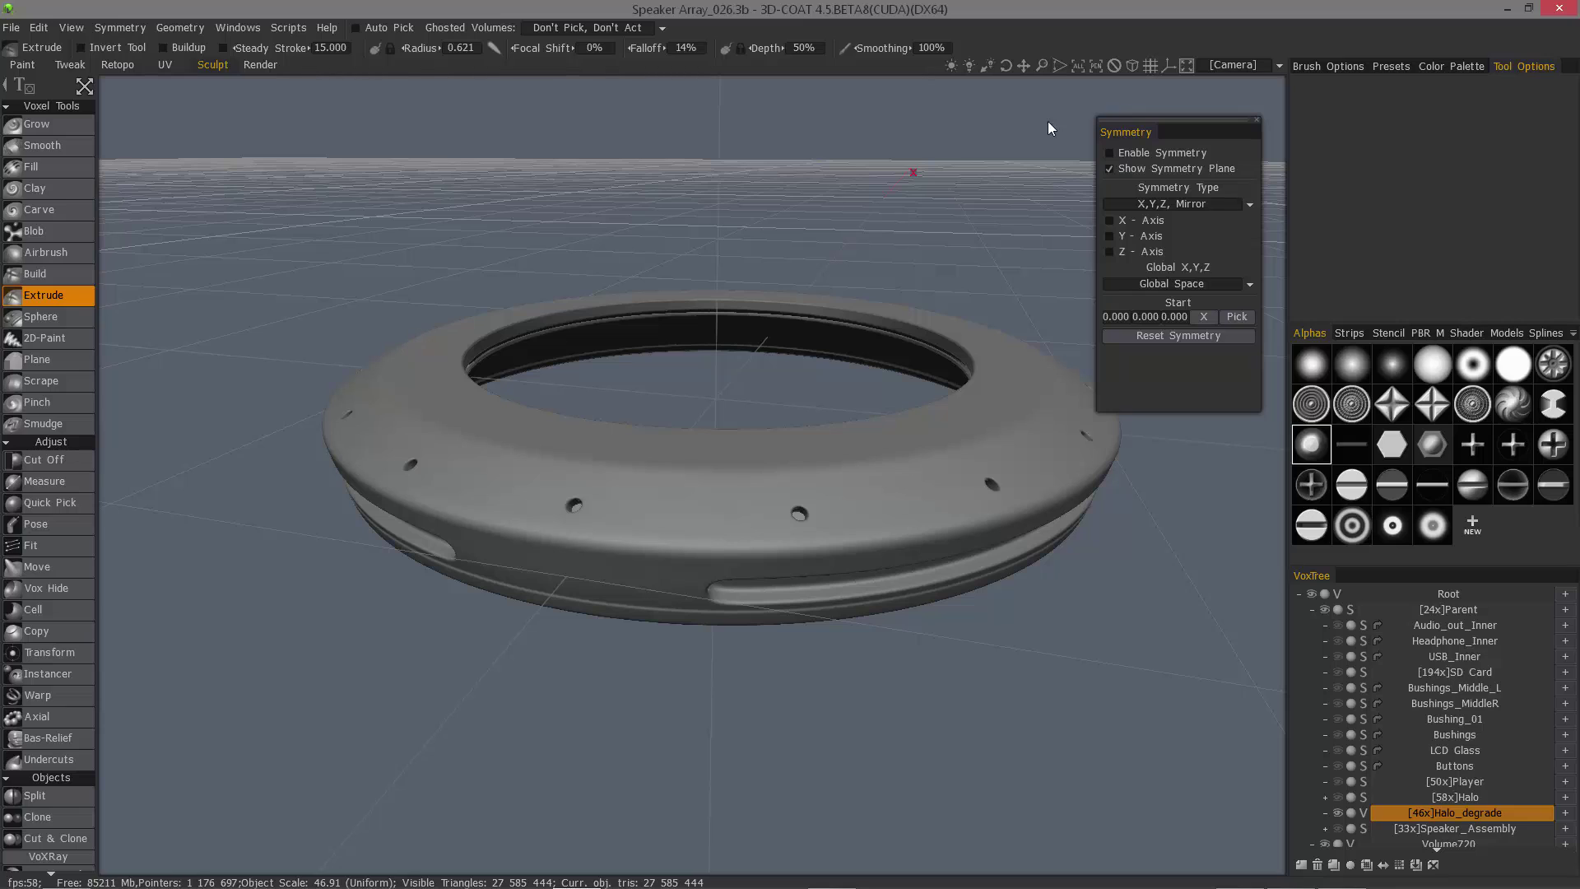
click(1255, 120)
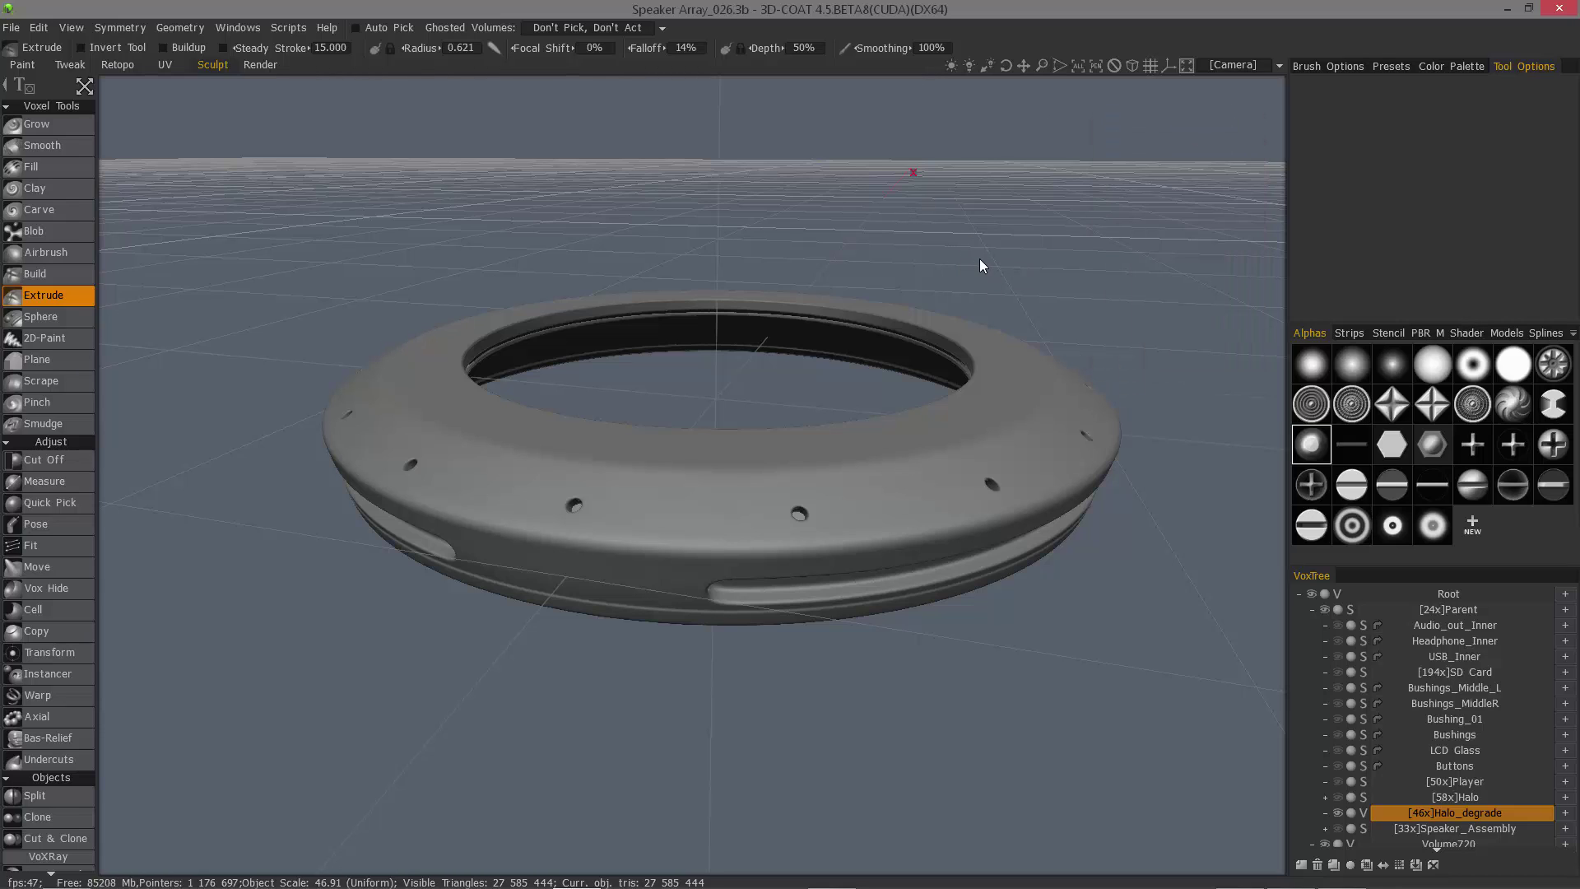
- Open the Symmetry settings, place them clear of the model and enable symmetry
key(s)
key(s)
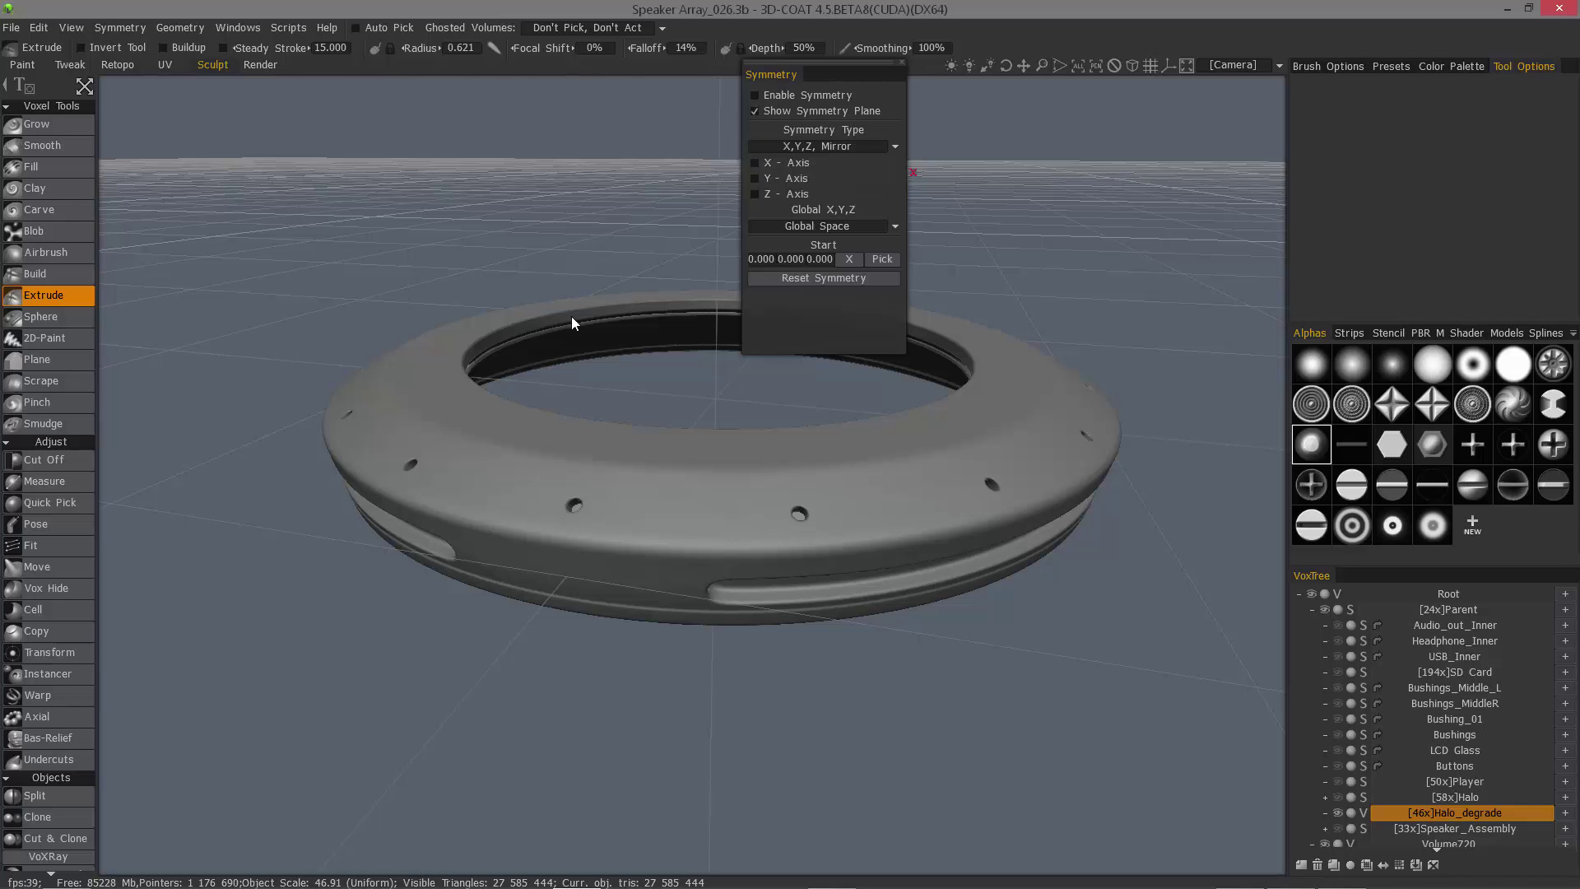
key(s)
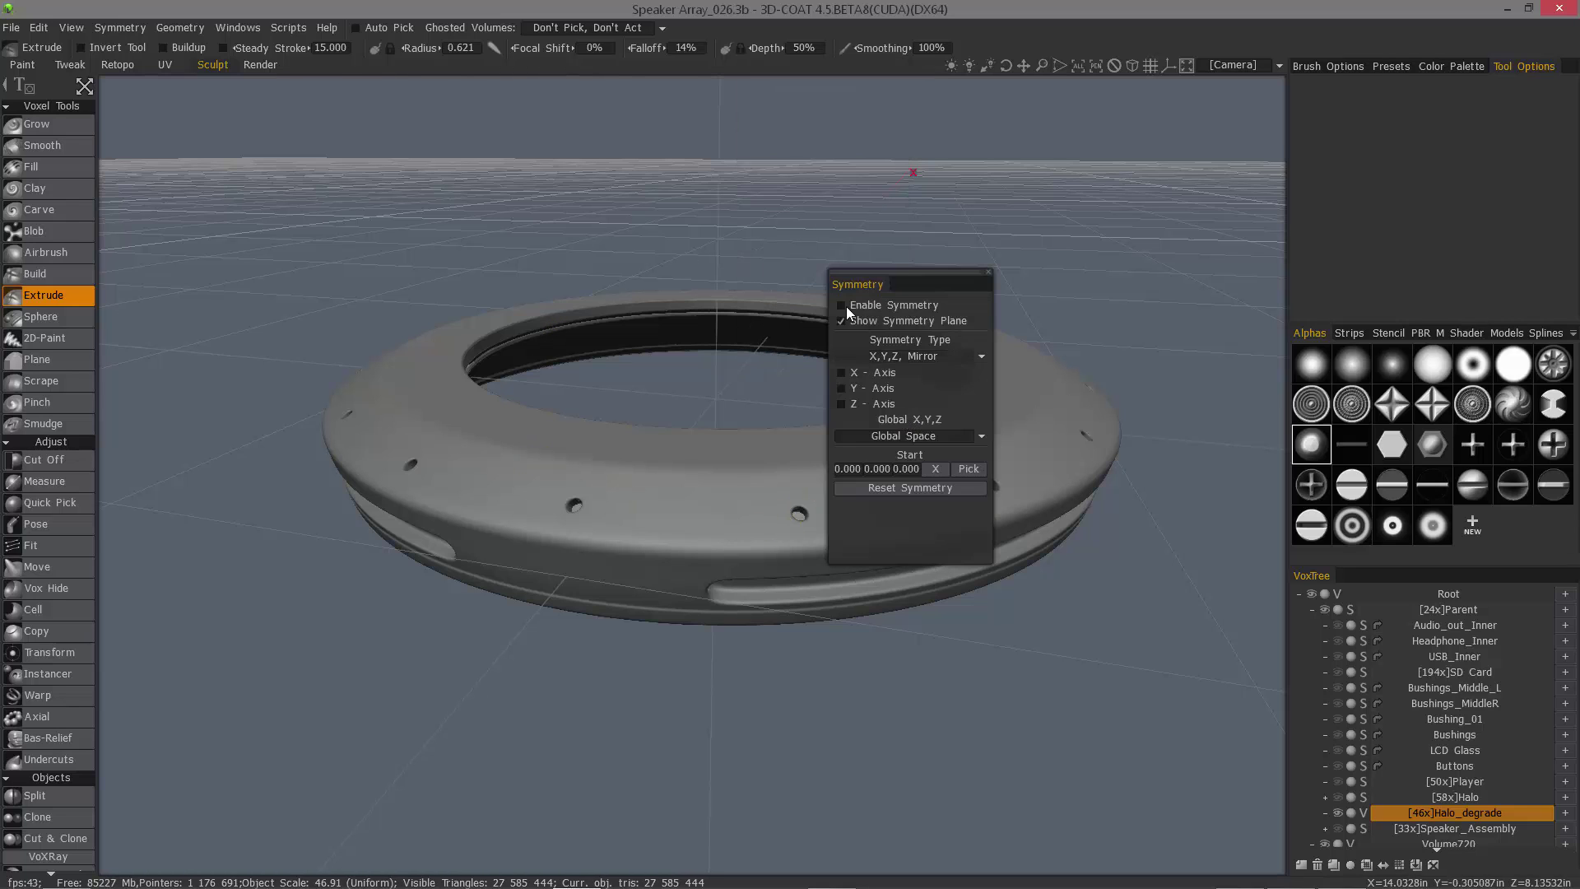
drag(857, 283, 1132, 133)
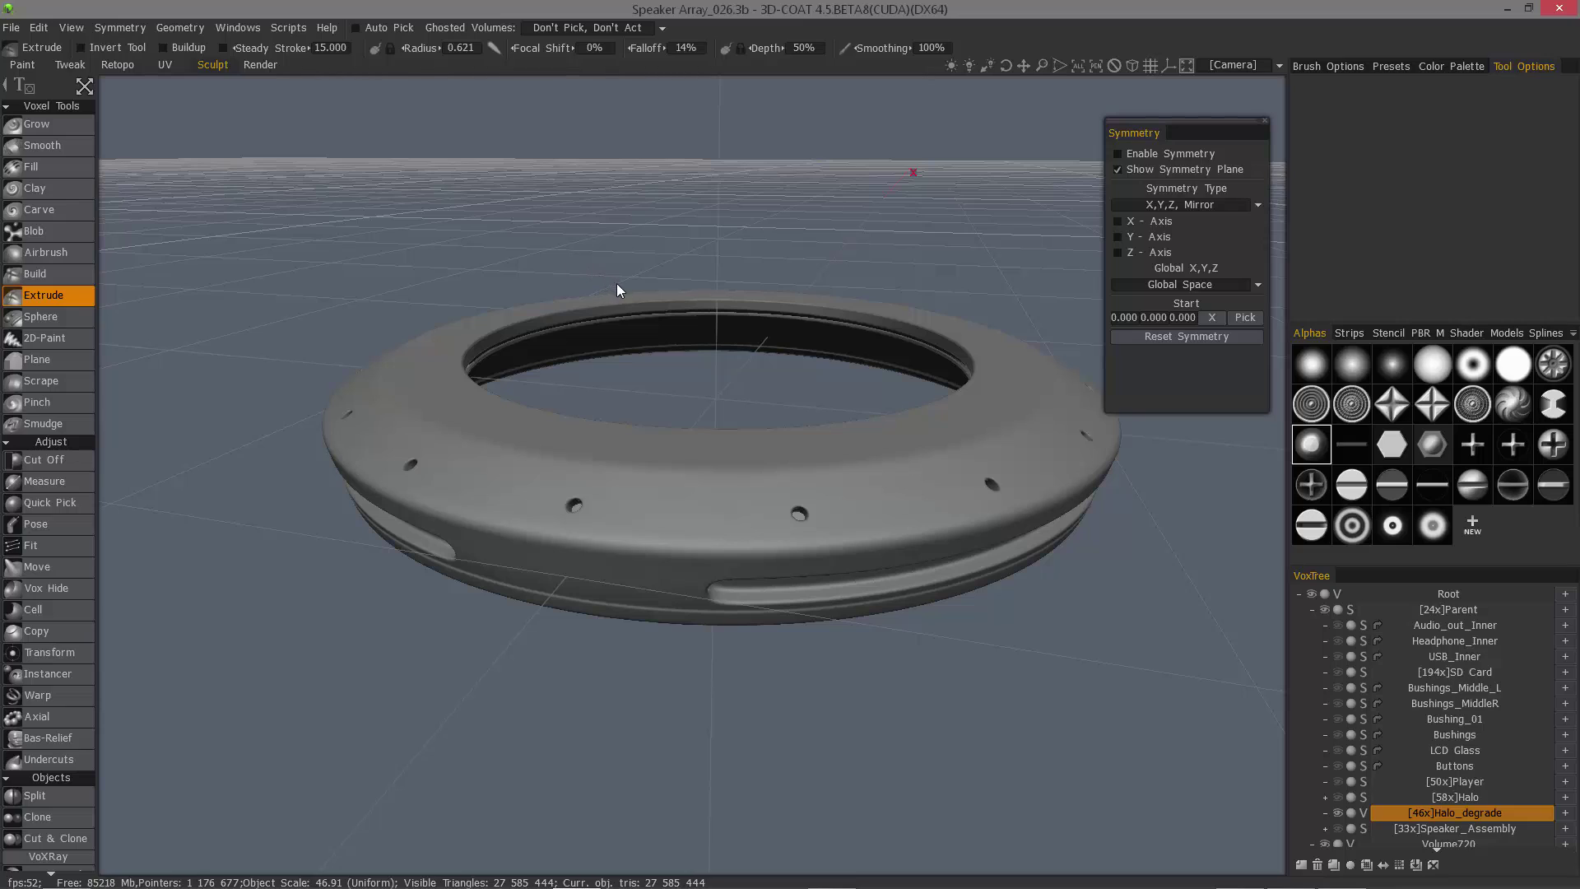
click(1118, 153)
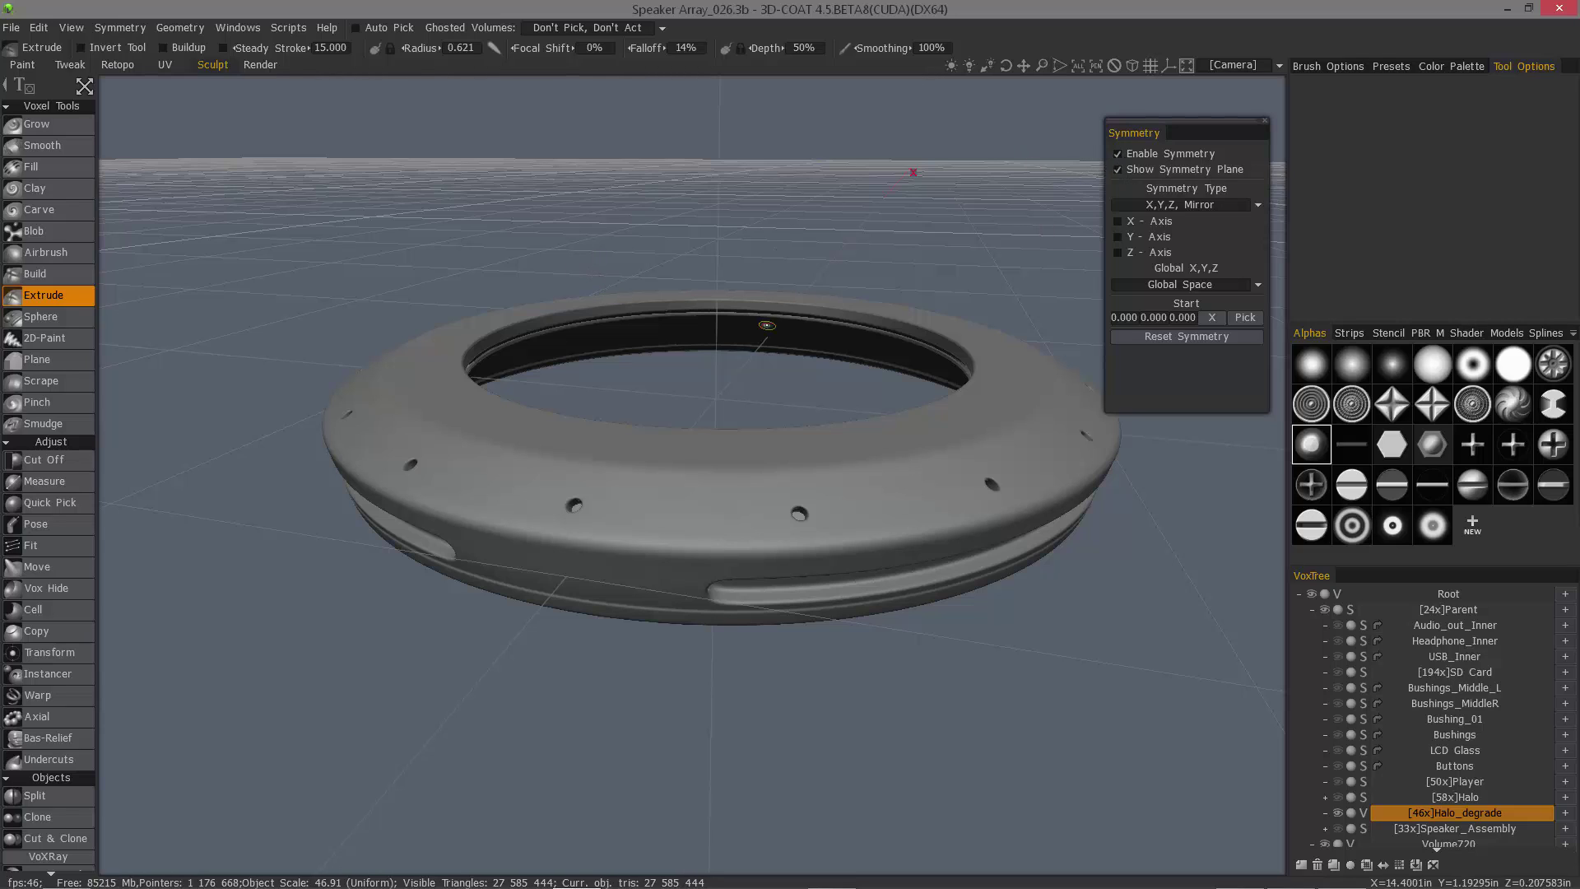
- Use the X,Y,Z Mirror symmetry type and turn on mirroring for the X axis
alt+drag(816, 383, 867, 406)
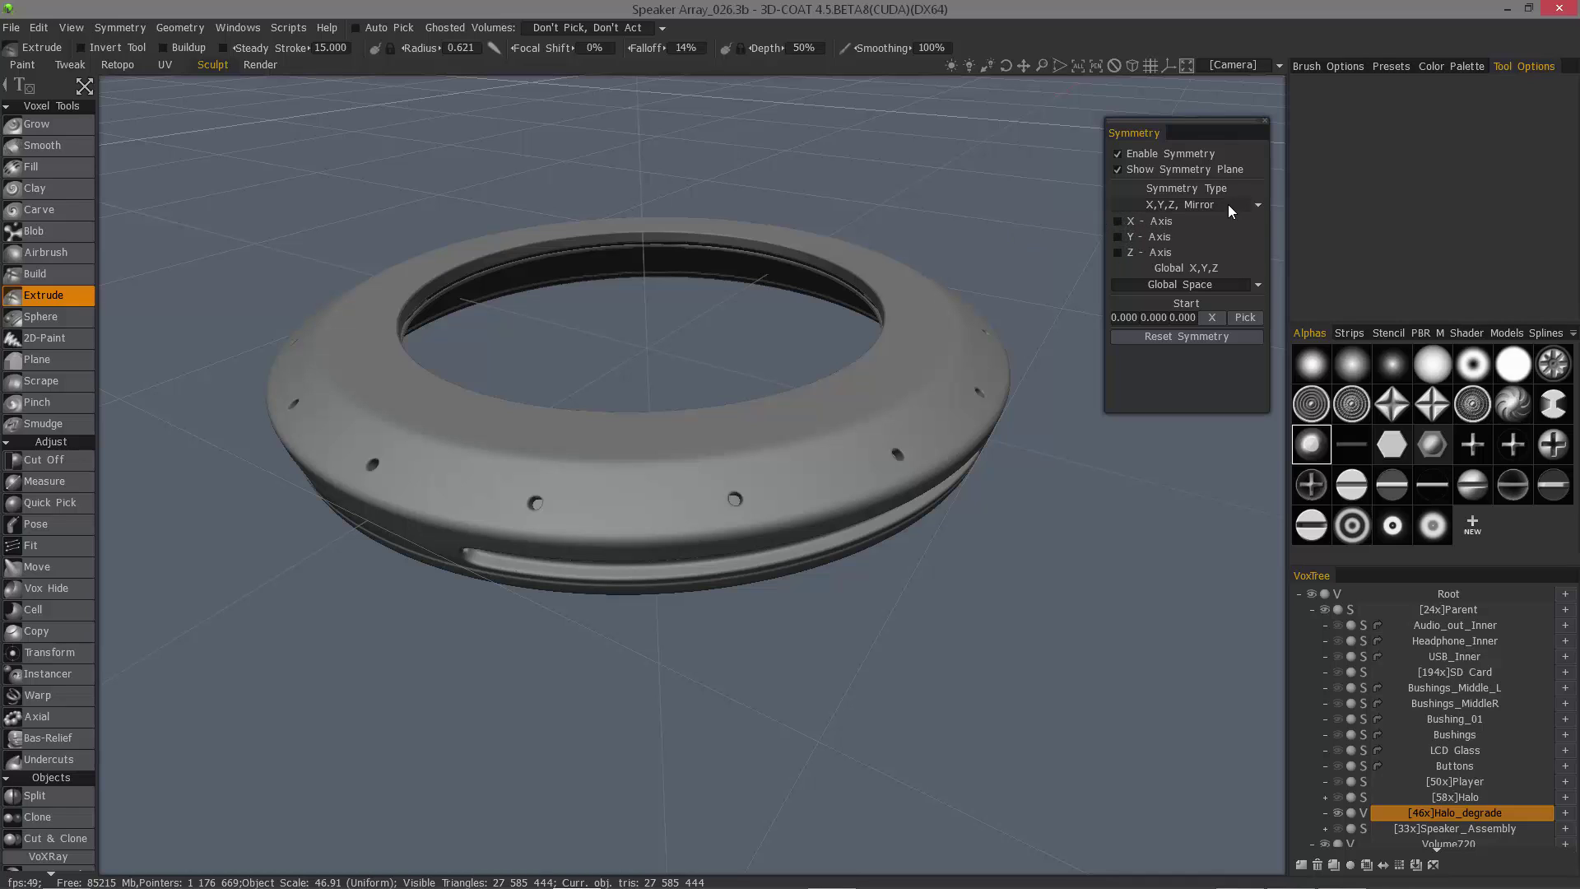
click(1256, 204)
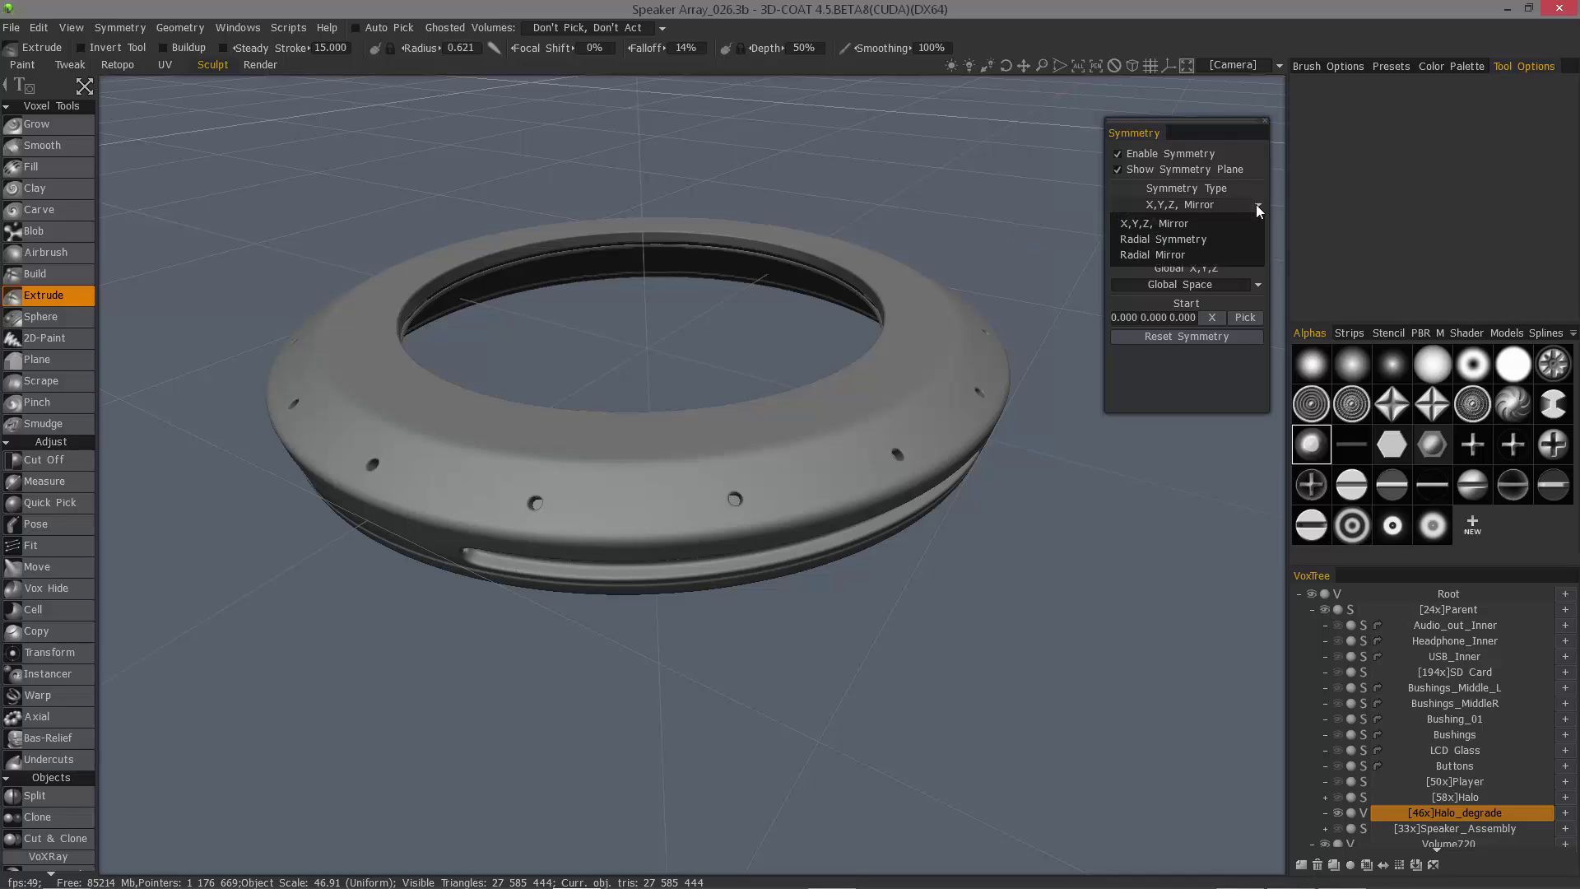
click(1119, 222)
mouse_move(430, 318)
middle_down()
mouse_move(508, 337)
mouse_move(693, 493)
mouse_move(802, 541)
mouse_move(810, 462)
middle_up()
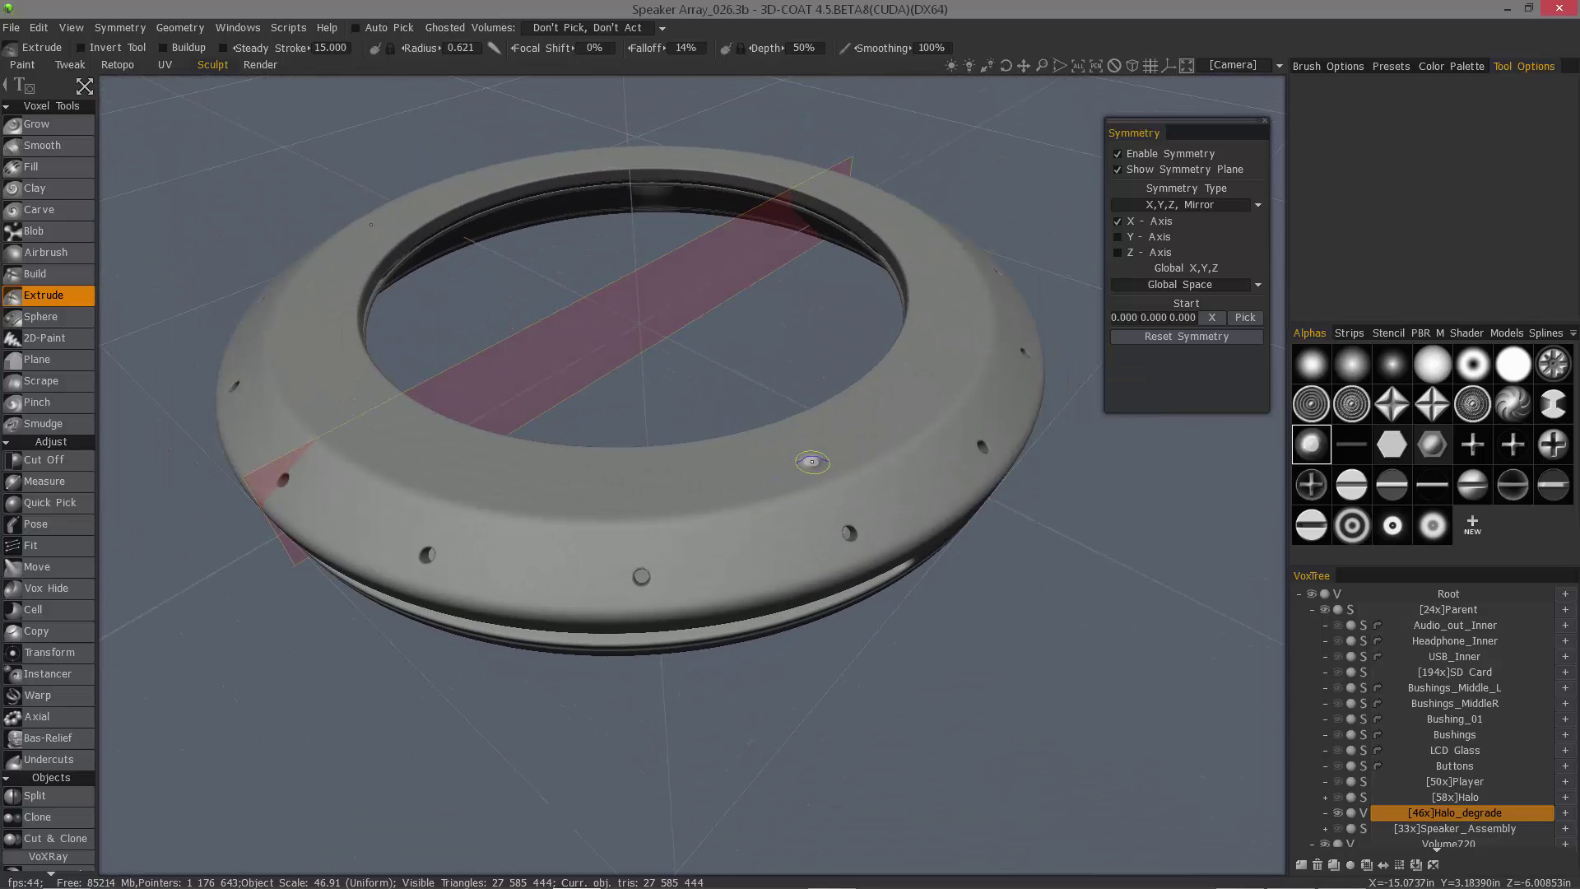
- Extrude a small bump on the ring's upper surface with X-axis mirroring and inspect both sides
click(812, 465)
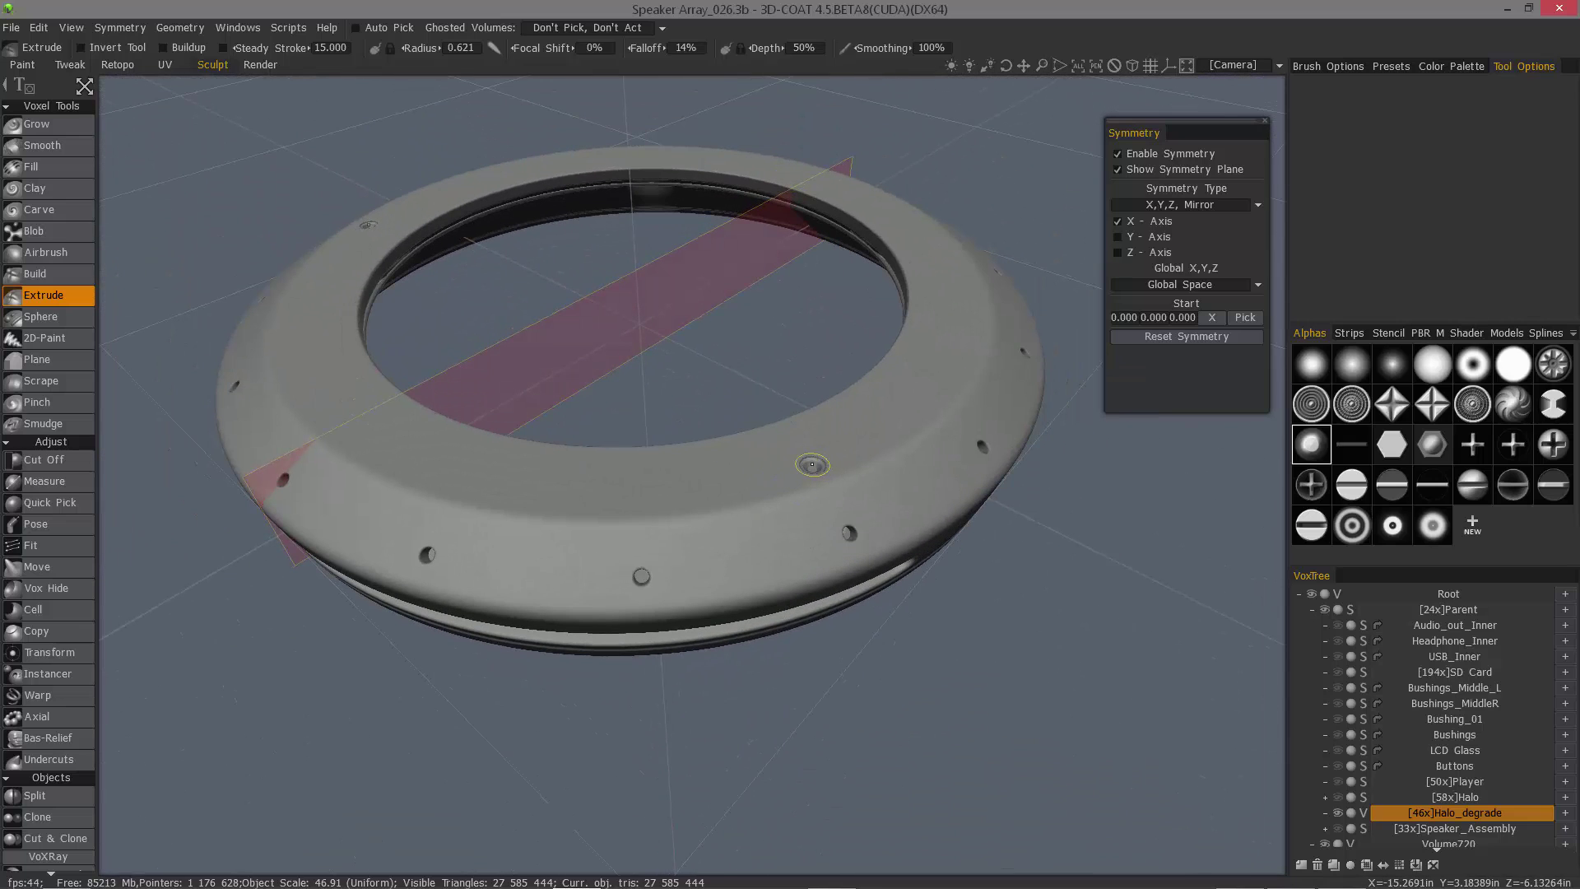
alt+drag(933, 524, 921, 465)
scroll(938, 545, up, 3)
mouse_move(761, 509)
middle_down()
mouse_move(526, 395)
mouse_move(220, 293)
mouse_move(243, 253)
middle_up()
alt+drag(243, 253, 265, 285)
alt+drag(889, 428, 917, 466)
middle_drag(918, 467, 950, 467)
middle_drag(883, 635, 927, 655)
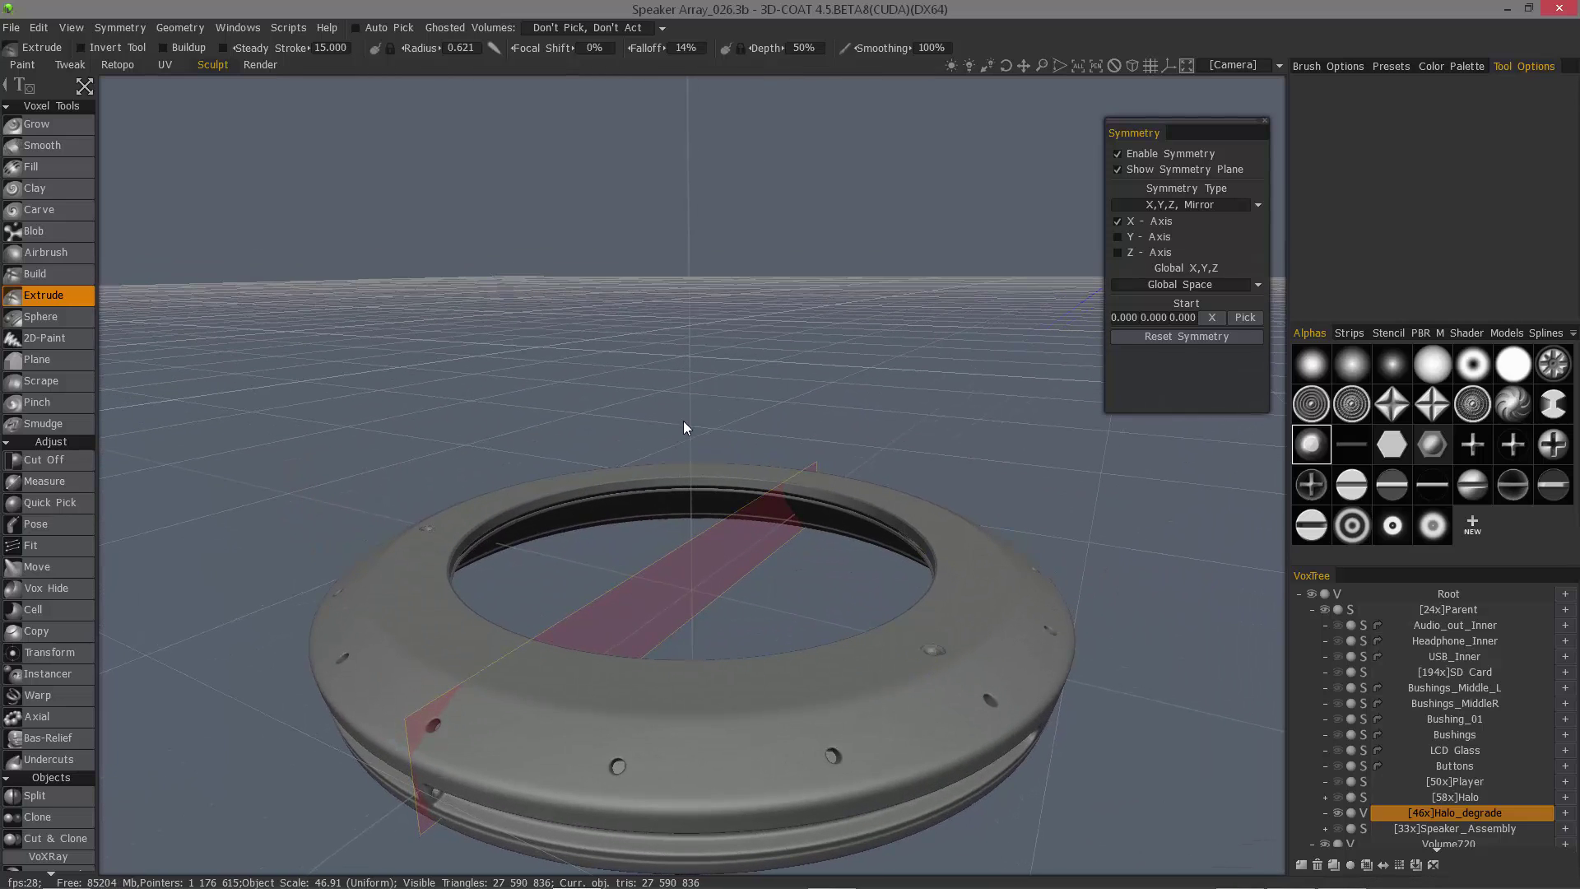
- Try adding the Y axis to the mirror symmetry and switch it off again
mouse_move(739, 478)
middle_down()
mouse_move(739, 446)
mouse_move(742, 461)
middle_up()
click(1117, 238)
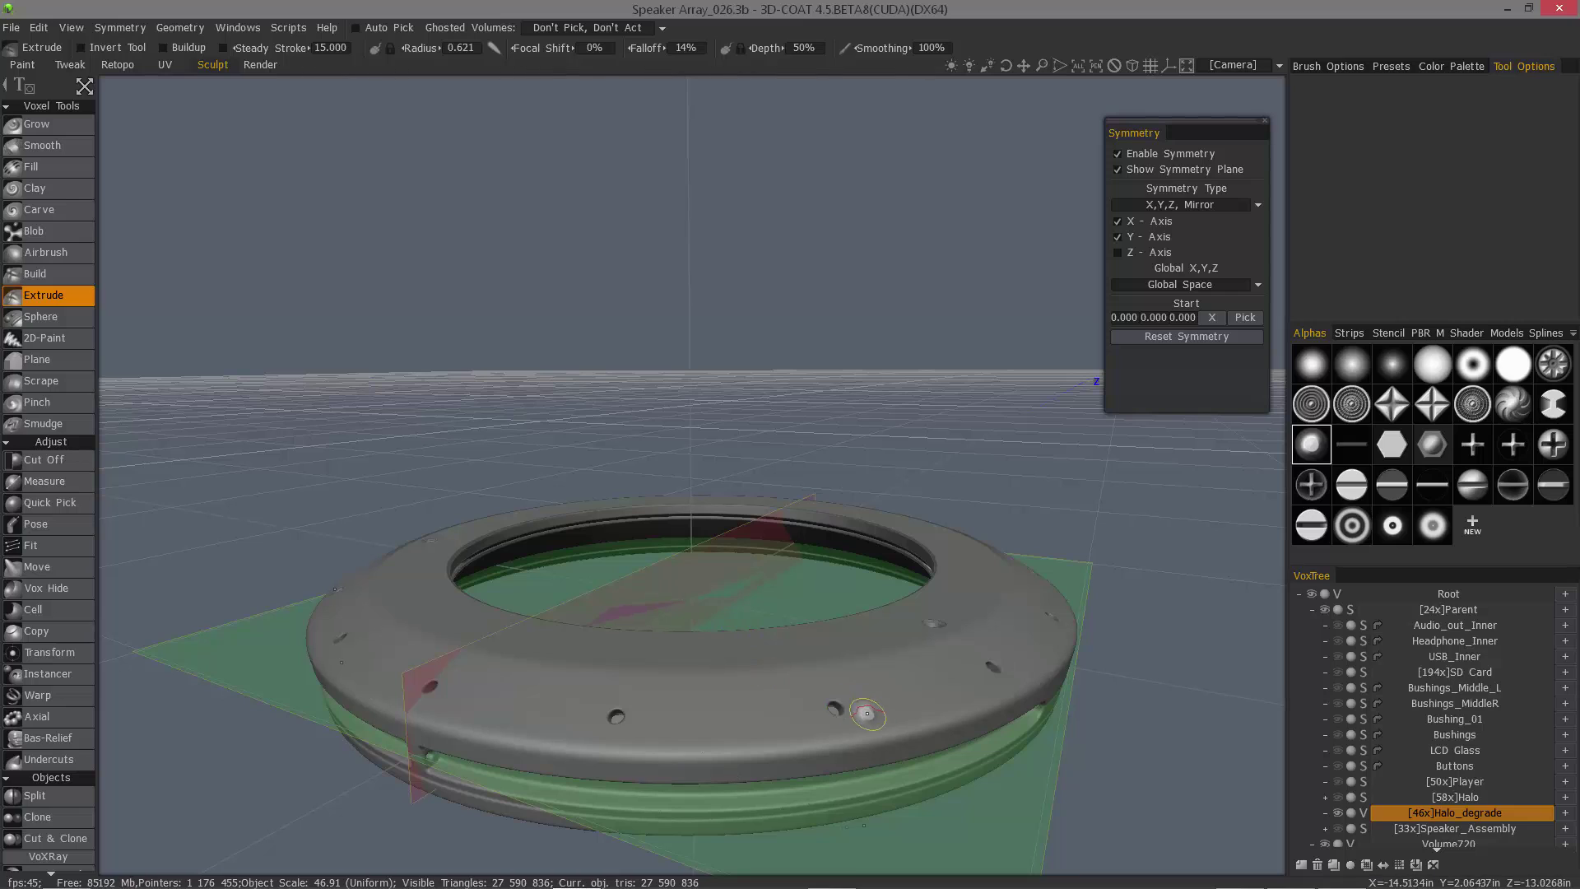
click(1117, 237)
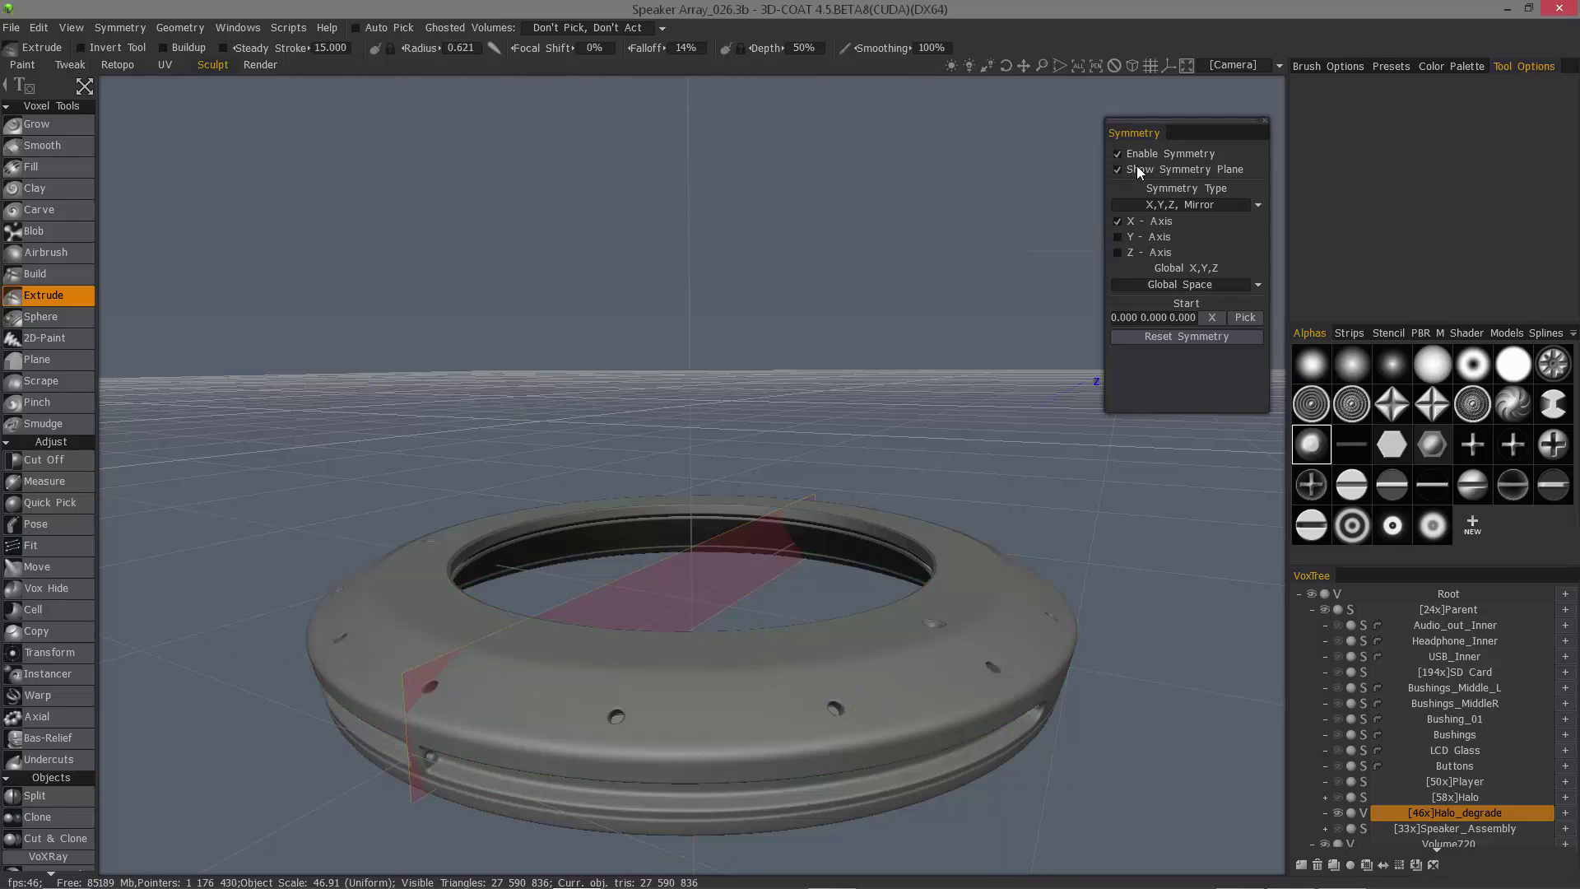
- Switch the mirror space to General Case Axis and pick its start point on the ring's sloped upper surface
click(1222, 284)
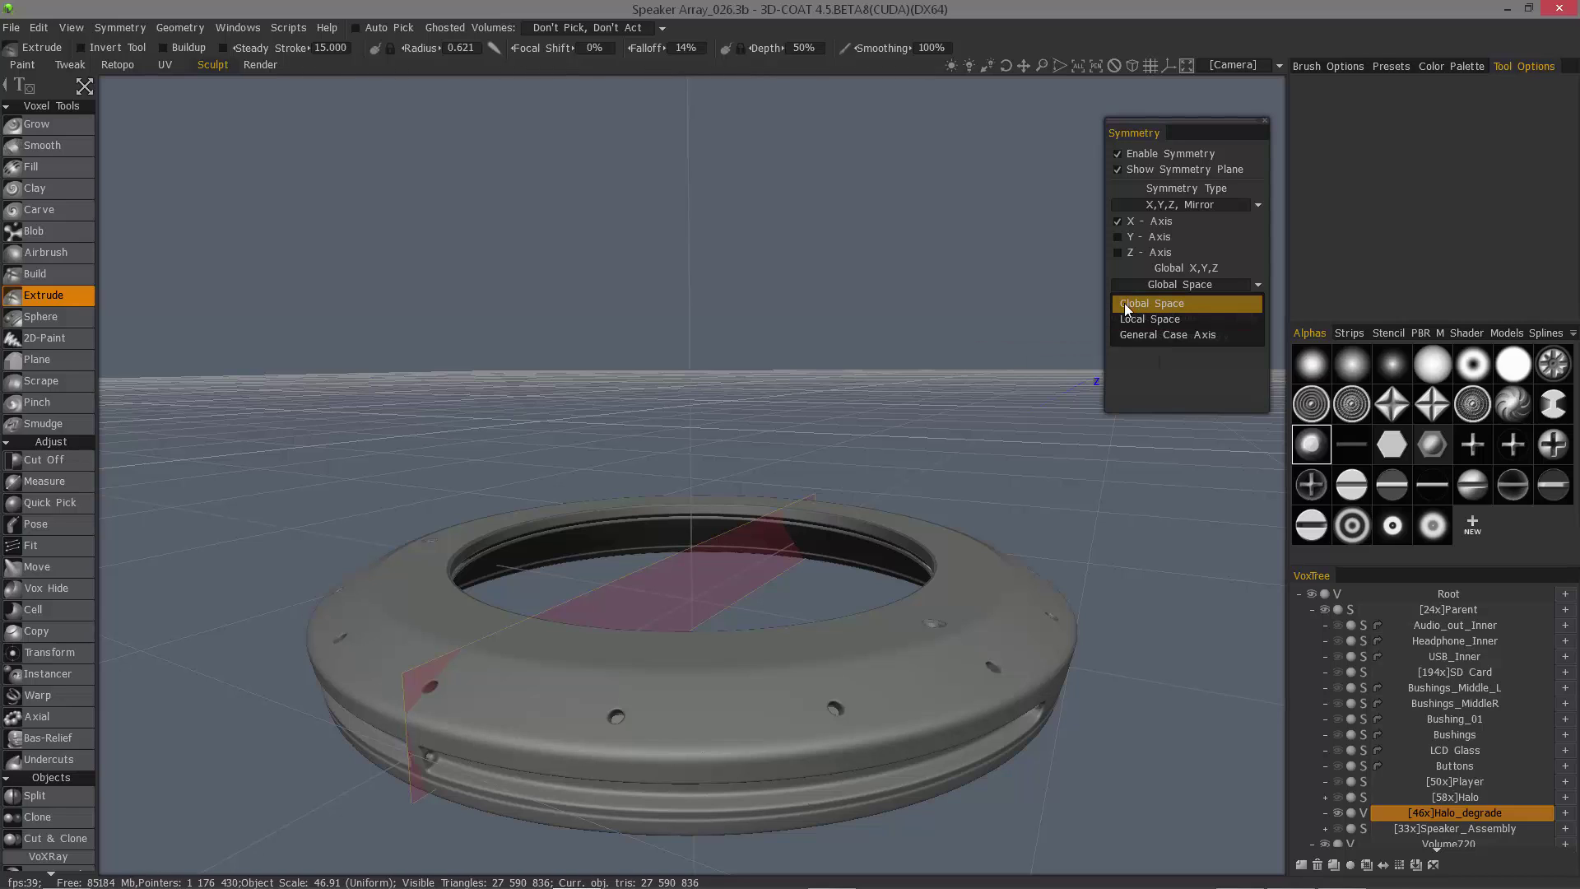
click(1181, 334)
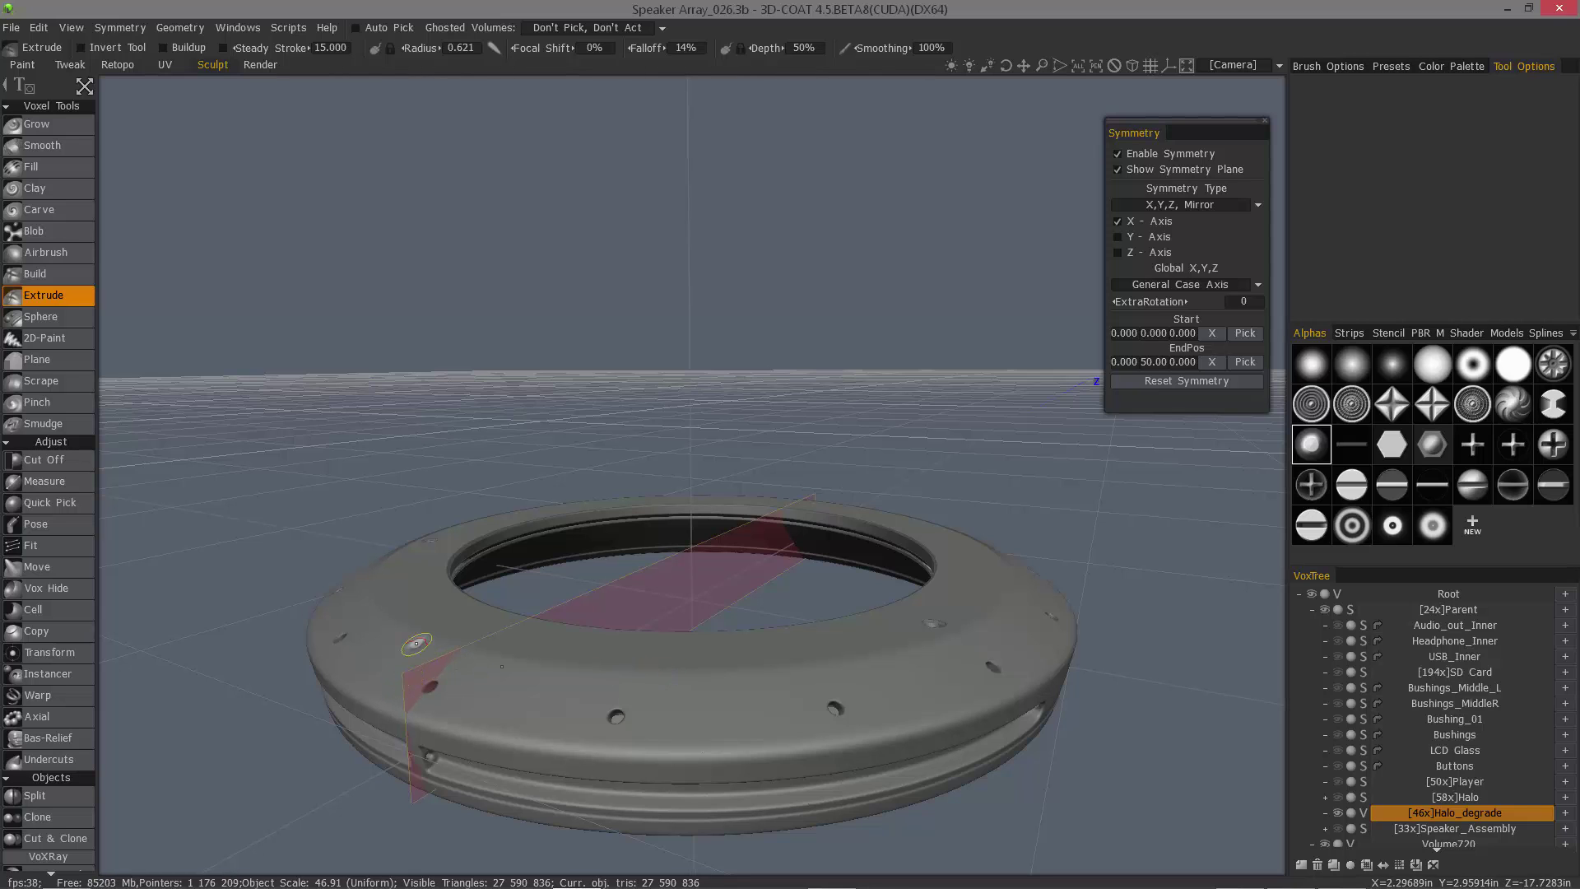
alt+drag(442, 647, 565, 645)
scroll(564, 645, up, 2)
scroll(567, 642, down, 1)
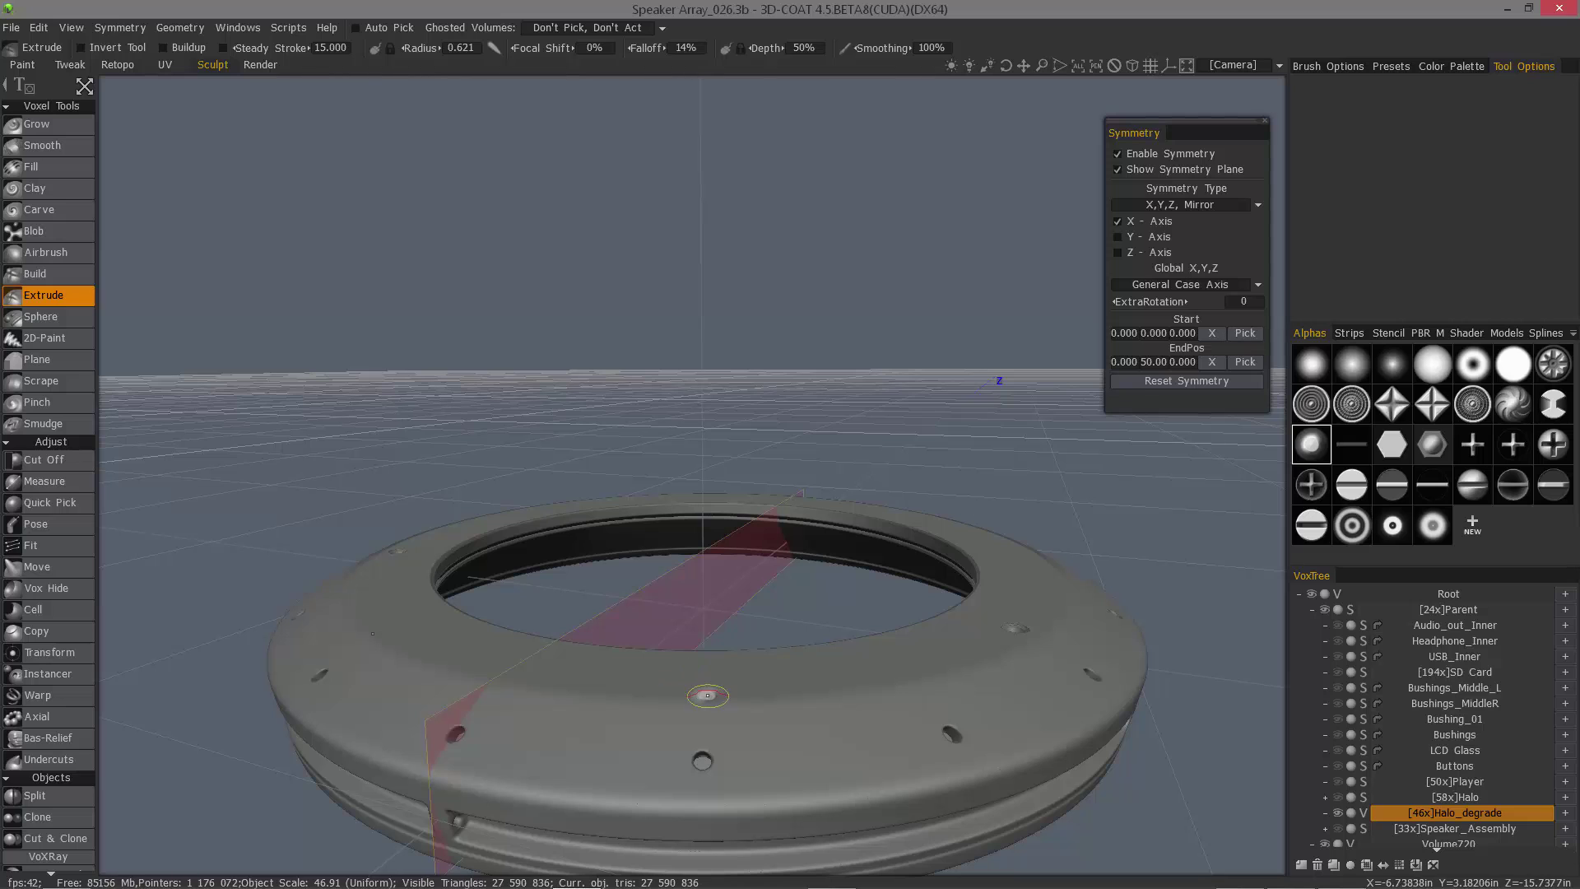
click(710, 705)
scroll(941, 510, down, 1)
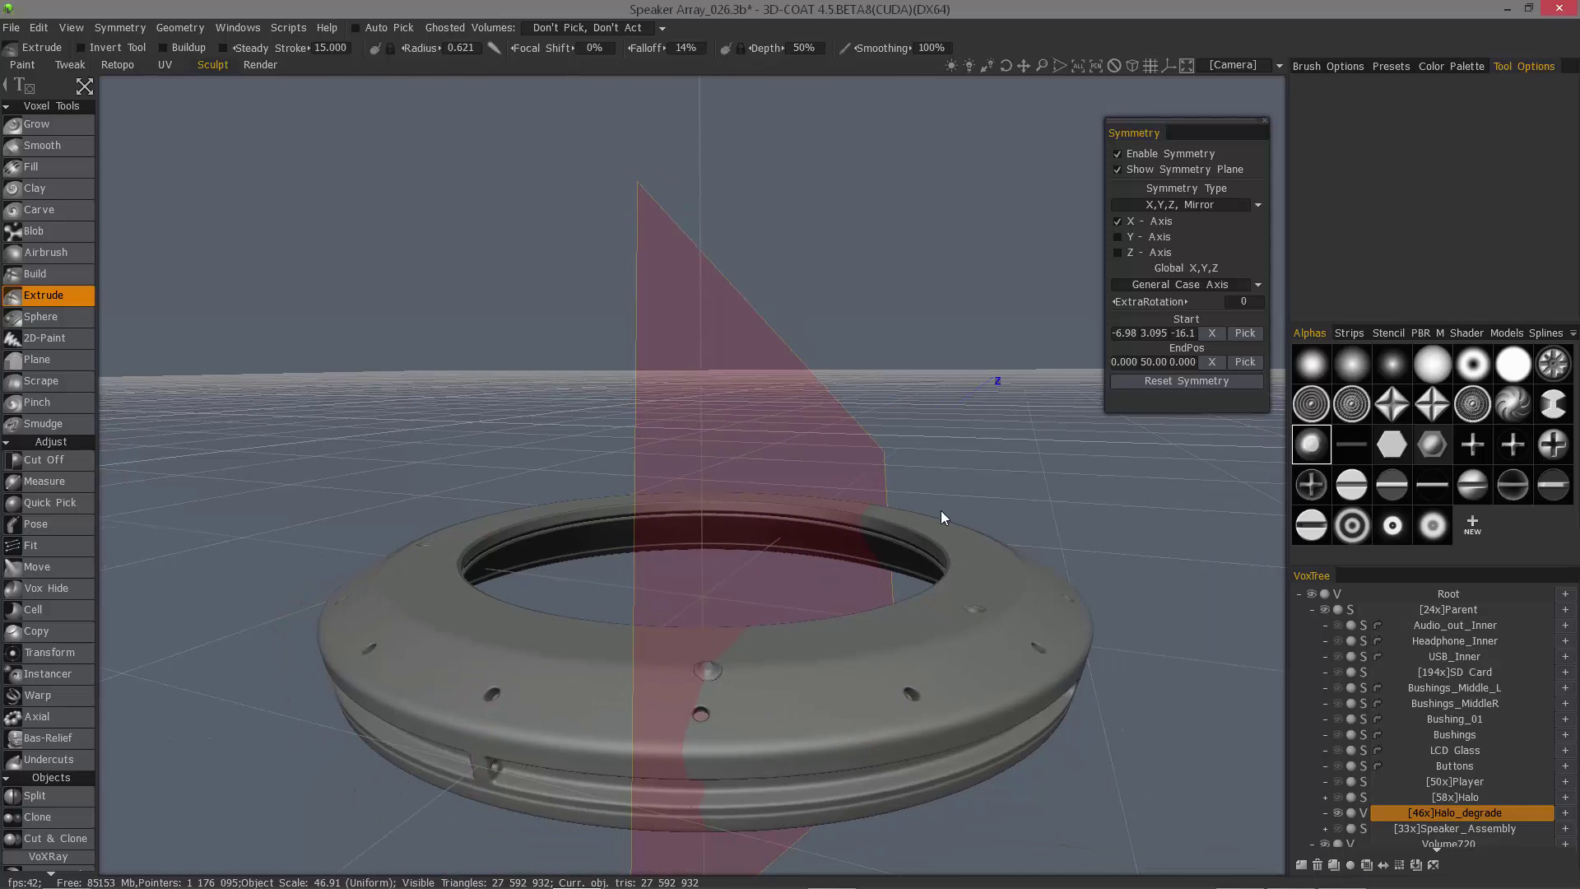
- Pick the mirror plane's end point on the ring's lower rim, and reset the end position
alt+drag(798, 628, 719, 638)
right_drag(674, 540, 791, 779)
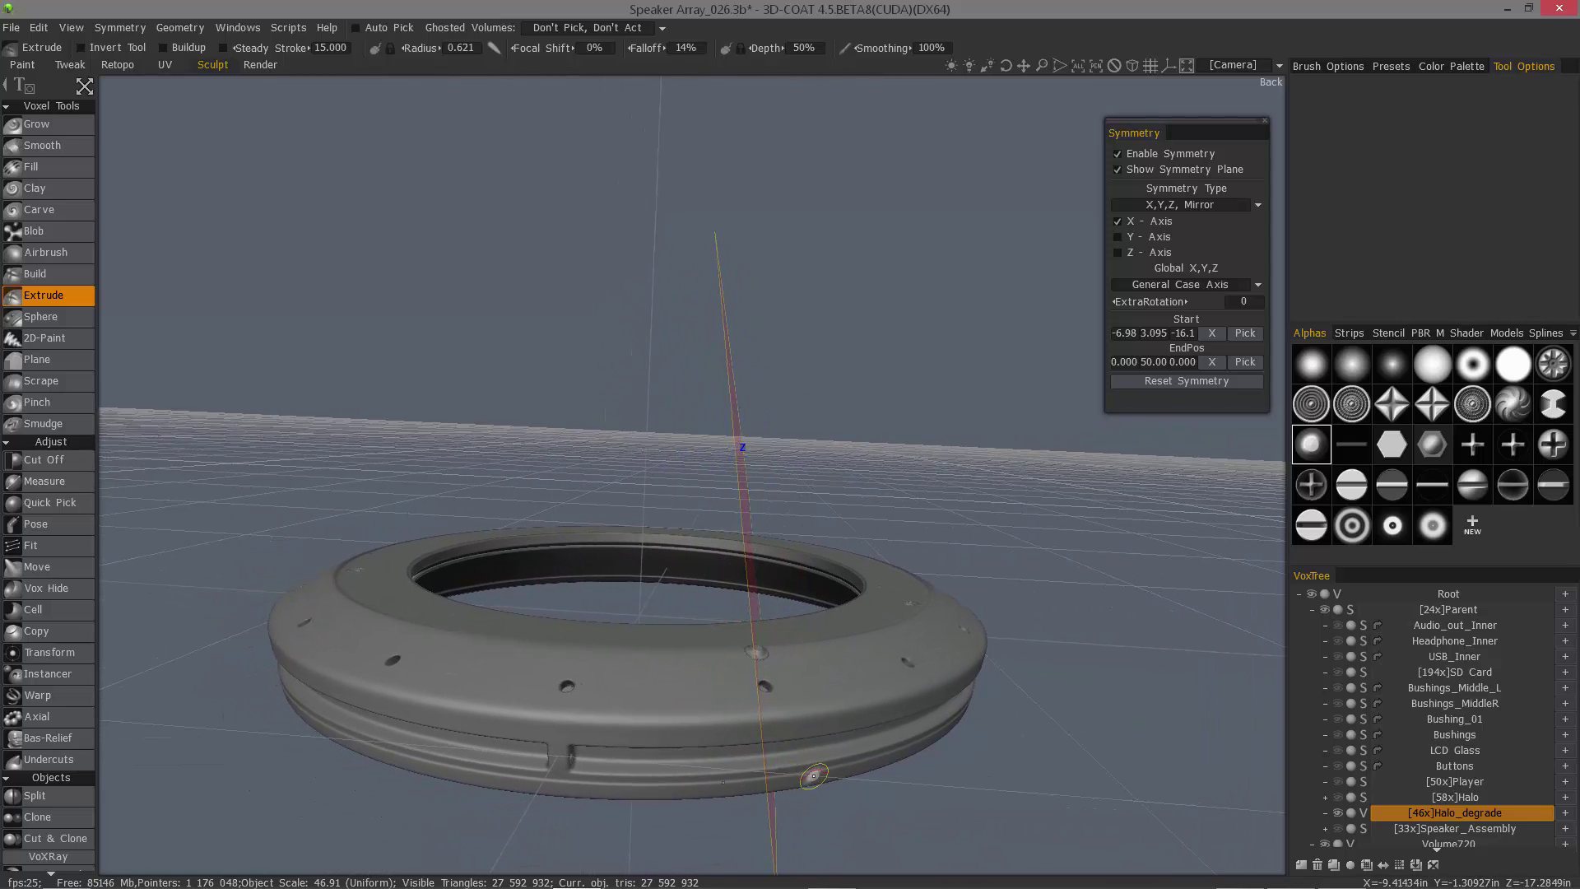
click(812, 777)
alt+drag(812, 765, 901, 564)
right_drag(900, 564, 810, 569)
click(1212, 362)
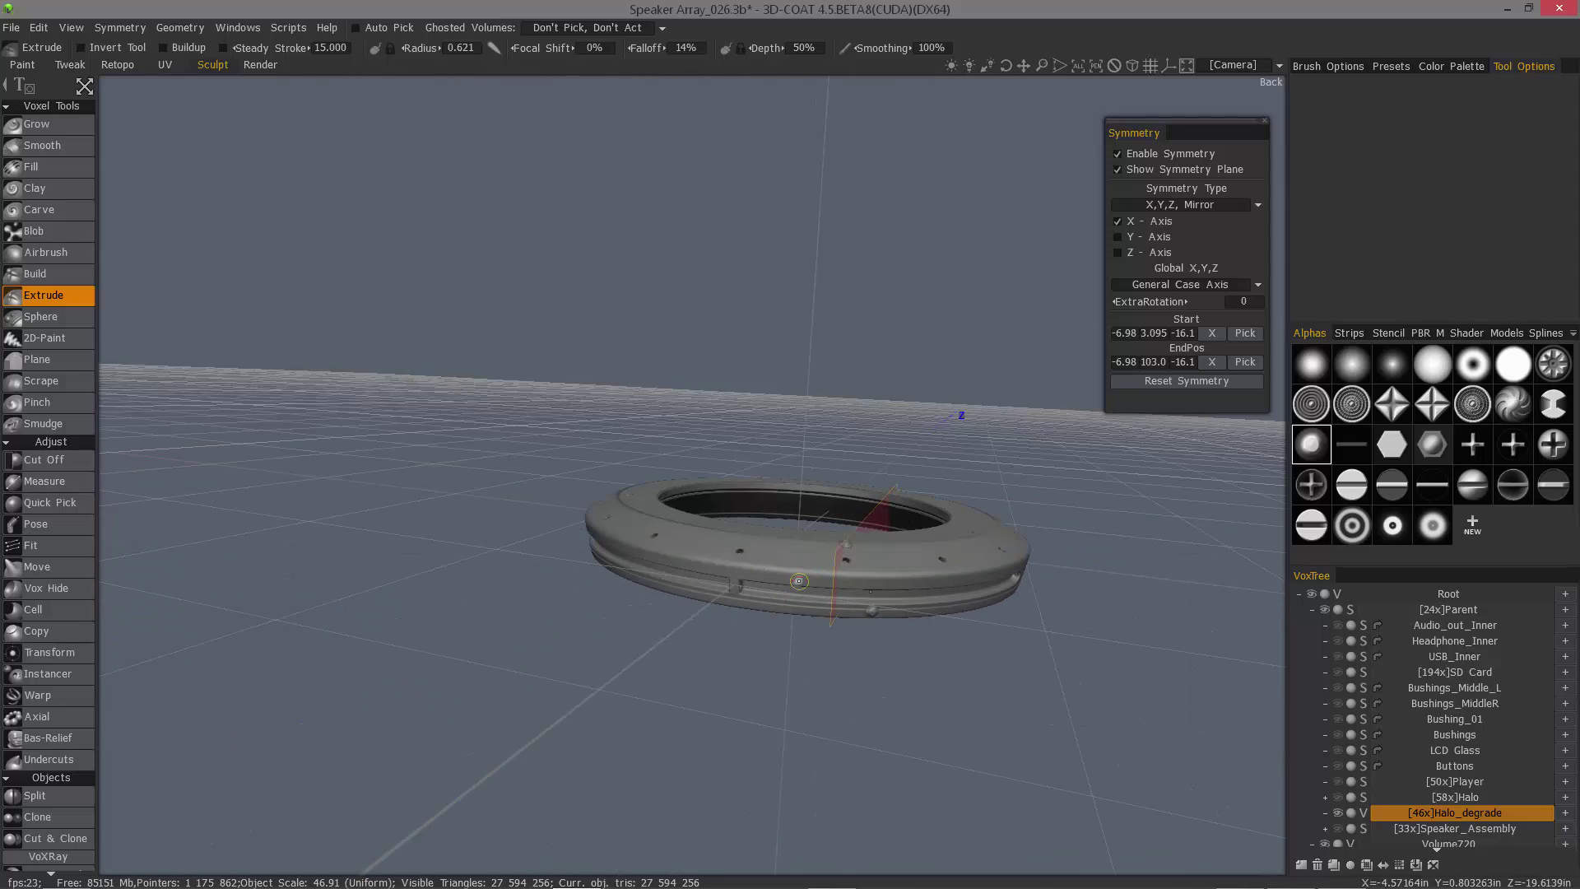
- Undo the extruded marks made on the ring while picking the symmetry points
key(ctrl+z)
key(ctrl+z)
key(ctrl+z)
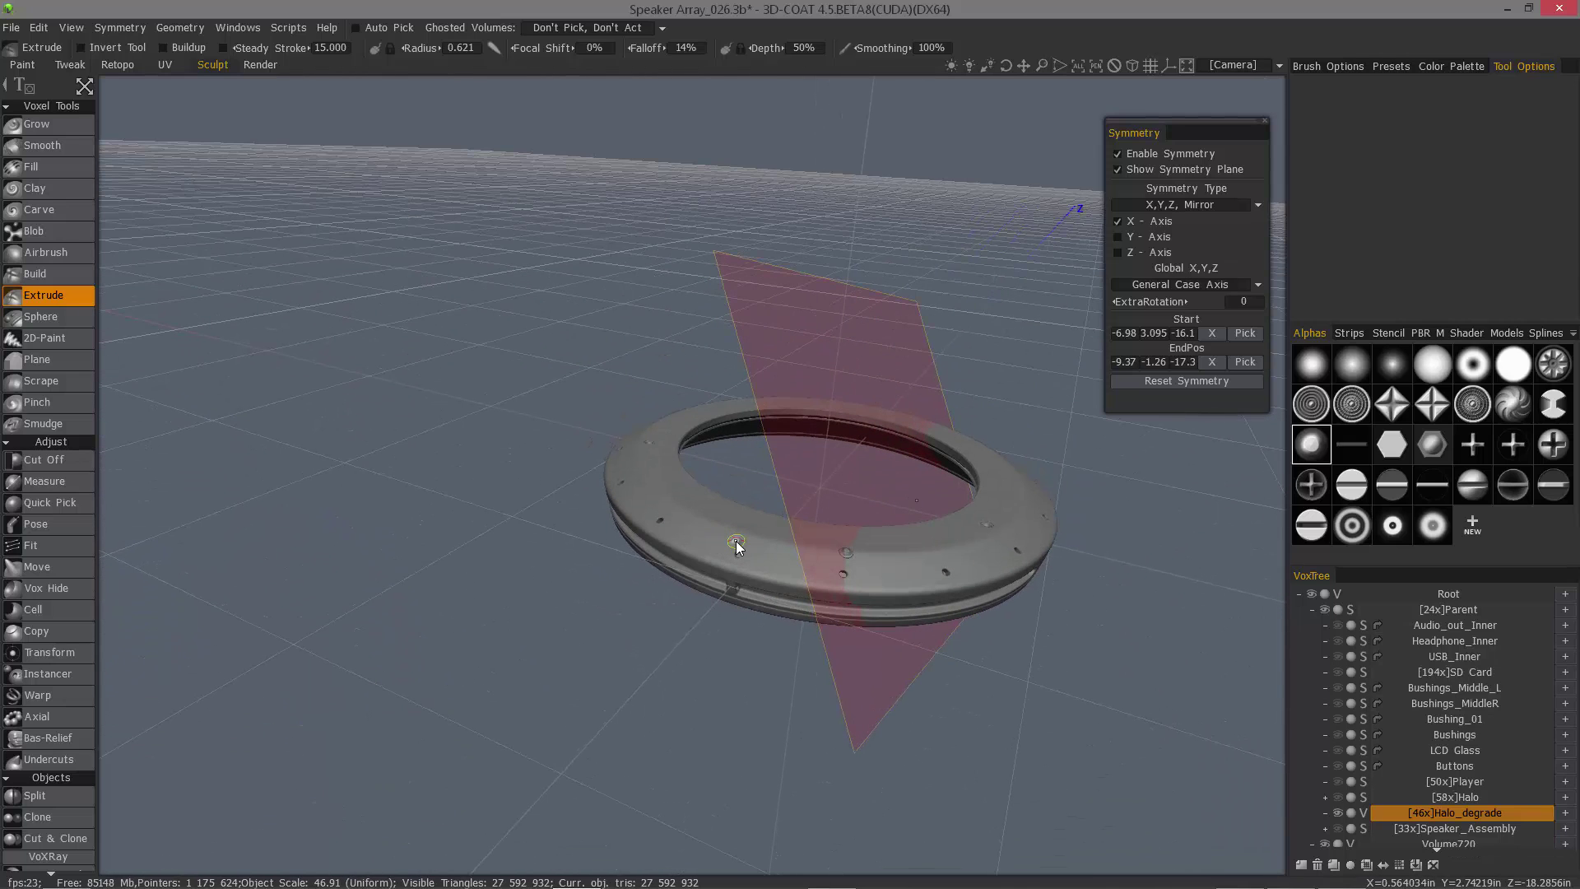
key(ctrl+z)
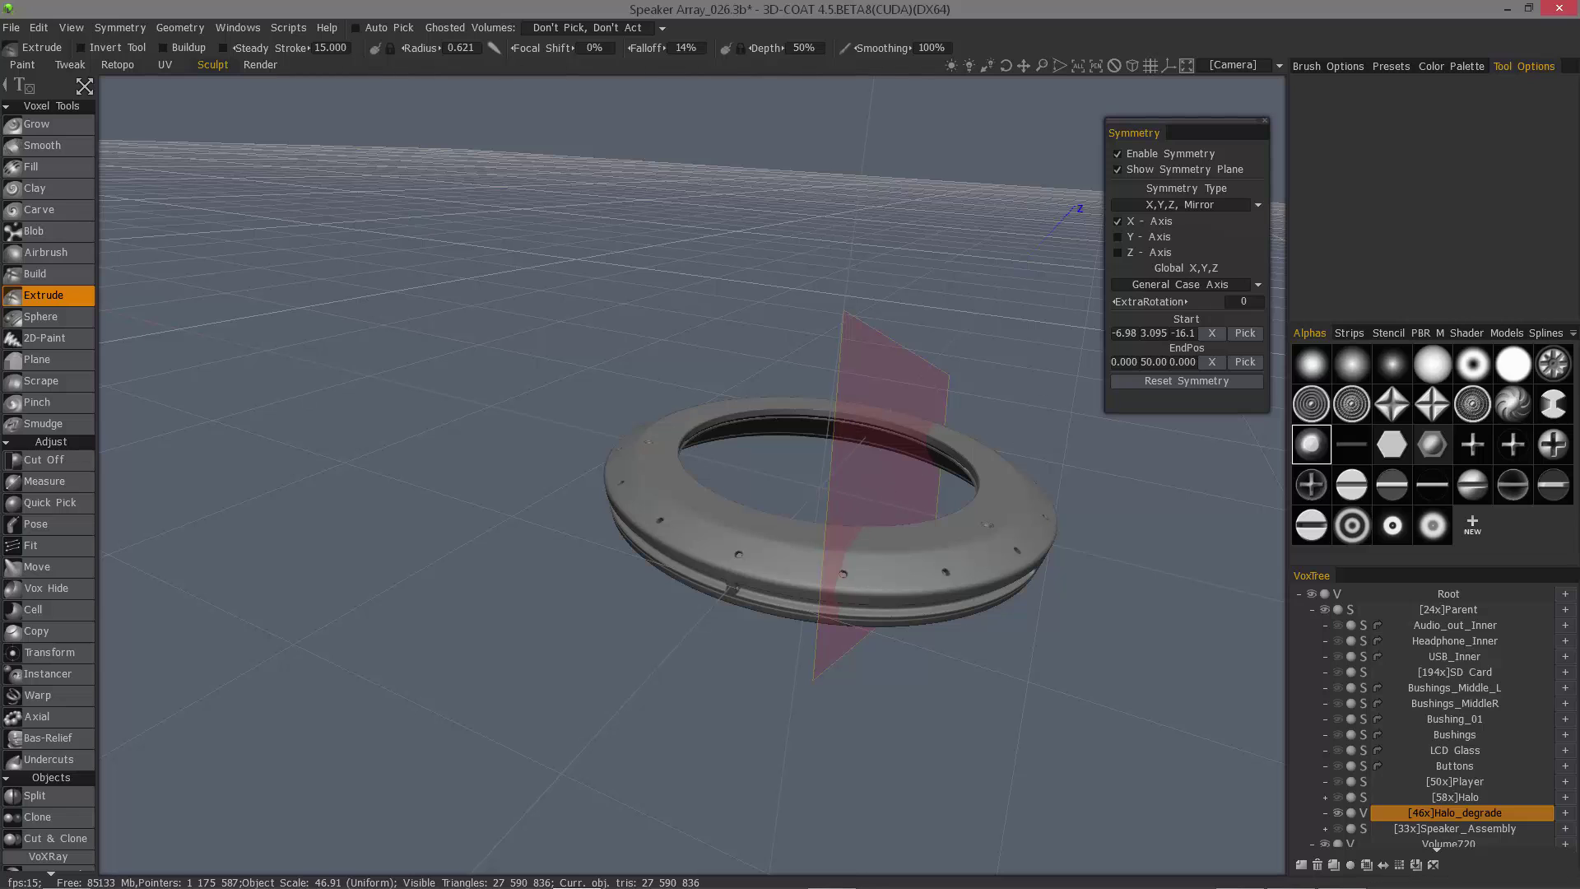
- Set the Extrude brush's depth to 0% and its radius to 0.559
alt+drag(840, 586, 850, 561)
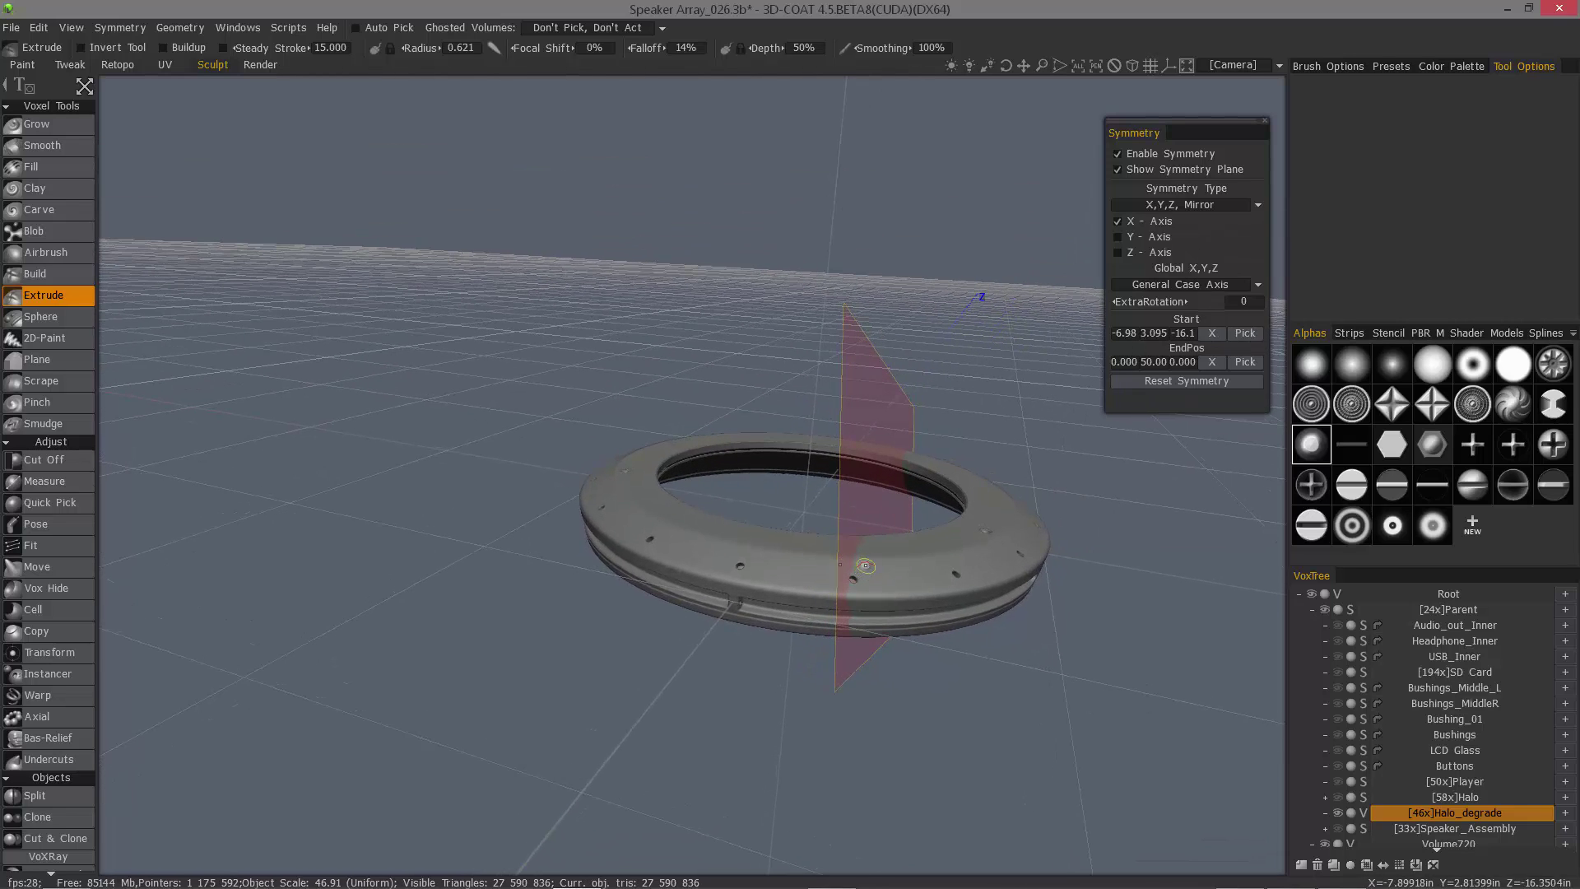
scroll(867, 561, up, 3)
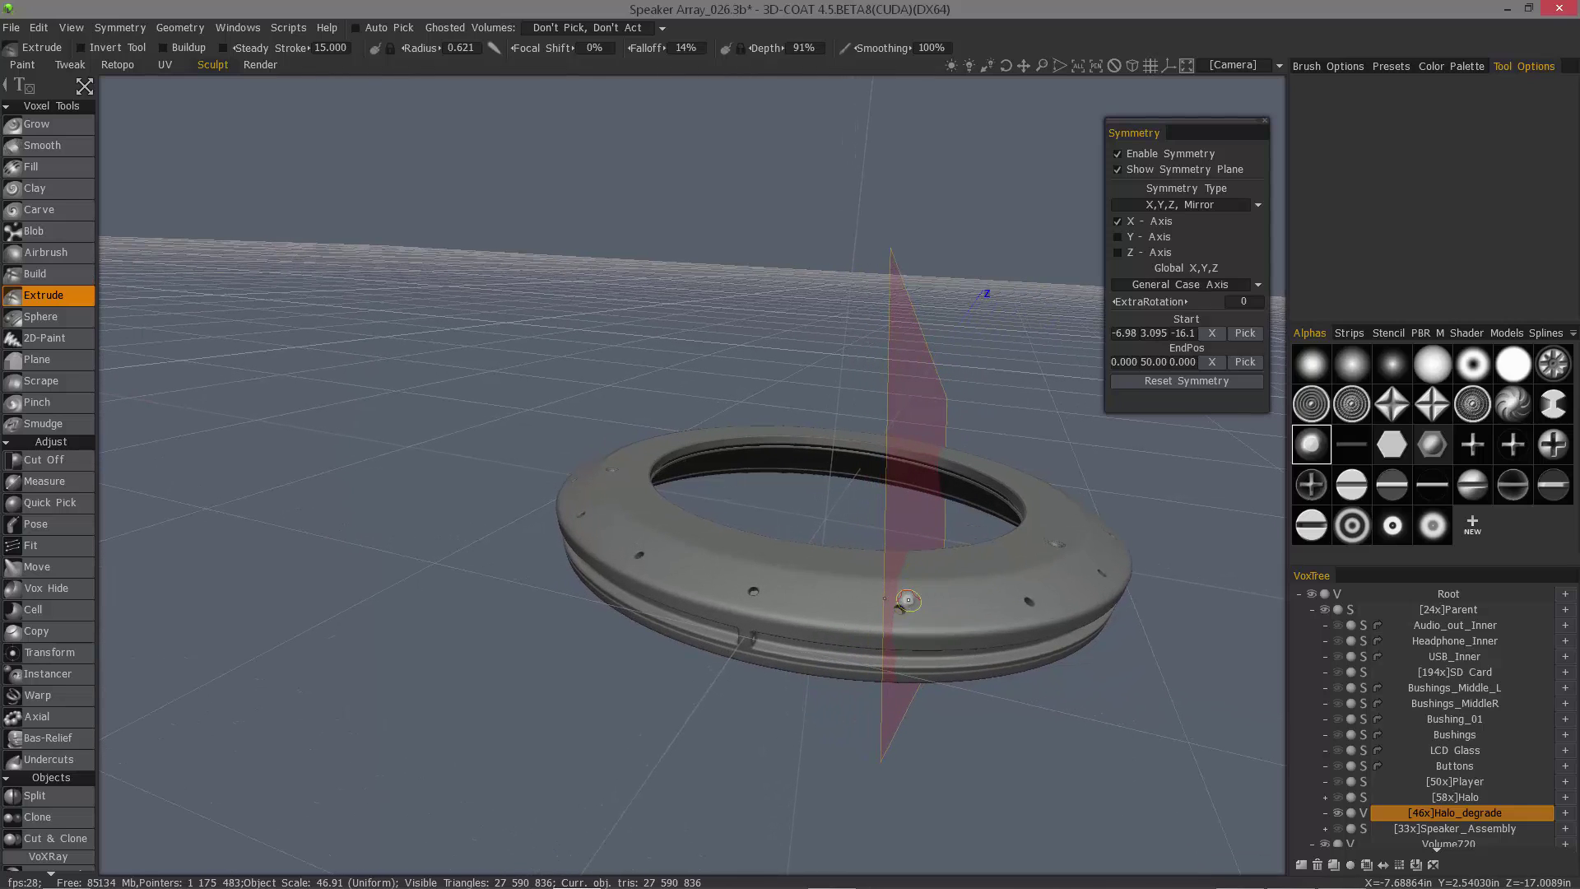
right_drag(909, 601, 931, 599)
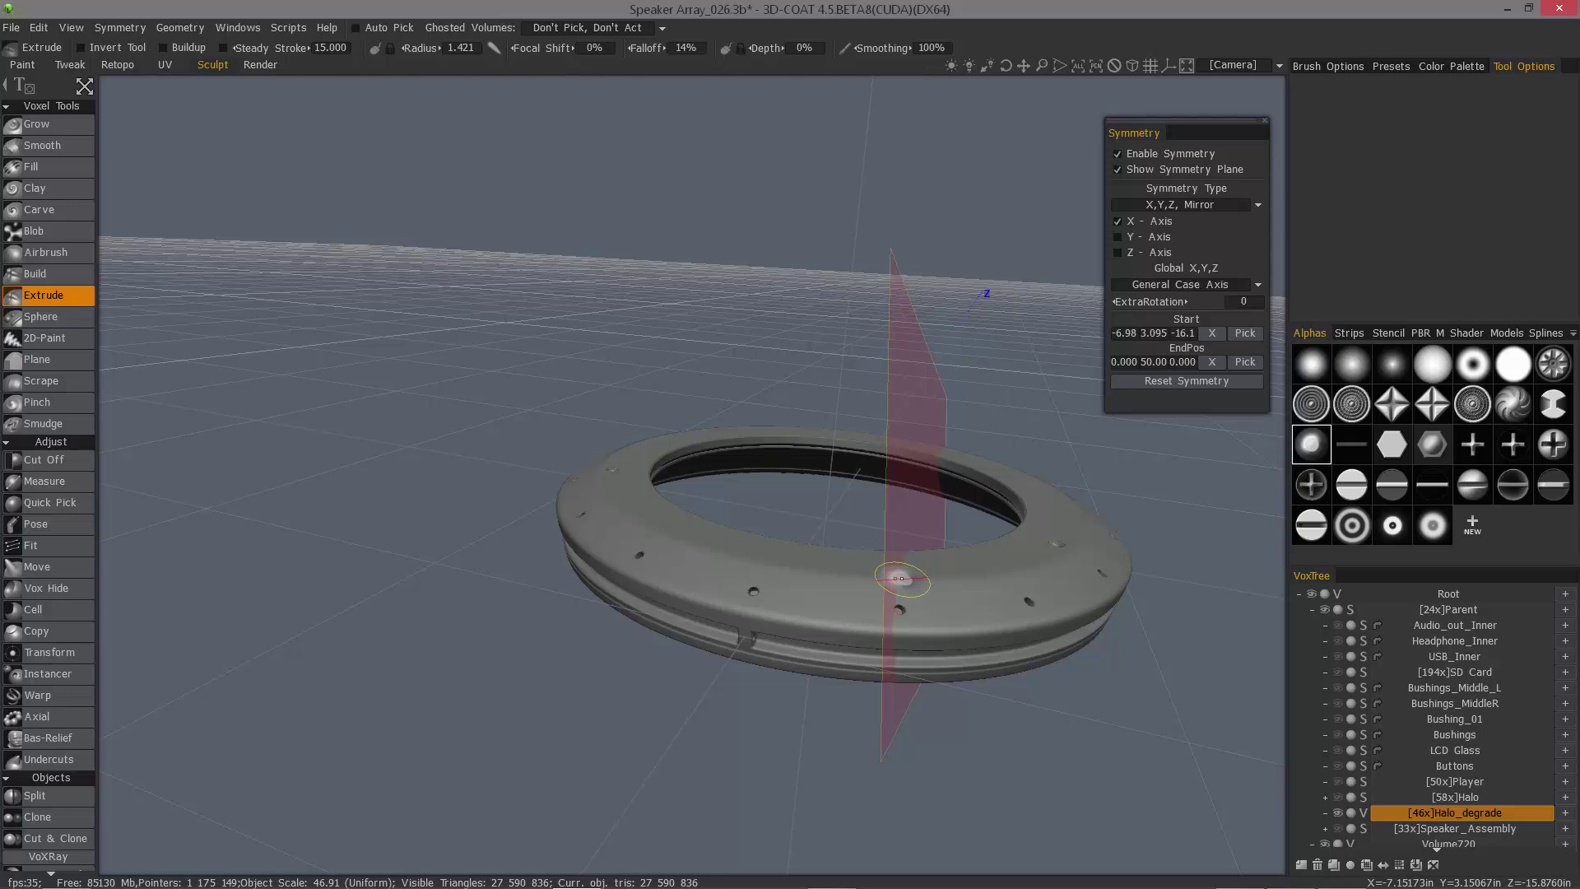
right_drag(905, 579, 895, 580)
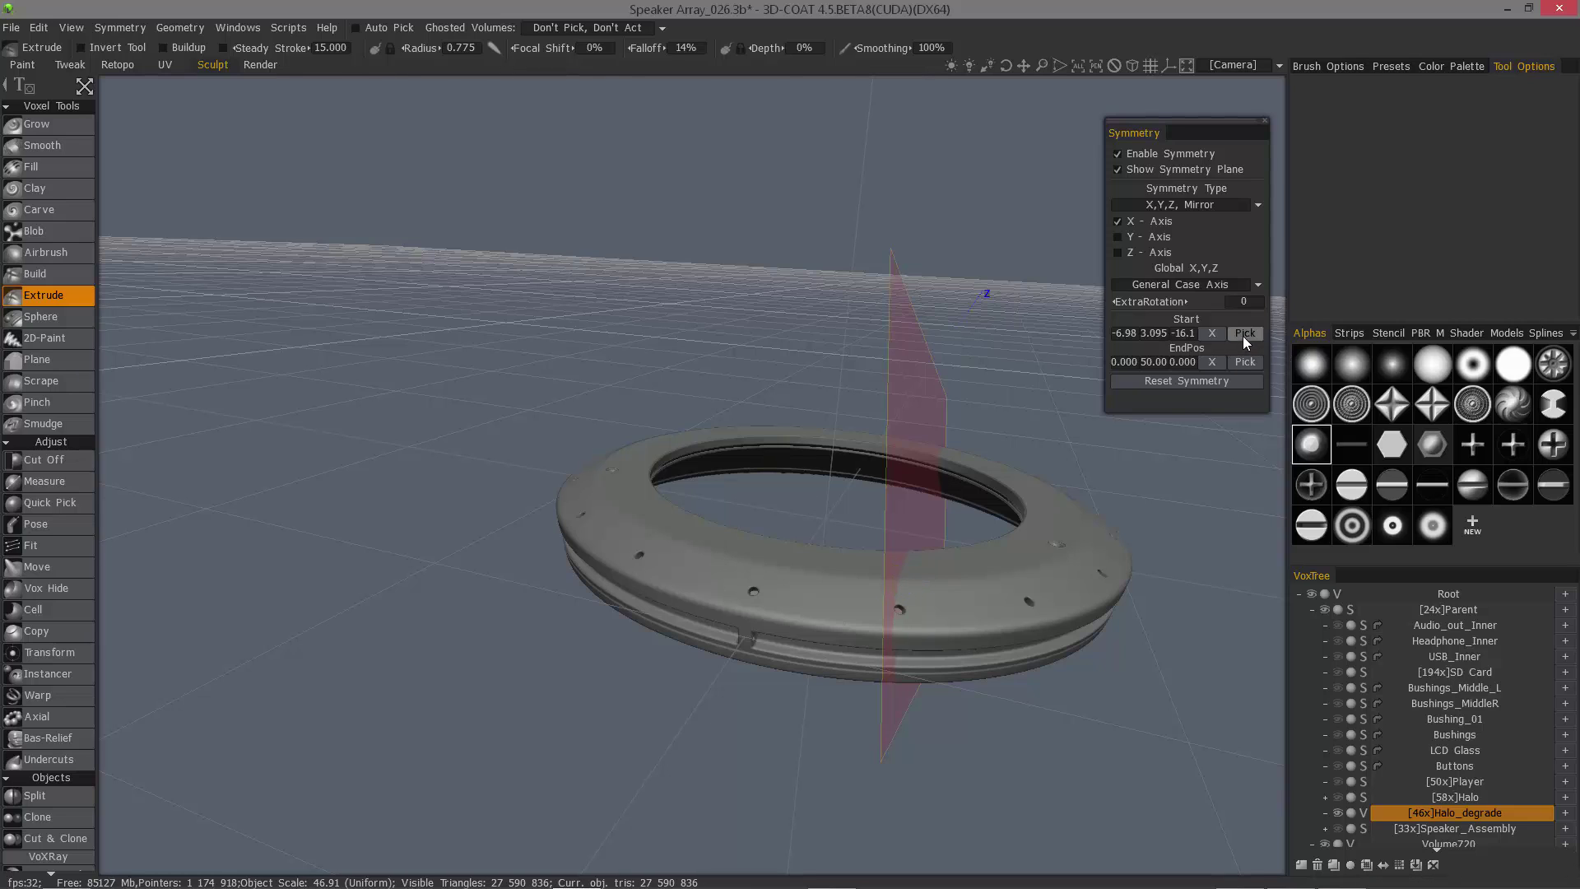
right_drag(909, 586, 899, 584)
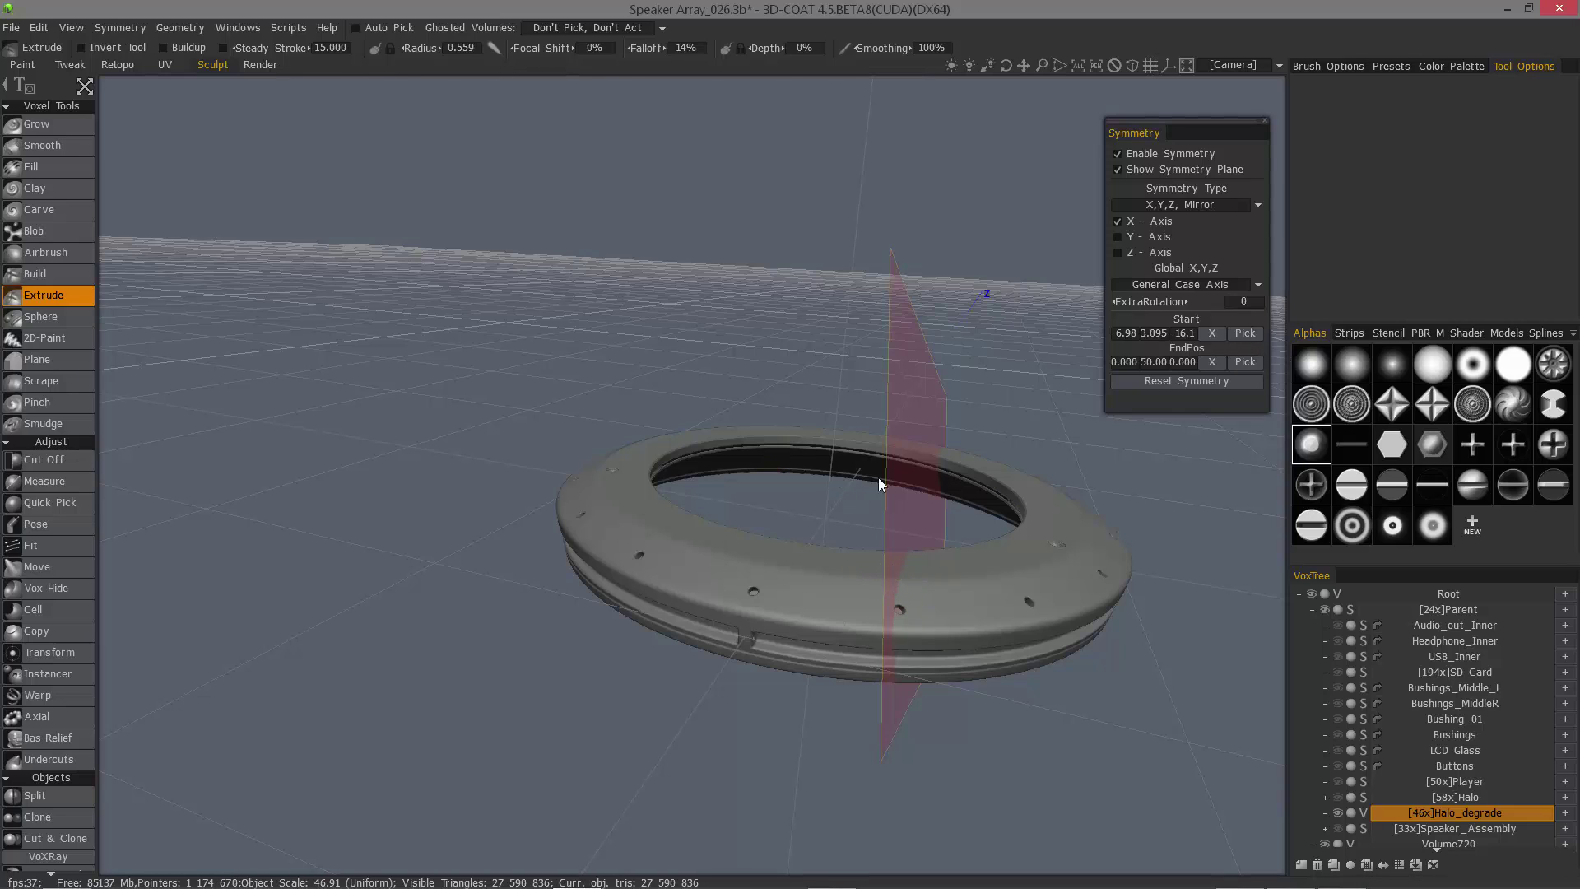
- Reset the symmetry settings and change the symmetry type to Radial Symmetry
click(1185, 381)
drag(895, 271, 860, 333)
drag(1126, 237, 1193, 220)
click(1258, 204)
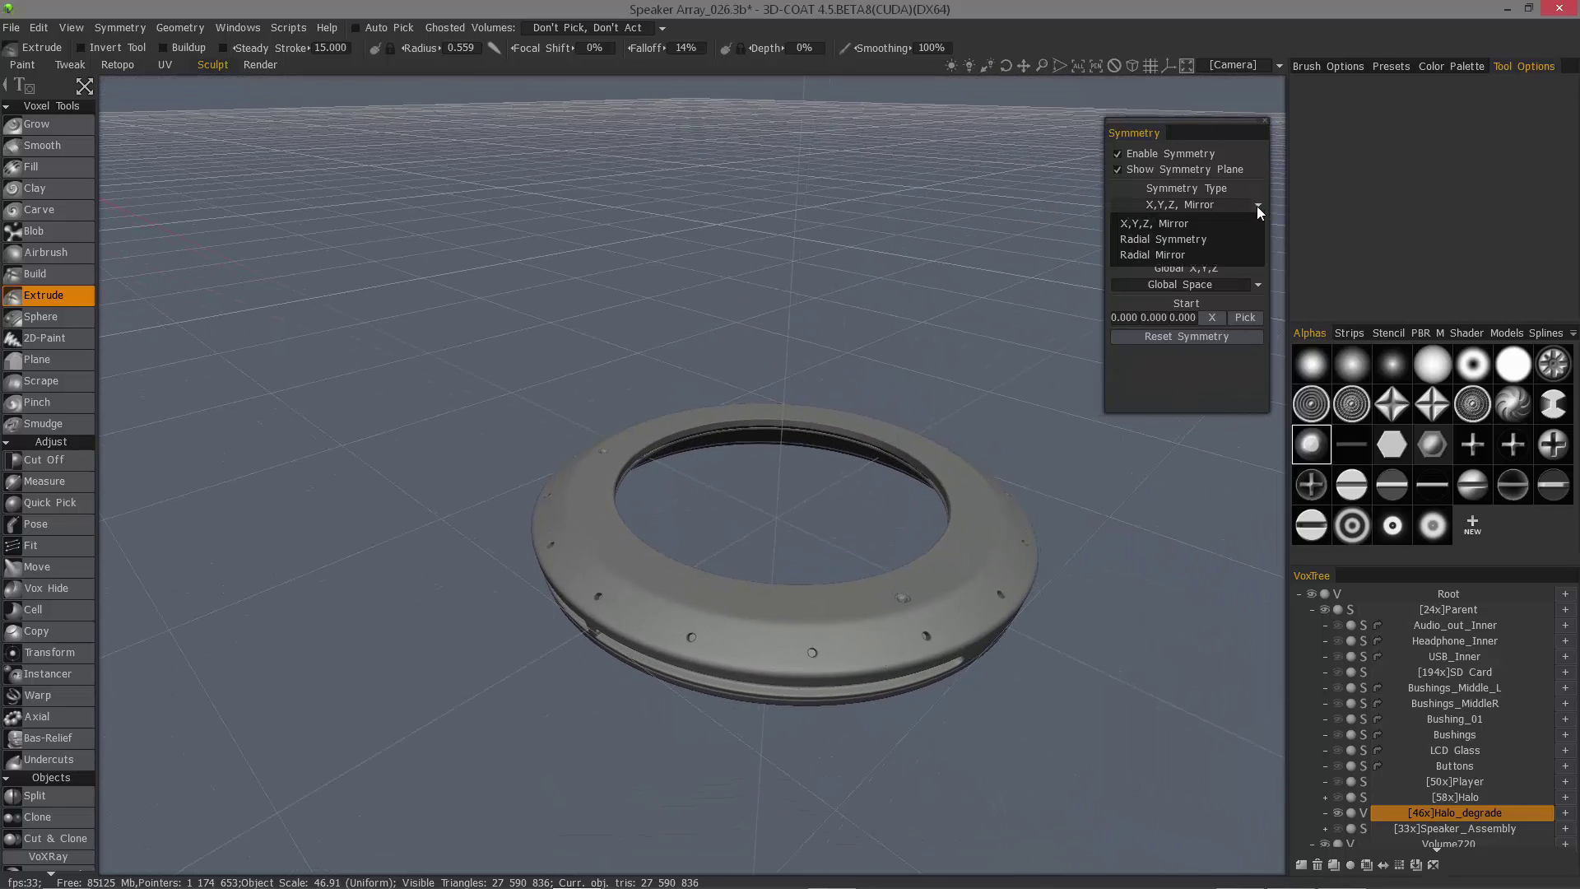
click(1171, 239)
drag(832, 505, 716, 511)
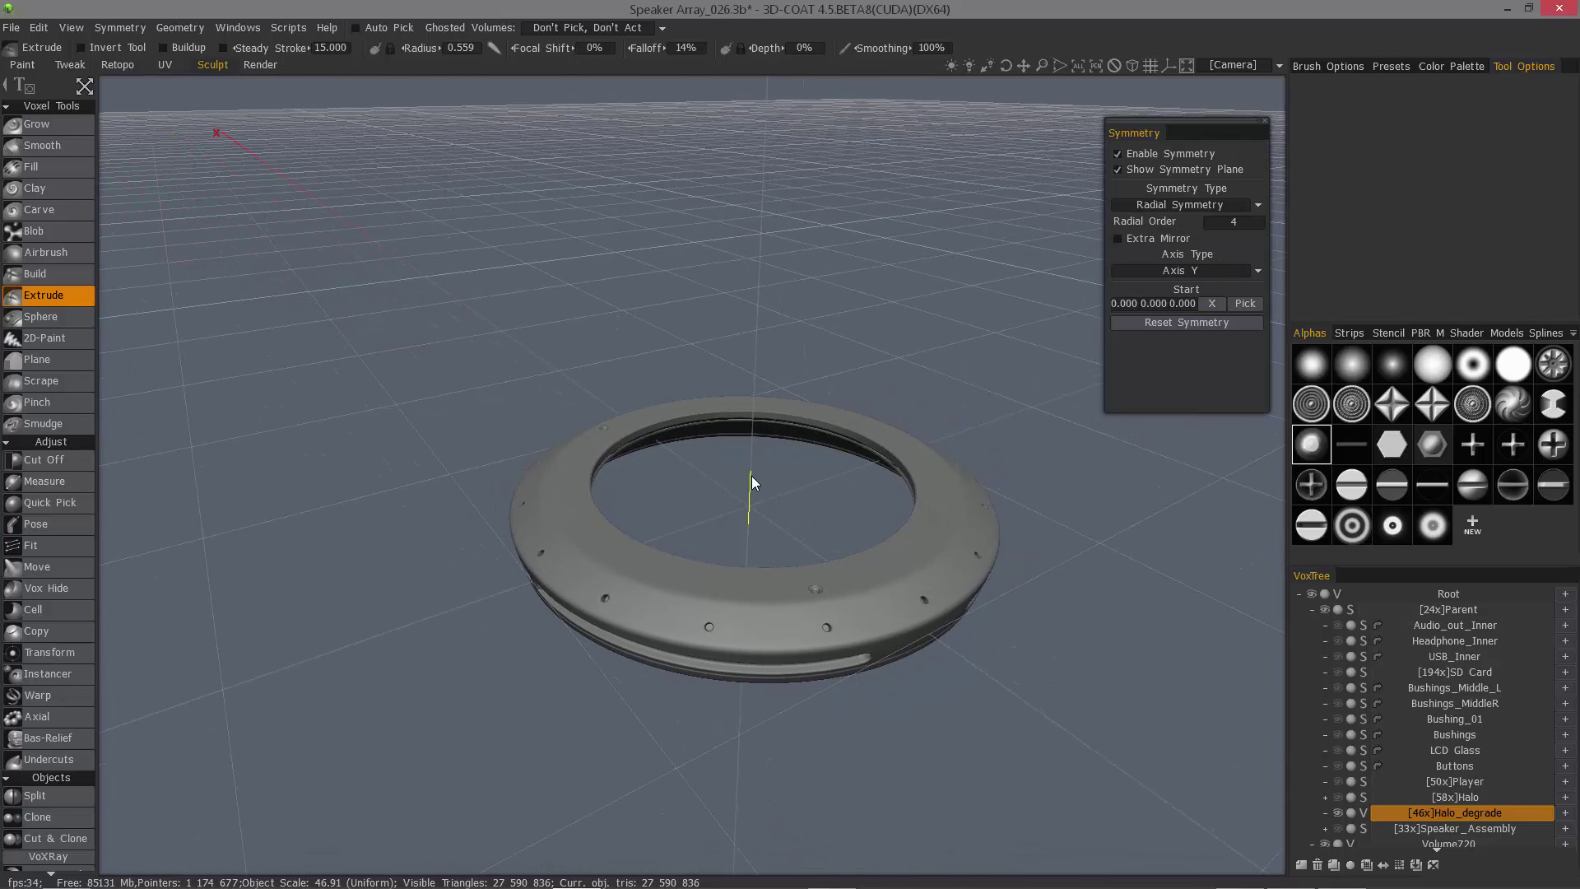
- Pick a new start point for the radial axis on the ring's top surface and reset it to the origin
mouse_move(740, 523)
mouse_down()
mouse_move(719, 413)
mouse_move(712, 456)
mouse_move(734, 441)
mouse_up()
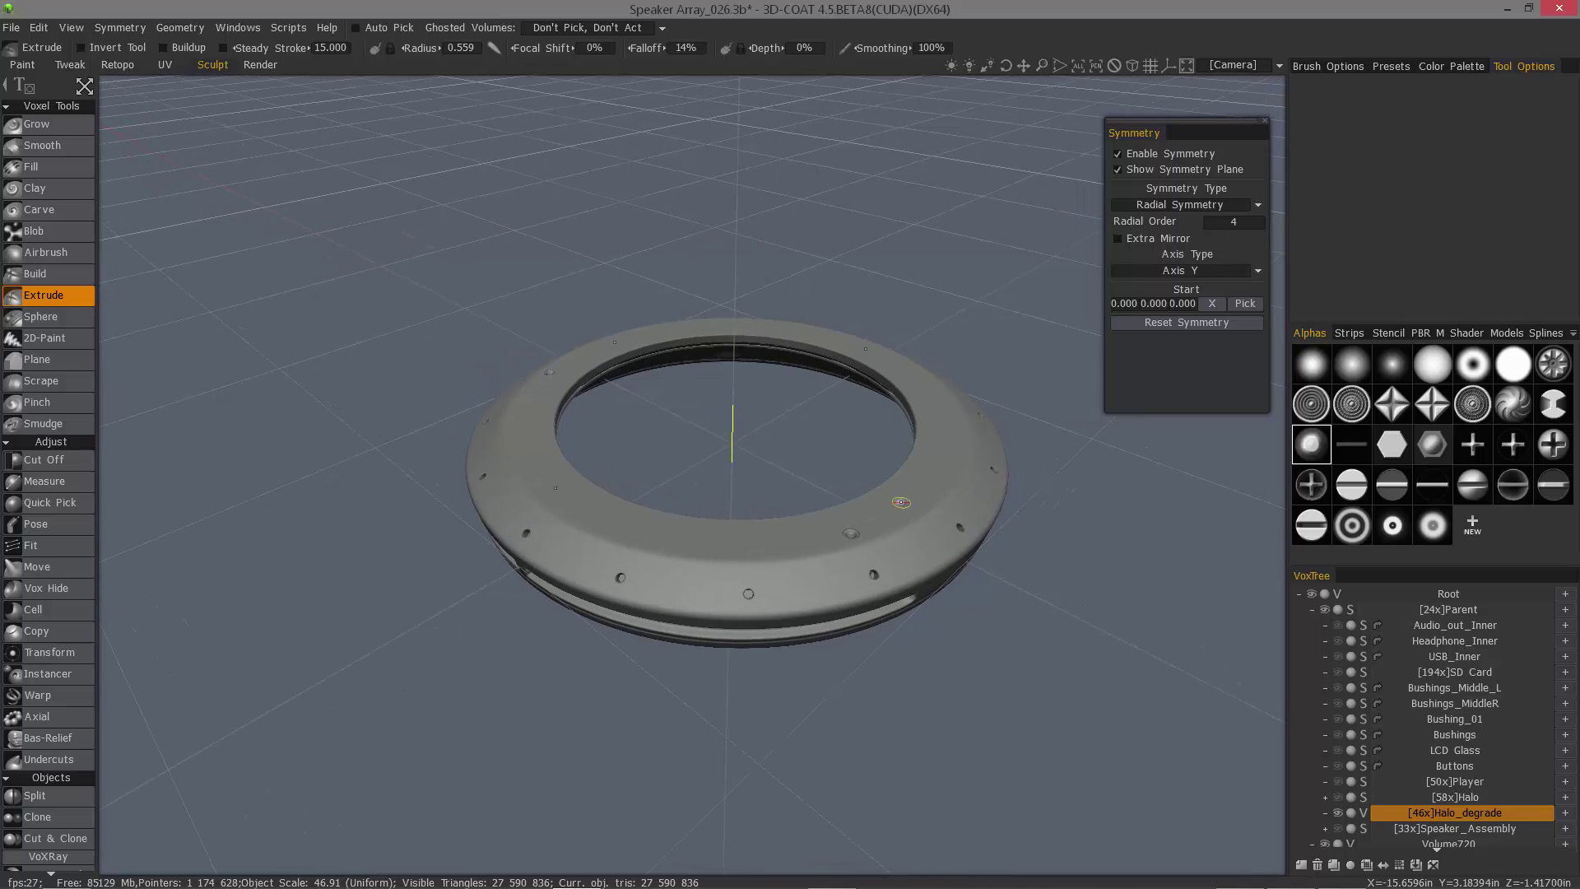
key(Tab)
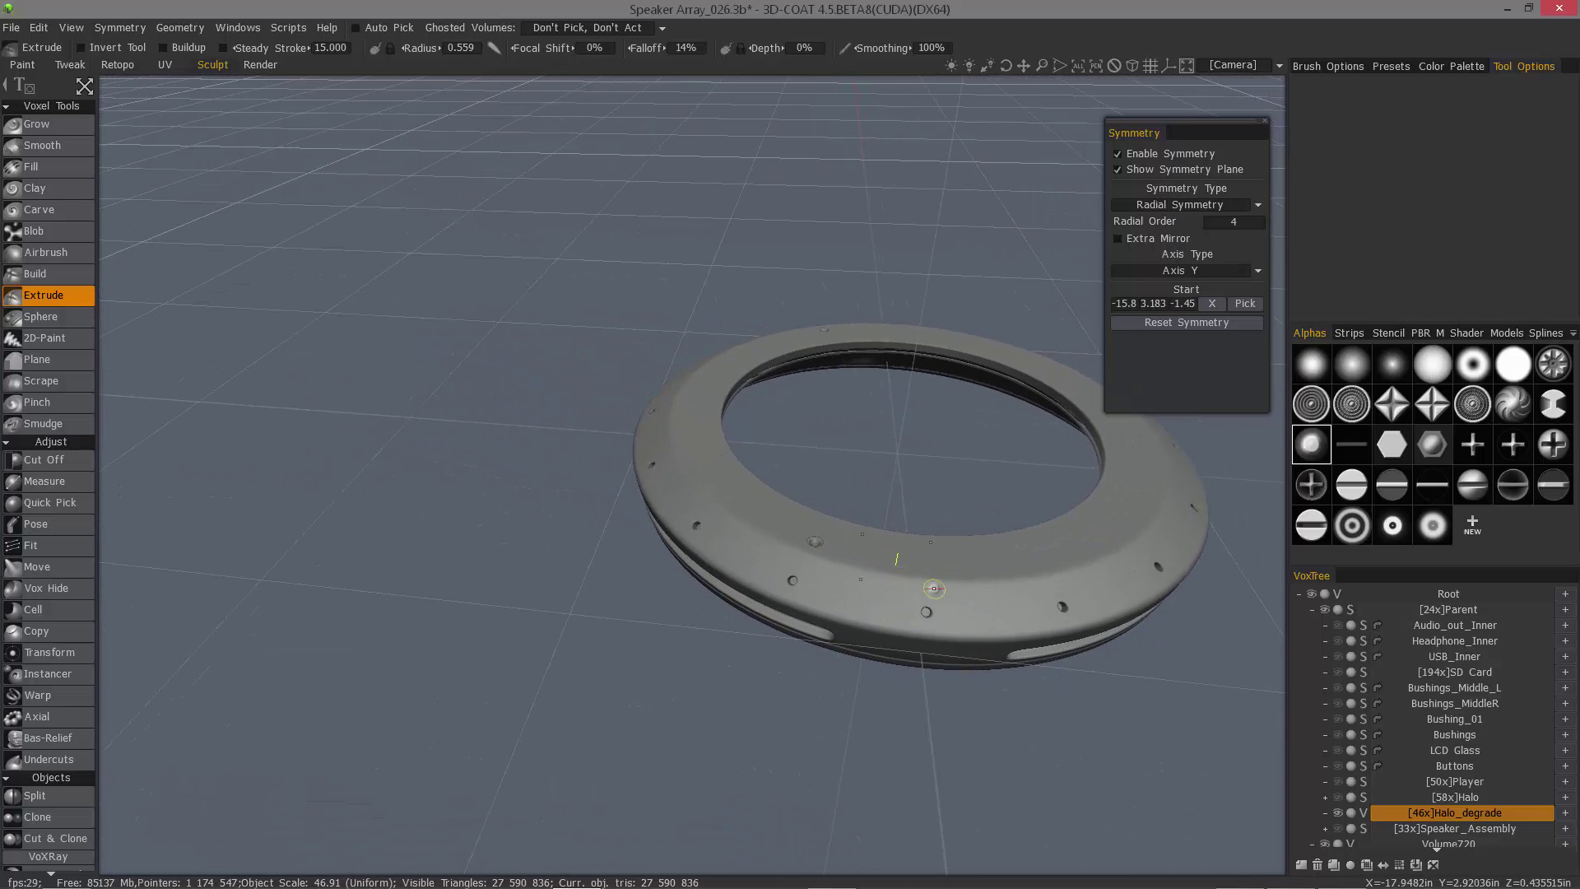
middle_drag(839, 541, 912, 536)
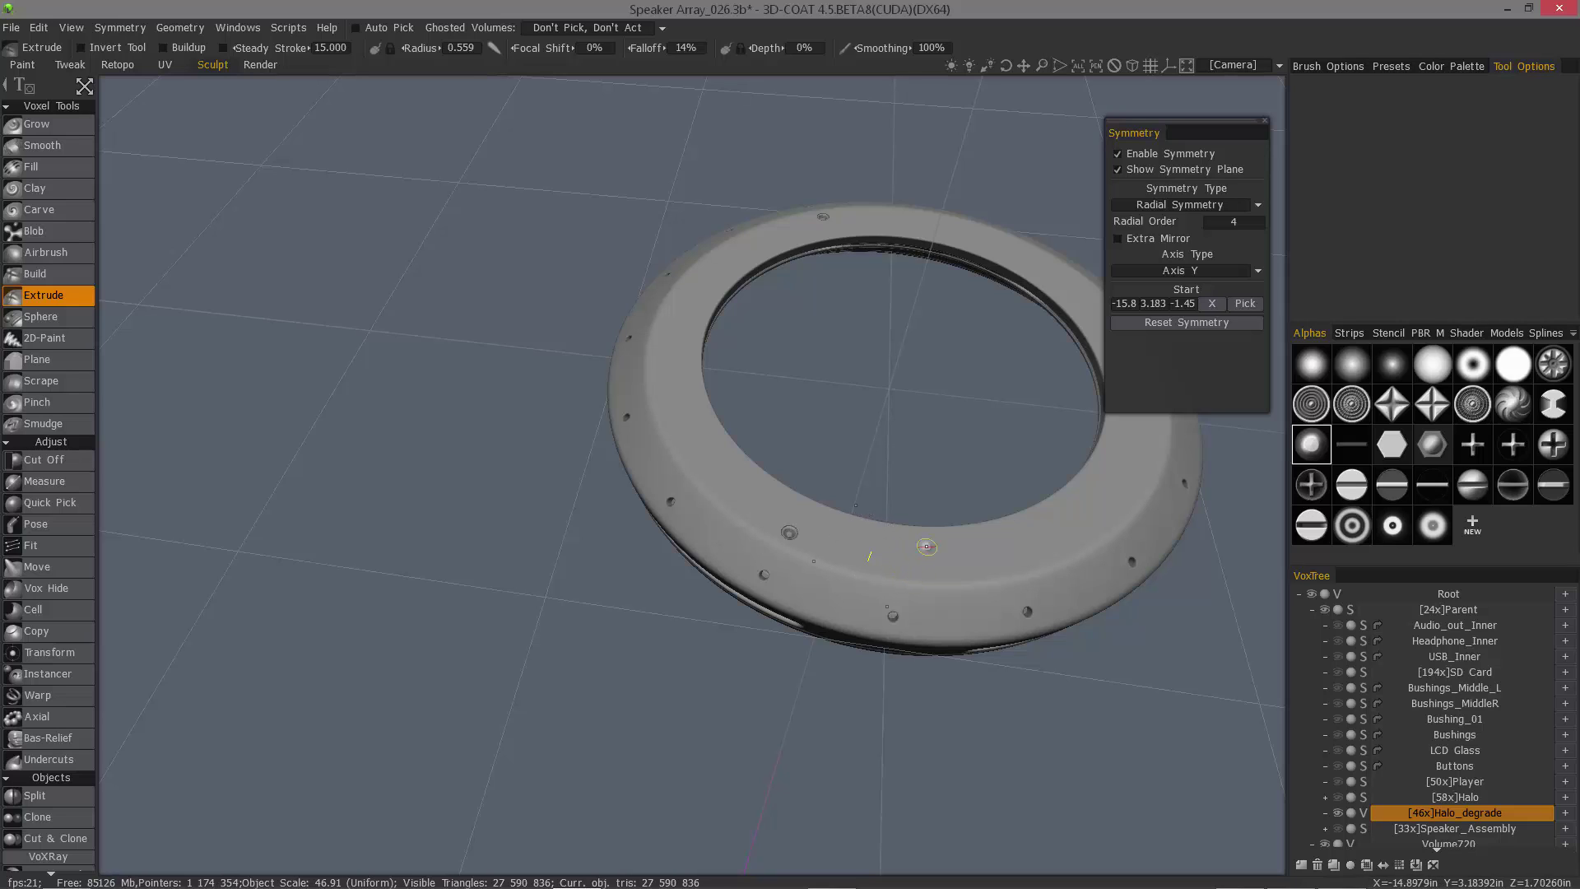
click(1211, 303)
- Change the radial symmetry's axis type to General Case
middle_drag(822, 382, 1101, 302)
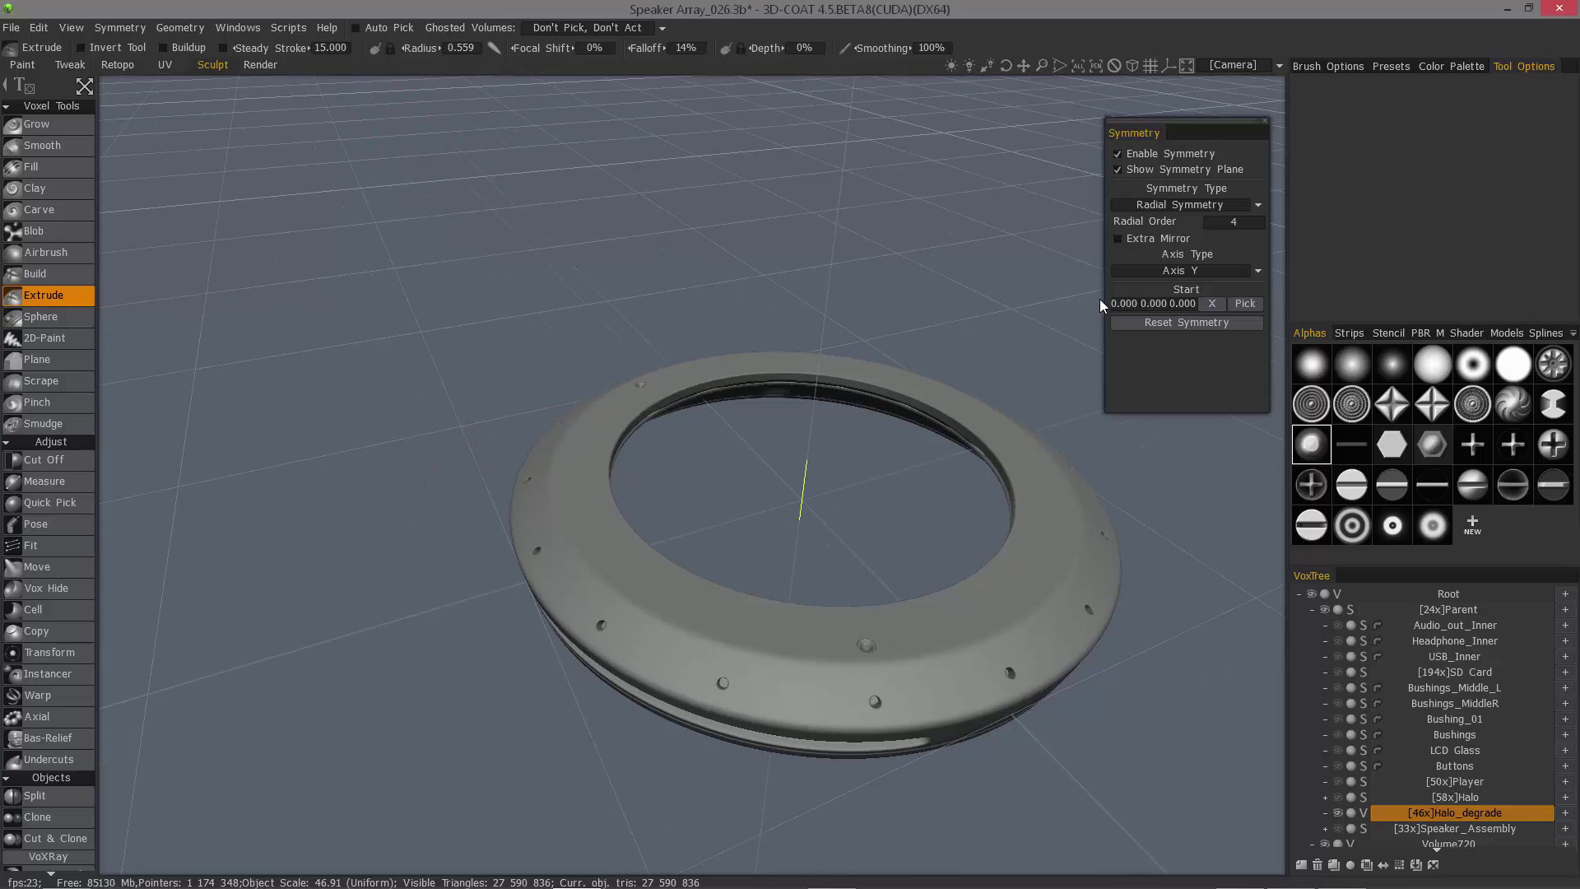
click(1203, 270)
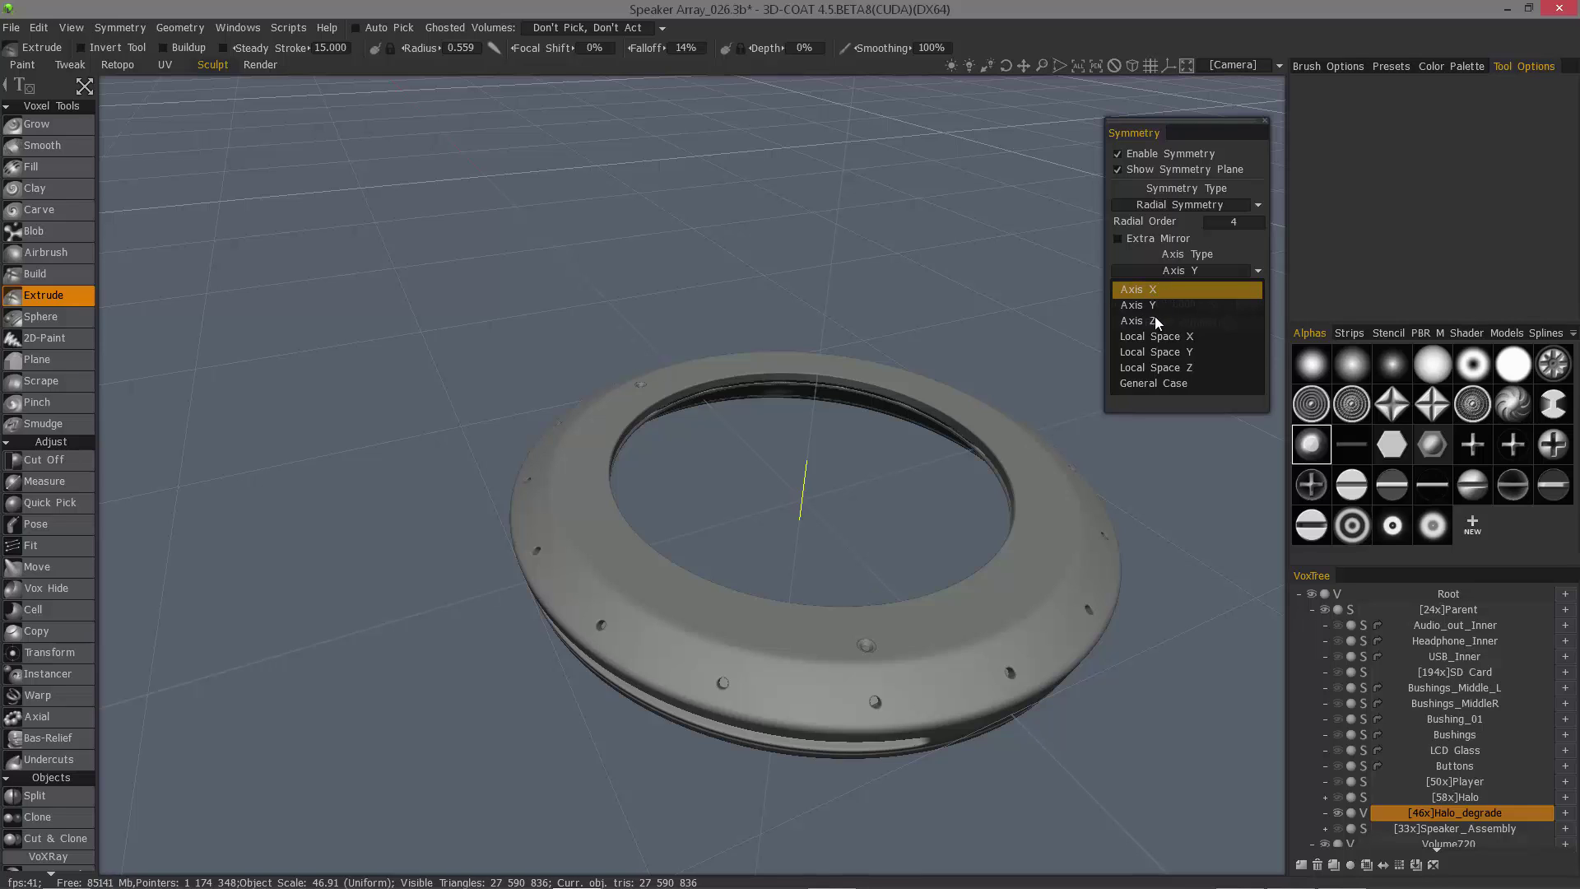
click(1159, 383)
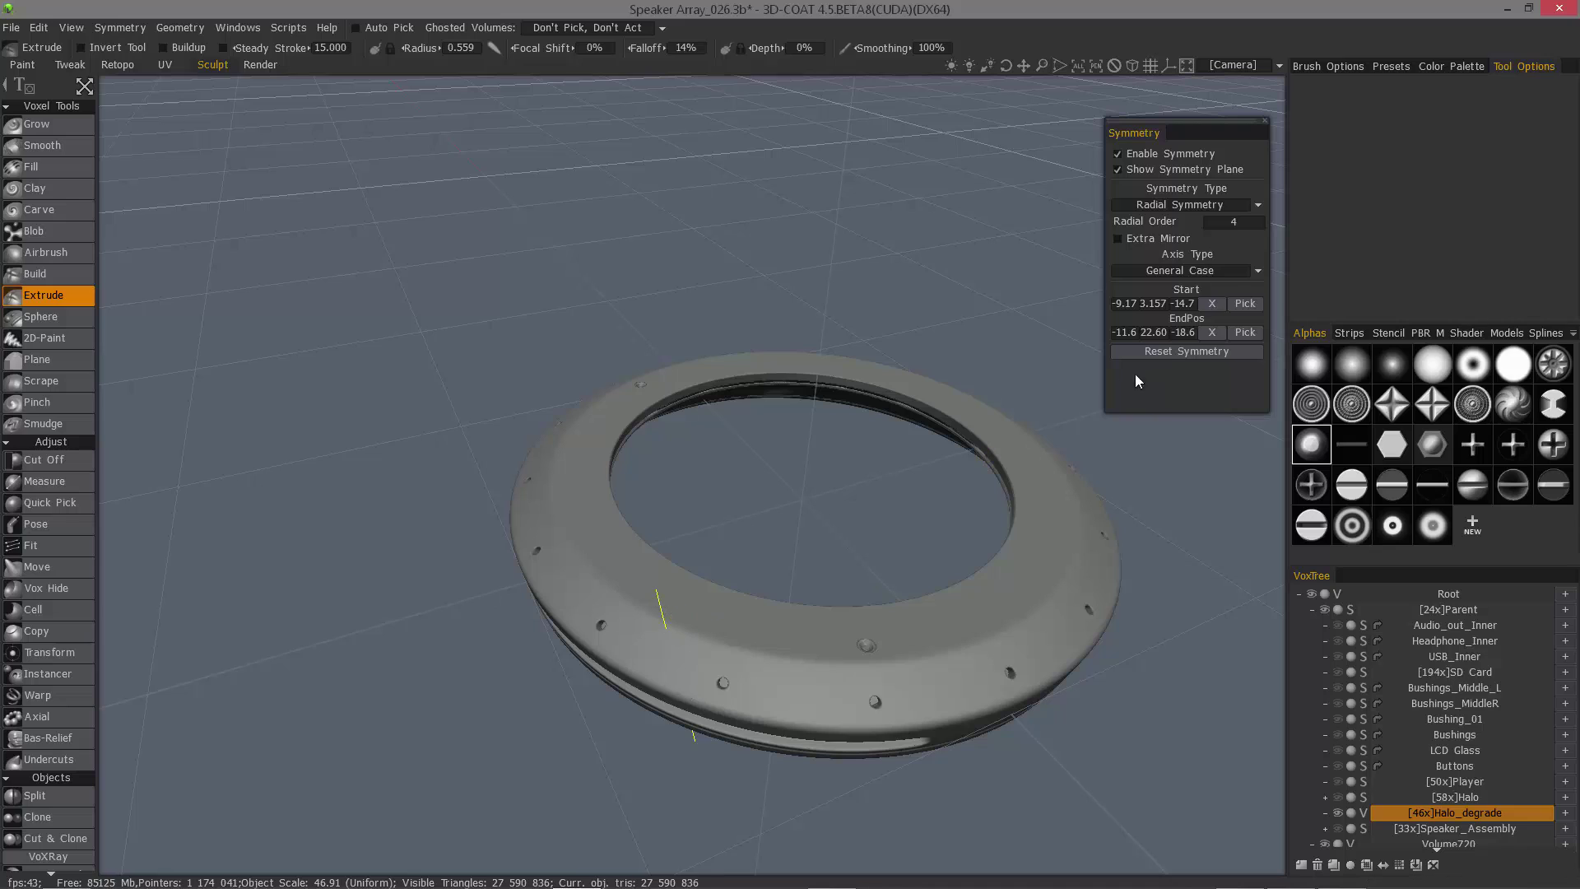
- Reset the radial axis's start point and the symmetry settings, and set the symmetry type back to Radial Symmetry
click(1211, 302)
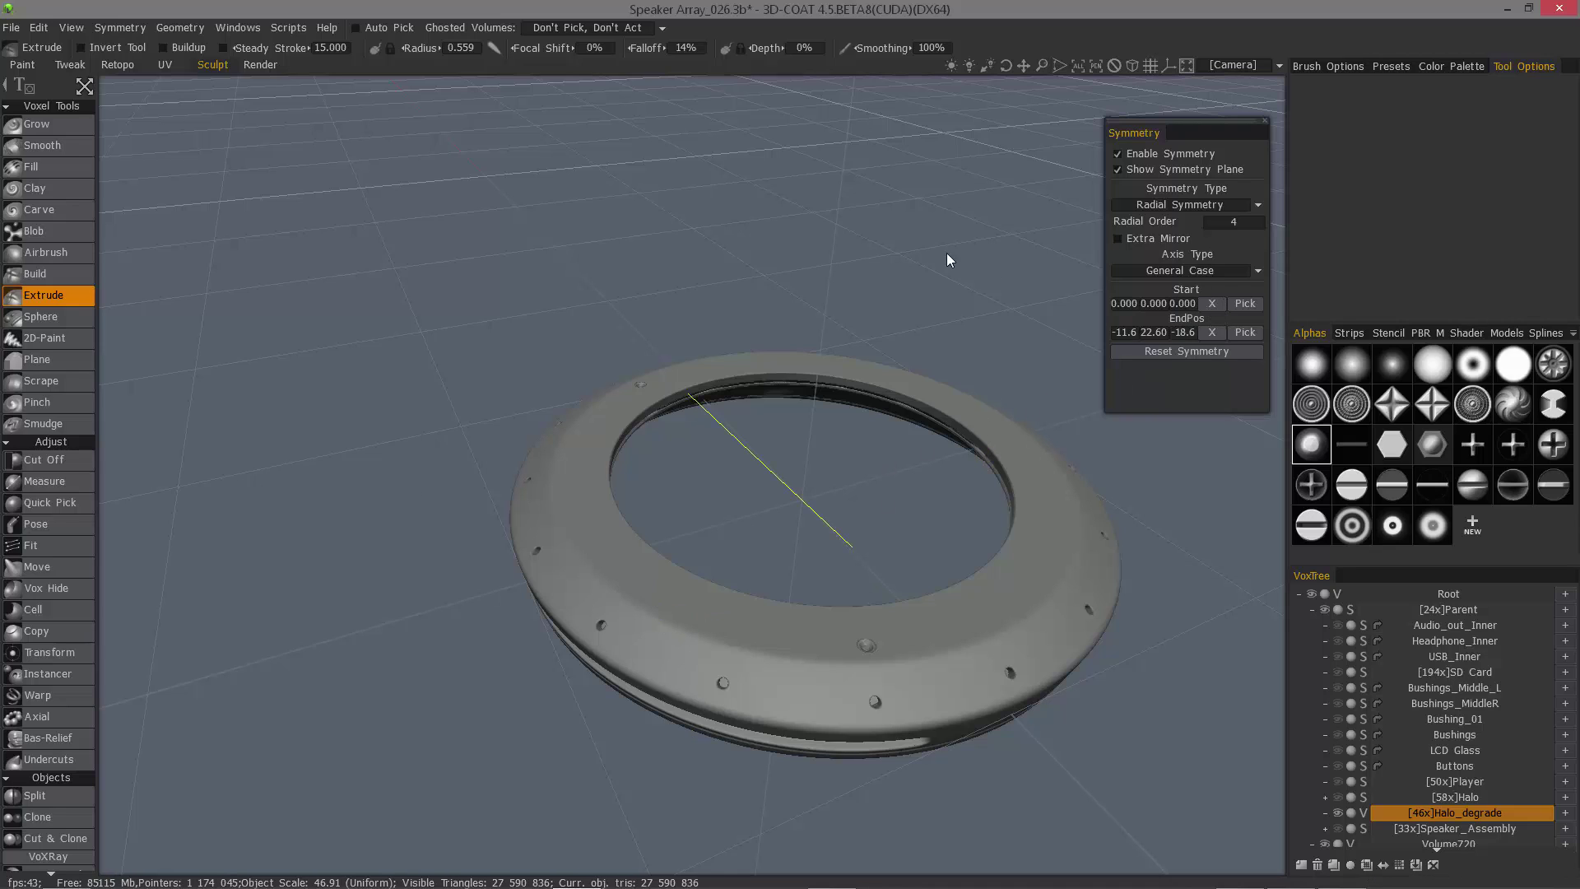
click(1186, 352)
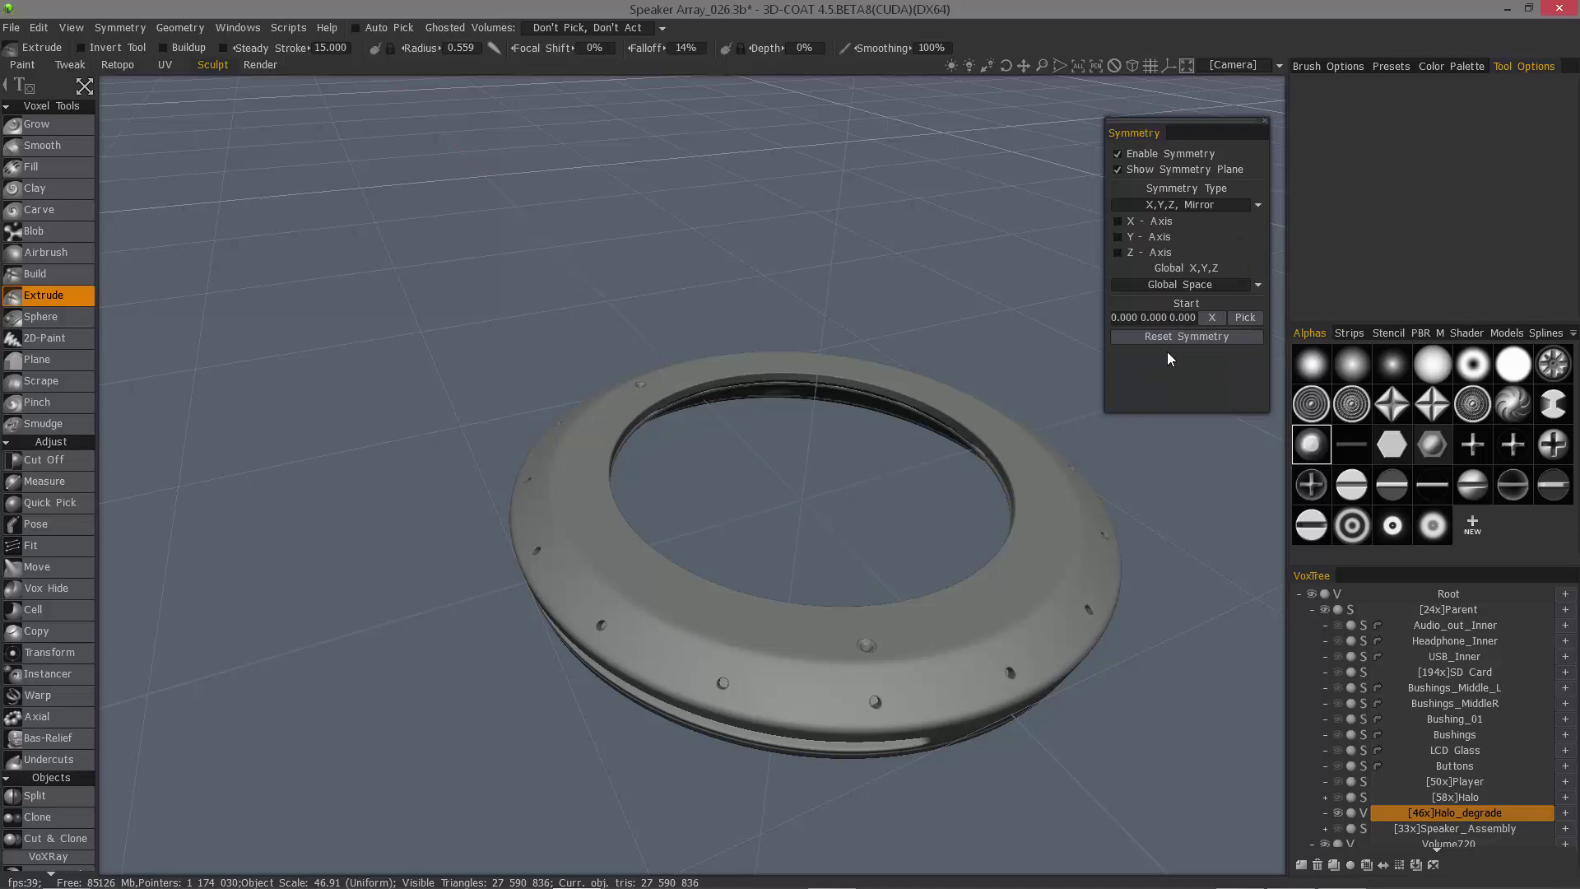
click(1228, 206)
click(1187, 240)
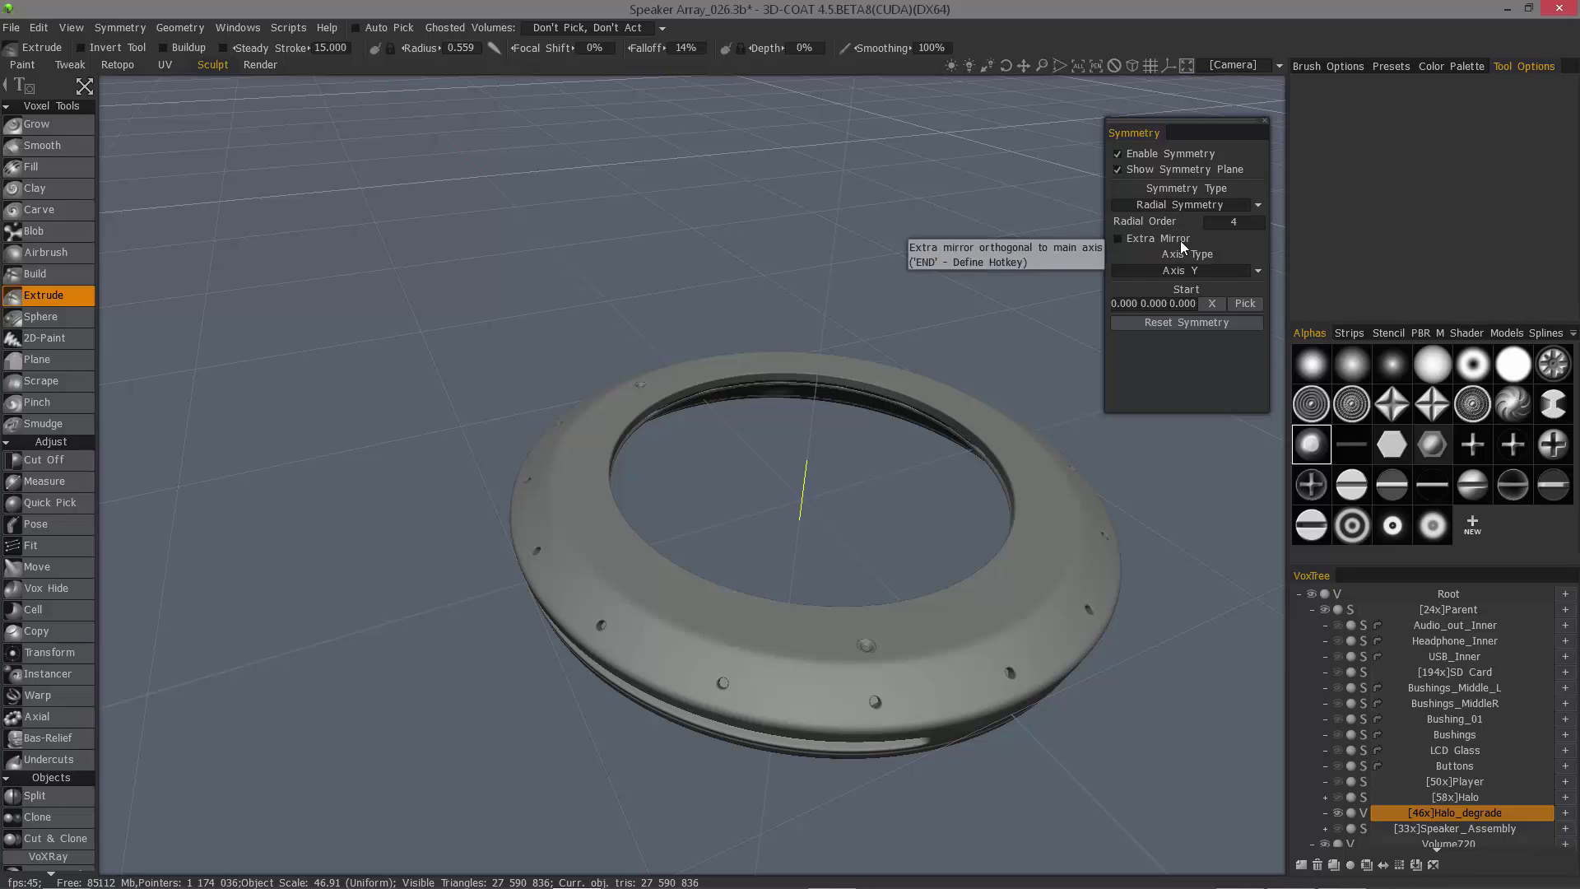
- Set the radial order to 16 and check the repeated brush positions around the ring
click(1234, 223)
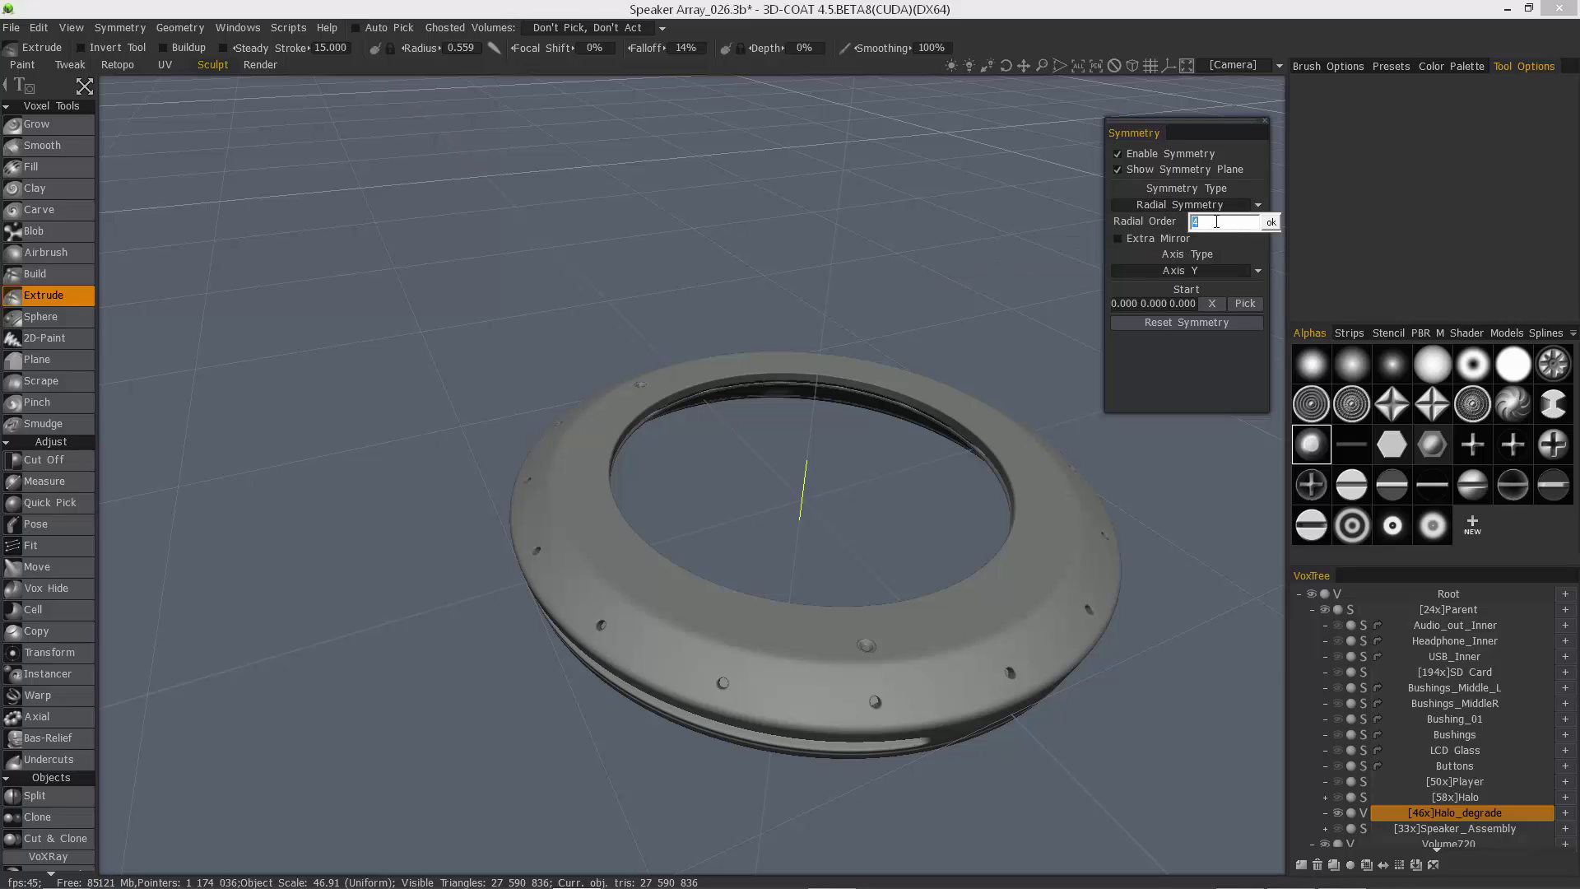
click(1267, 226)
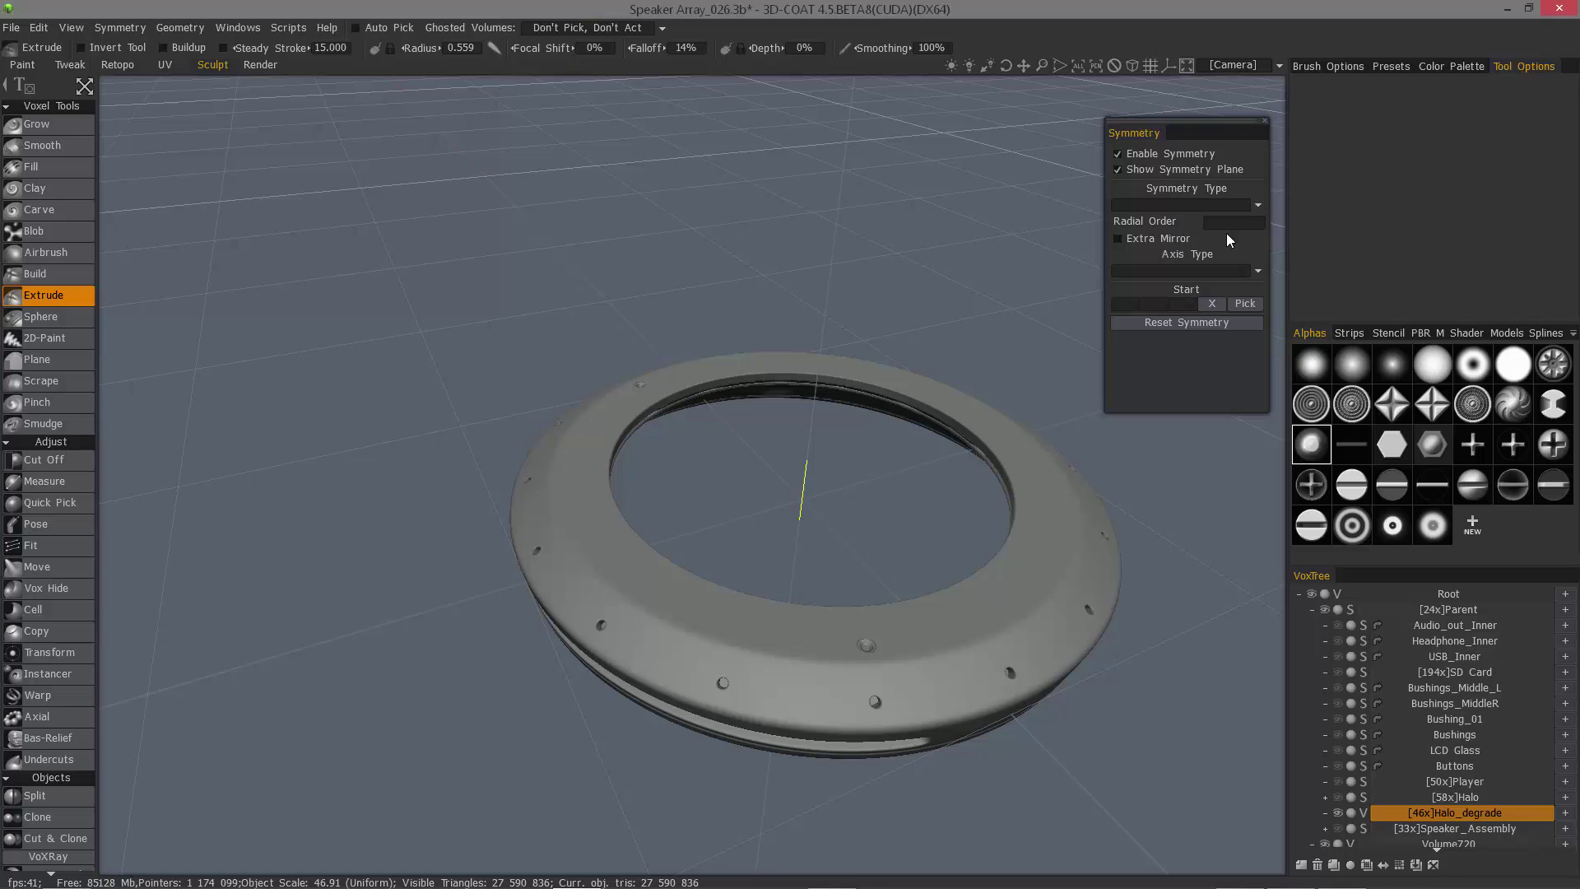
alt+drag(1020, 568, 1004, 547)
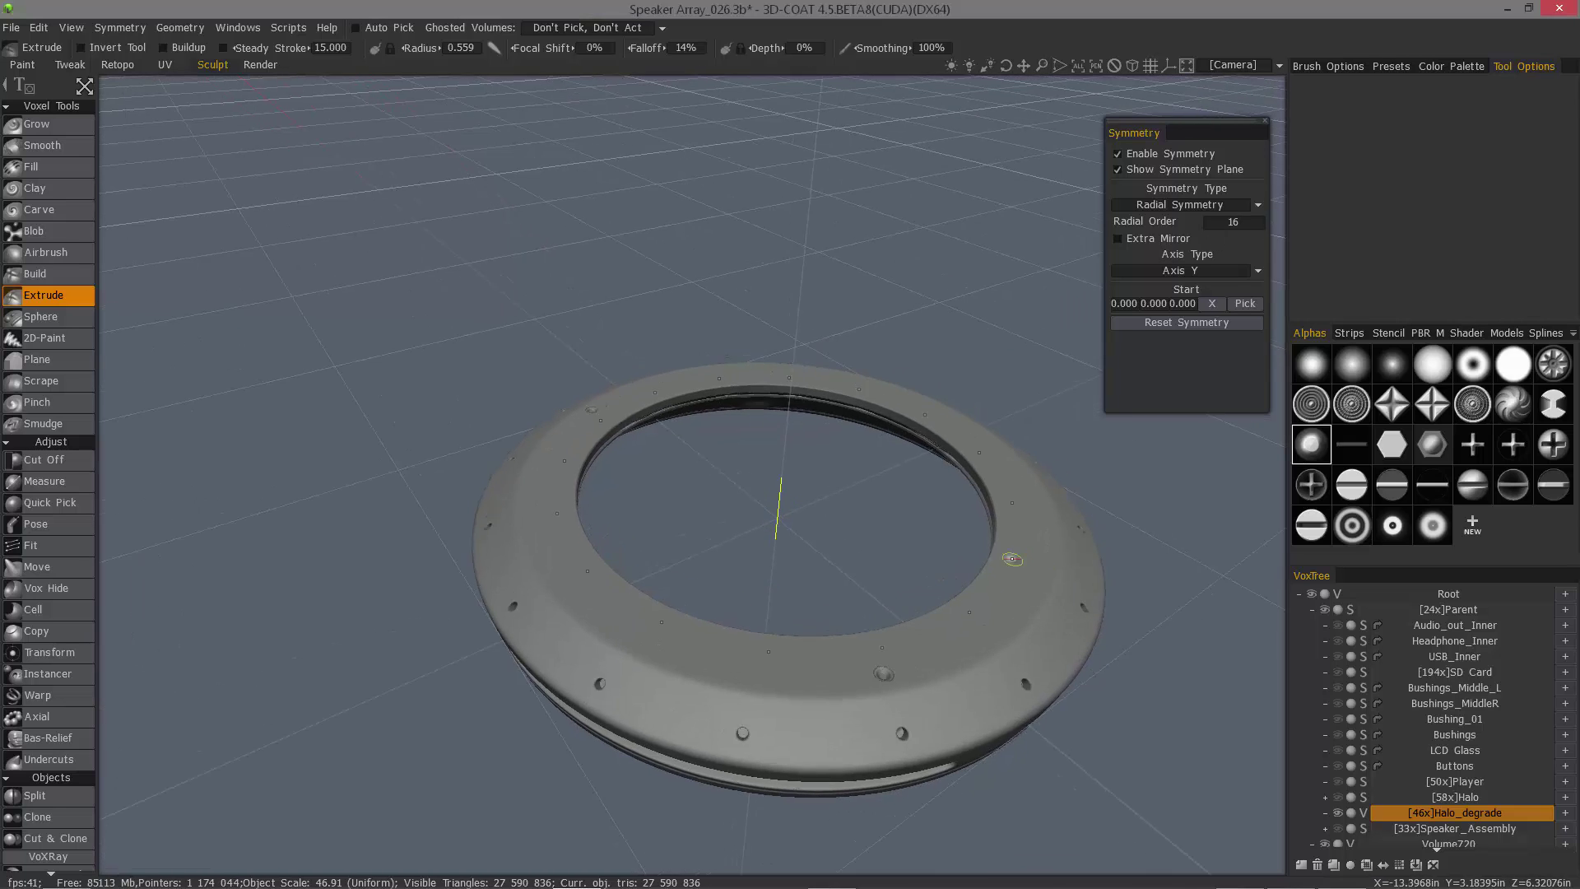
alt+middle_drag(1005, 546, 929, 556)
alt+right_drag(929, 555, 963, 557)
mouse_move(962, 557)
alt+mouse_down()
mouse_move(990, 567)
mouse_move(963, 603)
mouse_move(899, 587)
mouse_move(854, 553)
mouse_move(836, 455)
mouse_move(800, 553)
mouse_move(749, 378)
mouse_move(670, 557)
mouse_move(764, 578)
mouse_move(769, 519)
mouse_move(774, 565)
alt+mouse_up()
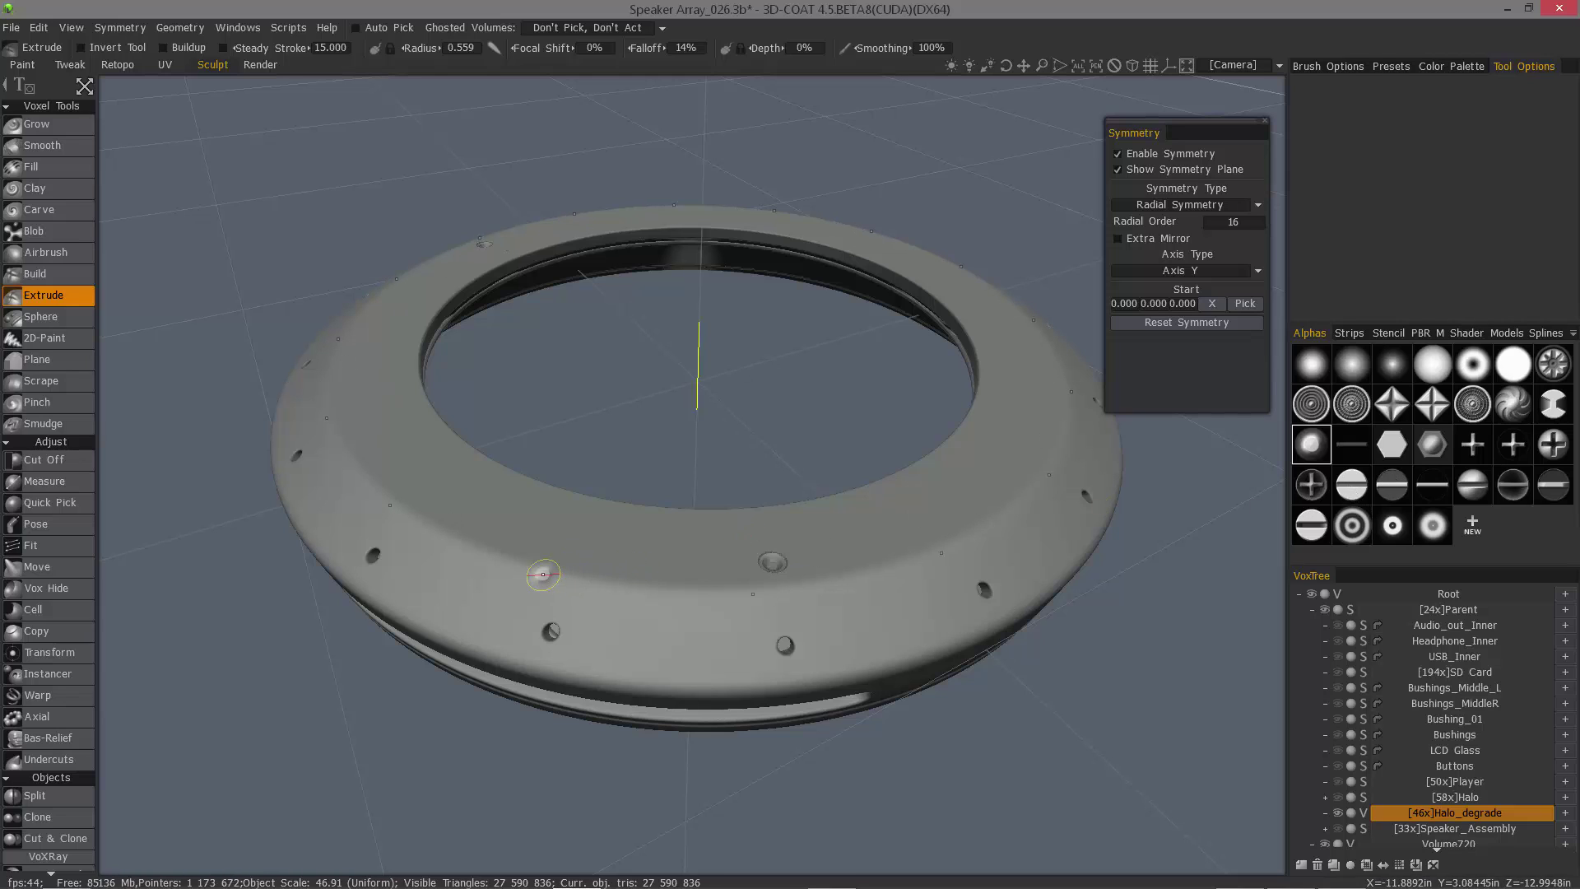
- Convert the Halo_degrade volume to surface representation and set the Extrude brush's radius to 1.115
click(1365, 813)
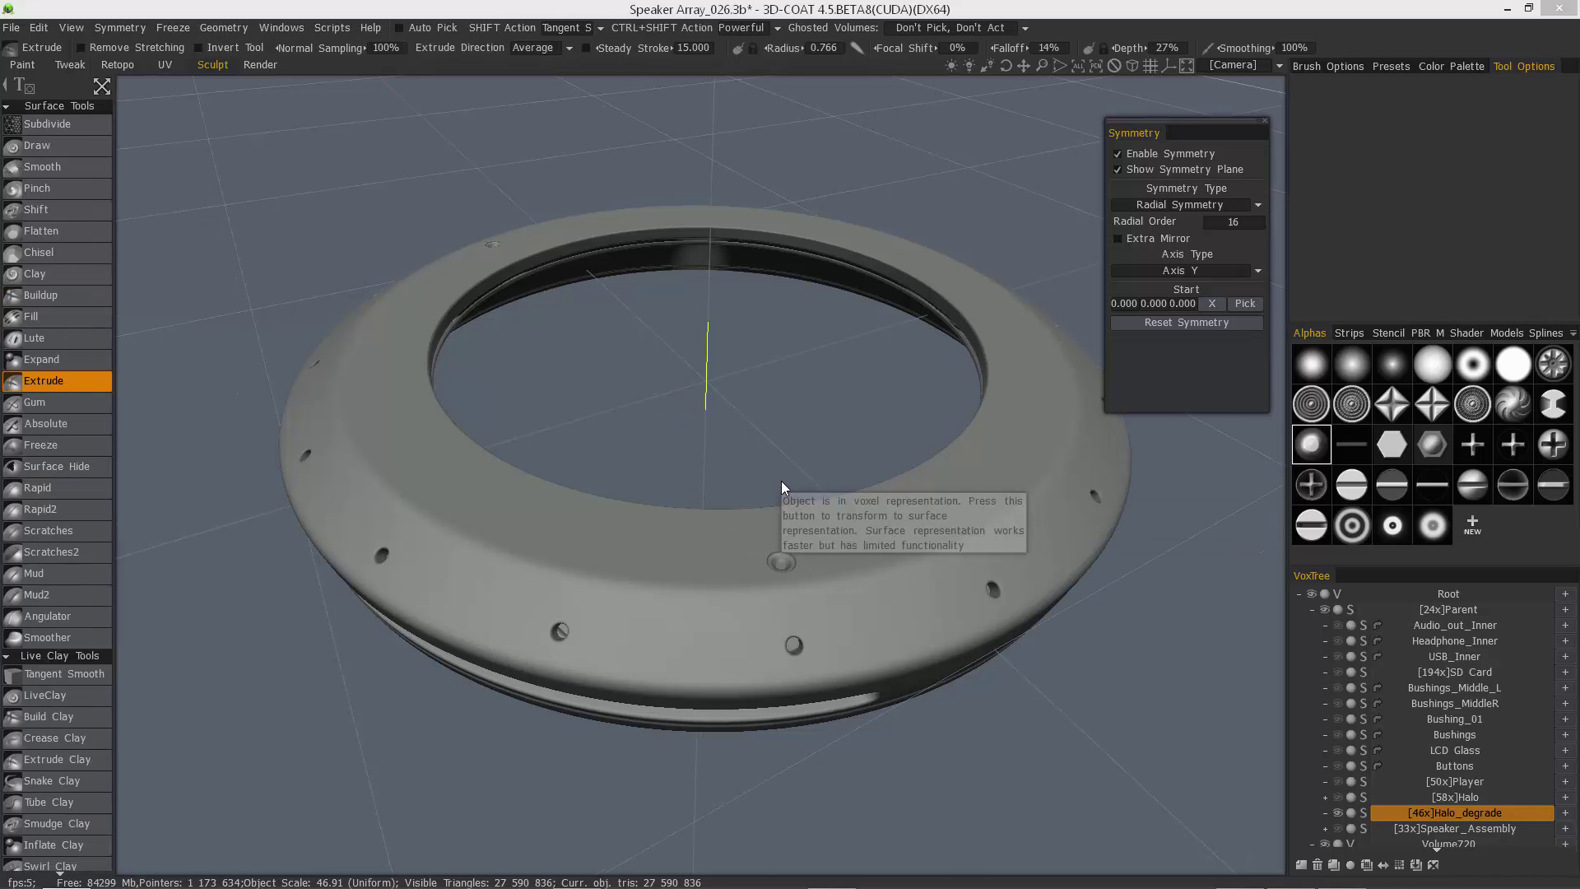
alt+drag(724, 267, 719, 320)
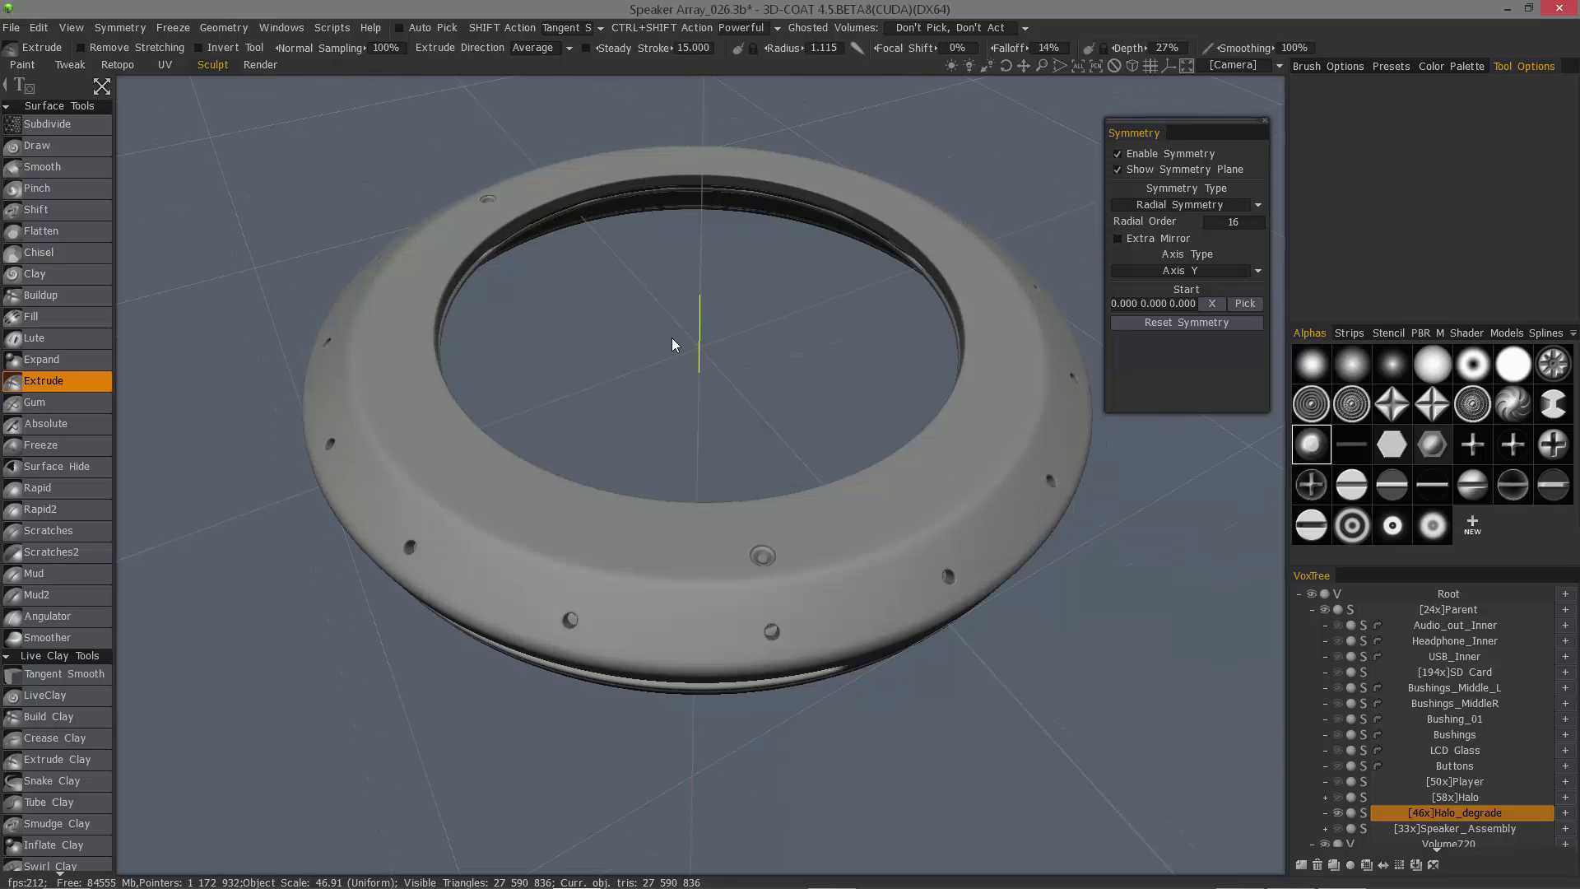
- Examine the Extrude brush and its radial copies on the ring's top face and outer bevel
mouse_move(764, 553)
alt+mouse_down()
mouse_move(766, 491)
mouse_move(762, 535)
alt+mouse_up()
alt+right_drag(761, 535, 641, 564)
alt+drag(641, 564, 724, 584)
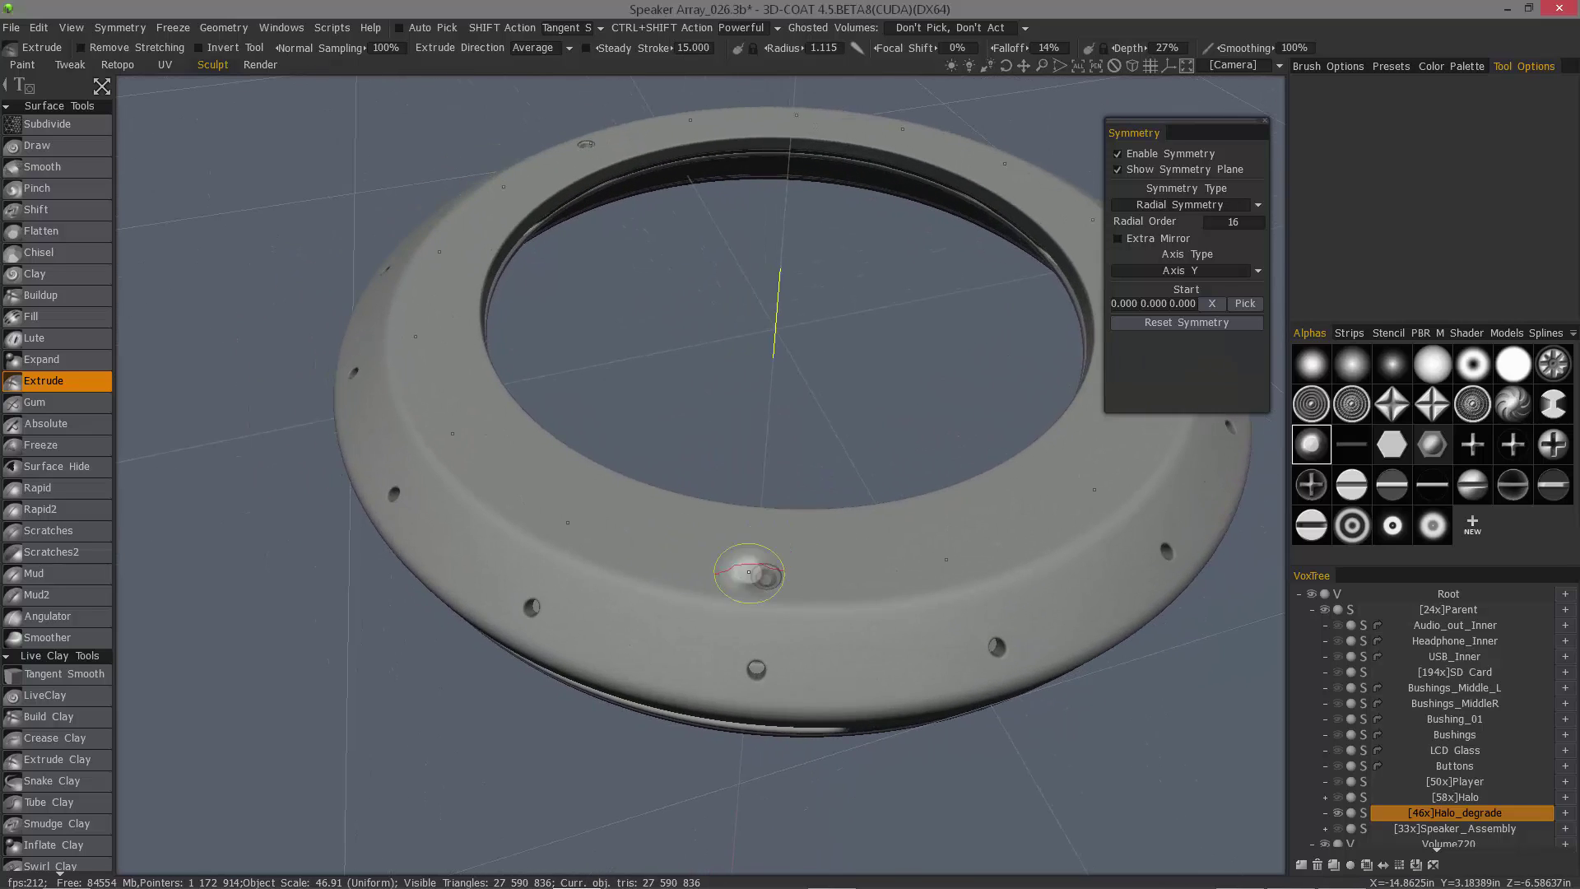
alt+right_drag(734, 587, 747, 551)
alt+drag(747, 550, 767, 515)
alt+drag(772, 600, 801, 595)
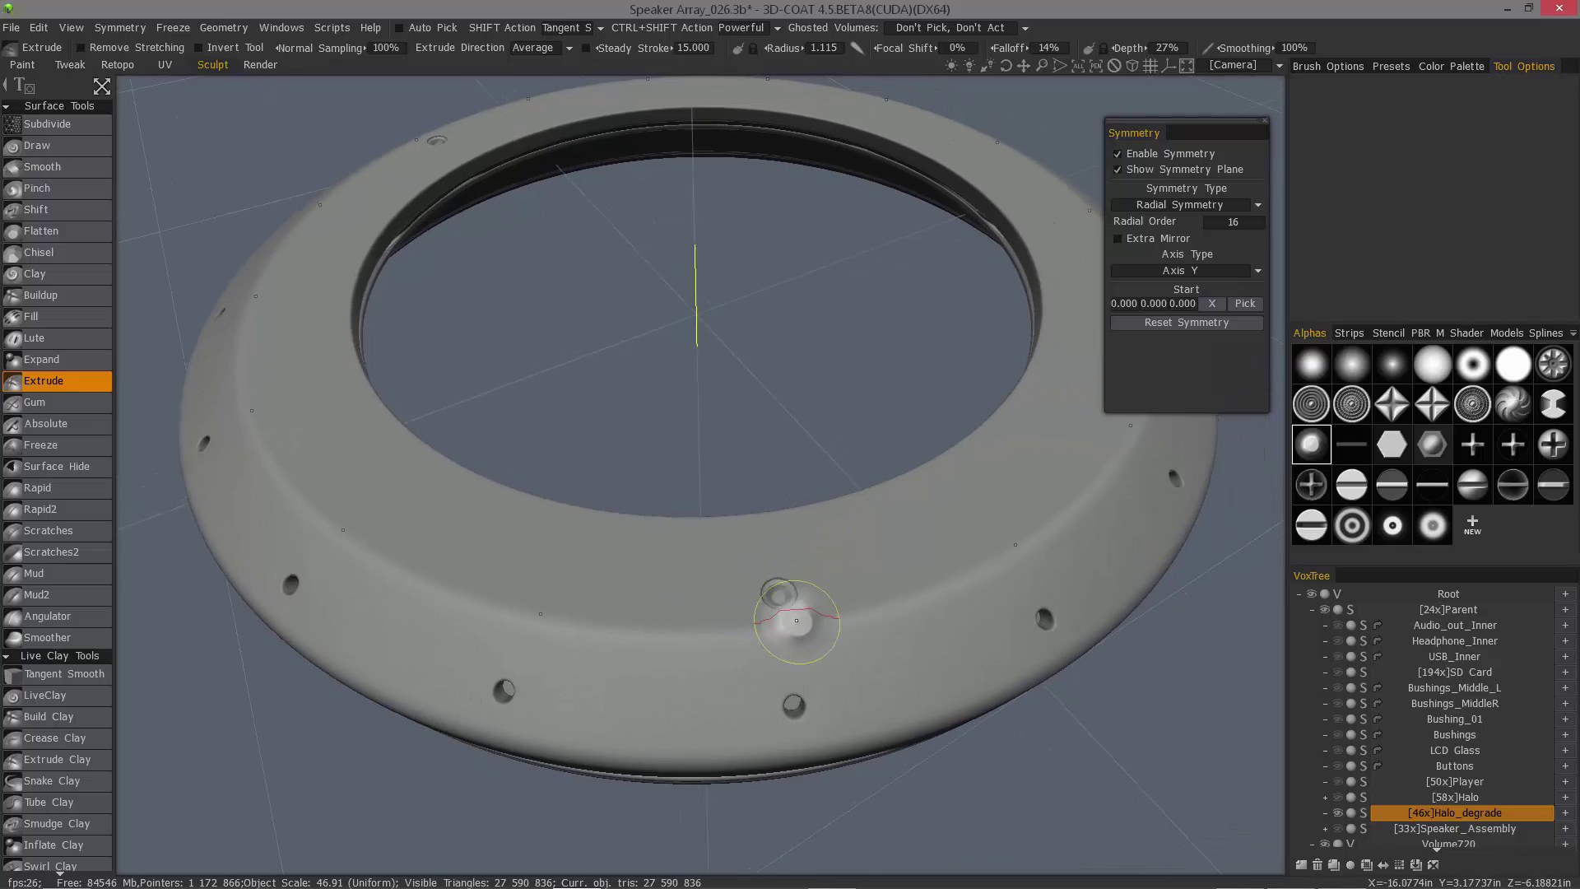
alt+drag(966, 687, 963, 652)
alt+middle_drag(718, 485, 739, 615)
alt+drag(739, 614, 785, 628)
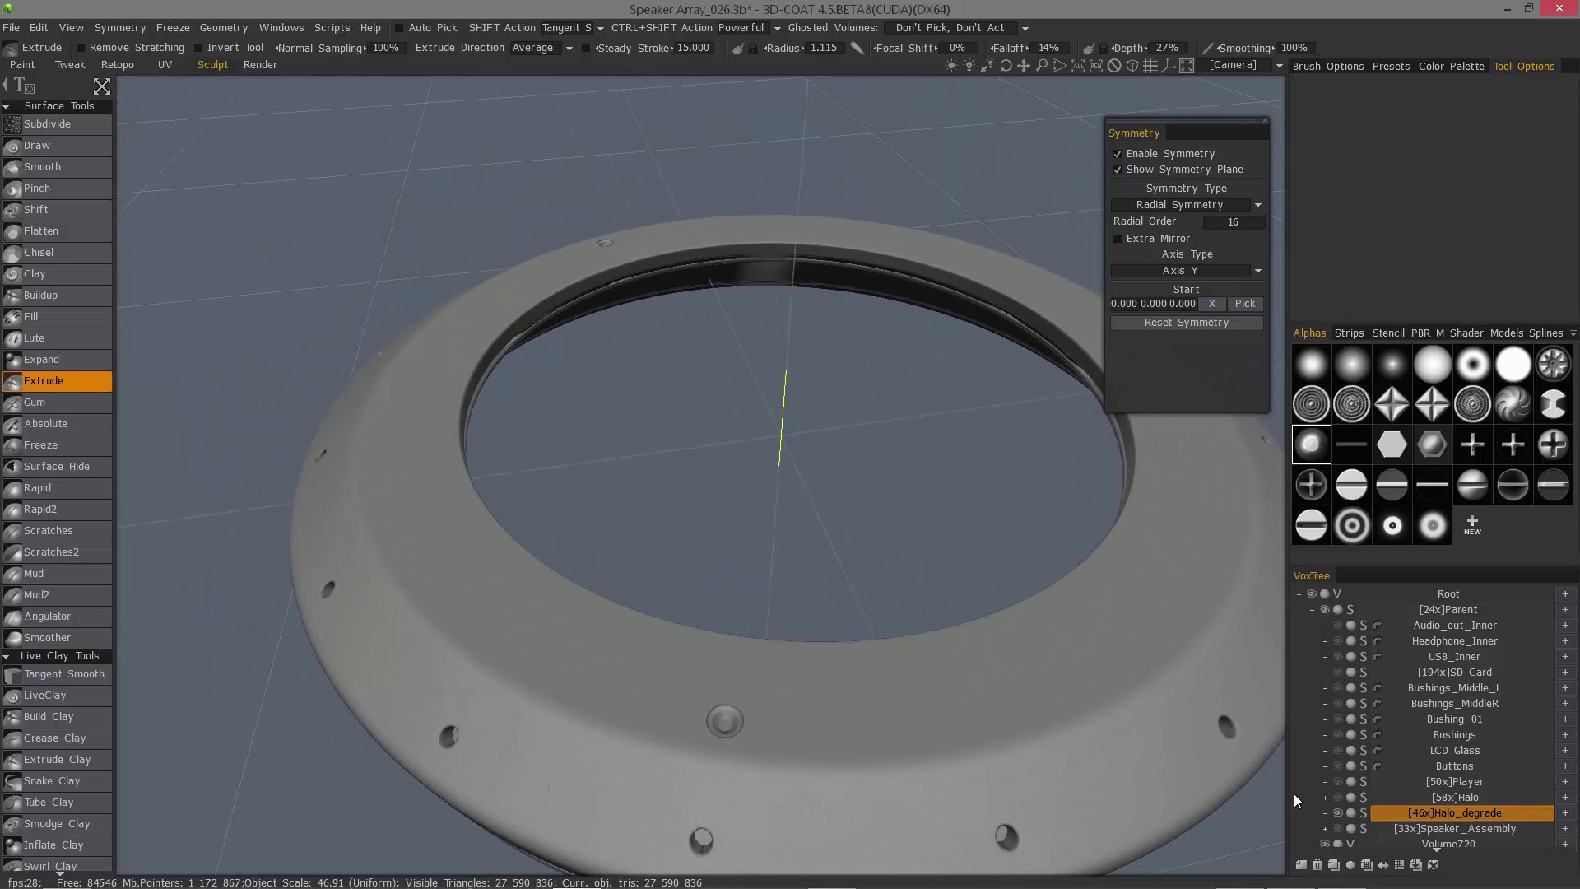
mouse_move(1277, 796)
alt+middle_down()
mouse_move(1302, 753)
mouse_move(1300, 646)
alt+middle_up()
alt+right_drag(1125, 645, 815, 576)
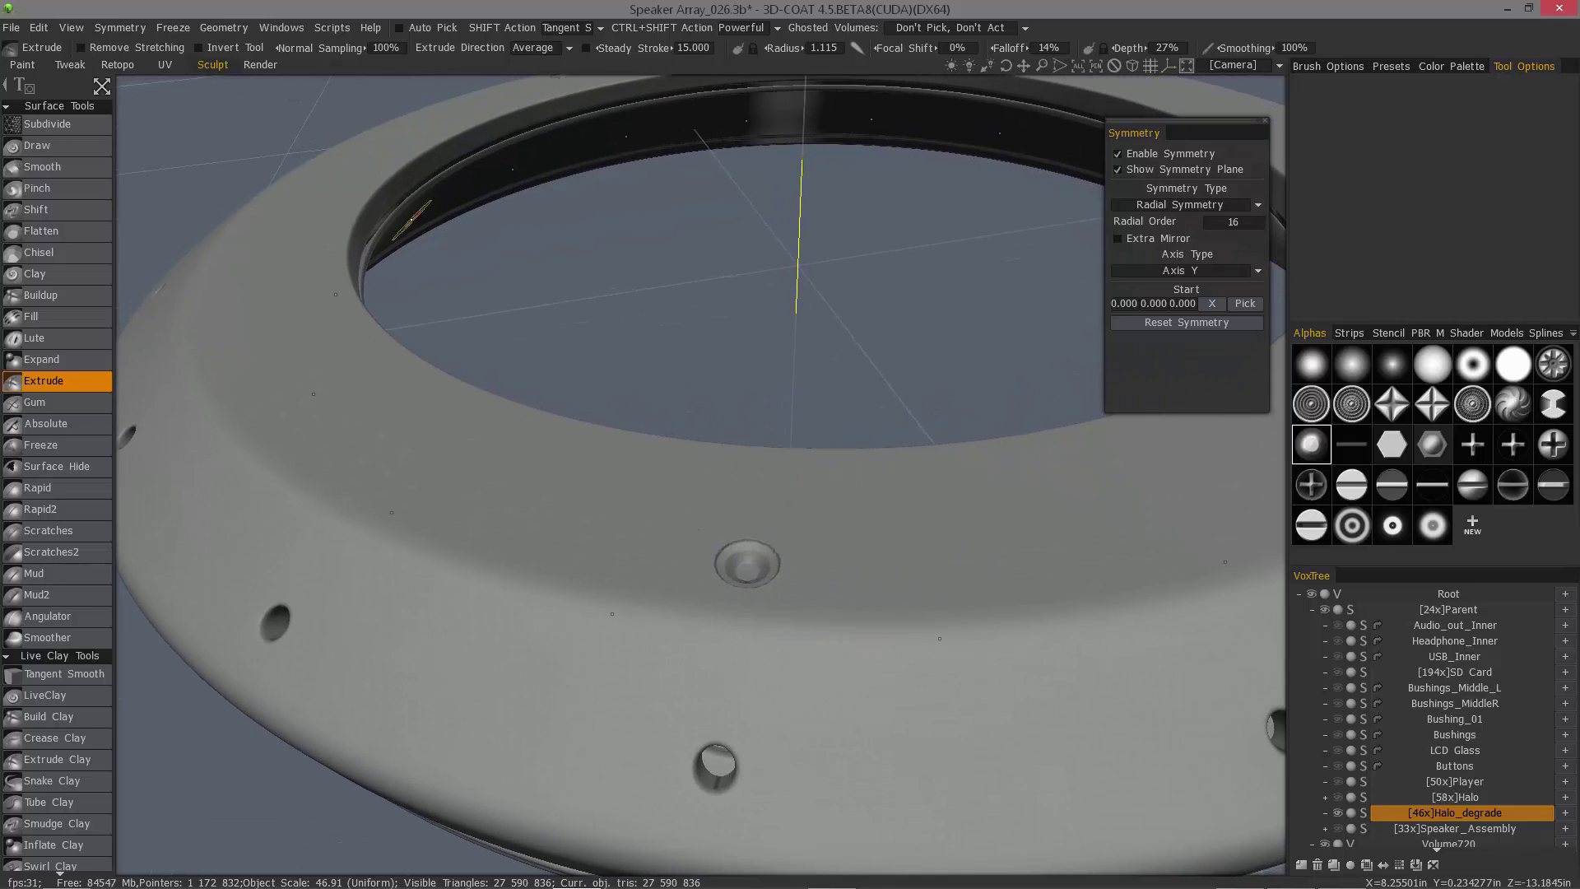
- Turn on the wireframe display and inspect the mesh density along the ring's top face and bevel
click(72, 28)
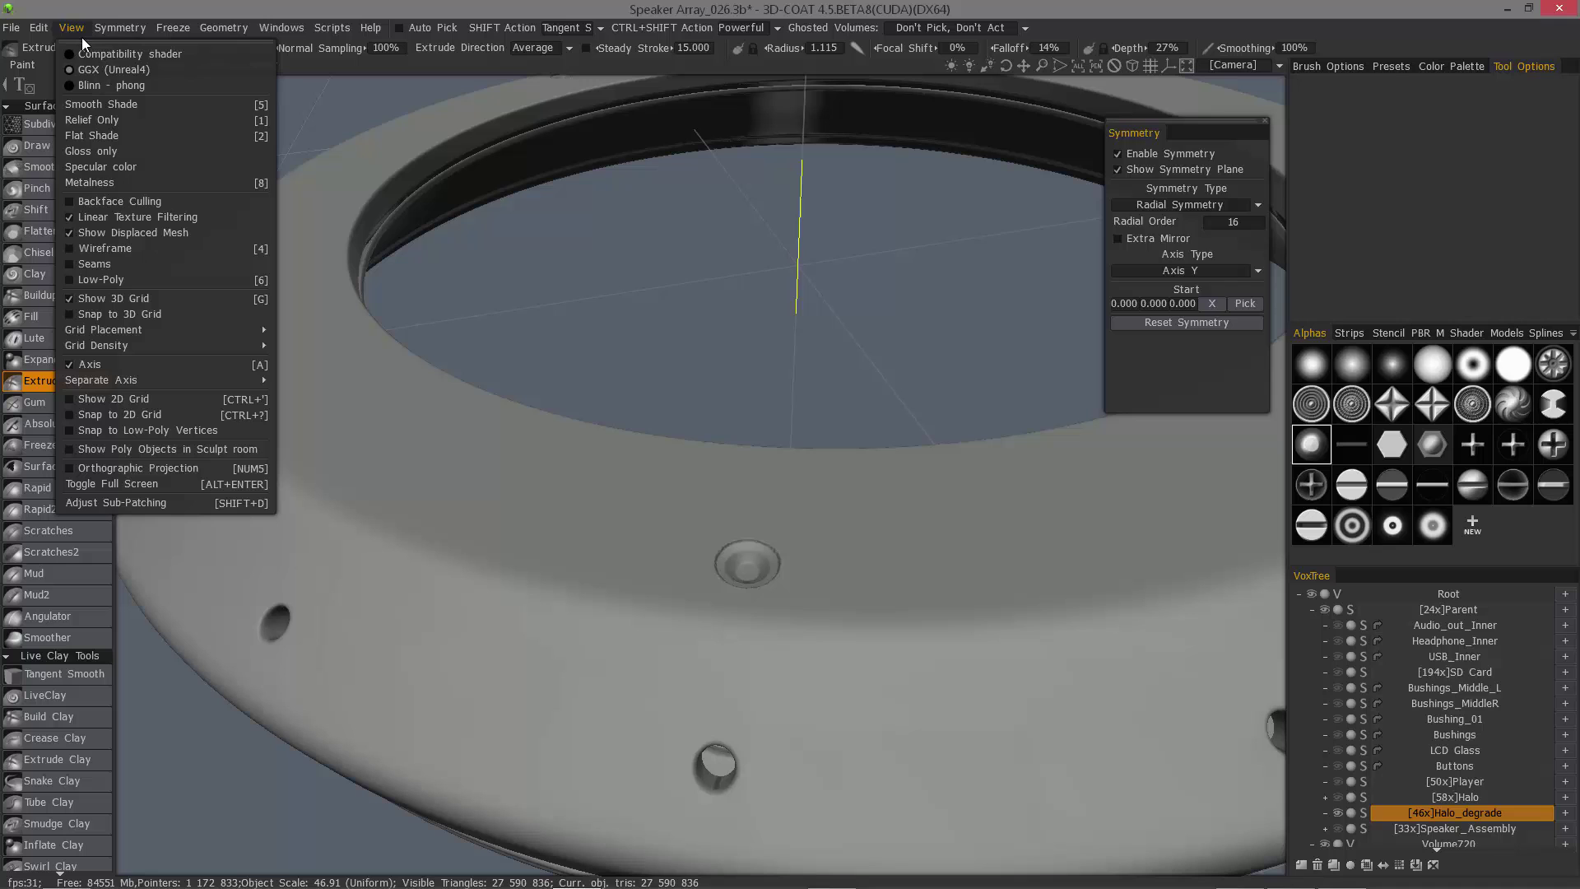
click(127, 248)
alt+drag(732, 556, 803, 534)
alt+middle_drag(652, 460, 655, 598)
mouse_move(655, 599)
alt+mouse_down()
mouse_move(719, 610)
mouse_move(660, 608)
mouse_move(694, 606)
alt+mouse_up()
scroll(704, 609, up, 3)
scroll(706, 610, down, 3)
scroll(720, 611, down, 1)
scroll(717, 610, up, 3)
scroll(698, 602, down, 4)
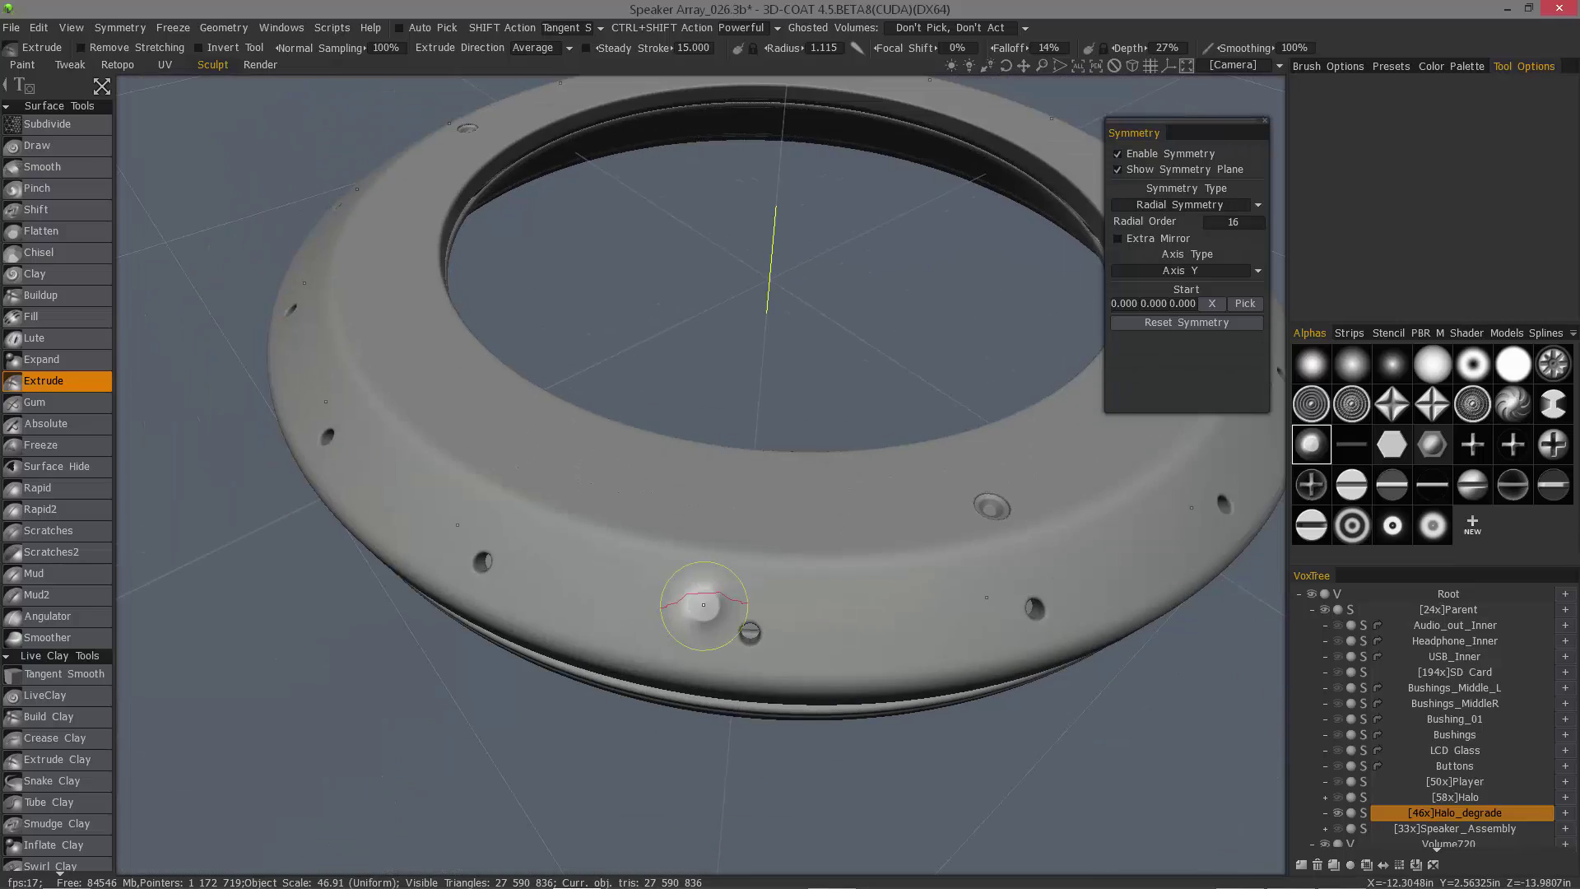
scroll(706, 605, up, 8)
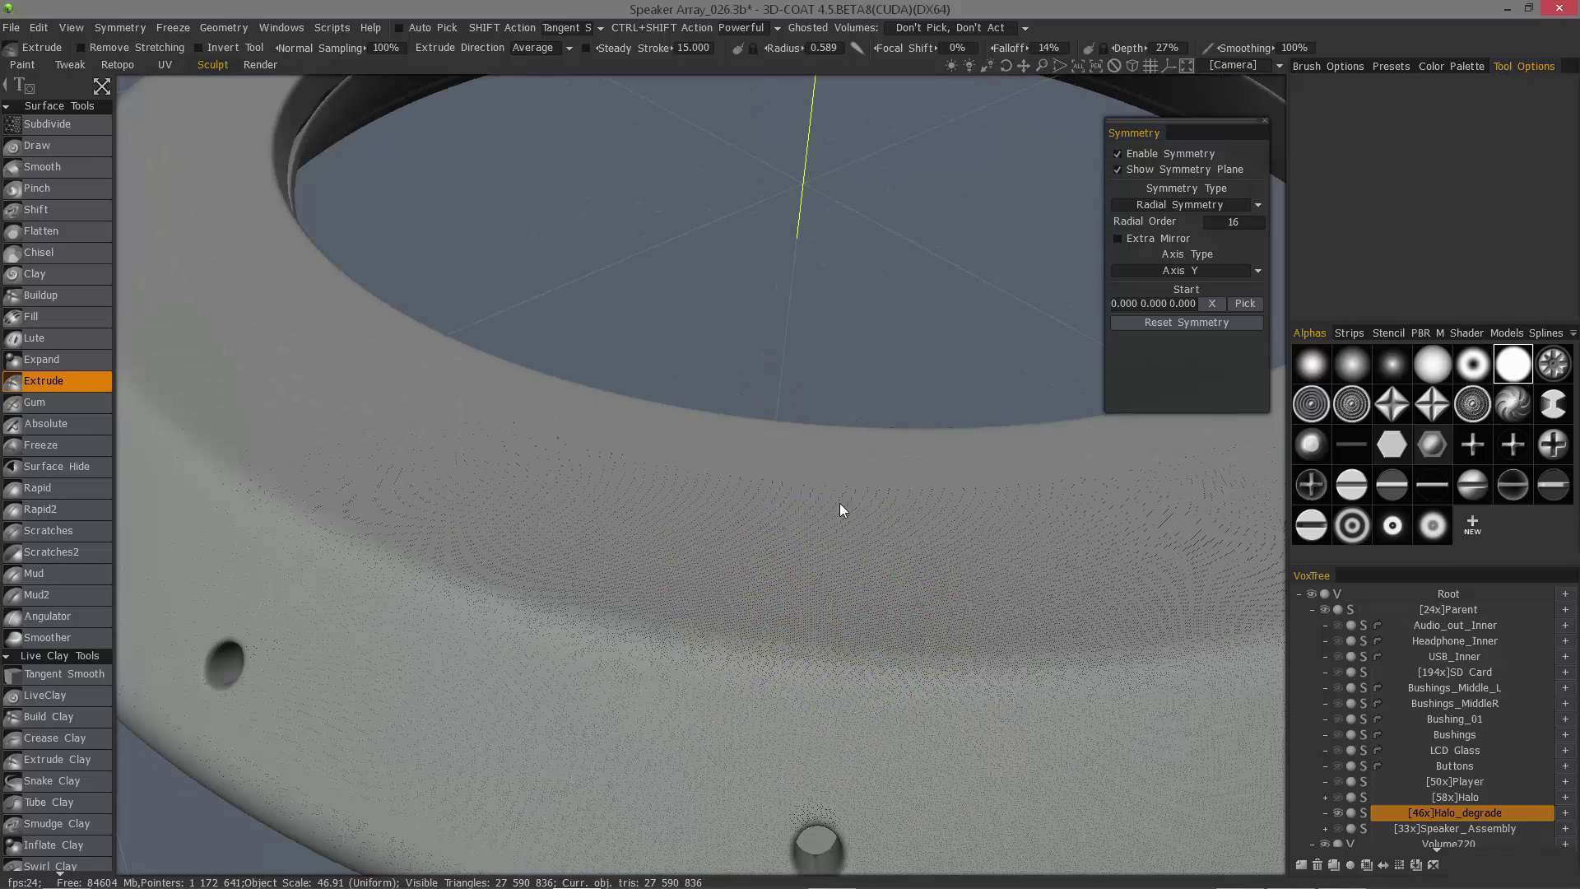
- Use LiveClay with the solid round alpha at 0% depth and 0.445 radius to refine the mesh on the ring's top face
click(50, 696)
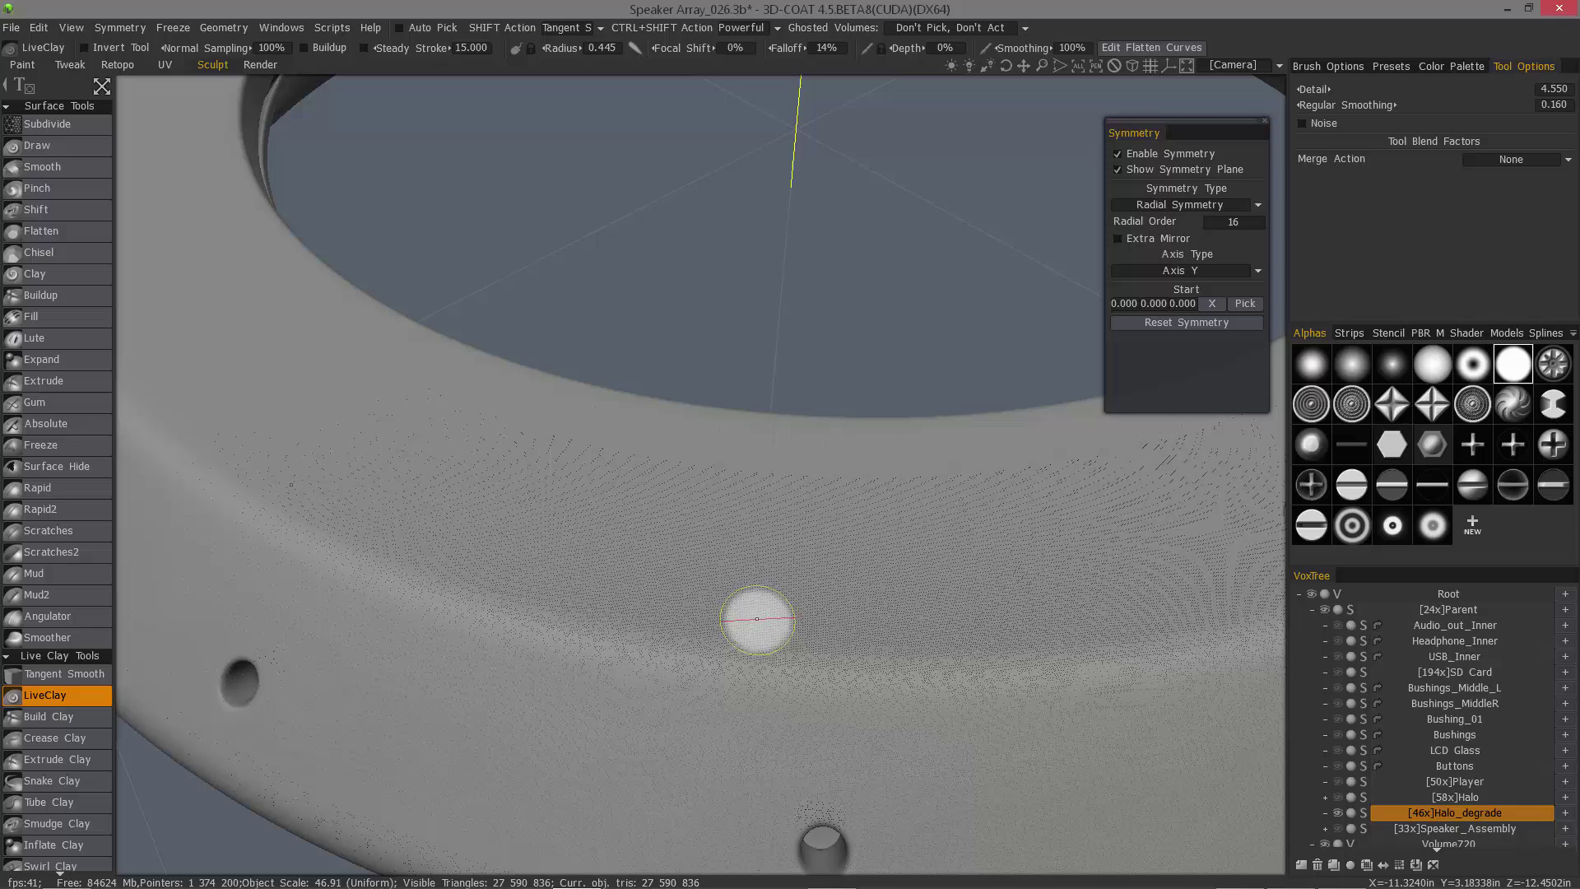
mouse_move(817, 637)
right_down()
mouse_move(818, 619)
mouse_move(839, 631)
right_up()
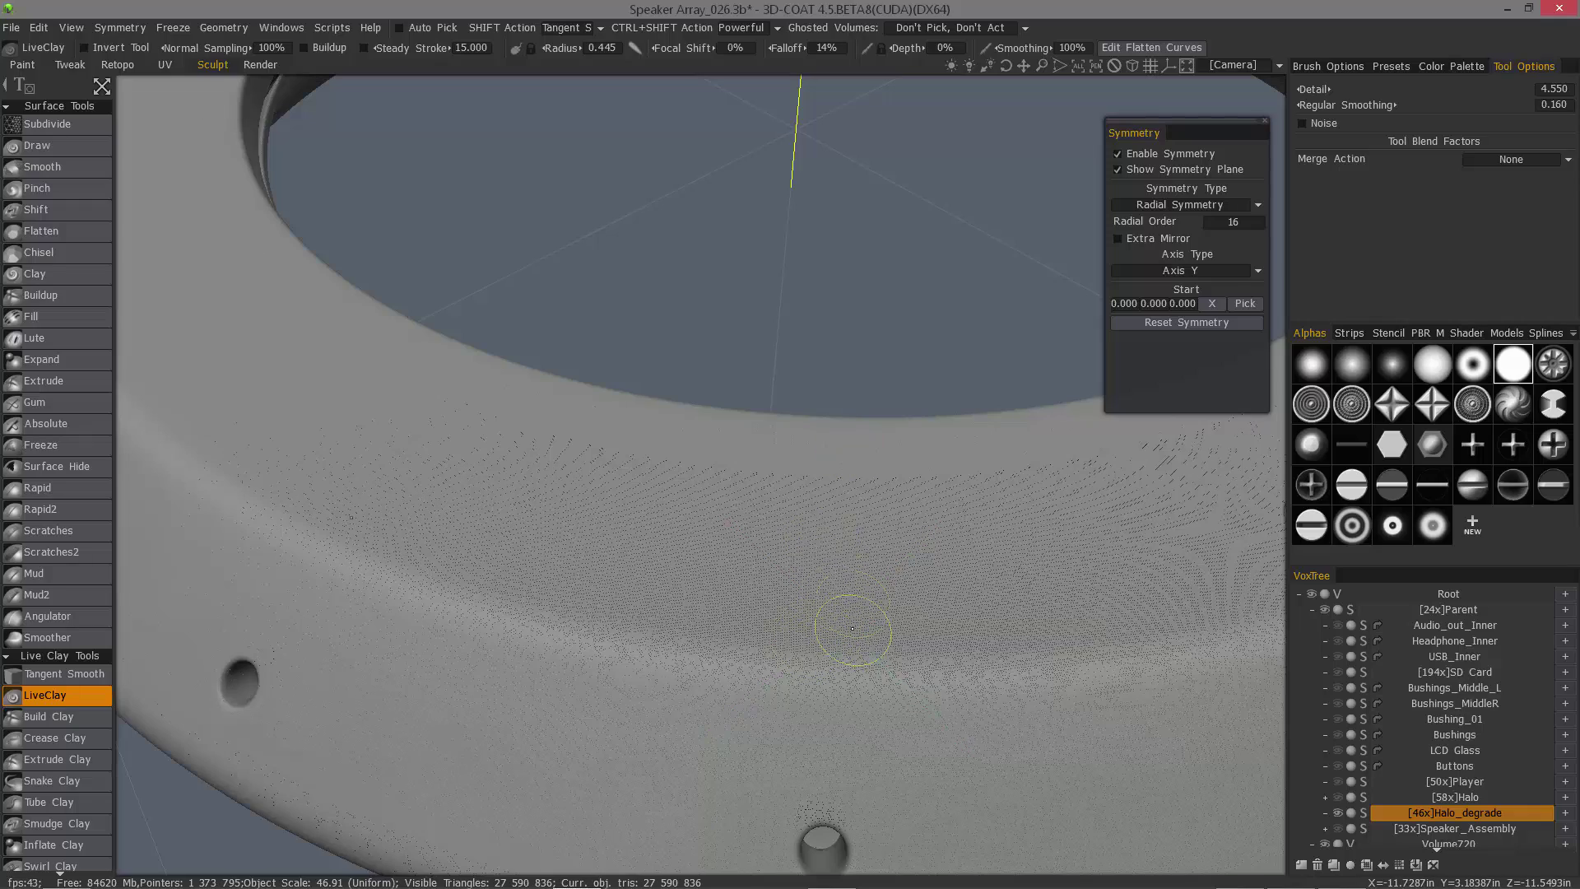
drag(828, 637, 831, 616)
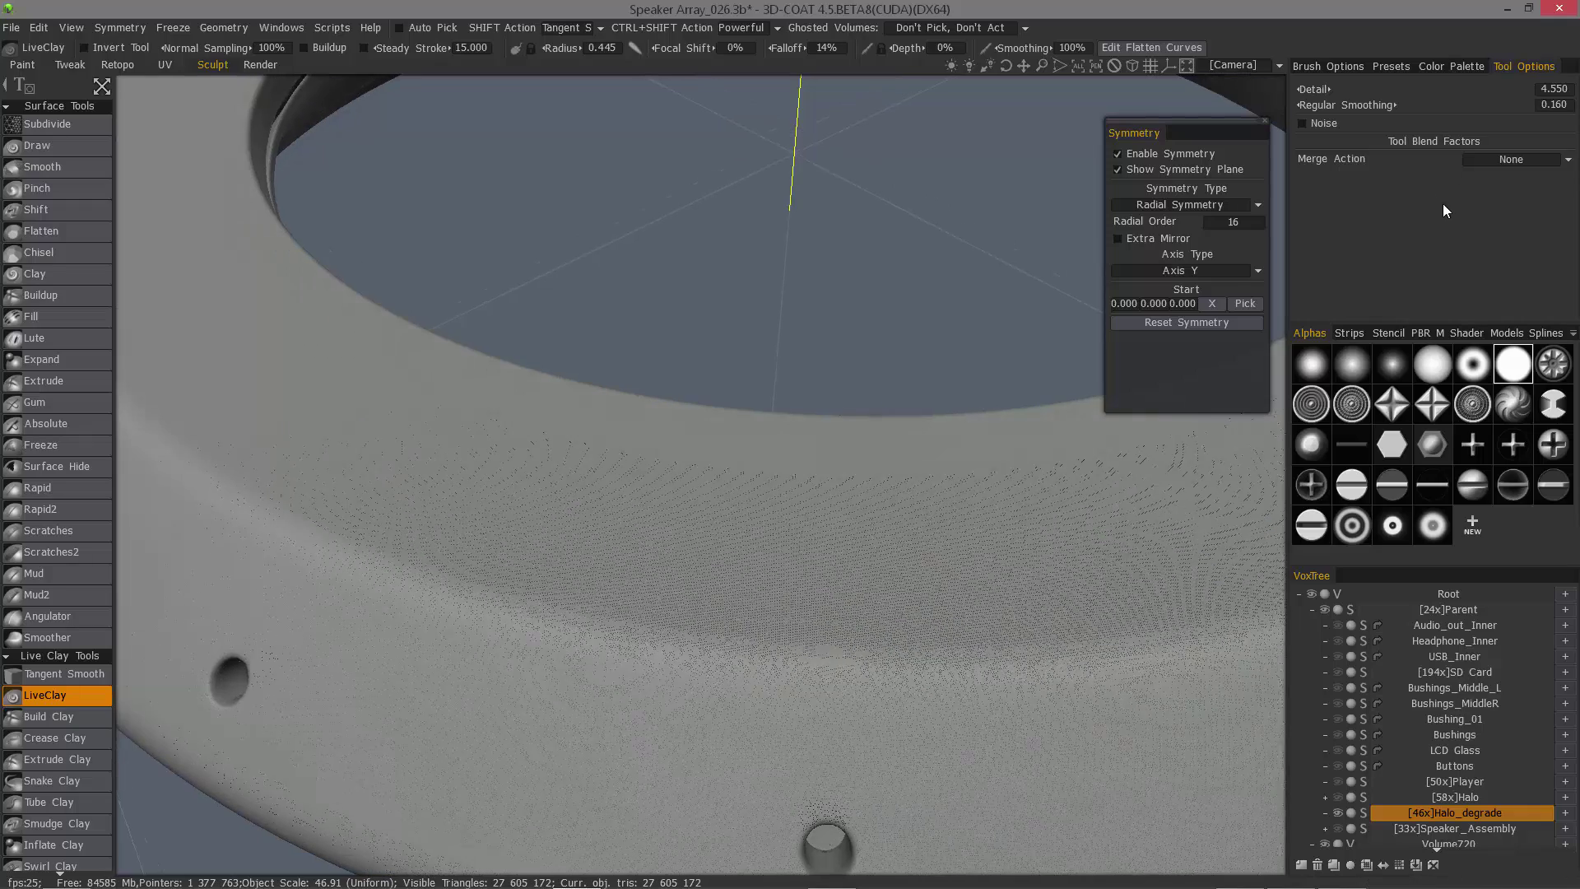
- Switch to a freehand stroke mode and paint LiveClay refinement on the ring's top face with a 0.392 brush radius
mouse_move(137, 87)
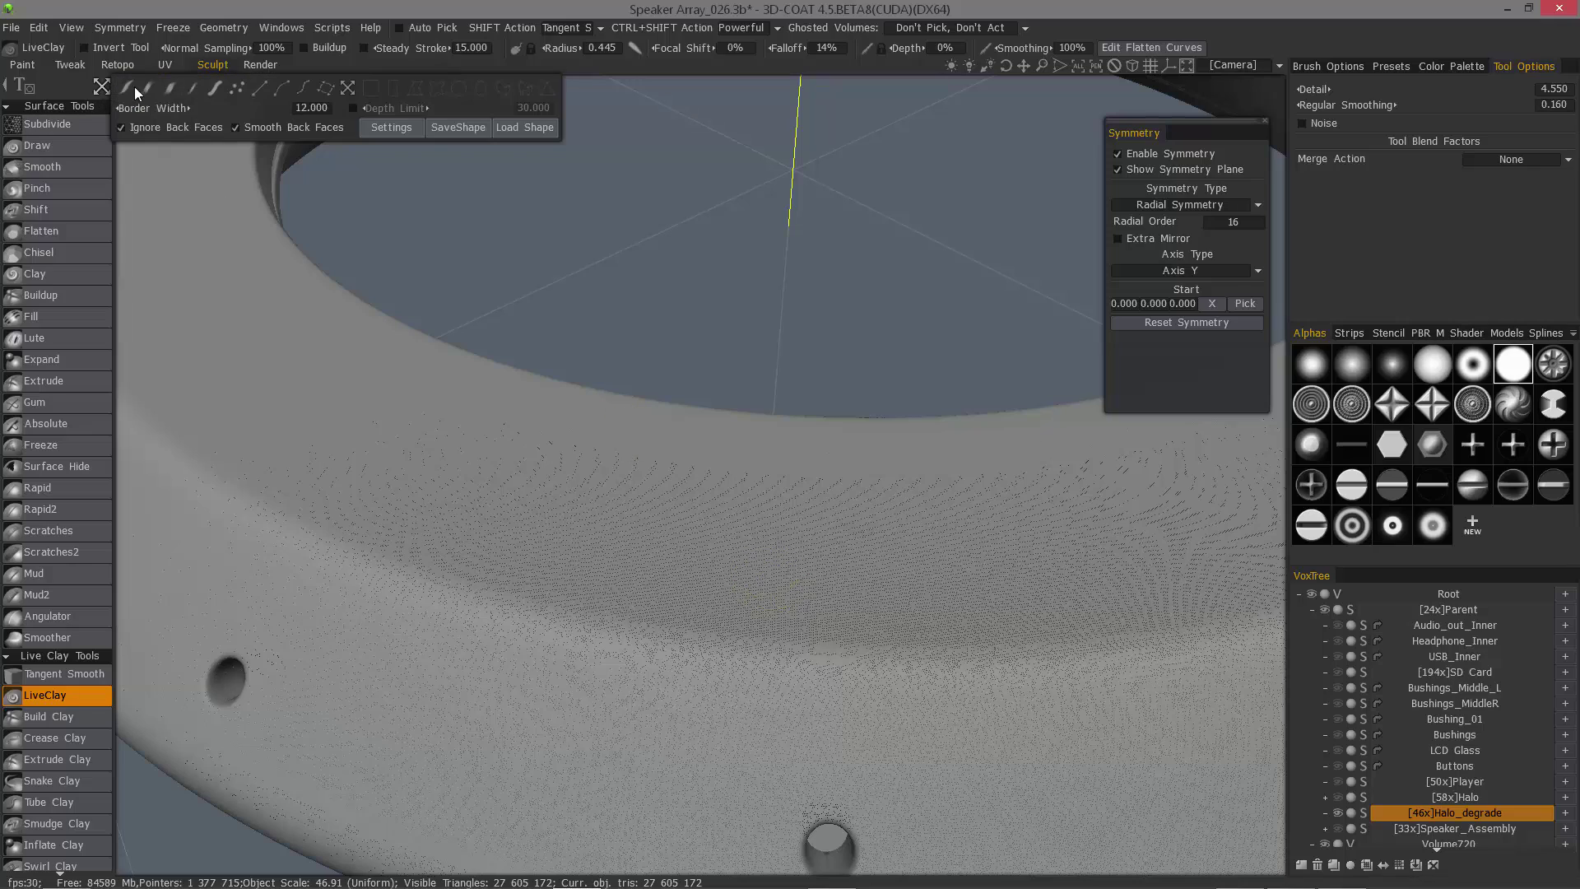
click(215, 91)
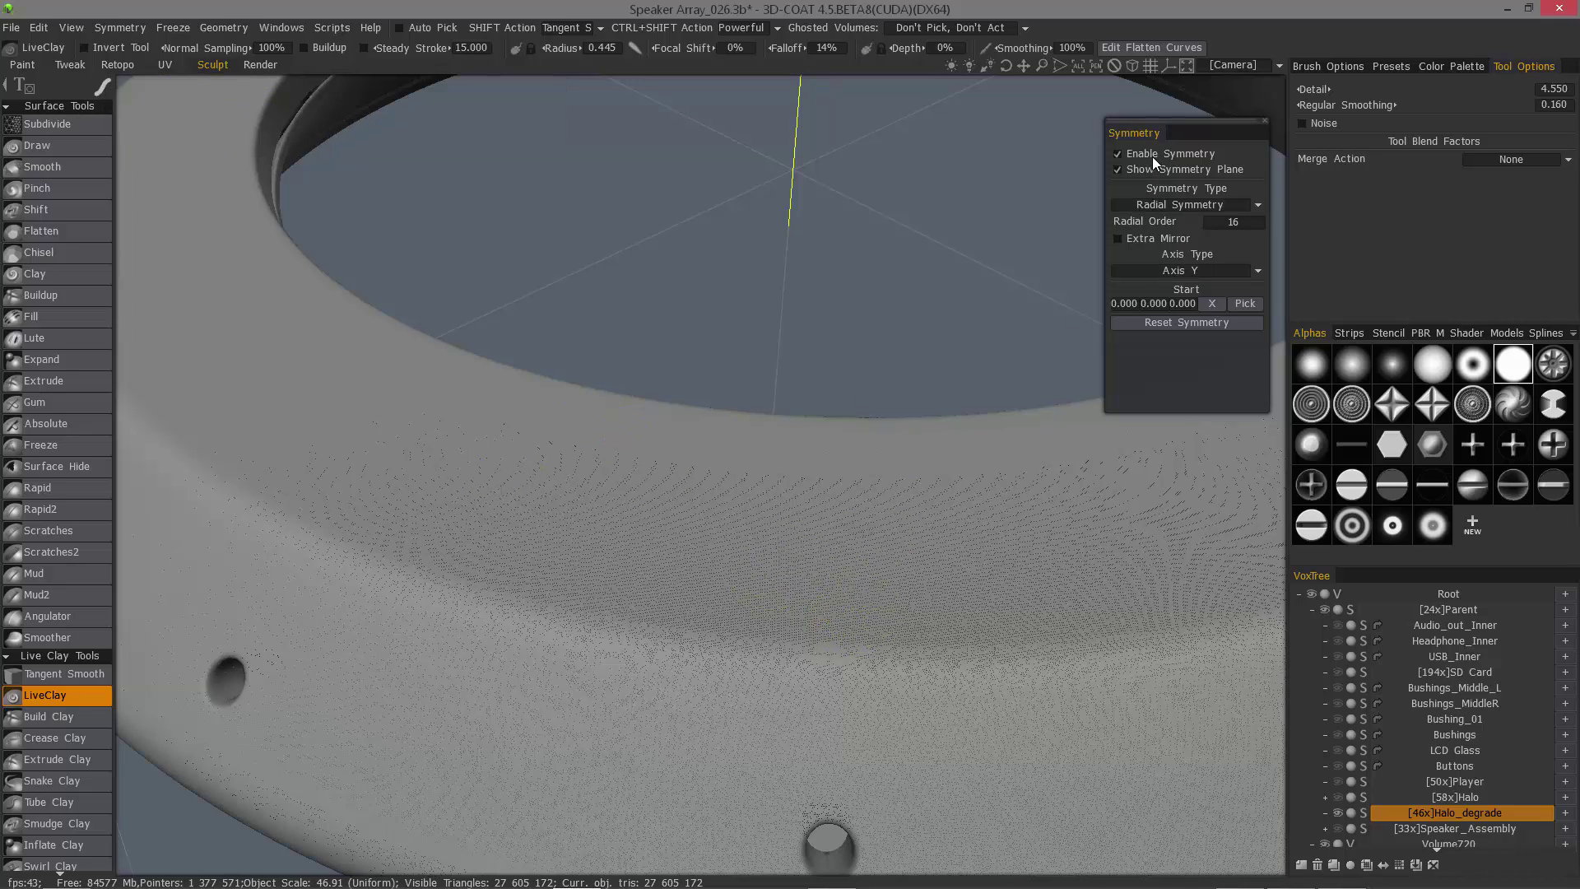
alt+drag(302, 475, 424, 481)
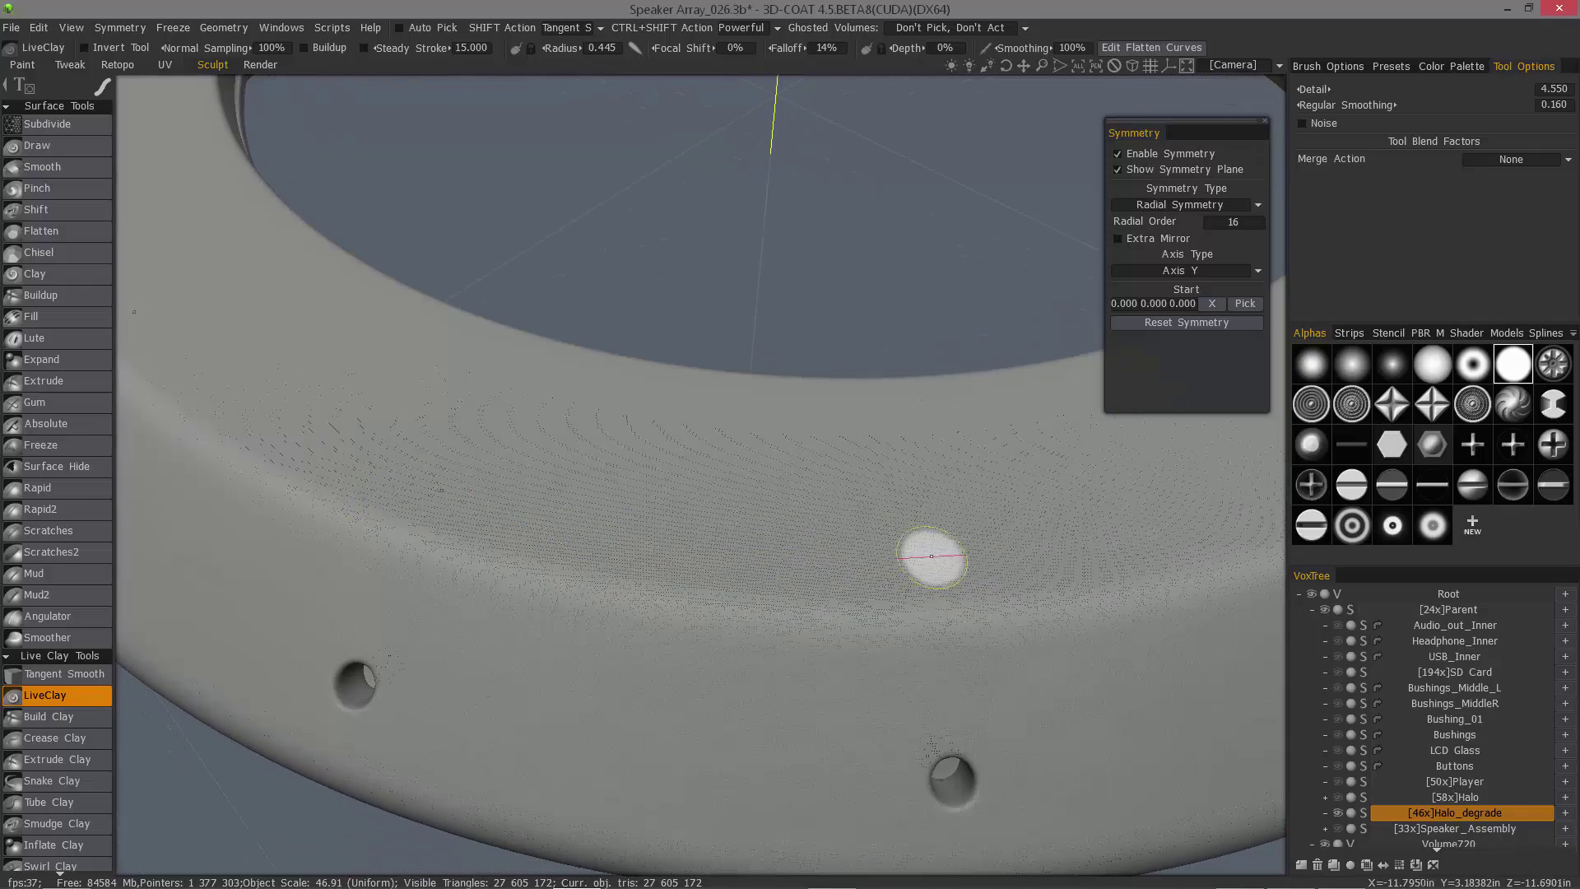
right_drag(945, 558, 950, 552)
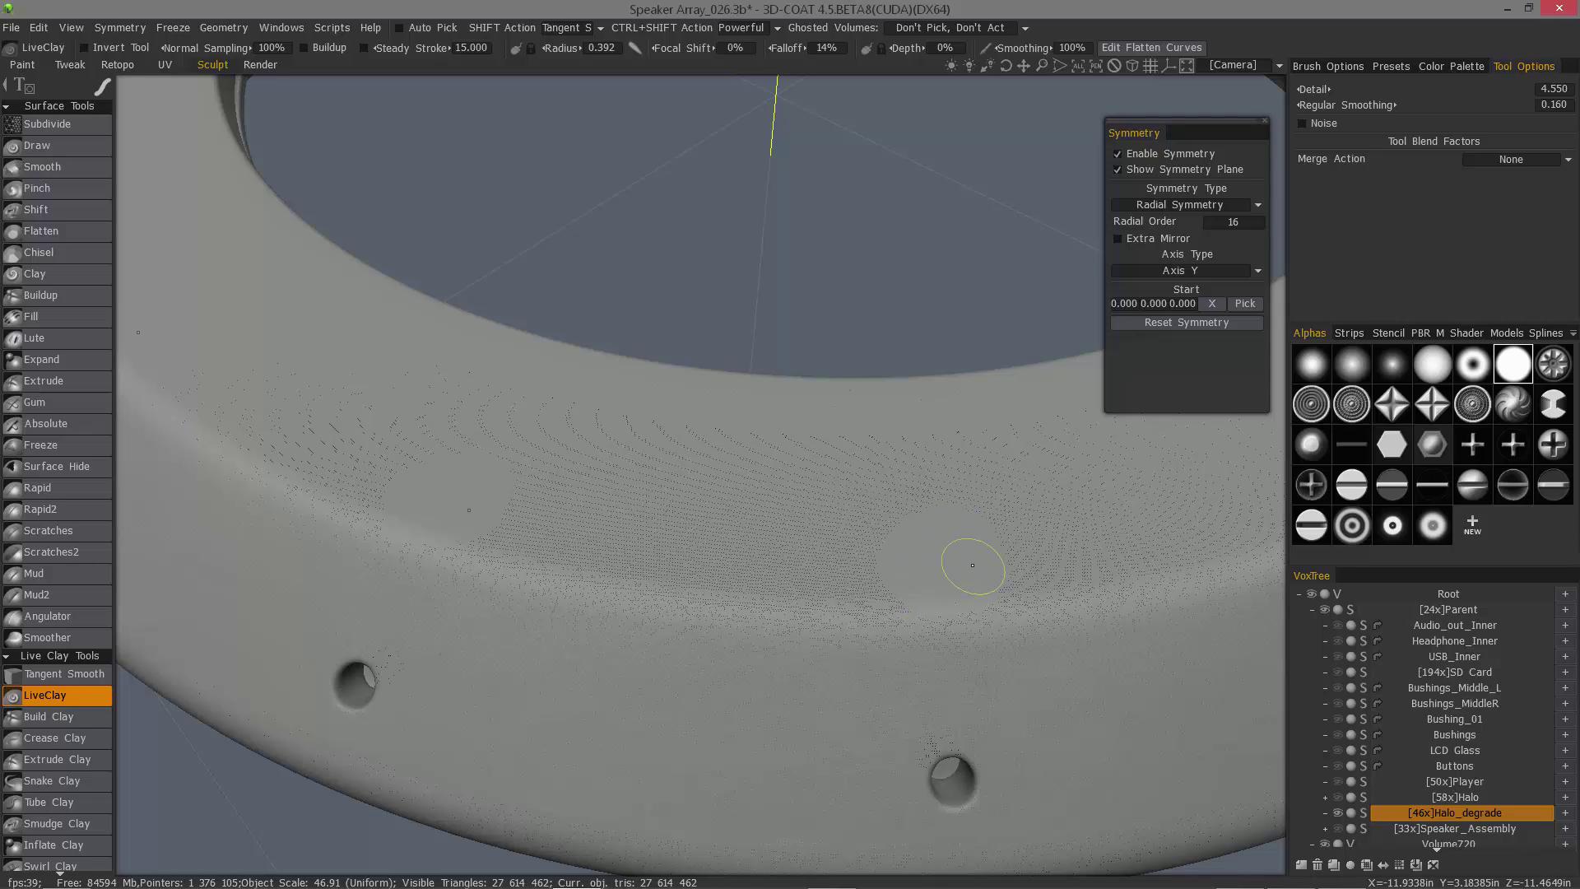
drag(908, 548, 938, 539)
- Paint further LiveClay refinement on the ring's top face near the outer bevel, above a side hole
mouse_move(884, 591)
alt+right_down()
mouse_move(892, 650)
mouse_move(804, 433)
mouse_move(810, 362)
alt+right_up()
alt+right_drag(904, 618, 889, 589)
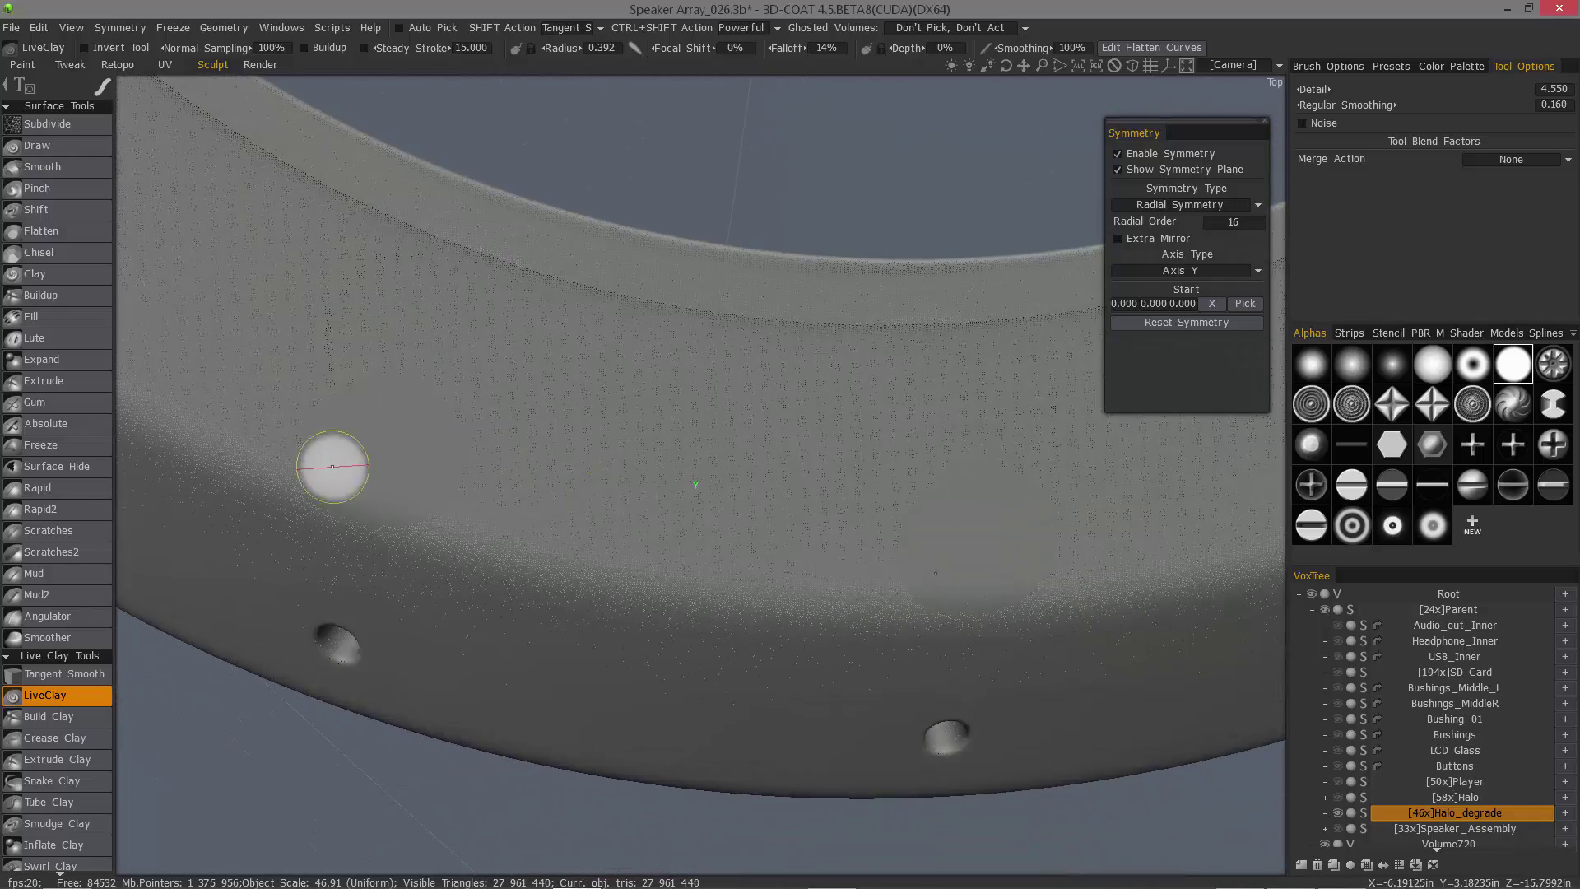
mouse_move(342, 491)
alt+right_down()
mouse_move(348, 441)
mouse_move(395, 441)
alt+right_up()
alt+middle_drag(395, 441, 507, 427)
alt+right_drag(342, 359, 345, 299)
alt+right_drag(266, 443, 382, 504)
mouse_move(382, 504)
alt+mouse_down()
mouse_move(392, 515)
mouse_move(314, 493)
alt+mouse_up()
mouse_move(567, 560)
alt+mouse_down()
mouse_move(893, 681)
mouse_move(910, 607)
mouse_move(885, 606)
mouse_move(886, 551)
alt+mouse_up()
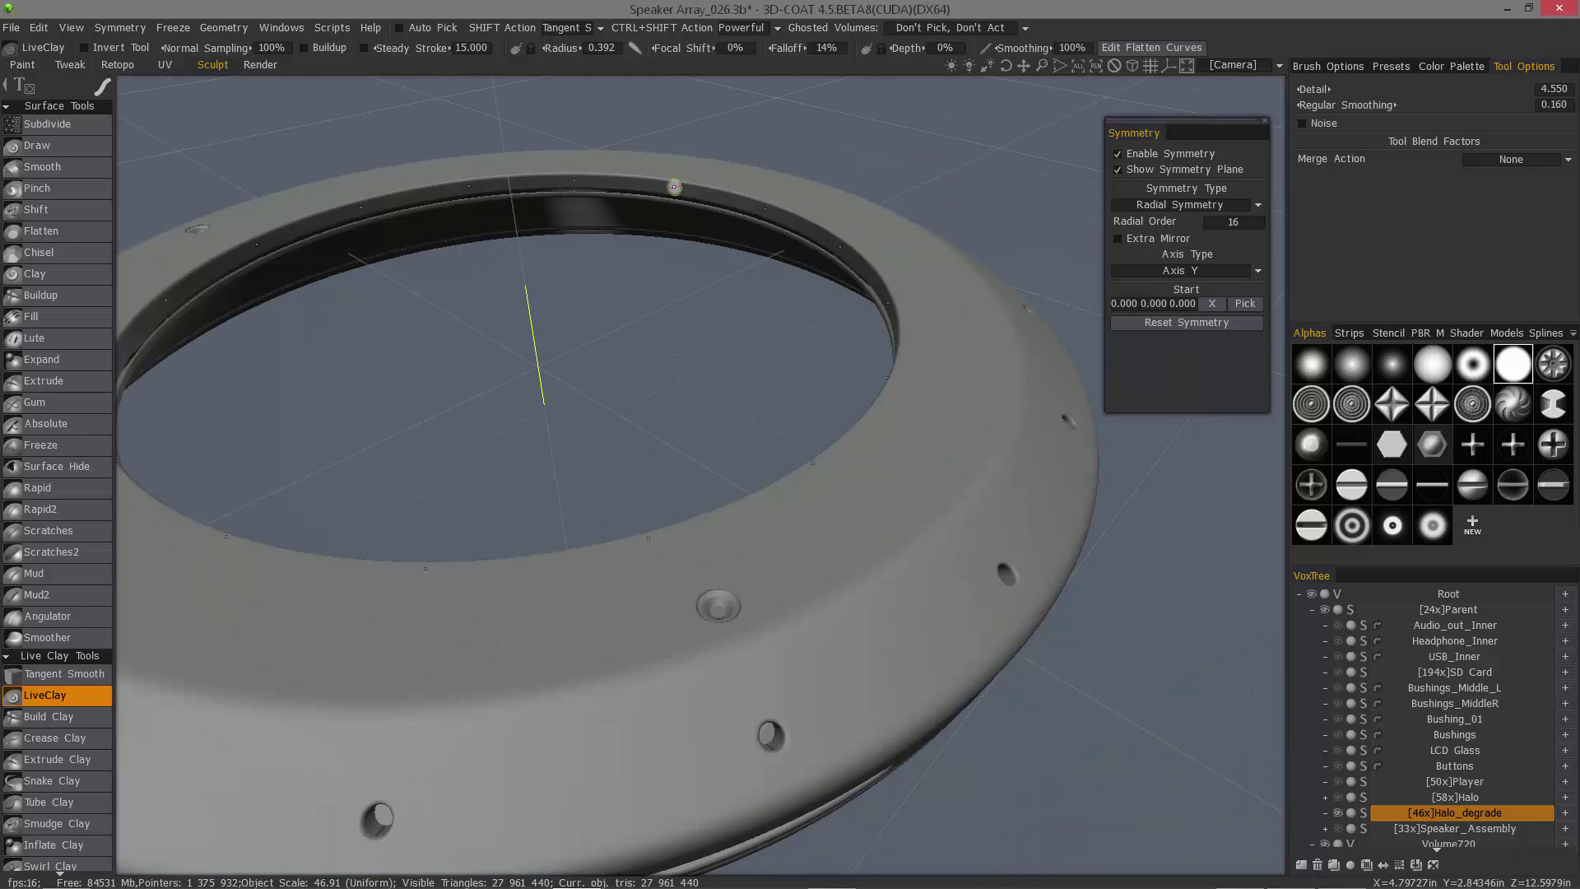
mouse_move(612, 623)
alt+mouse_down()
mouse_move(438, 700)
mouse_move(441, 737)
mouse_move(515, 737)
mouse_move(497, 715)
mouse_move(494, 740)
mouse_move(568, 592)
mouse_move(768, 571)
mouse_move(528, 494)
mouse_move(575, 511)
mouse_move(592, 553)
mouse_move(671, 528)
alt+mouse_up()
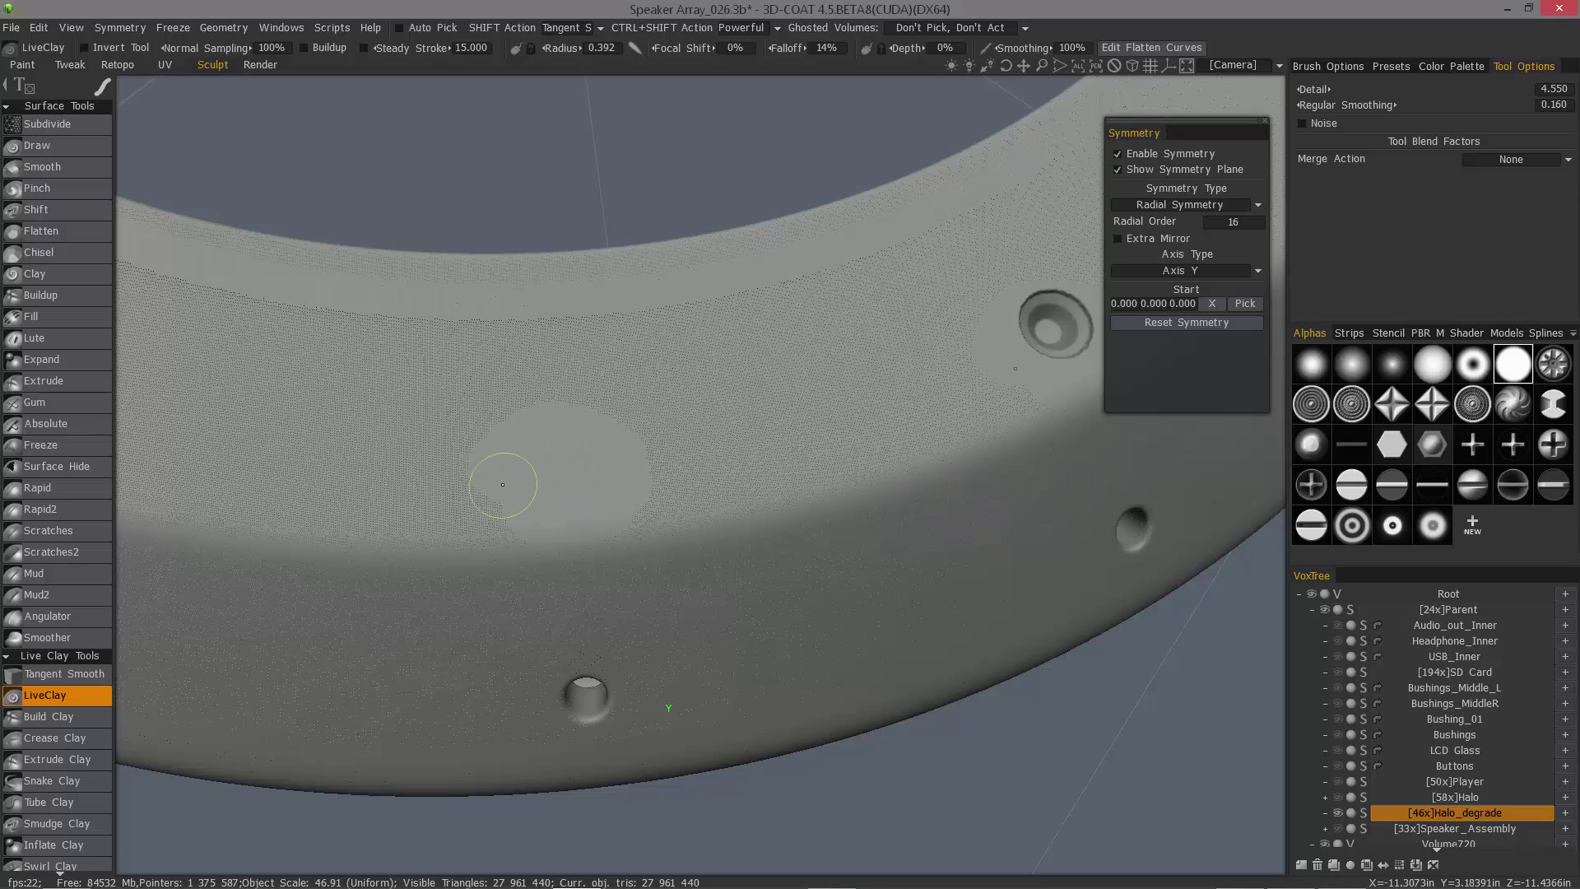
mouse_move(617, 492)
mouse_down()
mouse_move(594, 422)
mouse_move(629, 461)
mouse_up()
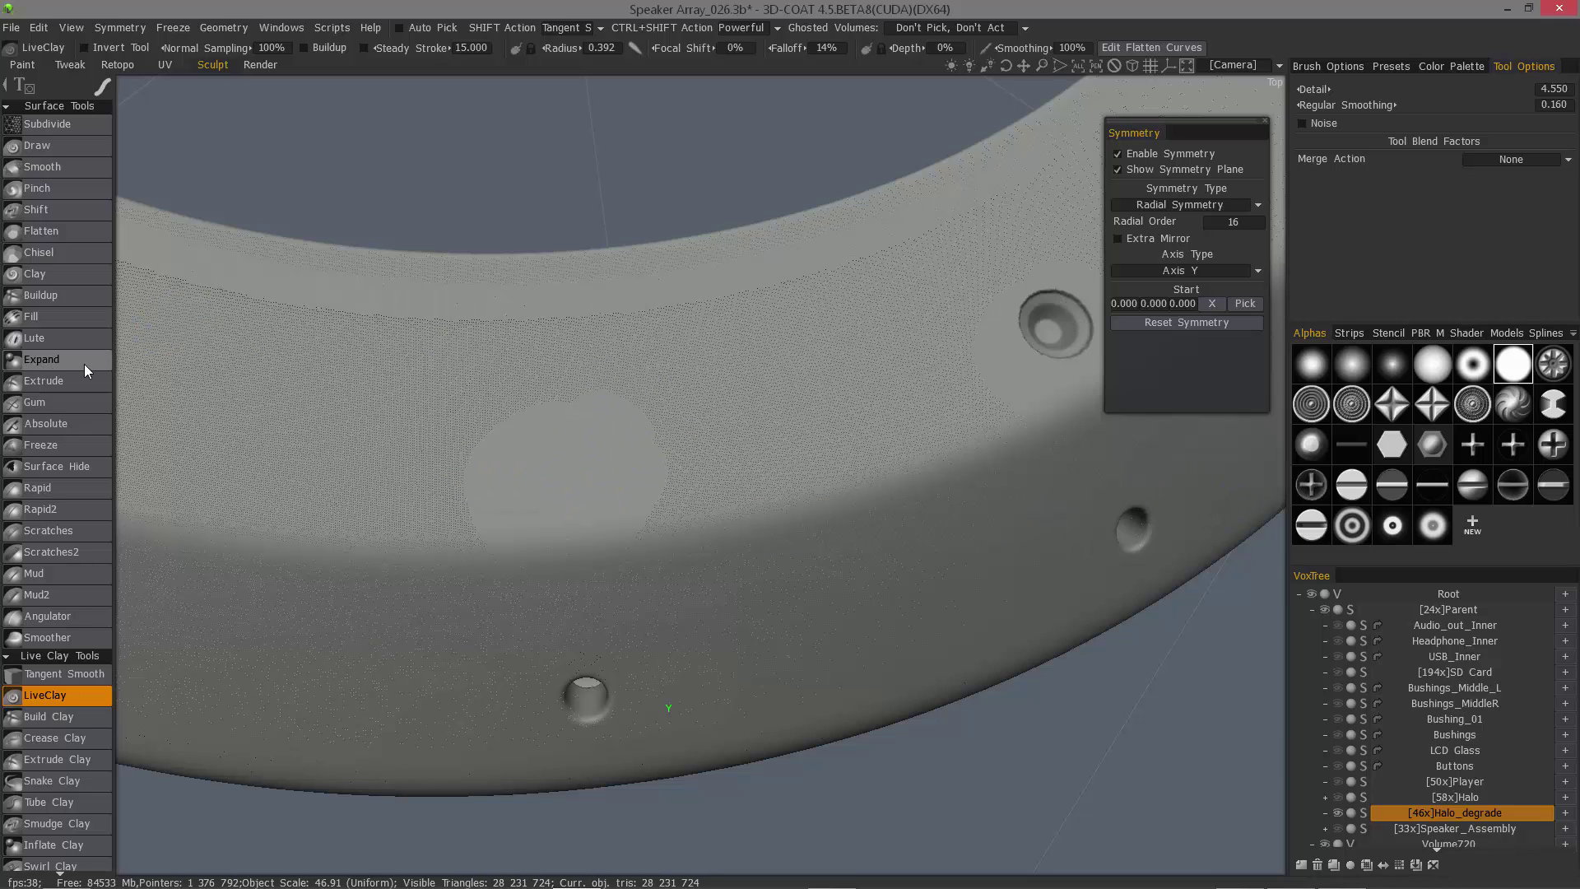
- Cut radially repeated hexagonal recesses into the refined patches using Extrude with the solid hexagon alpha, 0.300 radius and 27% depth
click(58, 382)
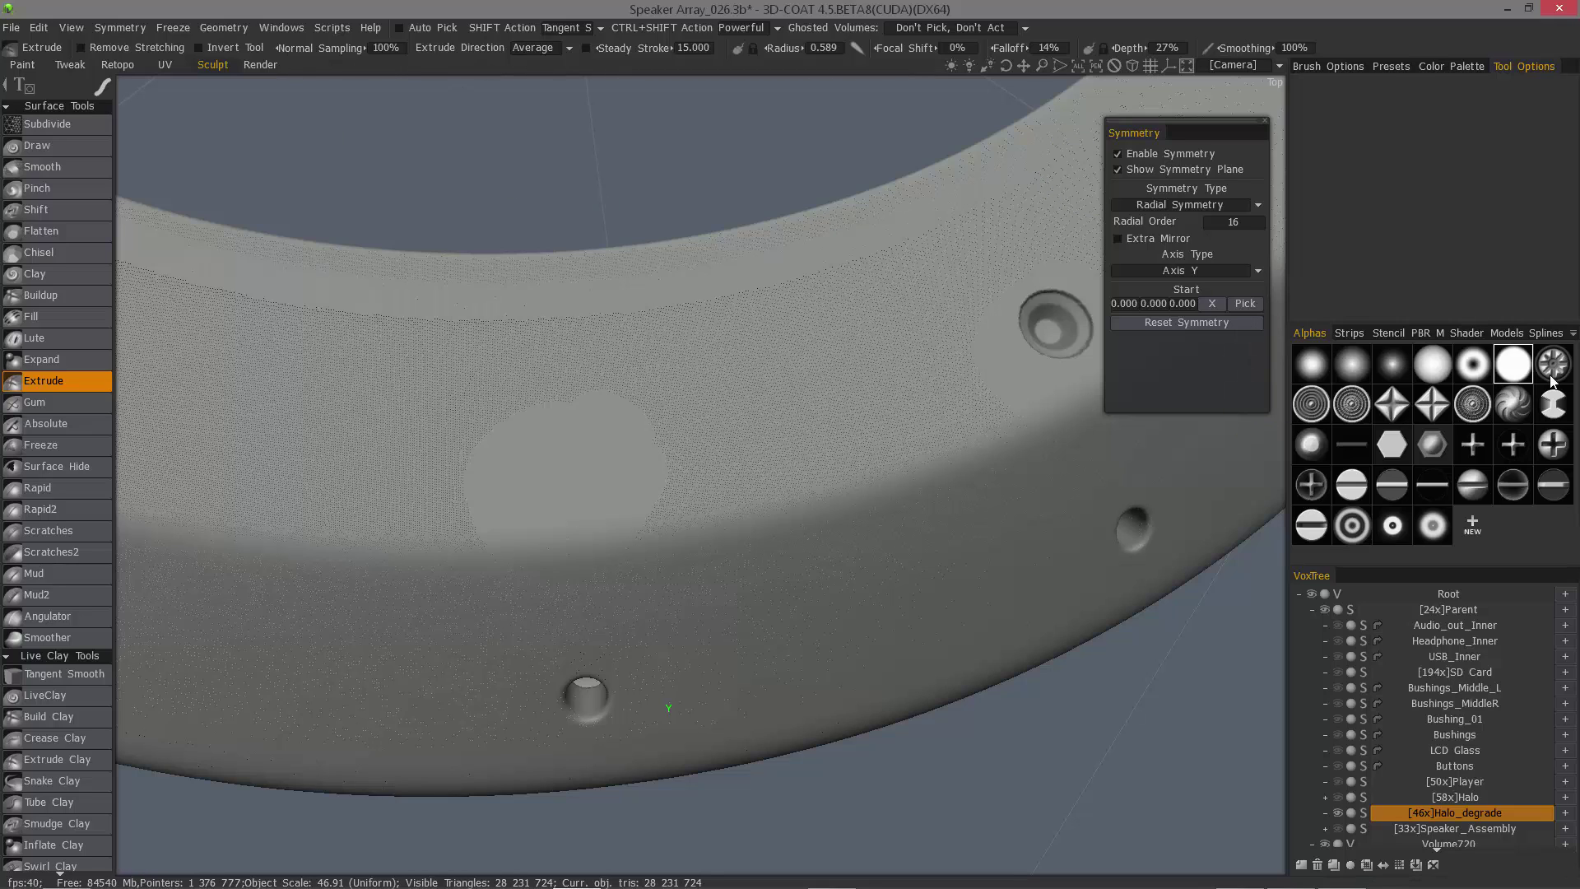
click(1391, 444)
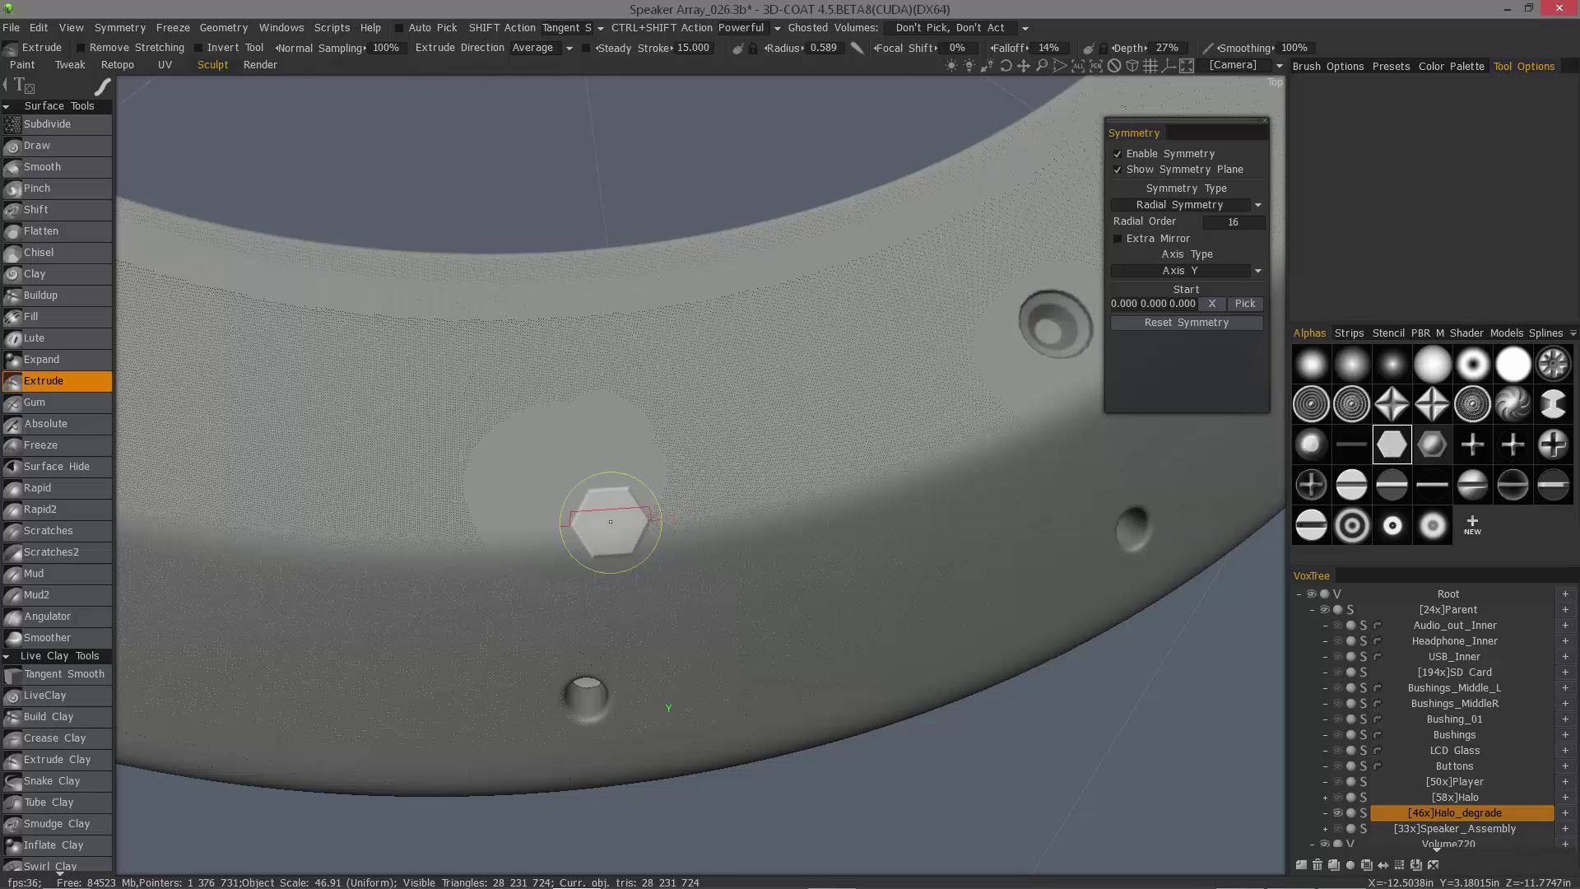
right_drag(570, 491, 531, 494)
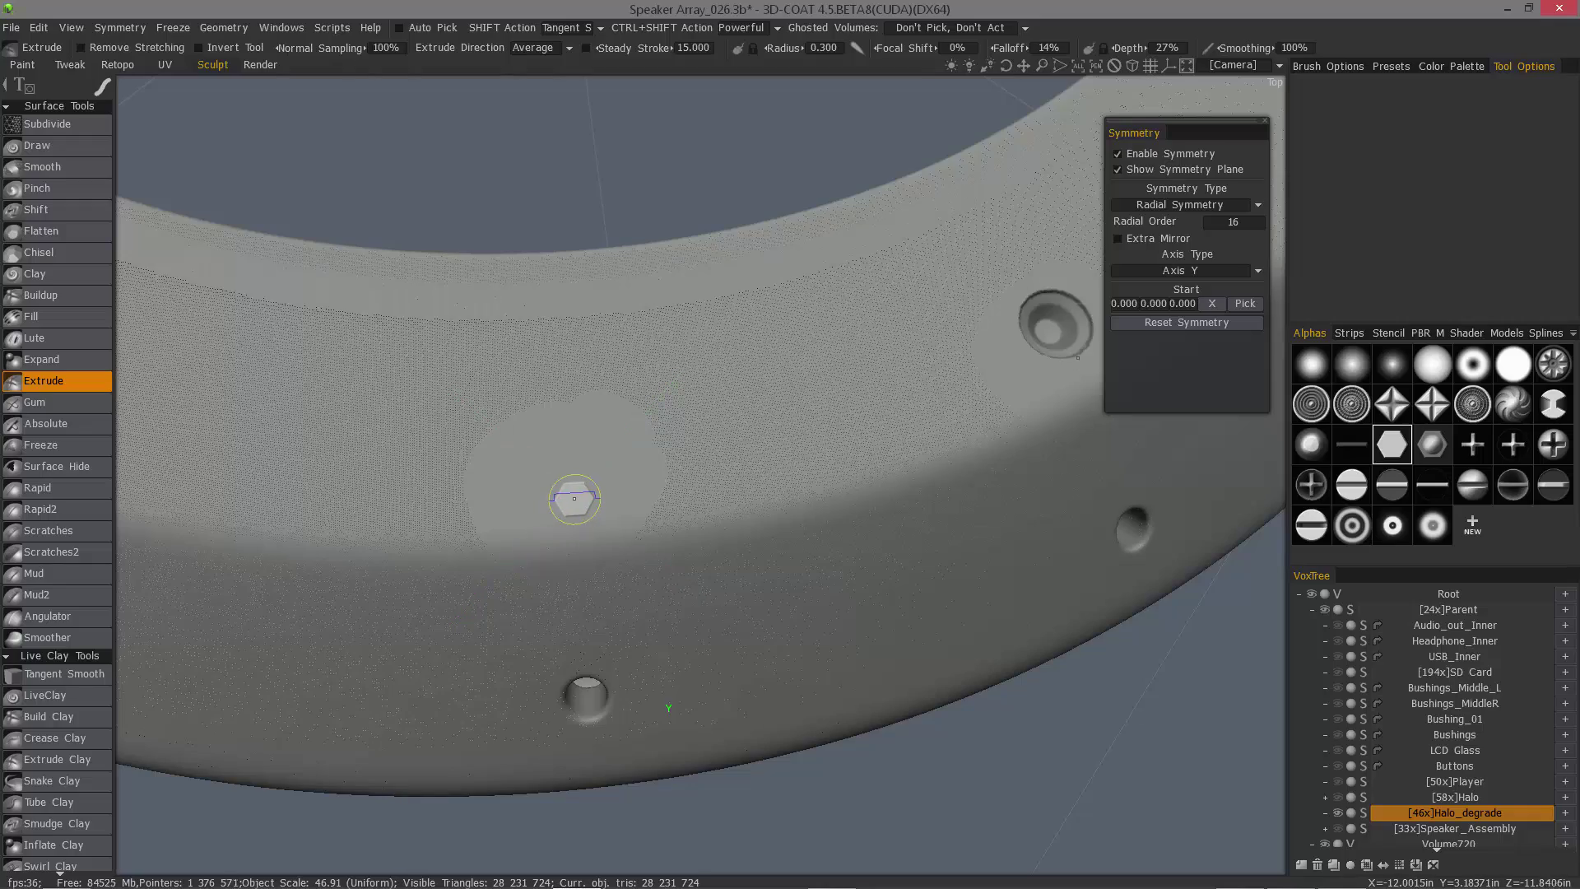
ctrl+click(574, 498)
- Stamp slotted screw heads inside the hexagonal recesses using Extrude with the slotted dome alpha, 0.230 radius and 48% depth
mouse_move(489, 399)
alt+mouse_down()
mouse_move(485, 354)
mouse_move(510, 386)
alt+mouse_up()
alt+right_drag(598, 476, 595, 519)
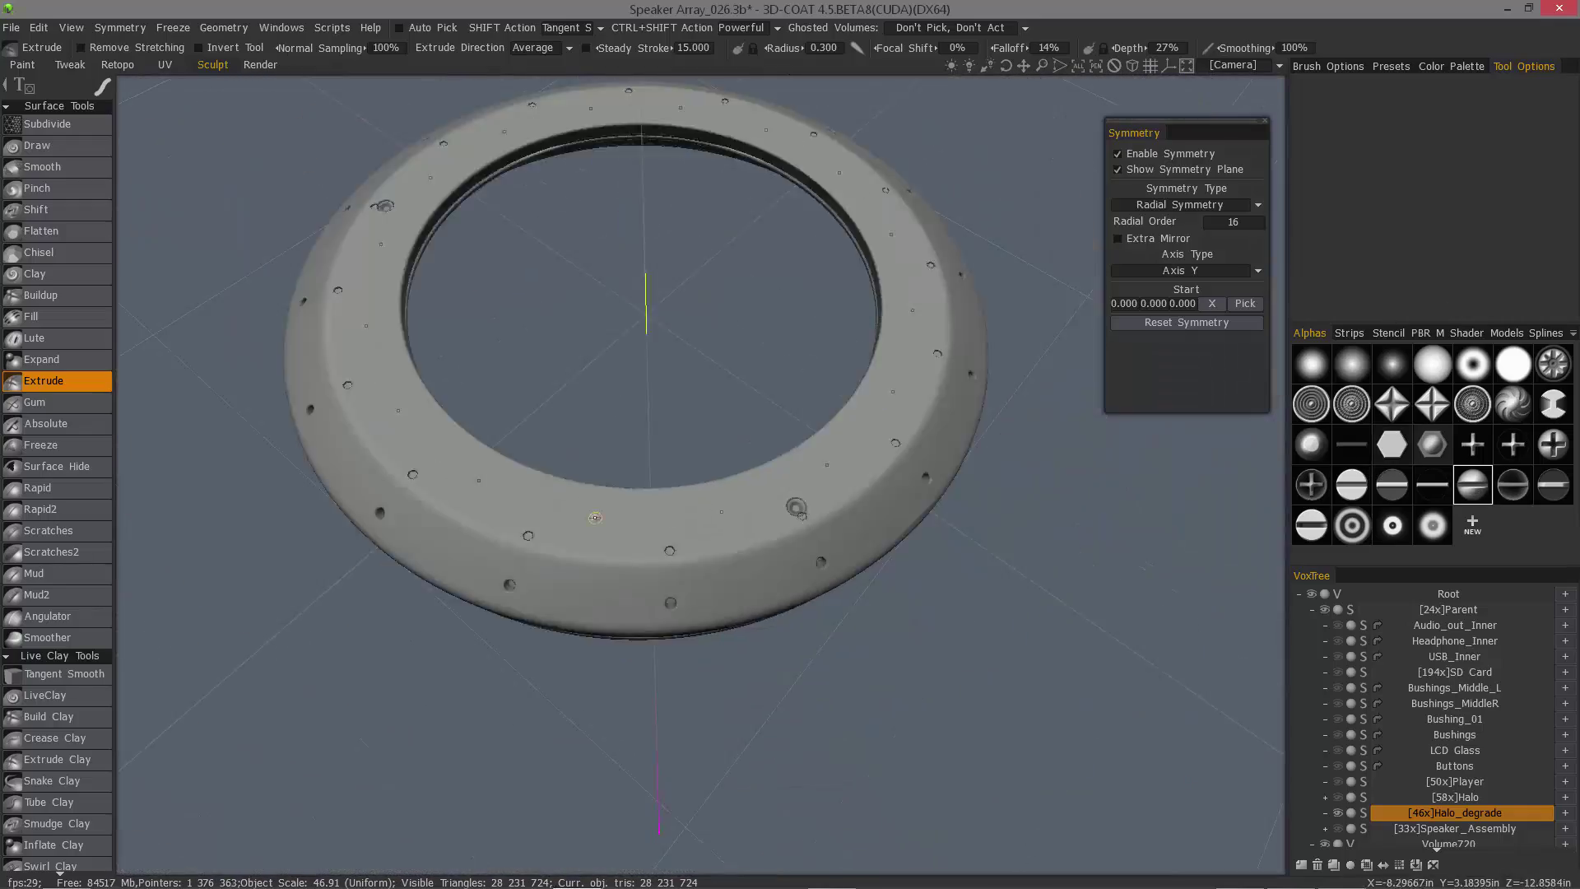
alt+right_drag(726, 595, 663, 582)
alt+middle_drag(595, 645, 594, 423)
mouse_move(622, 649)
alt+right_down()
mouse_move(613, 395)
mouse_move(593, 380)
alt+right_up()
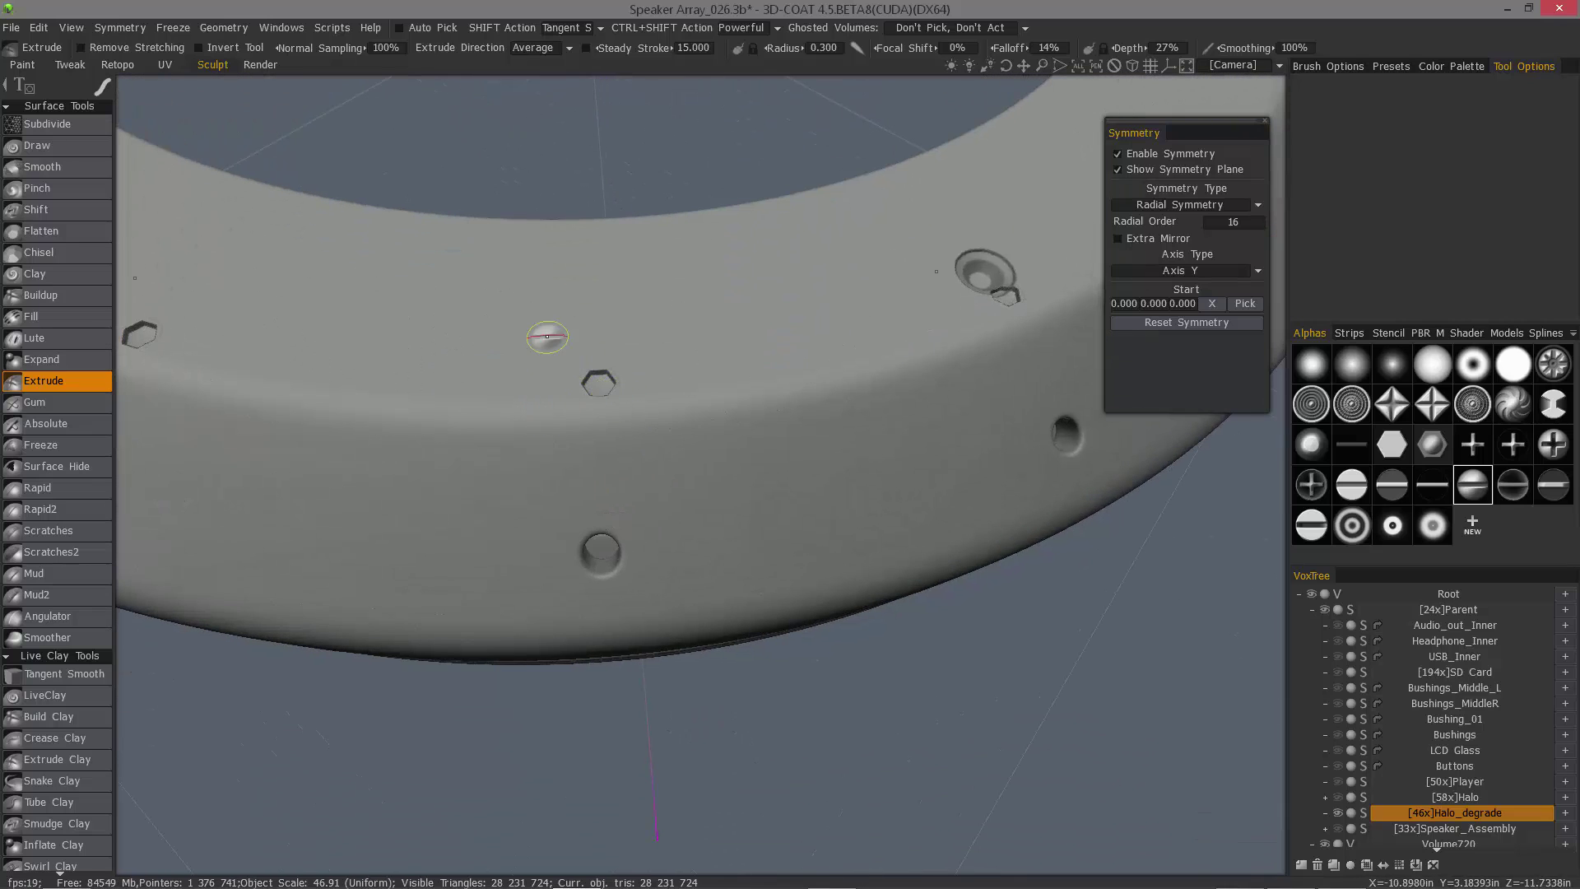
alt+drag(612, 282, 578, 362)
alt+right_drag(522, 609, 547, 591)
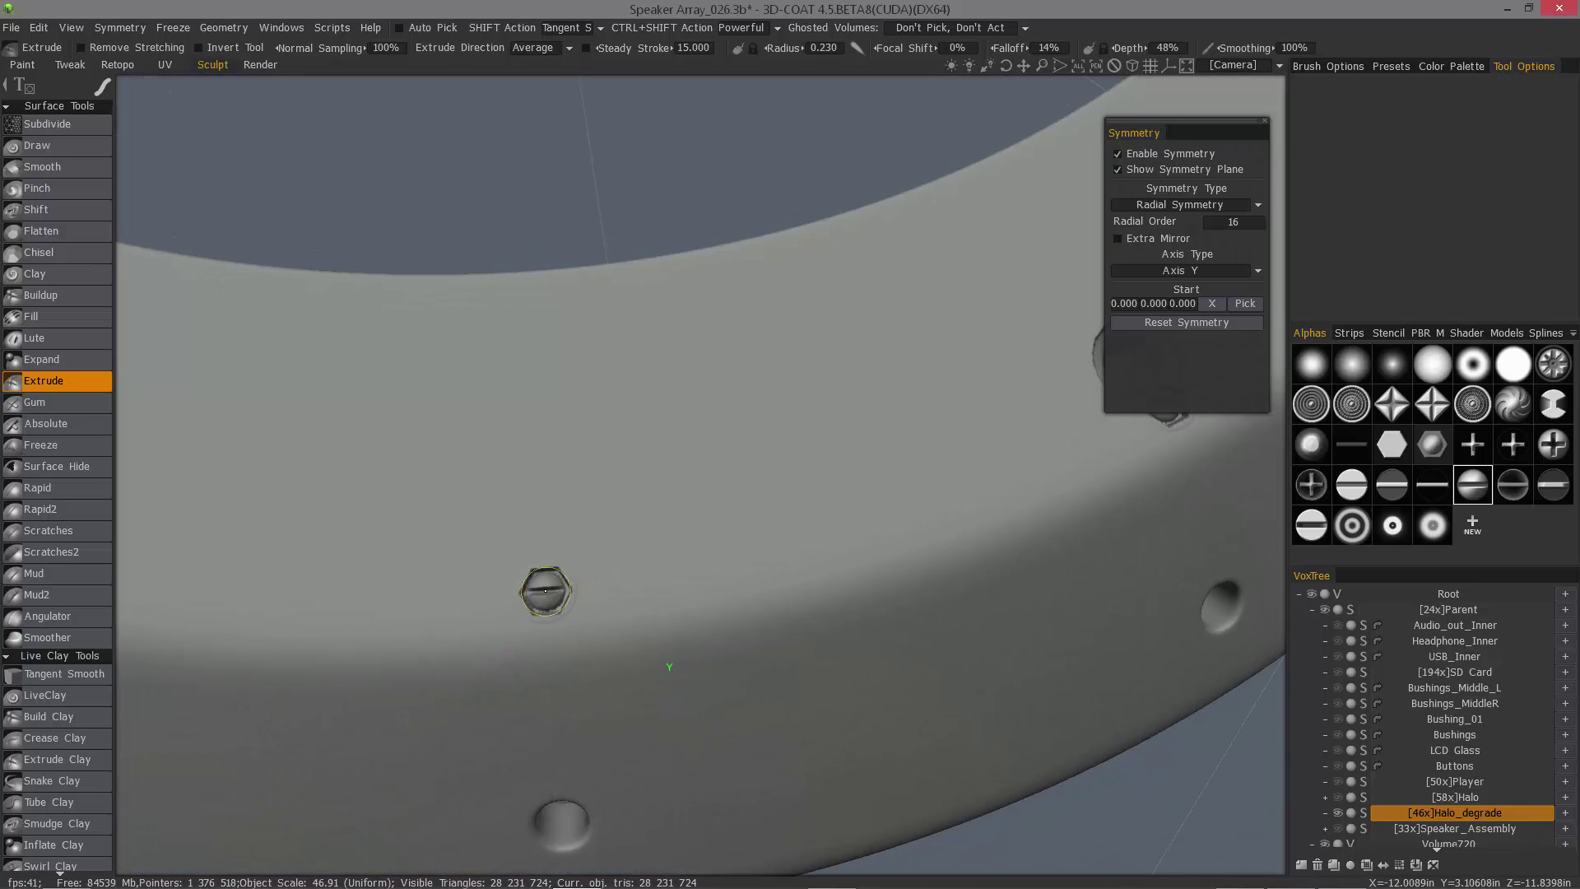
alt+drag(375, 585, 599, 538)
alt+right_drag(593, 453, 634, 550)
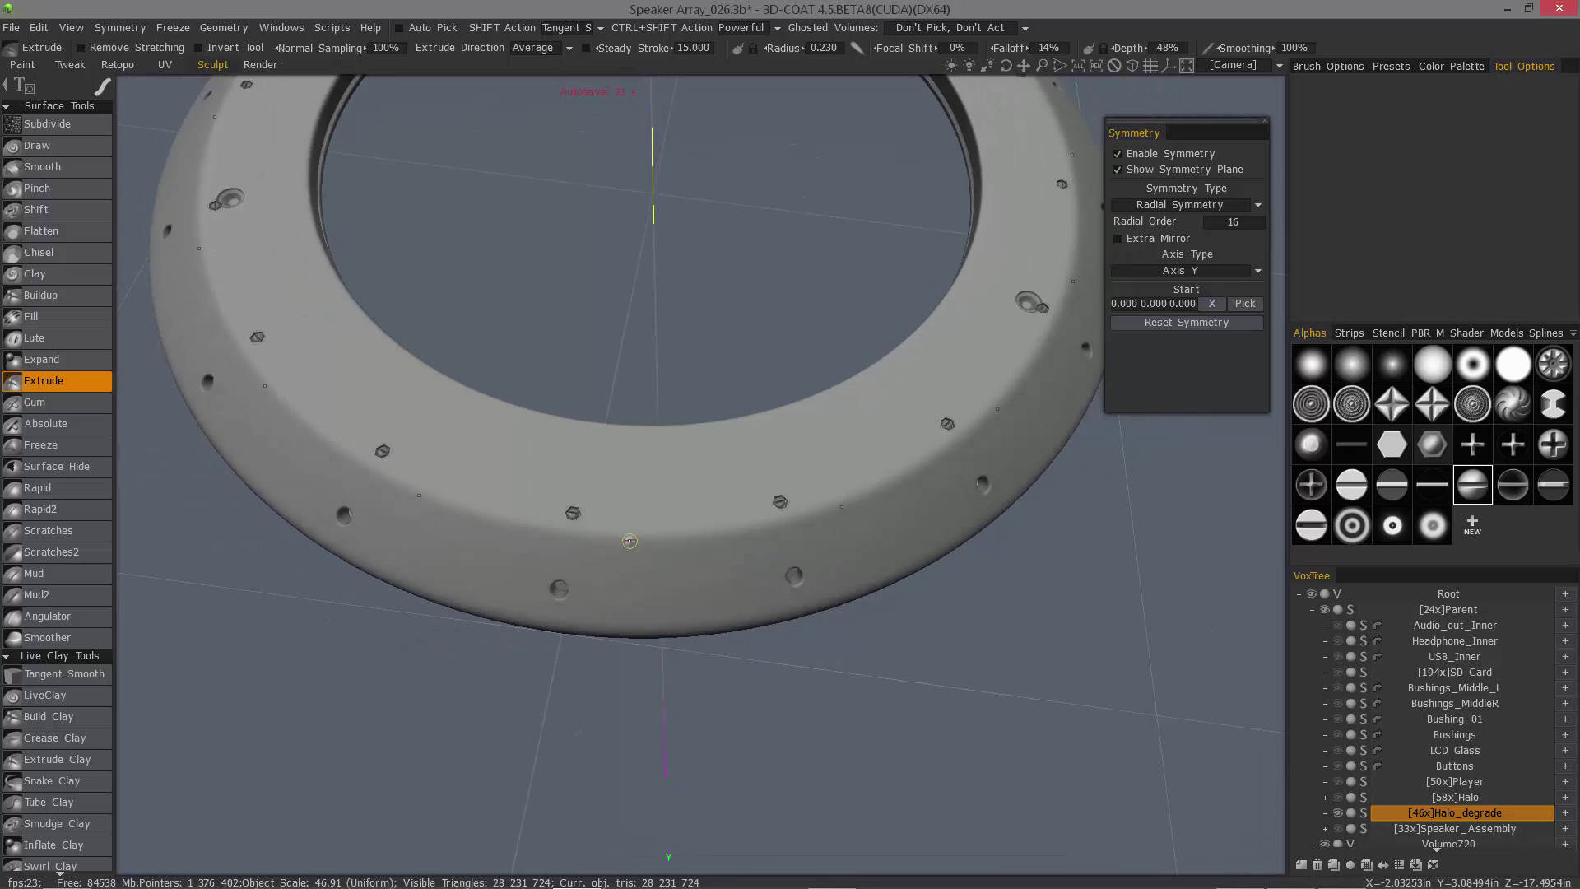
alt+drag(634, 550, 718, 565)
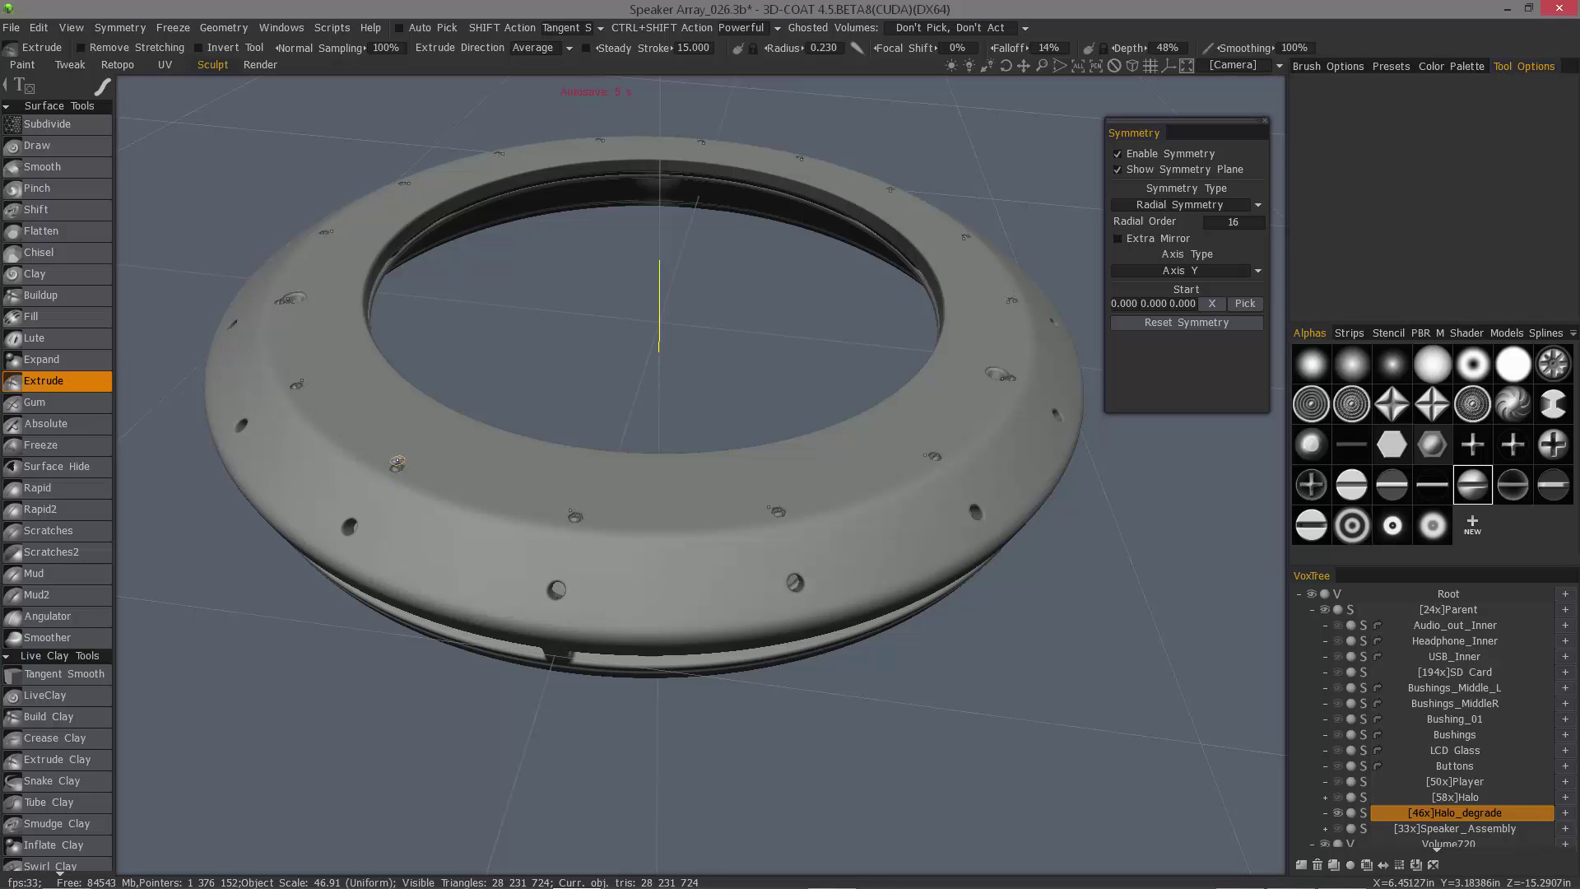
- Switch to the Retopo room, move the symmetry settings off the ring and activate the Points/Faces tool
click(129, 66)
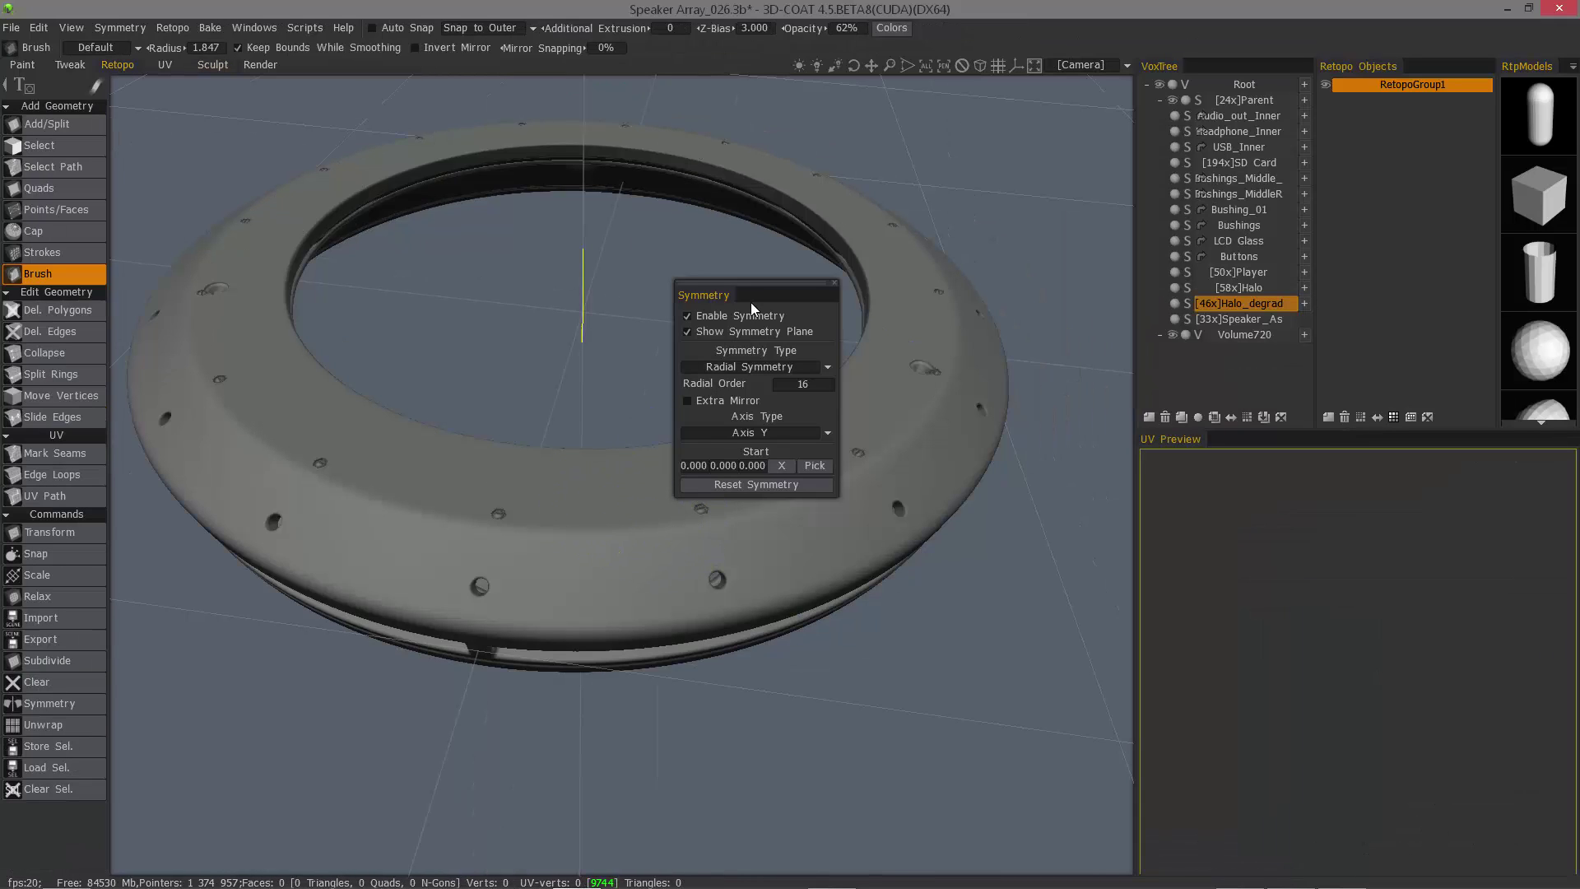
drag(714, 302, 991, 103)
mouse_move(569, 568)
right_down()
mouse_move(533, 568)
mouse_move(550, 568)
right_up()
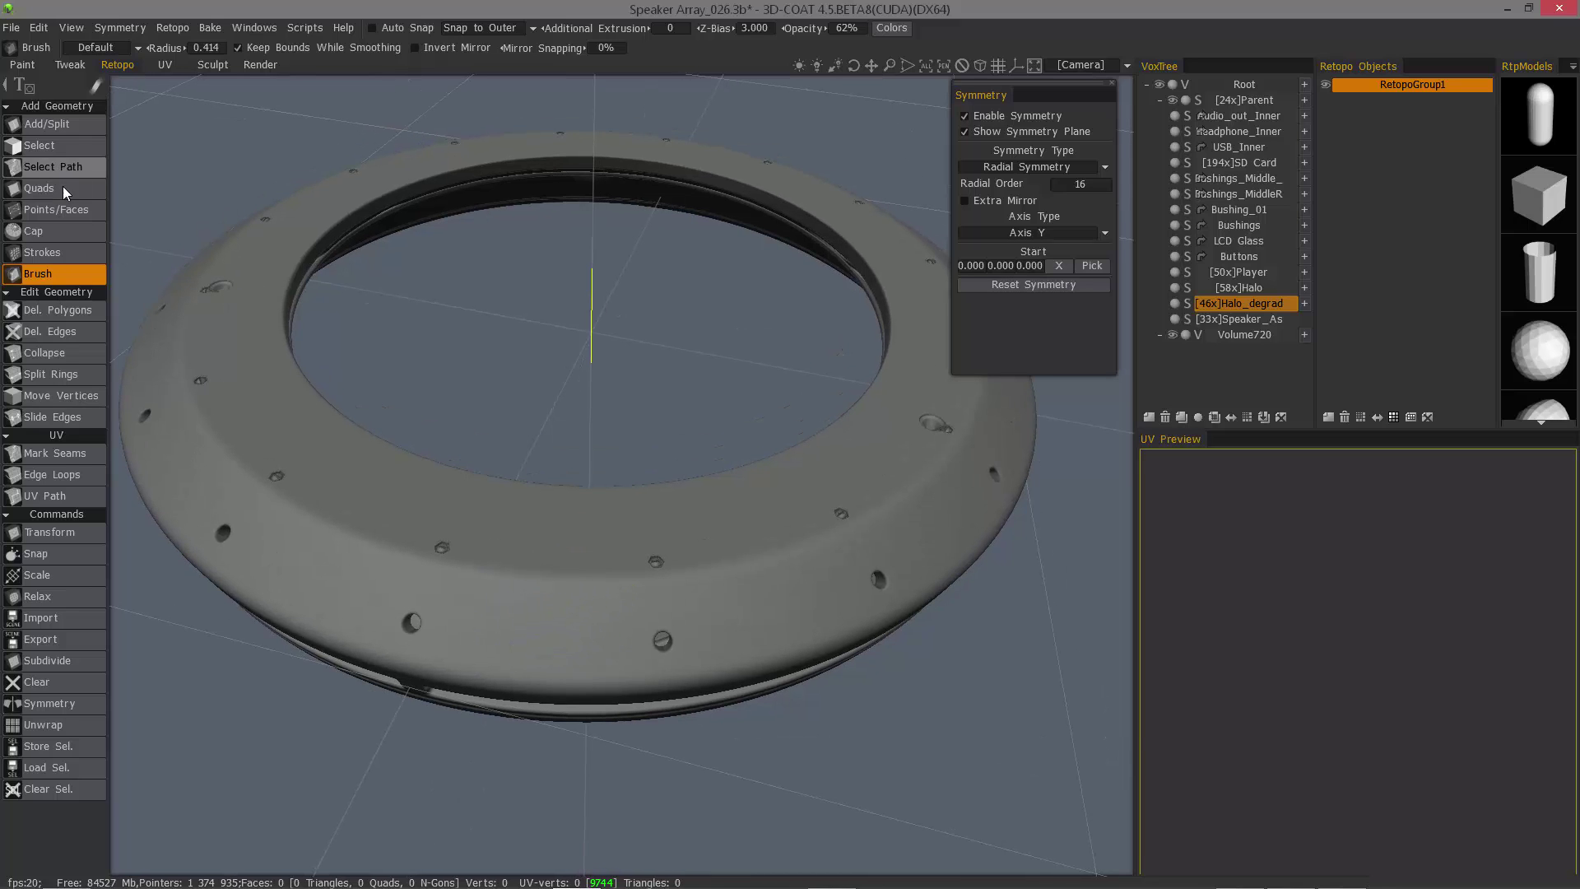
click(59, 213)
- Place four points on the ring's top face beside a hexagonal recess and create a radially repeated quad from them
alt+drag(407, 329, 444, 345)
alt+drag(482, 485, 572, 430)
scroll(543, 535, up, 2)
alt+middle_drag(874, 565, 527, 559)
alt+drag(814, 543, 849, 610)
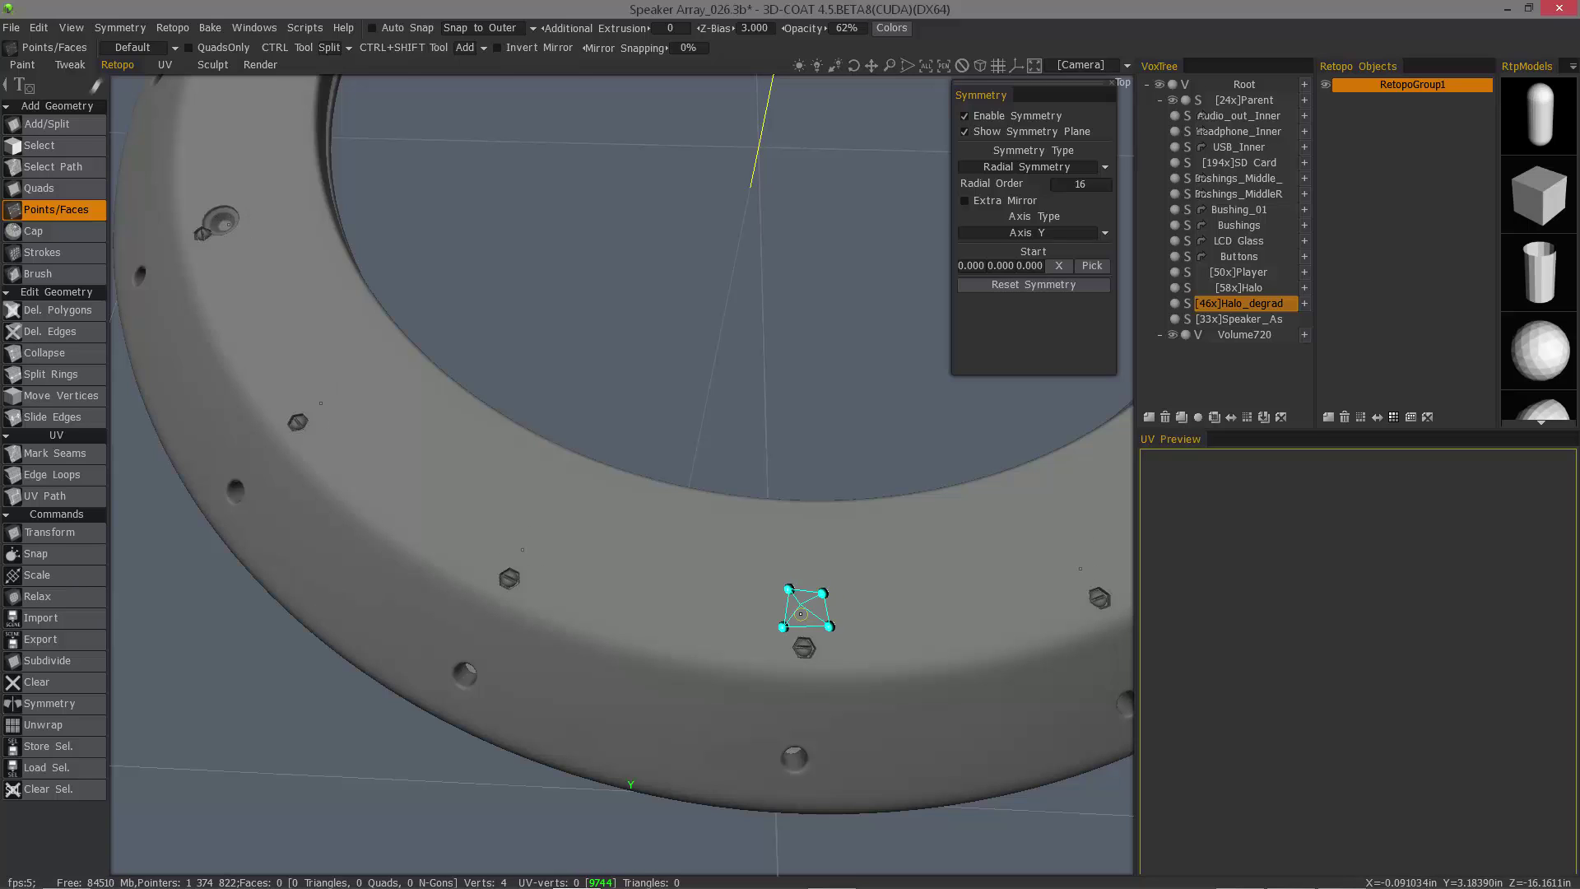
click(803, 610)
drag(802, 610, 498, 360)
scroll(687, 444, down, 5)
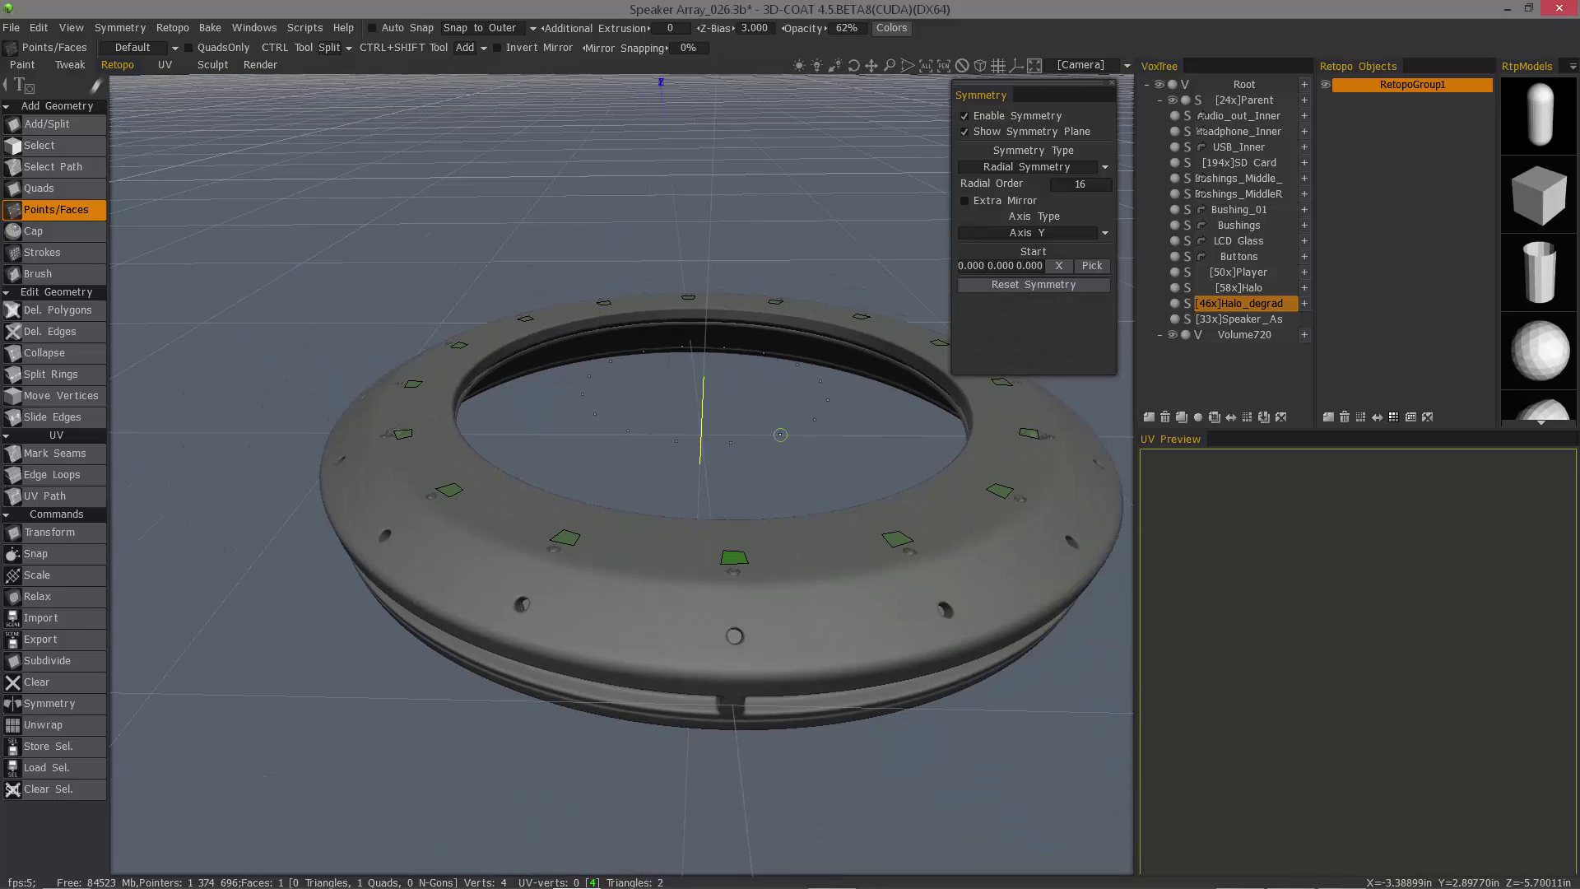
alt+drag(665, 592, 628, 525)
- Undo the radially repeated retopo quad and its four points
key(ctrl+z)
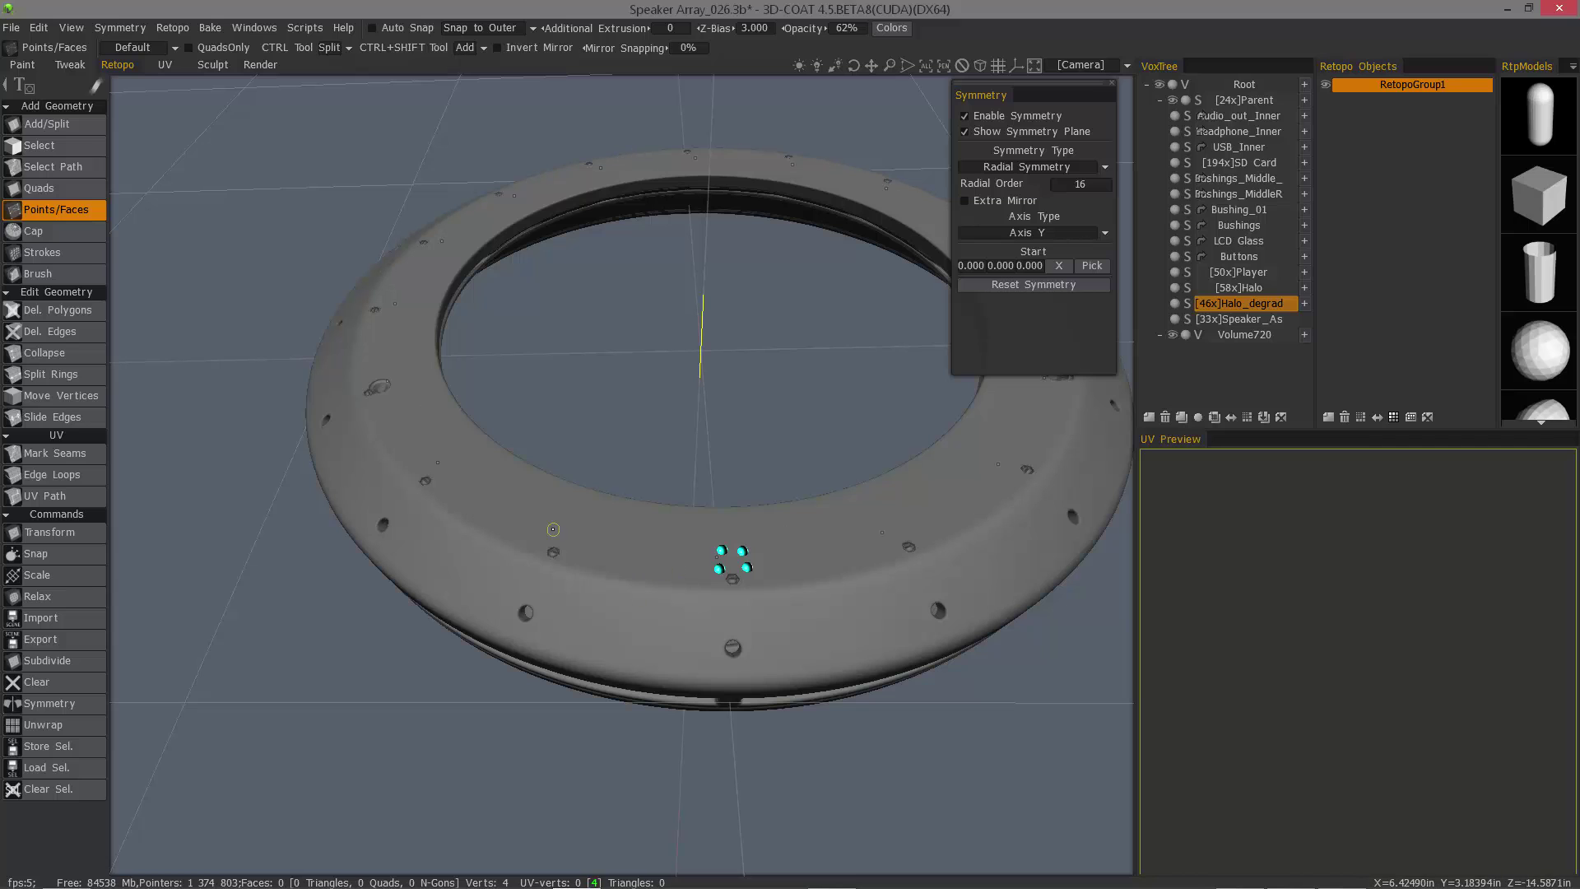
key(ctrl+z)
mouse_move(553, 529)
alt+mouse_down()
mouse_move(559, 567)
mouse_move(552, 529)
alt+mouse_up()
key(ctrl+z)
key(ctrl+z)
key(ctrl+z)
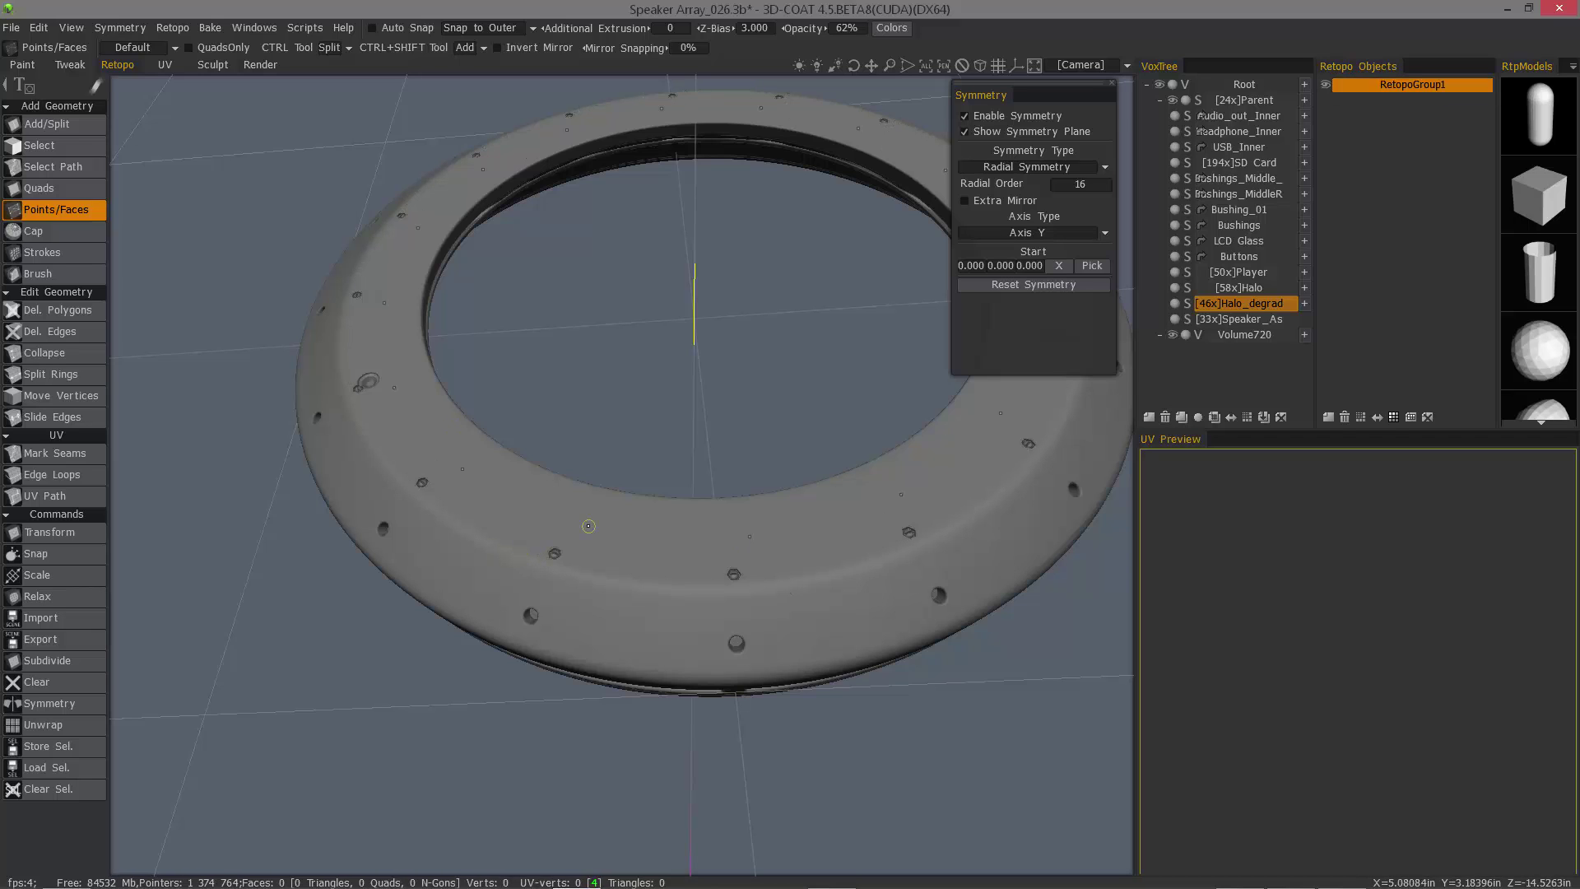
alt+drag(586, 528, 587, 509)
- Disable symmetry and switch to the Paint room
click(1003, 115)
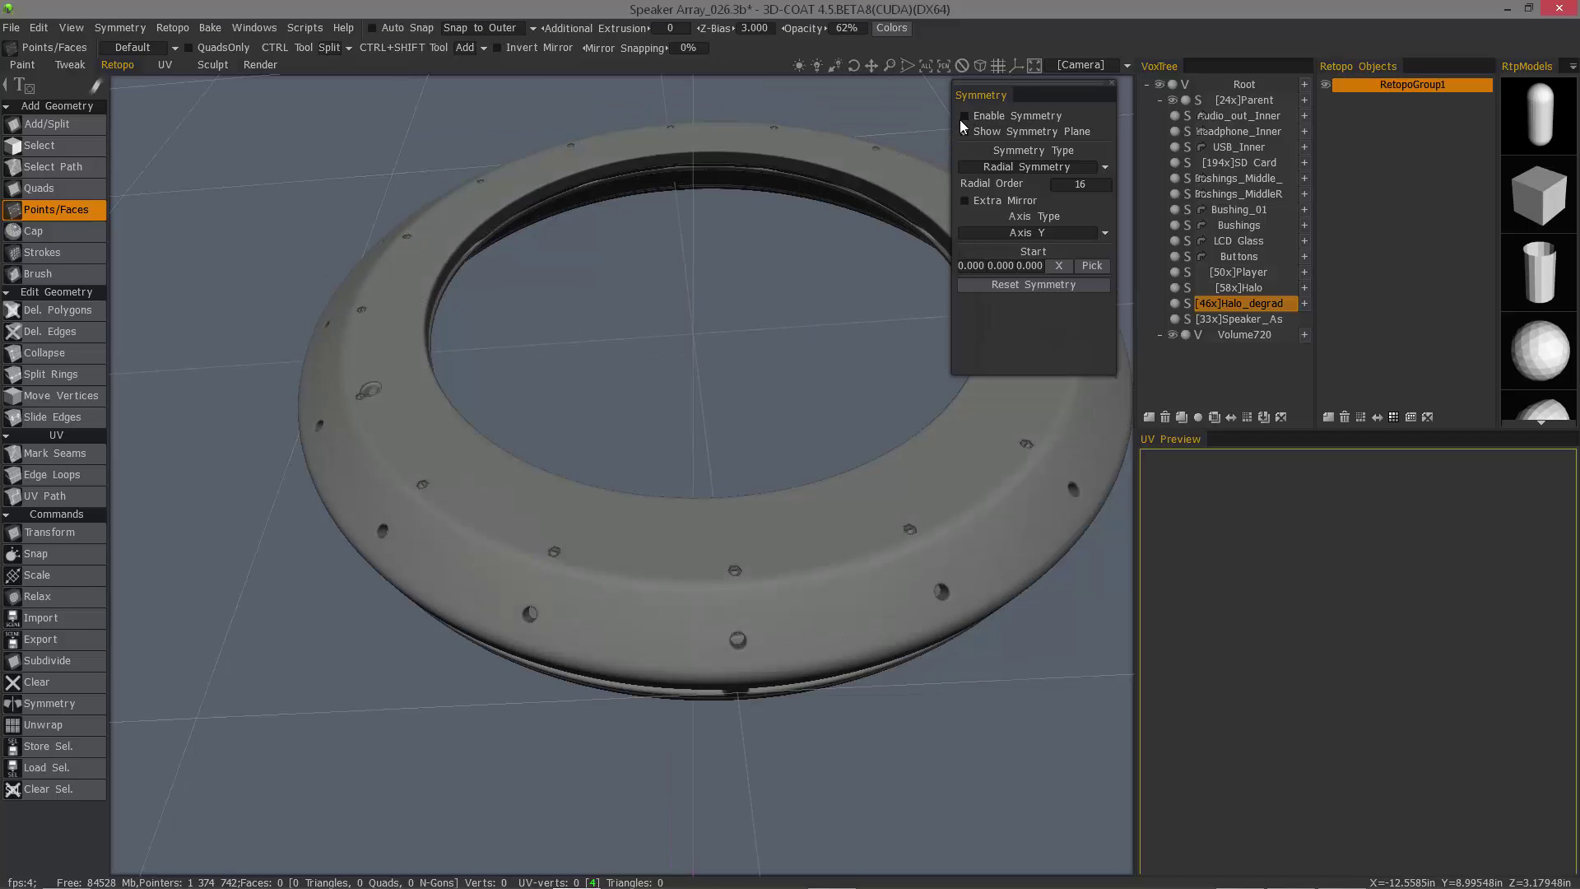
click(22, 65)
alt+drag(688, 552, 745, 607)
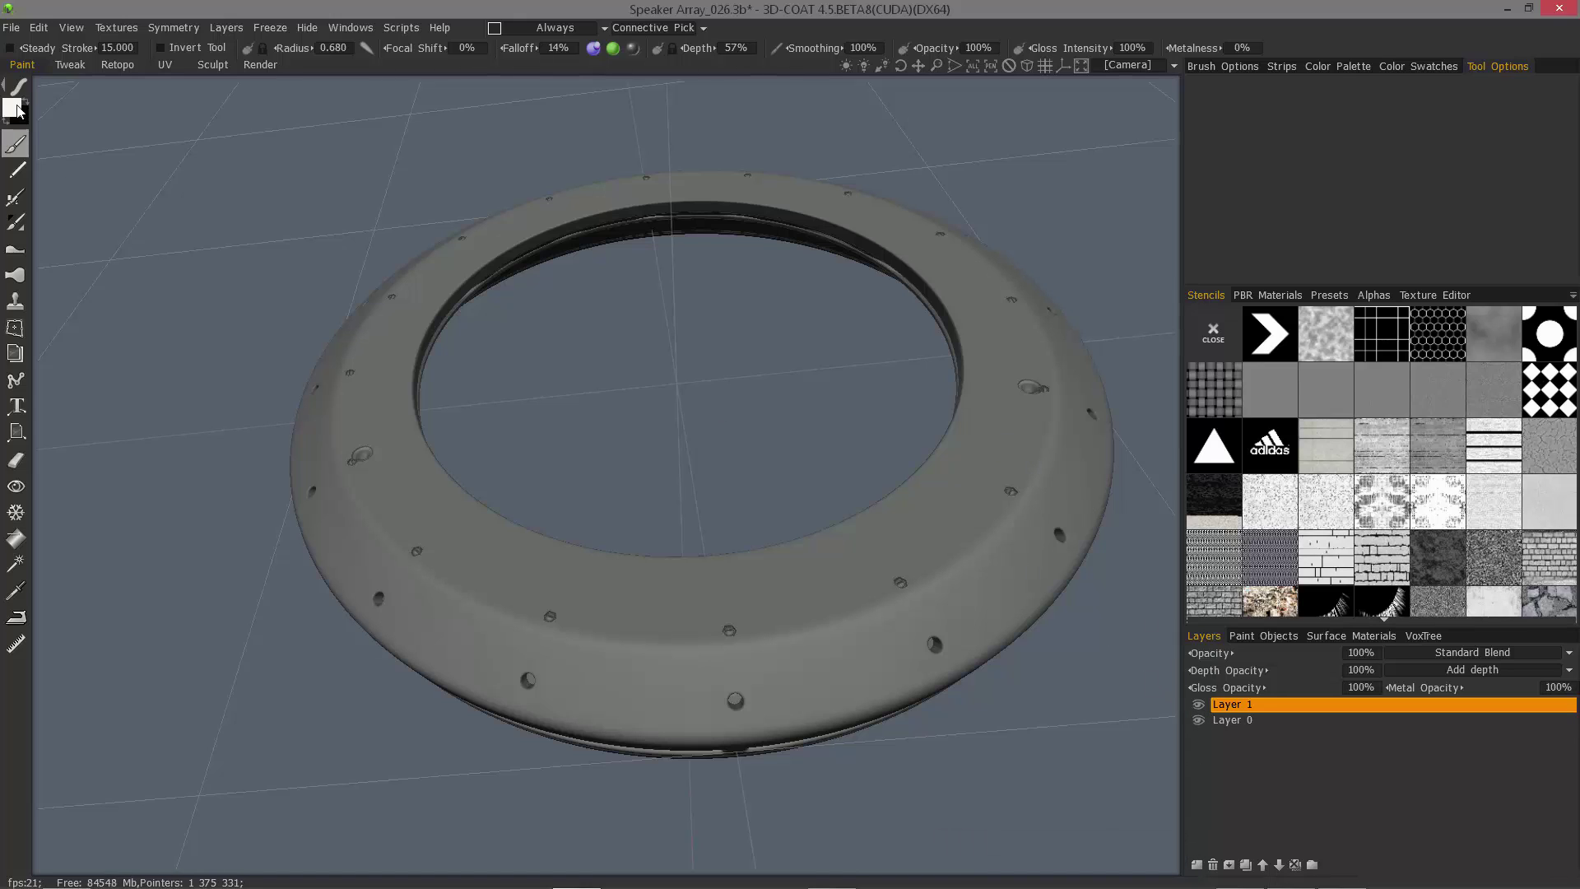
- Set the paint color to dark red and turn off the brush's depth and gloss channels so only color is painted
click(23, 112)
click(599, 492)
click(529, 667)
click(594, 50)
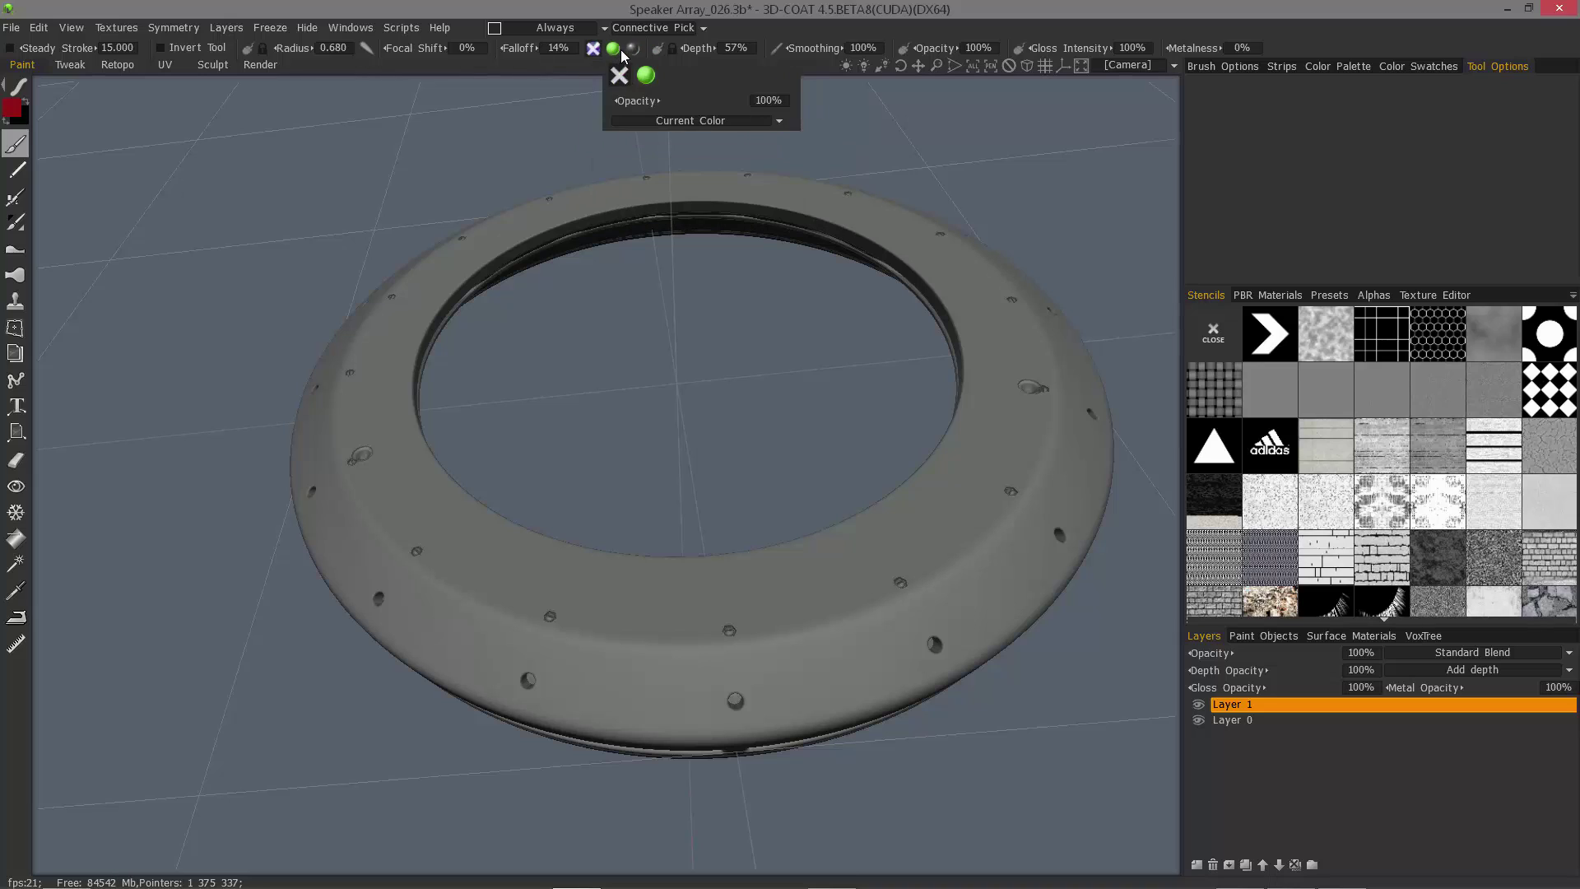
click(634, 51)
alt+drag(598, 590, 603, 617)
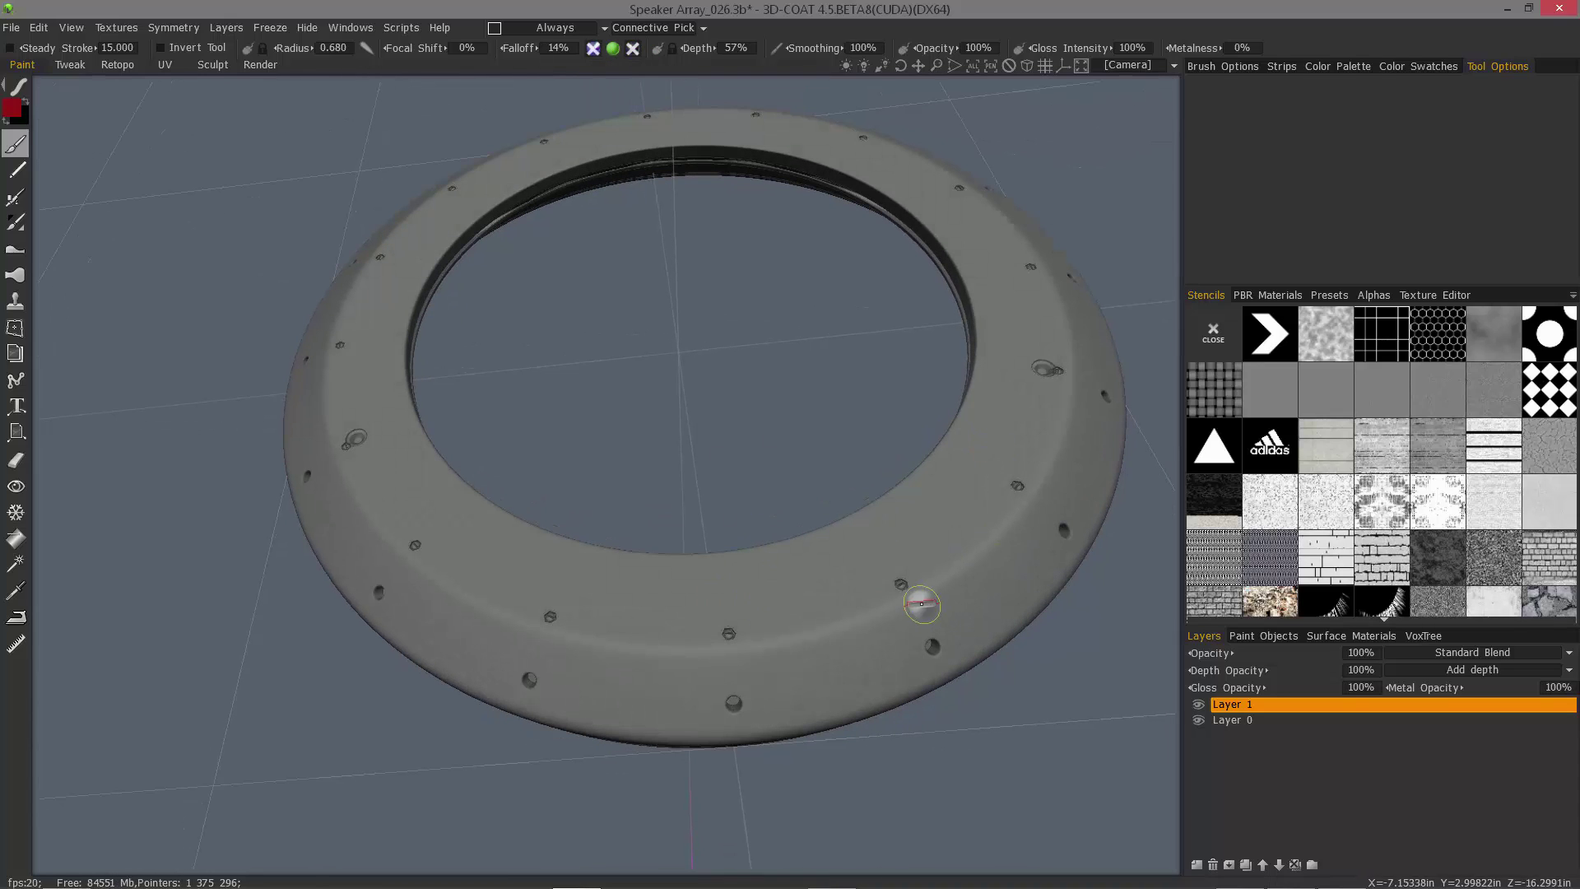
- Choose the solid white round alpha and paint a single red dot on the ring's top face with a 0.680 radius
click(1374, 296)
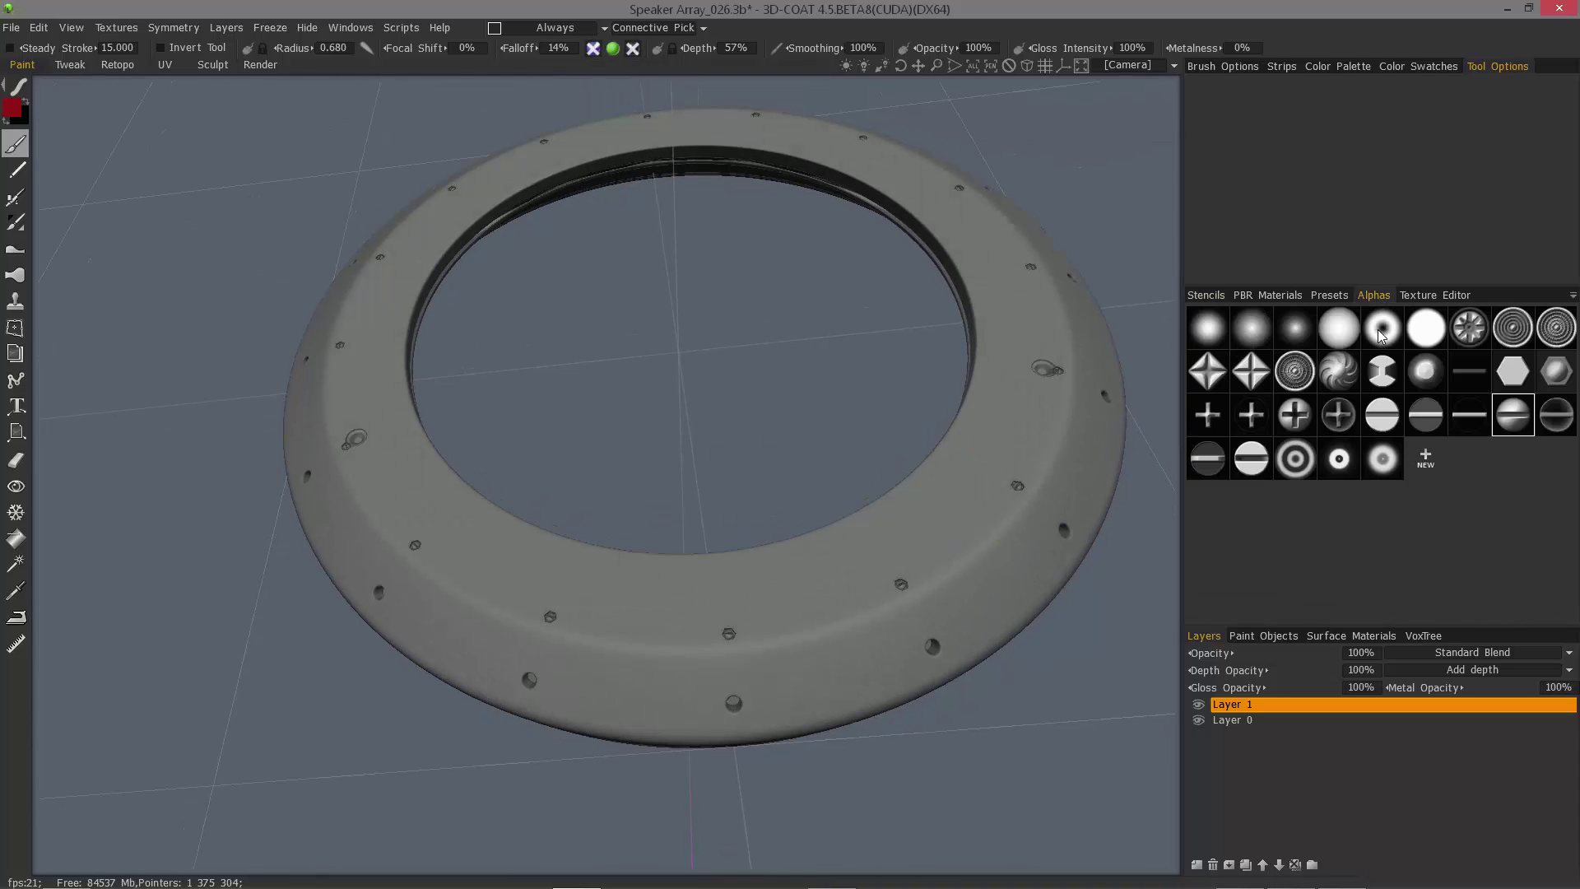
click(1425, 330)
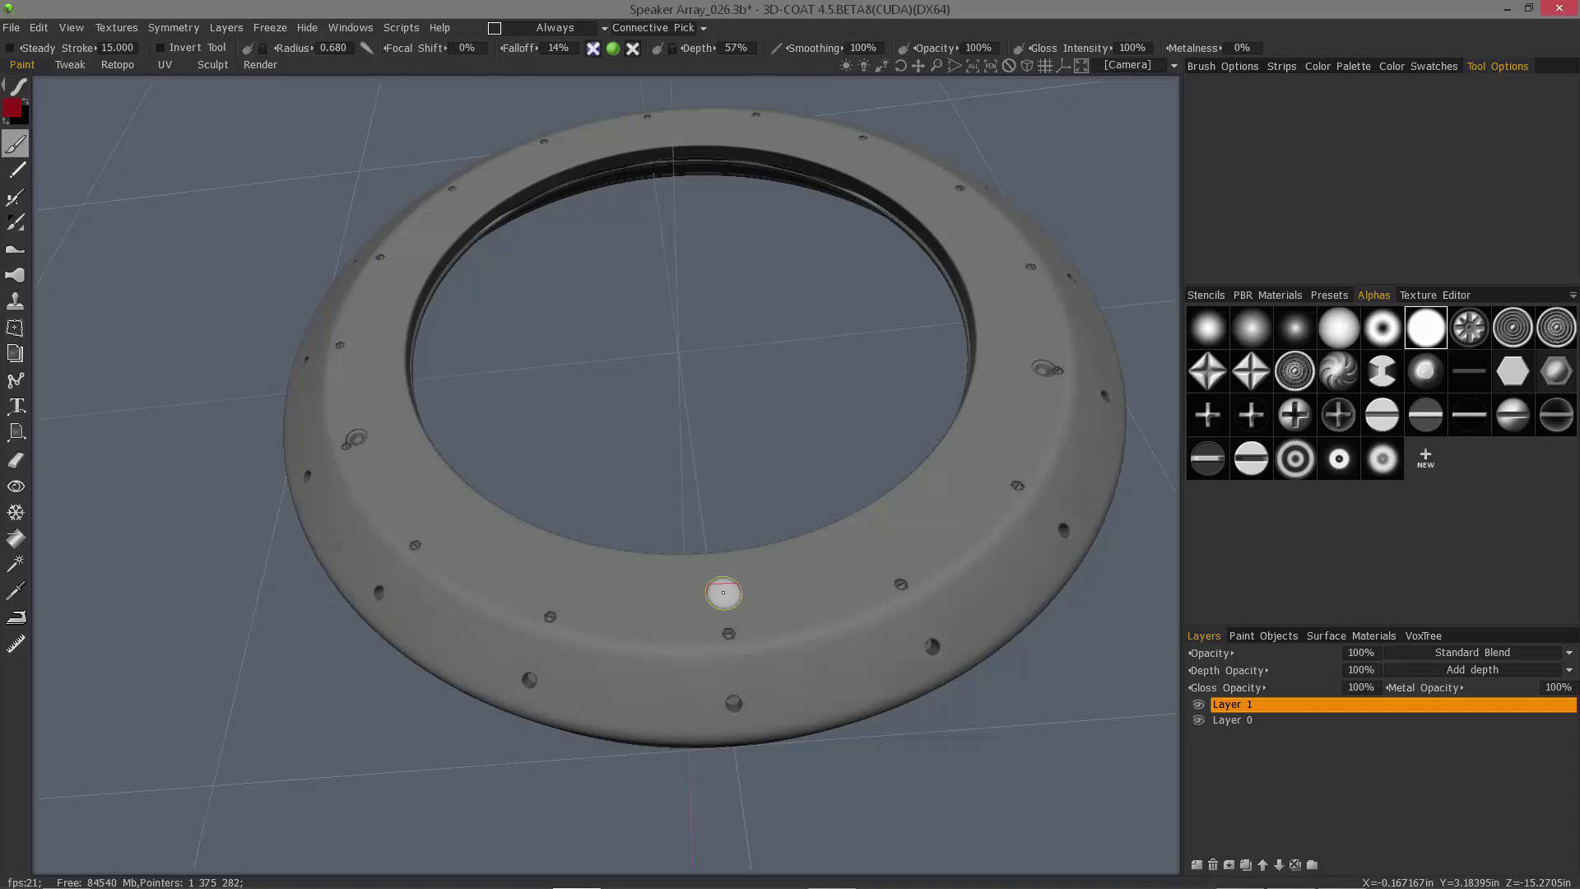
click(724, 592)
- Enable radial symmetry of order 16 around the Y axis and paint red dots around the ring's top face
key(s)
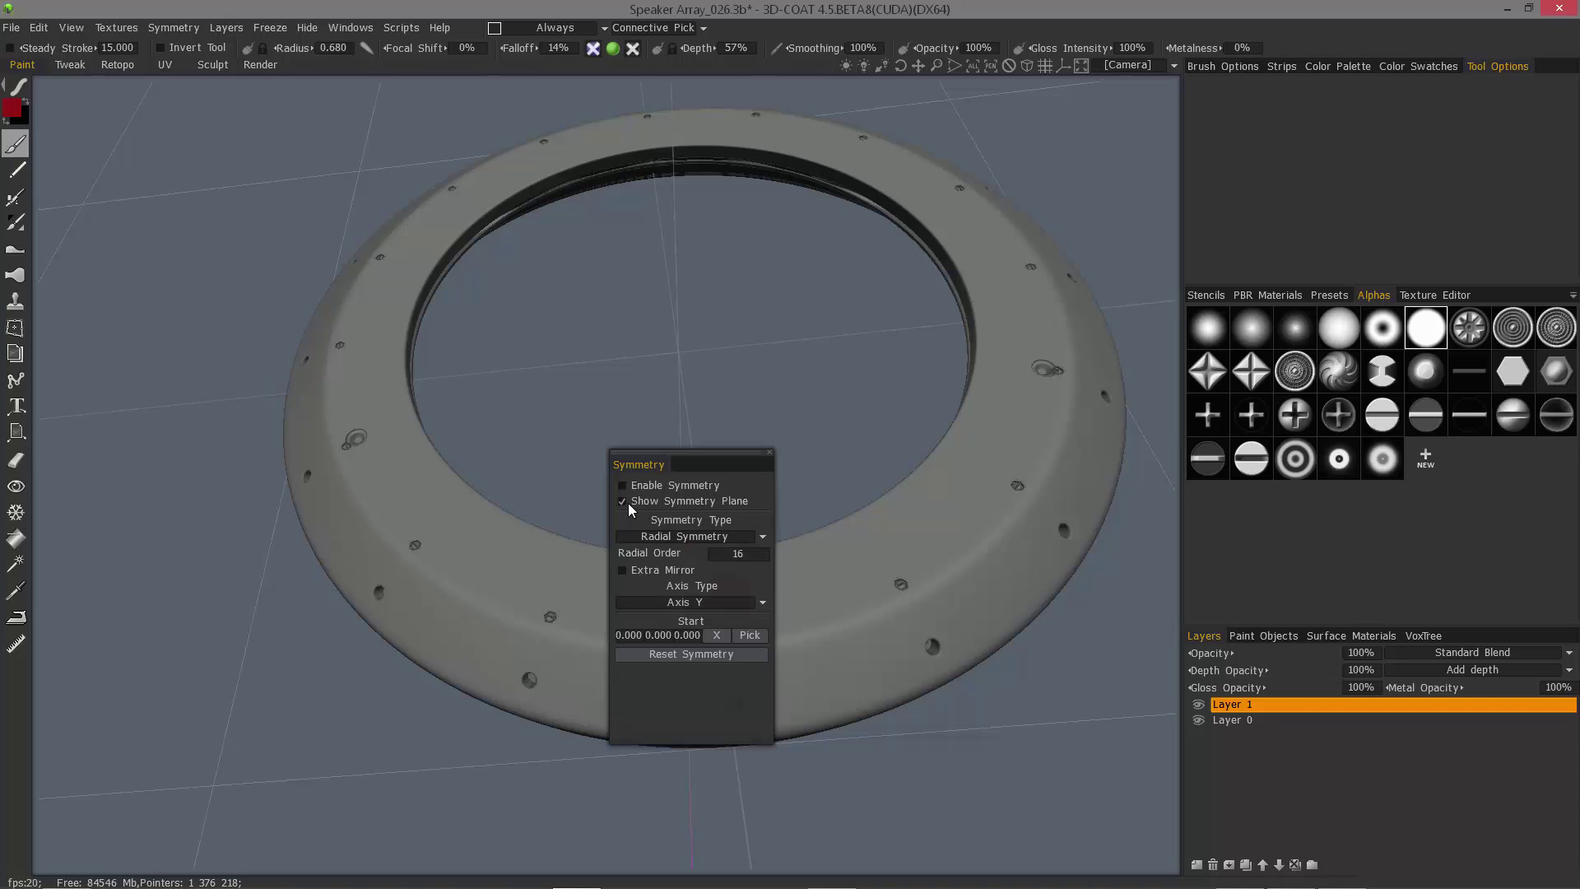
click(628, 488)
mouse_move(652, 473)
mouse_down()
mouse_move(907, 343)
mouse_move(111, 161)
mouse_up()
click(880, 551)
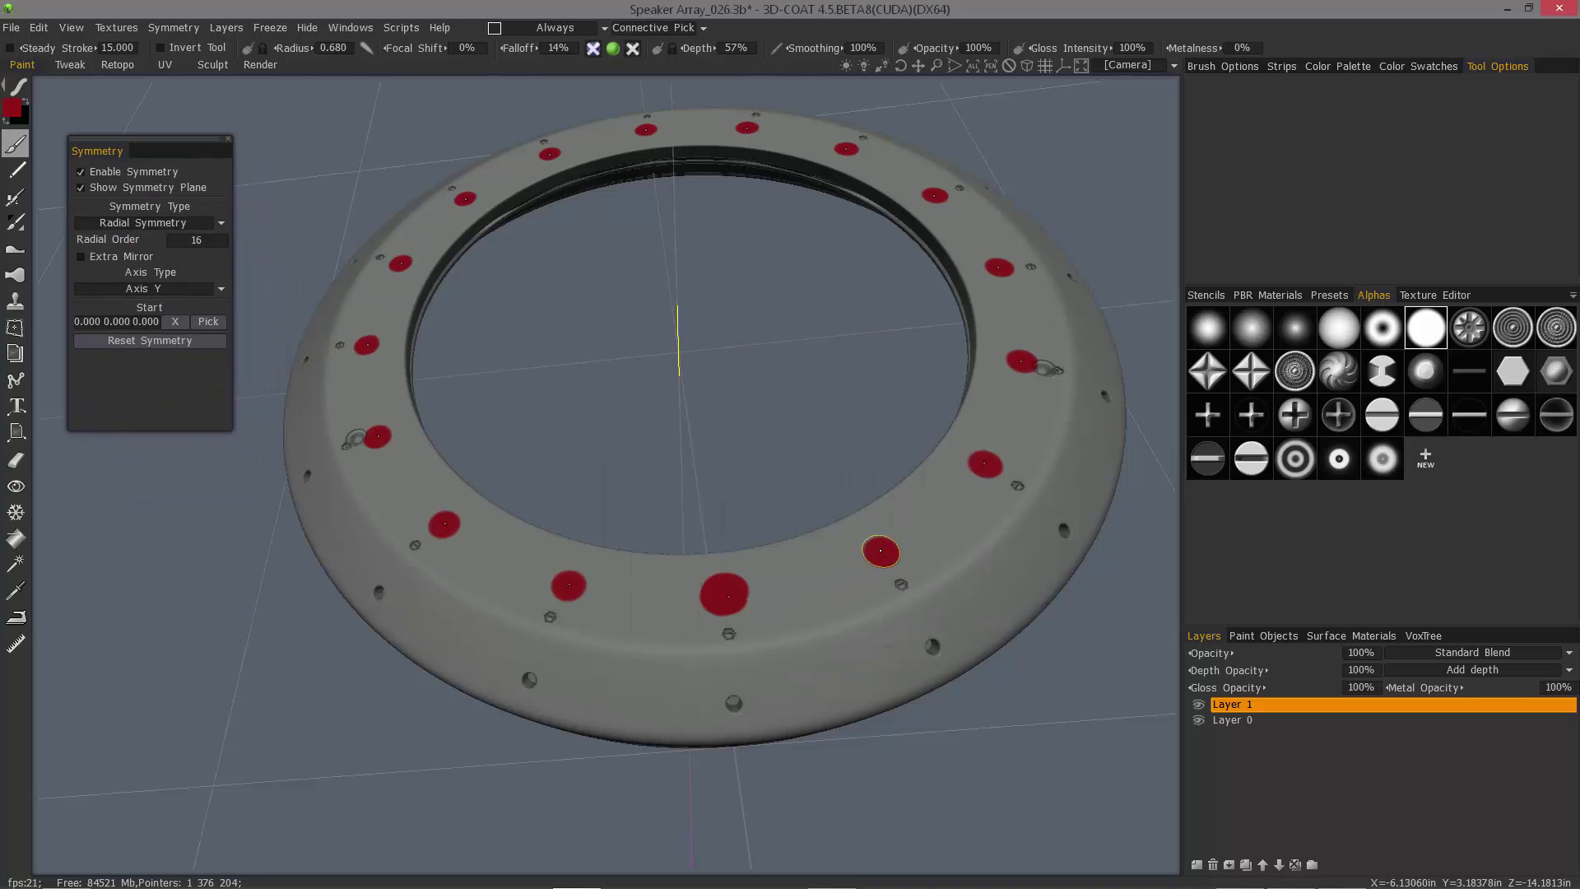
- Delete the paint layer that holds the red dots, Layer 1
right_drag(828, 553, 867, 628)
alt+drag(807, 646, 806, 691)
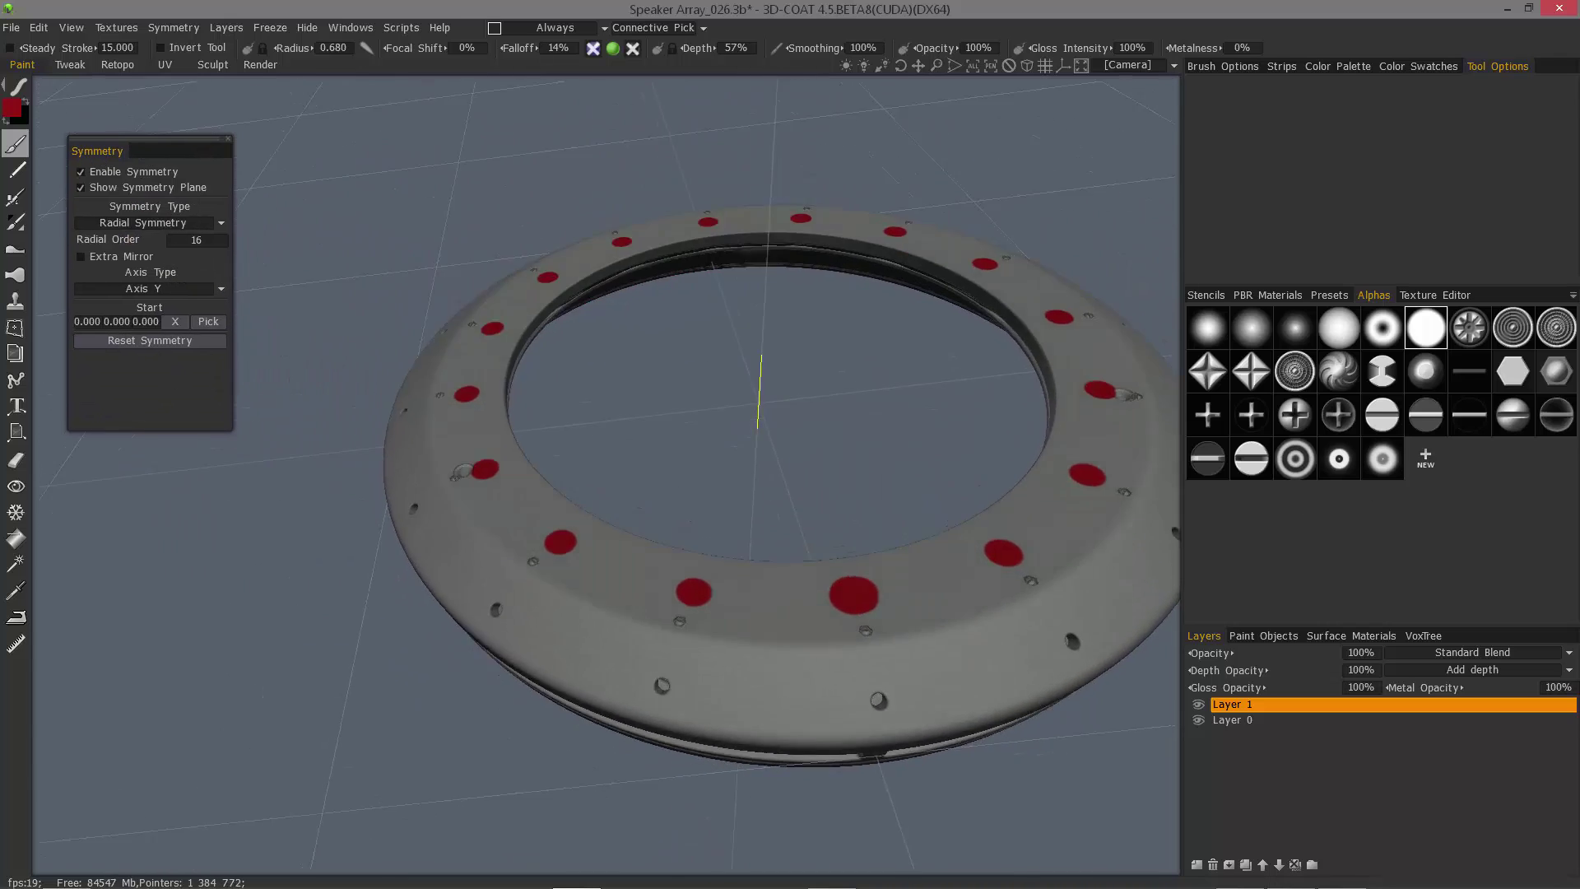
alt+middle_drag(806, 691, 683, 691)
click(1213, 864)
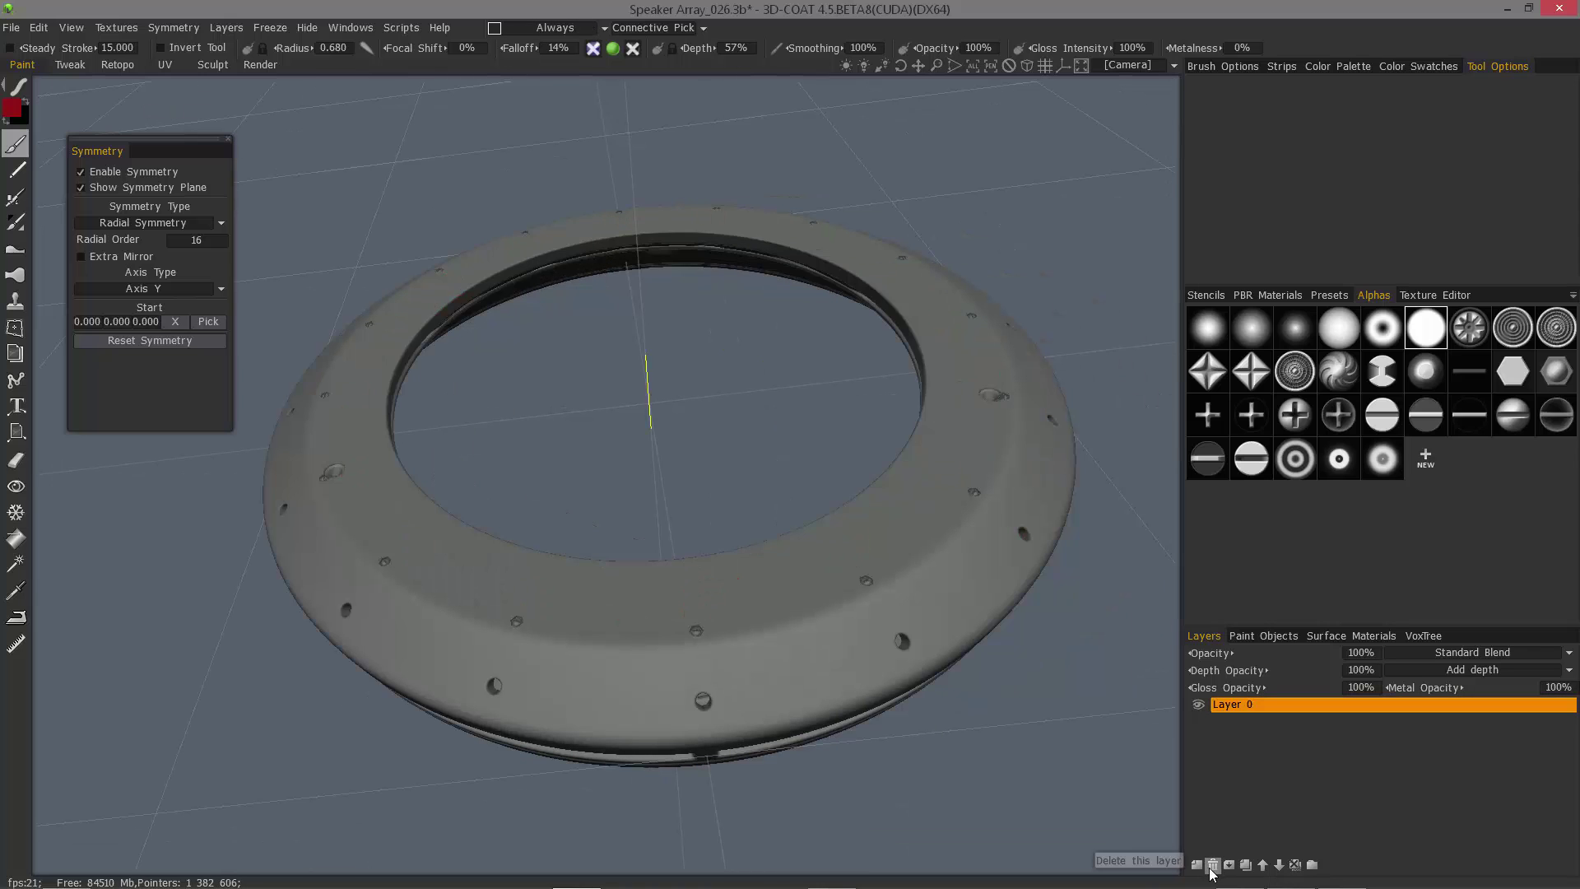
- Return to the Sculpt room and review the available symmetry types, keeping Radial Symmetry
click(213, 65)
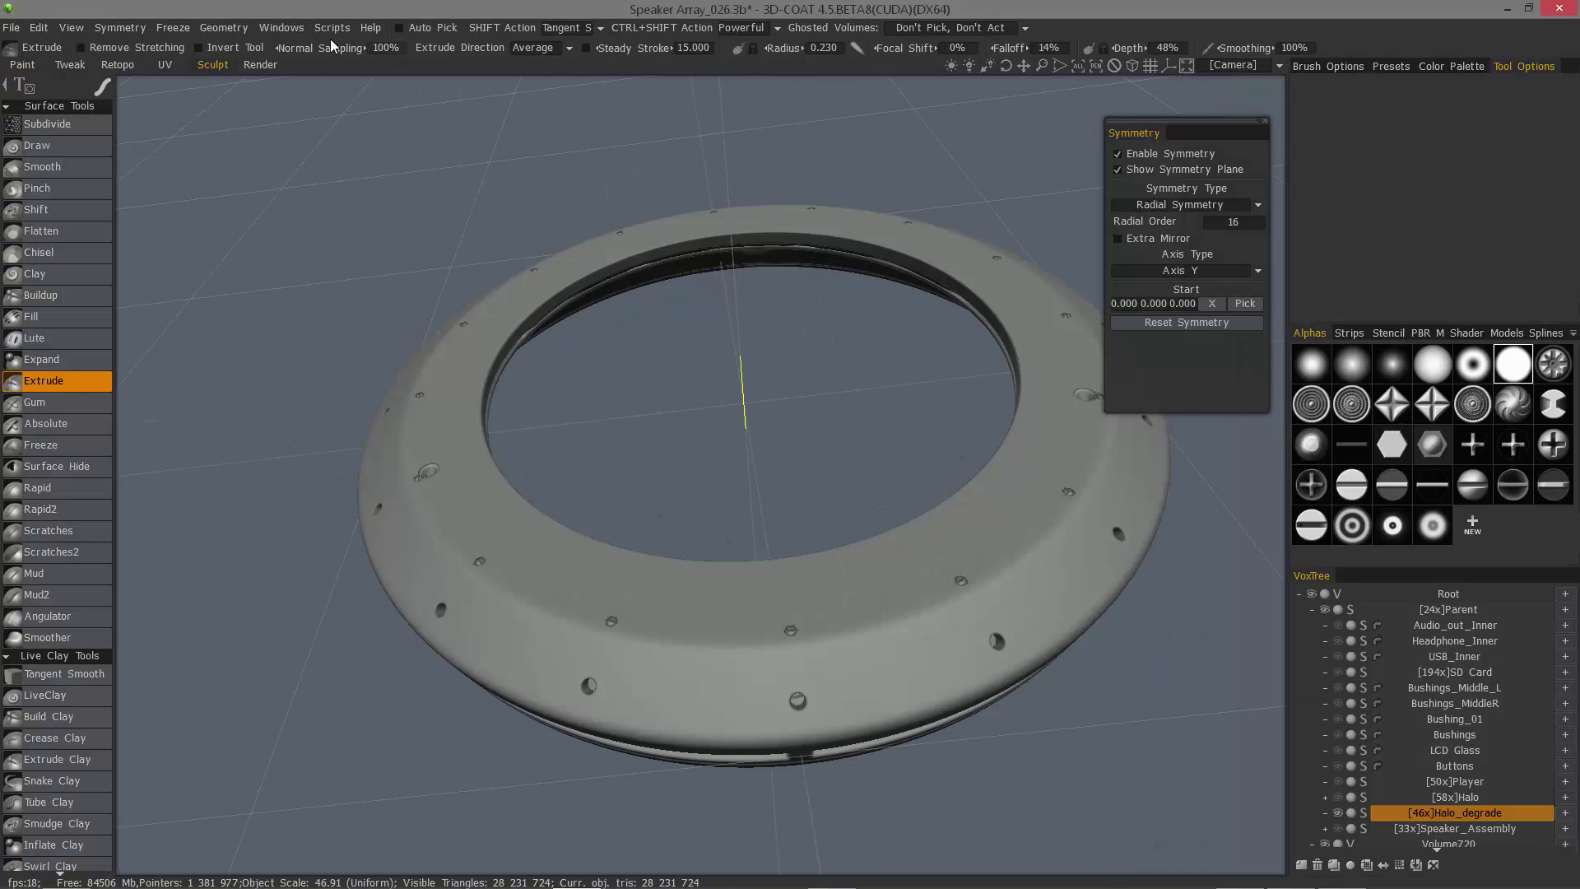
scroll(771, 576, up, 3)
alt+drag(819, 524, 853, 571)
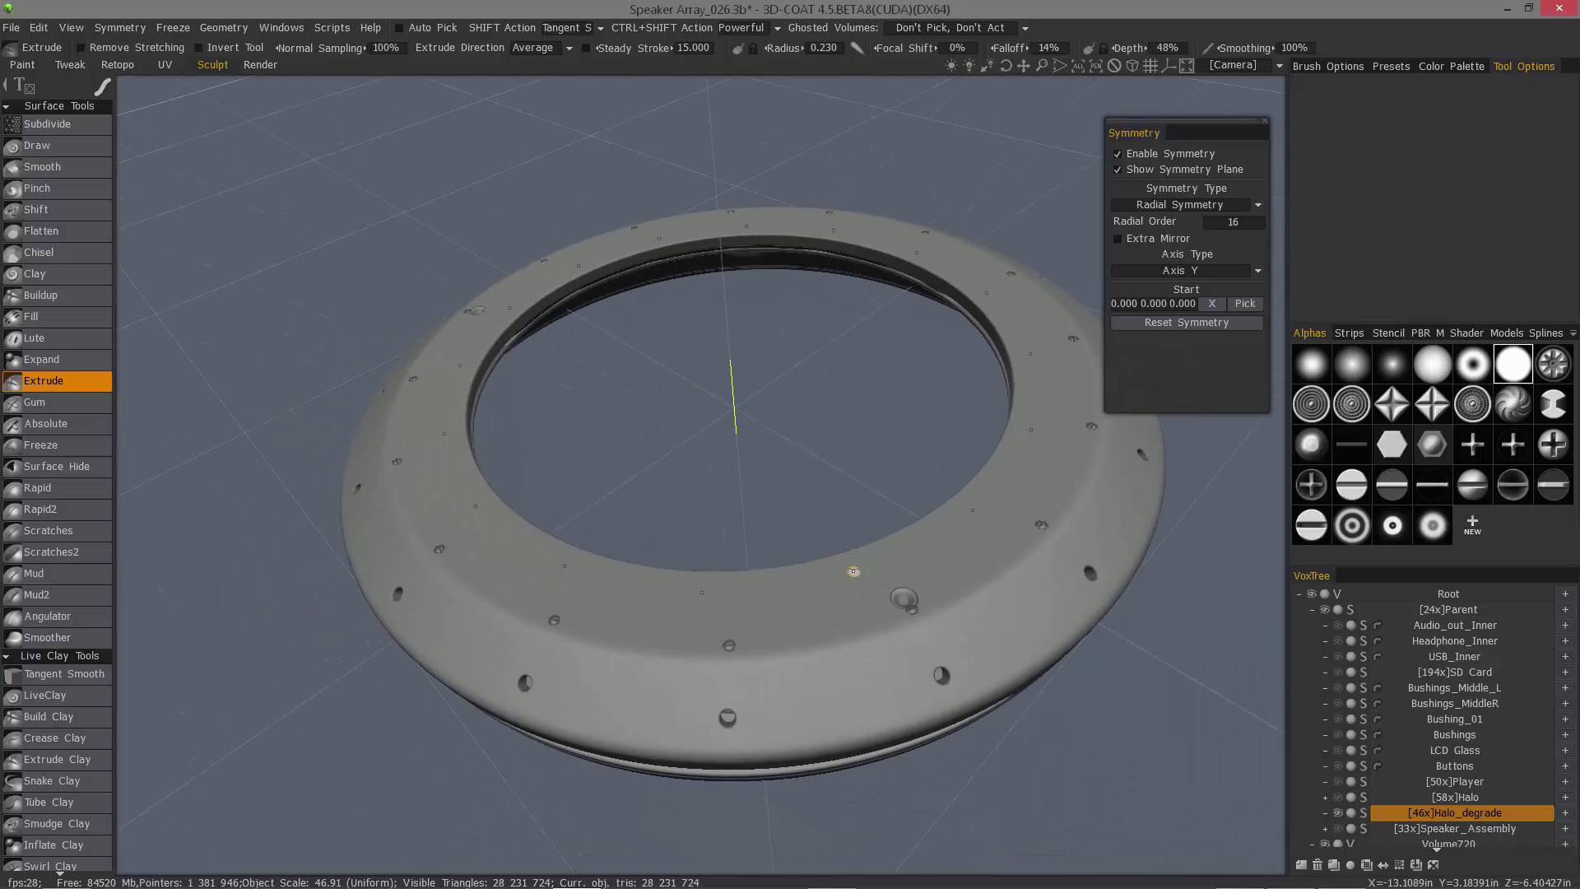
click(1209, 204)
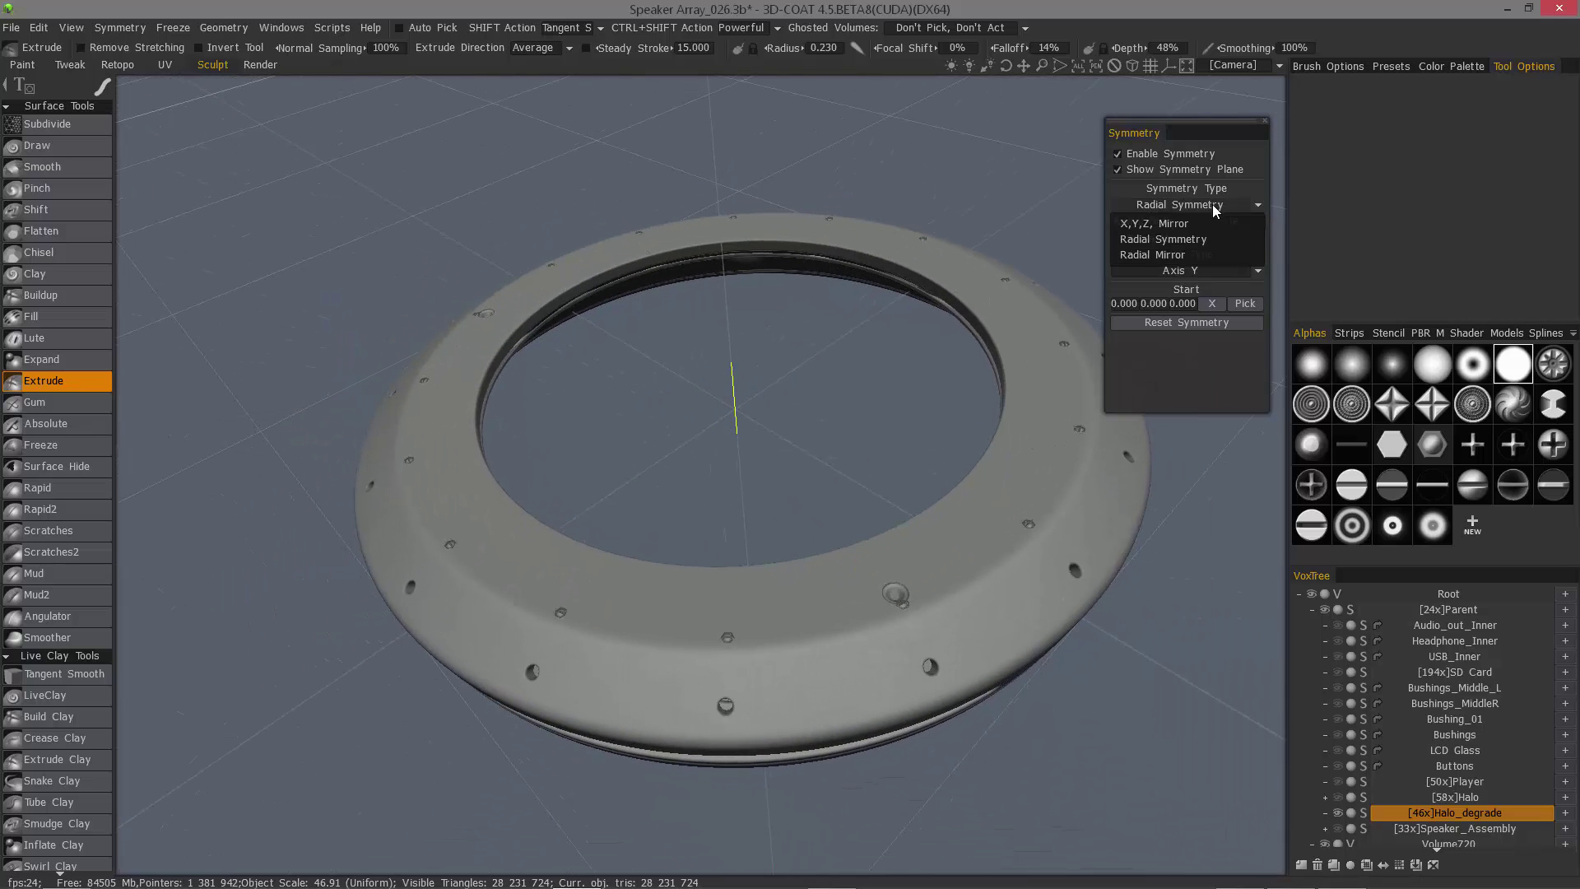
click(1162, 239)
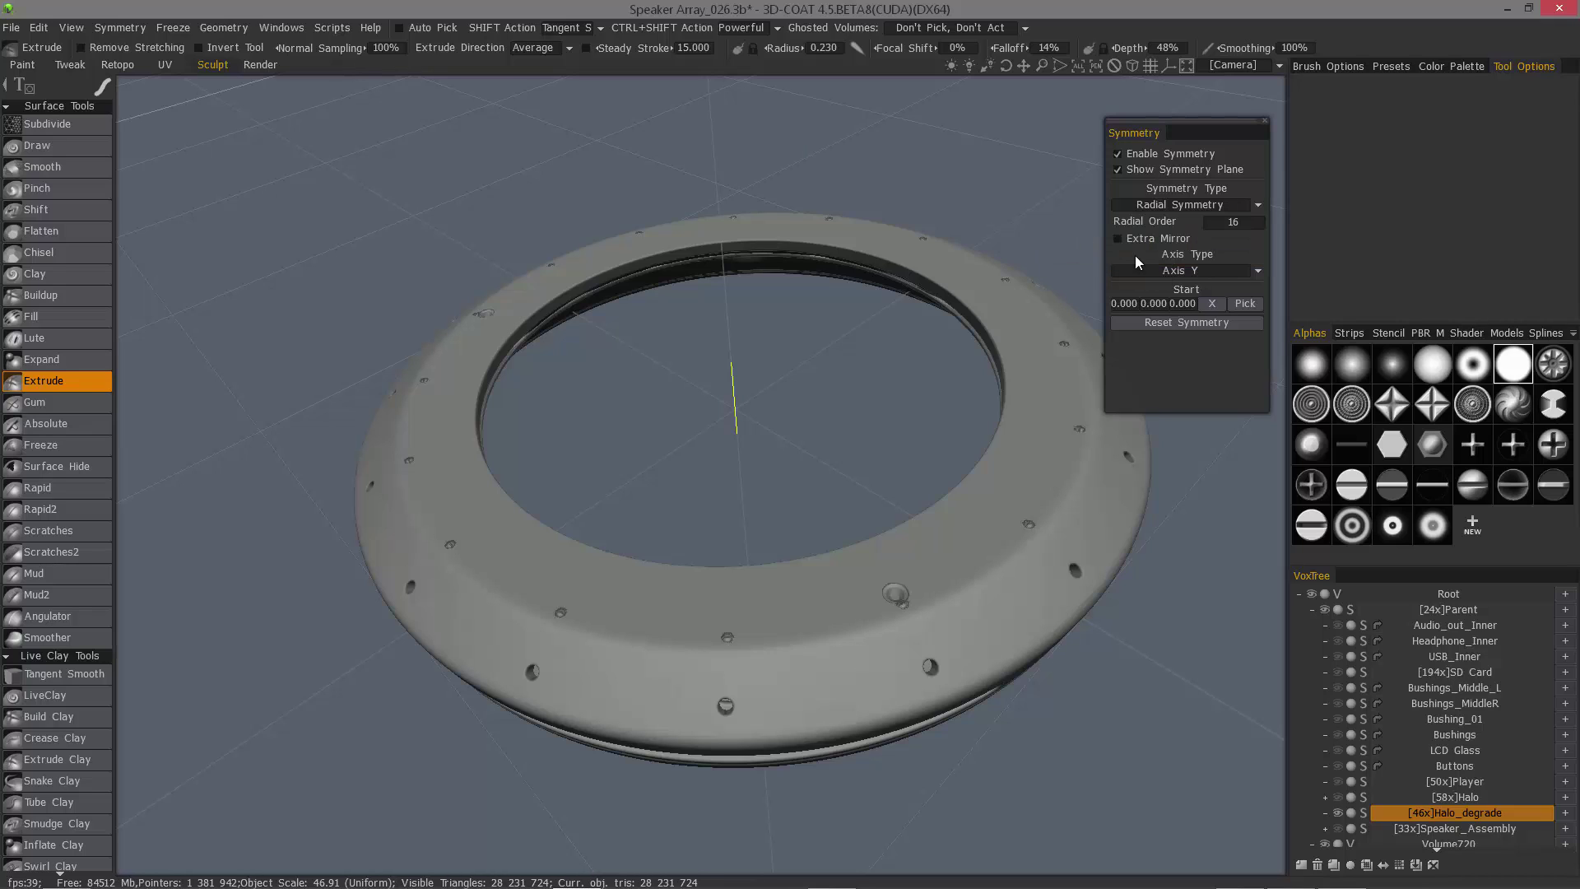
click(1193, 204)
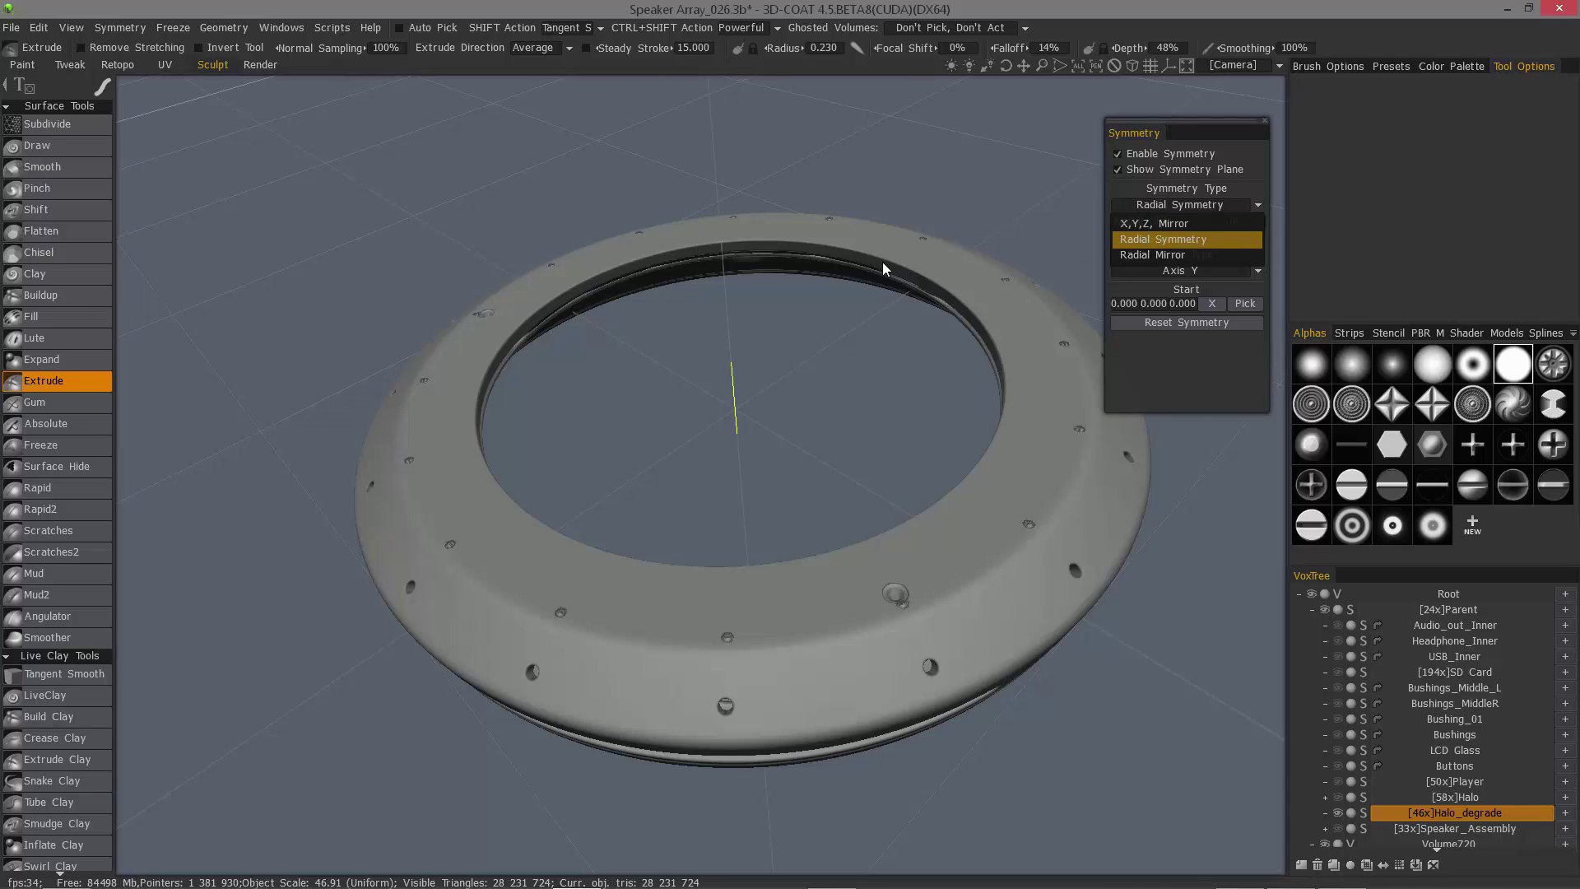
click(901, 414)
- Set the radial order to 4 and change the symmetry type to Radial Mirror
click(1234, 223)
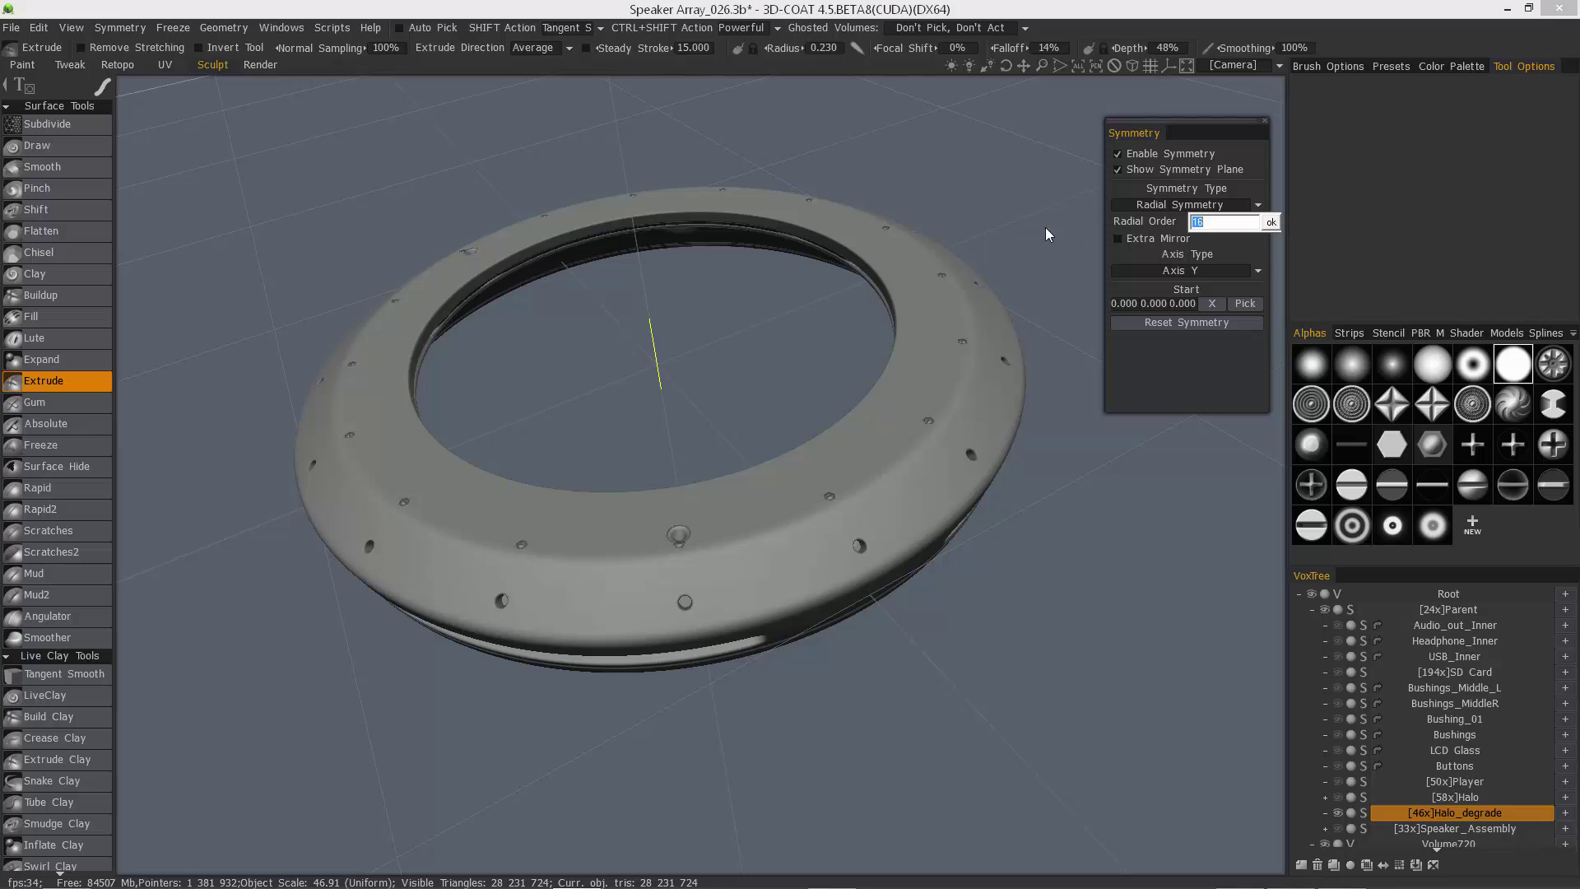
text(4)
click(1272, 224)
click(1184, 204)
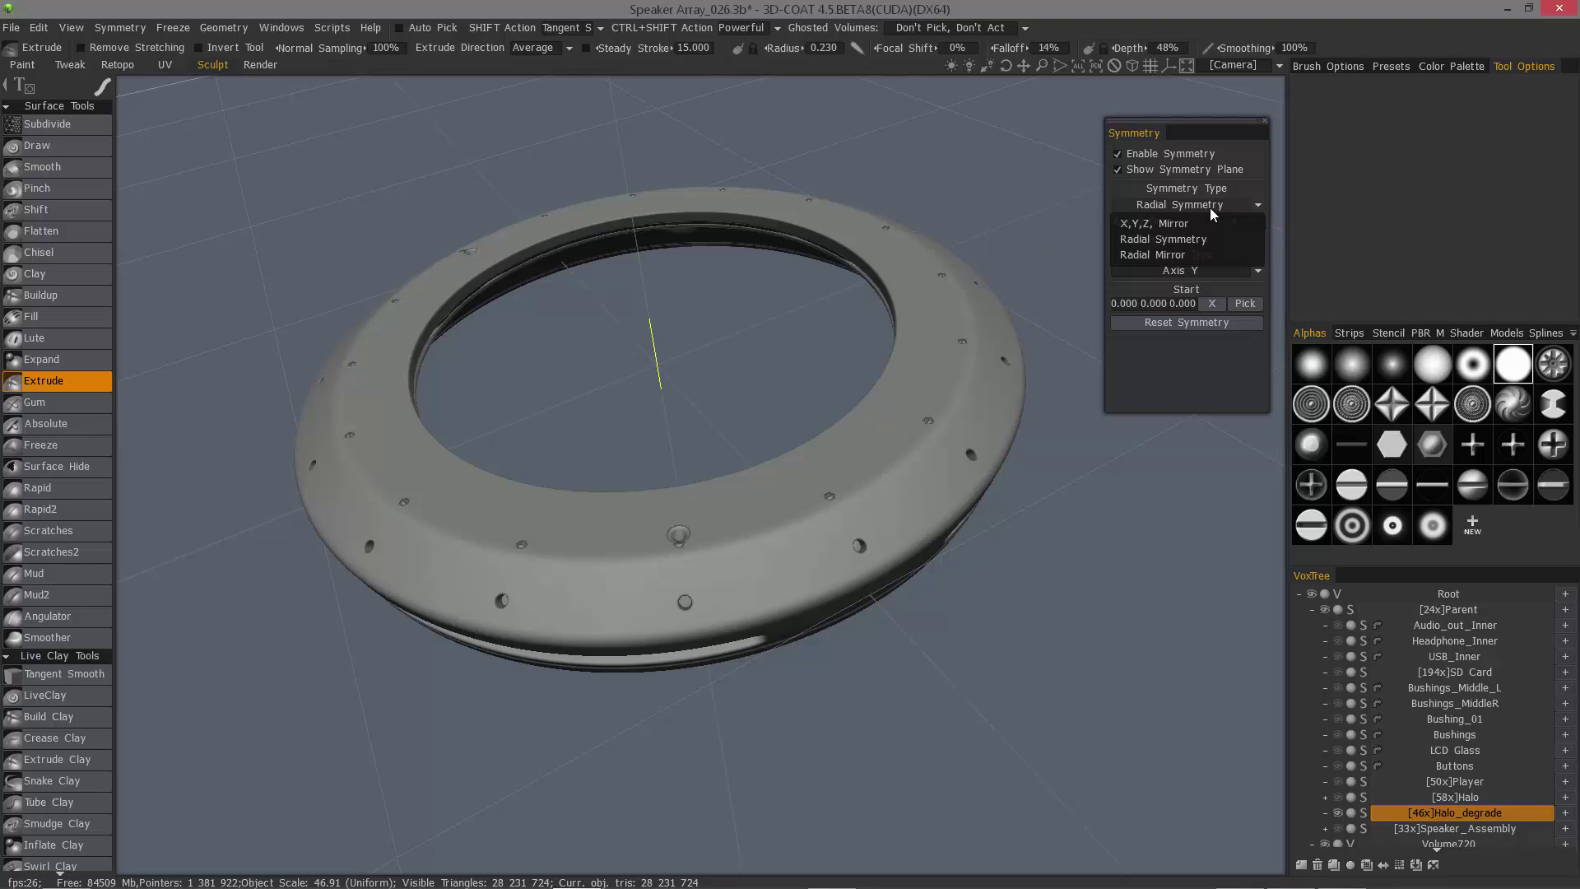
click(1189, 246)
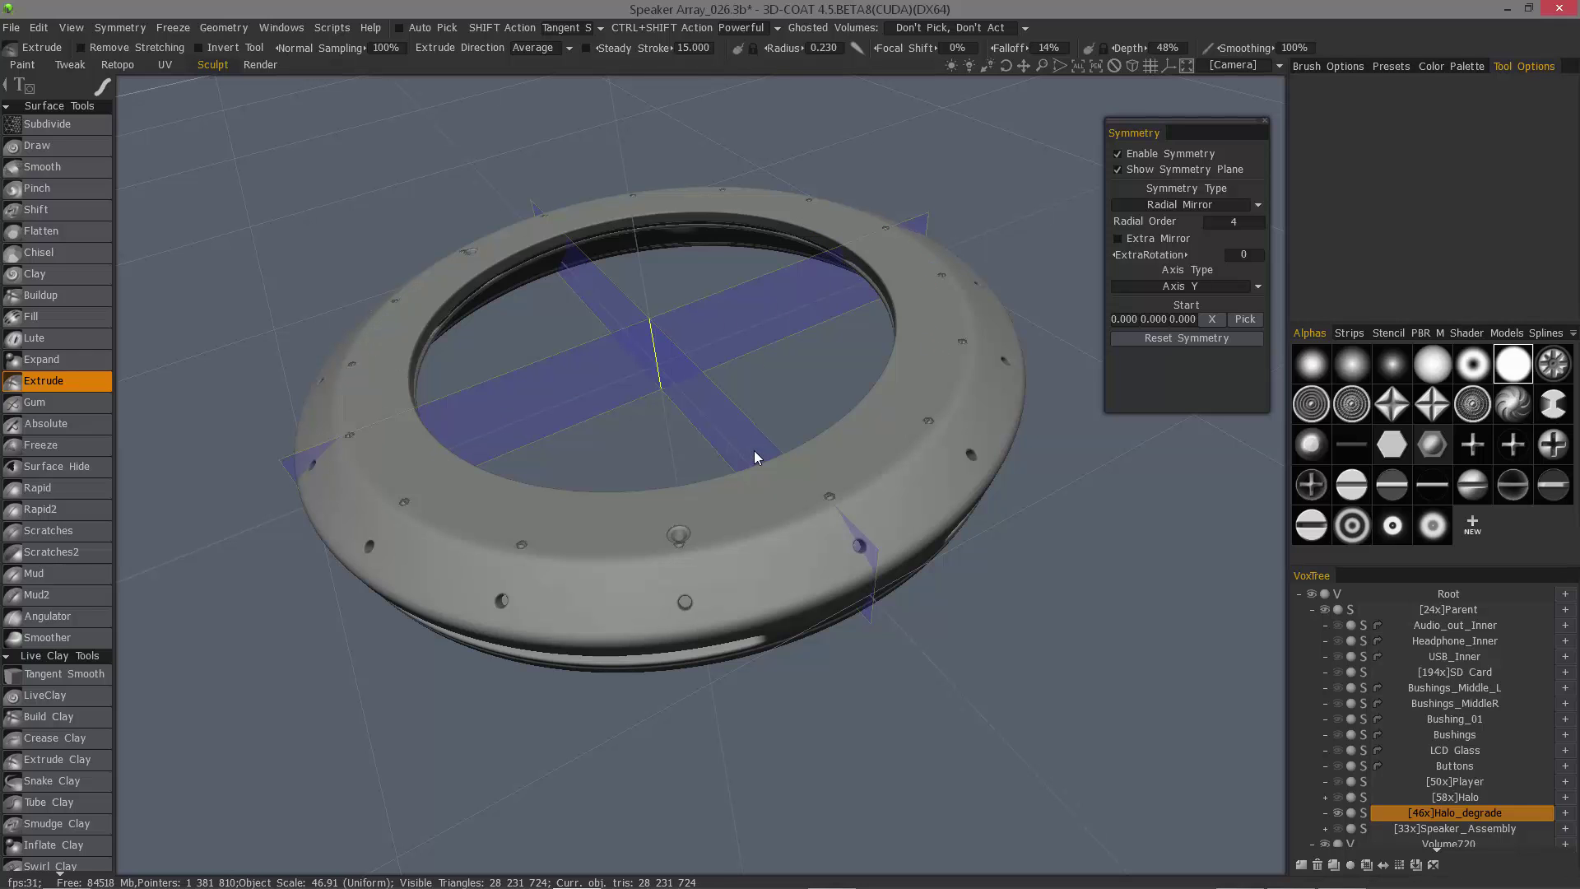
- Prepare the Extrude brush with the swirl alpha and a 0.362 radius for the area near a mirror plane
alt+drag(748, 510, 793, 525)
alt+right_drag(793, 525, 797, 529)
alt+drag(797, 529, 793, 518)
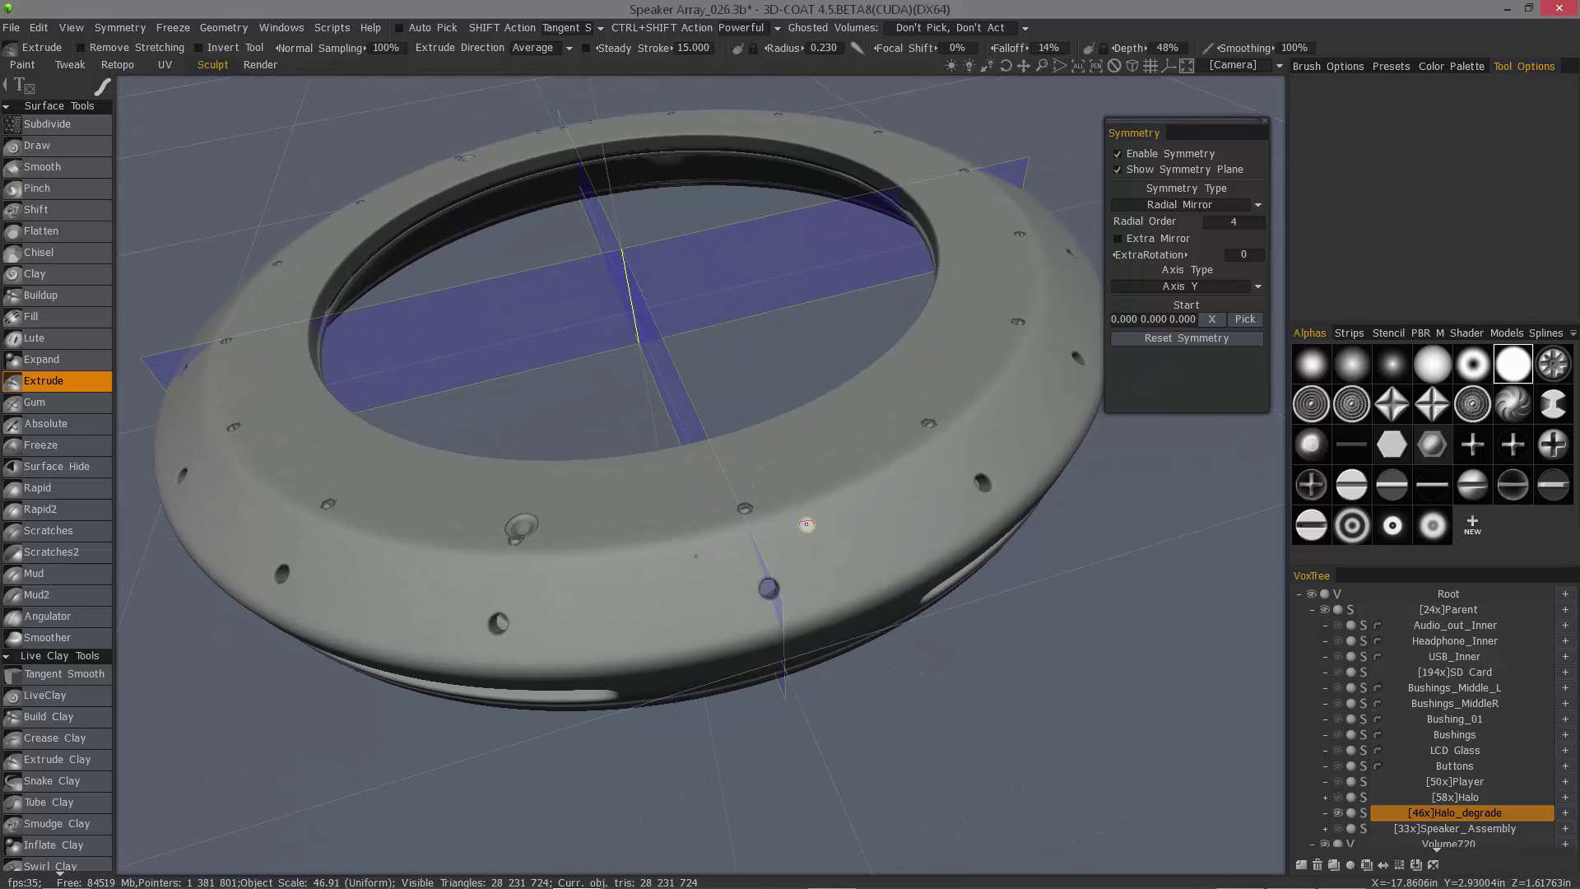
mouse_move(819, 602)
alt+right_down()
mouse_move(1353, 798)
mouse_move(1293, 607)
mouse_move(1316, 559)
alt+right_up()
click(1392, 447)
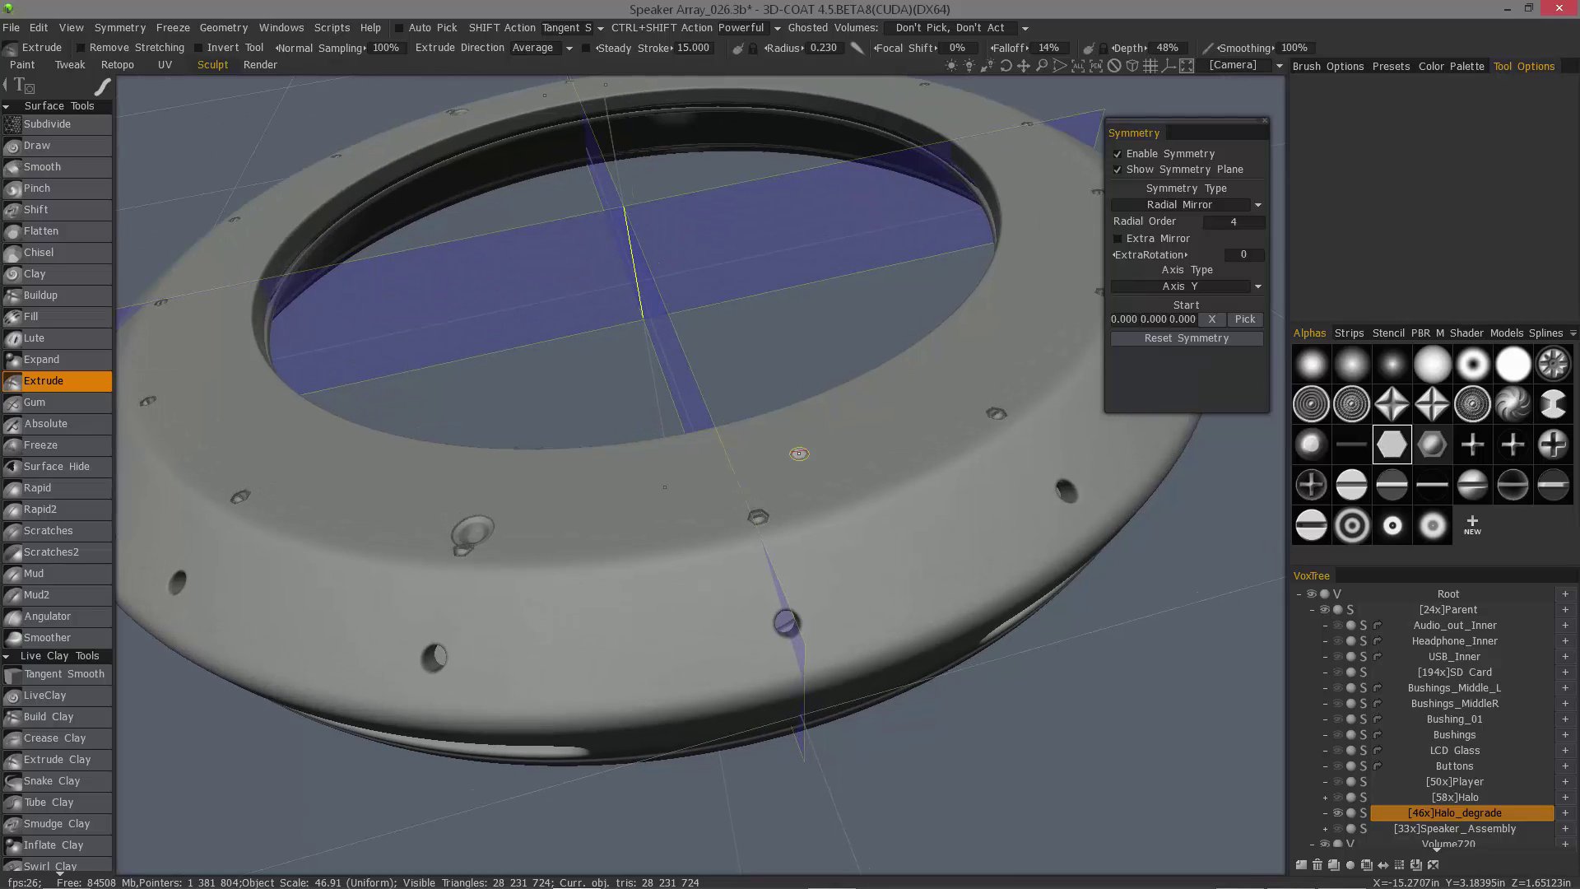
click(1511, 416)
mouse_move(862, 473)
alt+mouse_down()
mouse_move(675, 487)
mouse_move(712, 473)
alt+mouse_up()
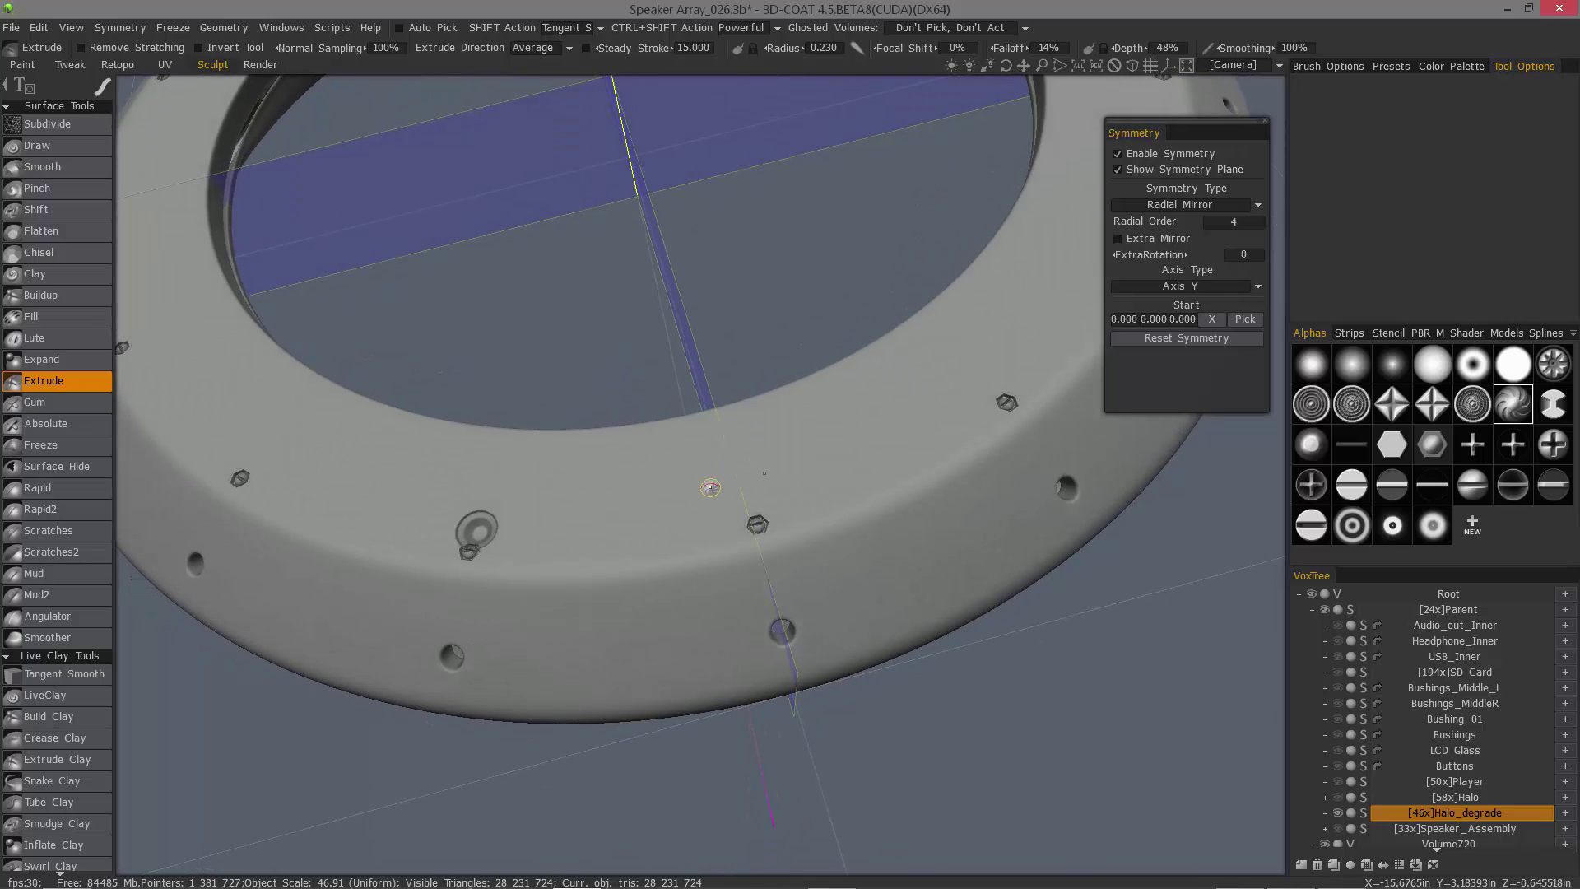
right_drag(702, 493, 725, 494)
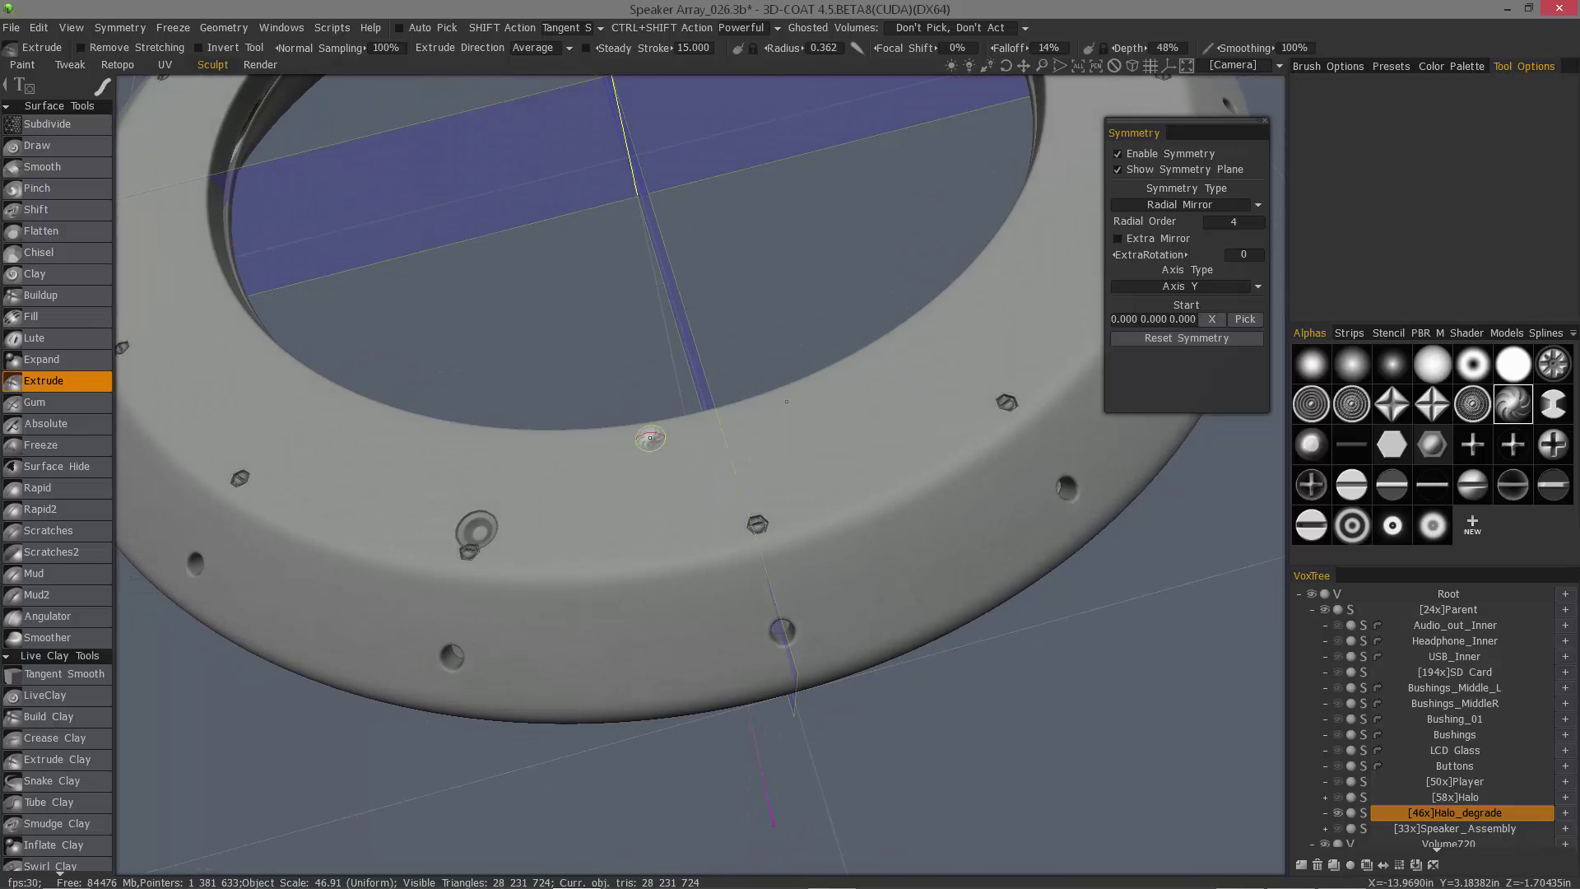
- Change the stroke mode and stamp the swirl on the ring's top face beside a radial mirror plane at 48% depth
mouse_move(103, 89)
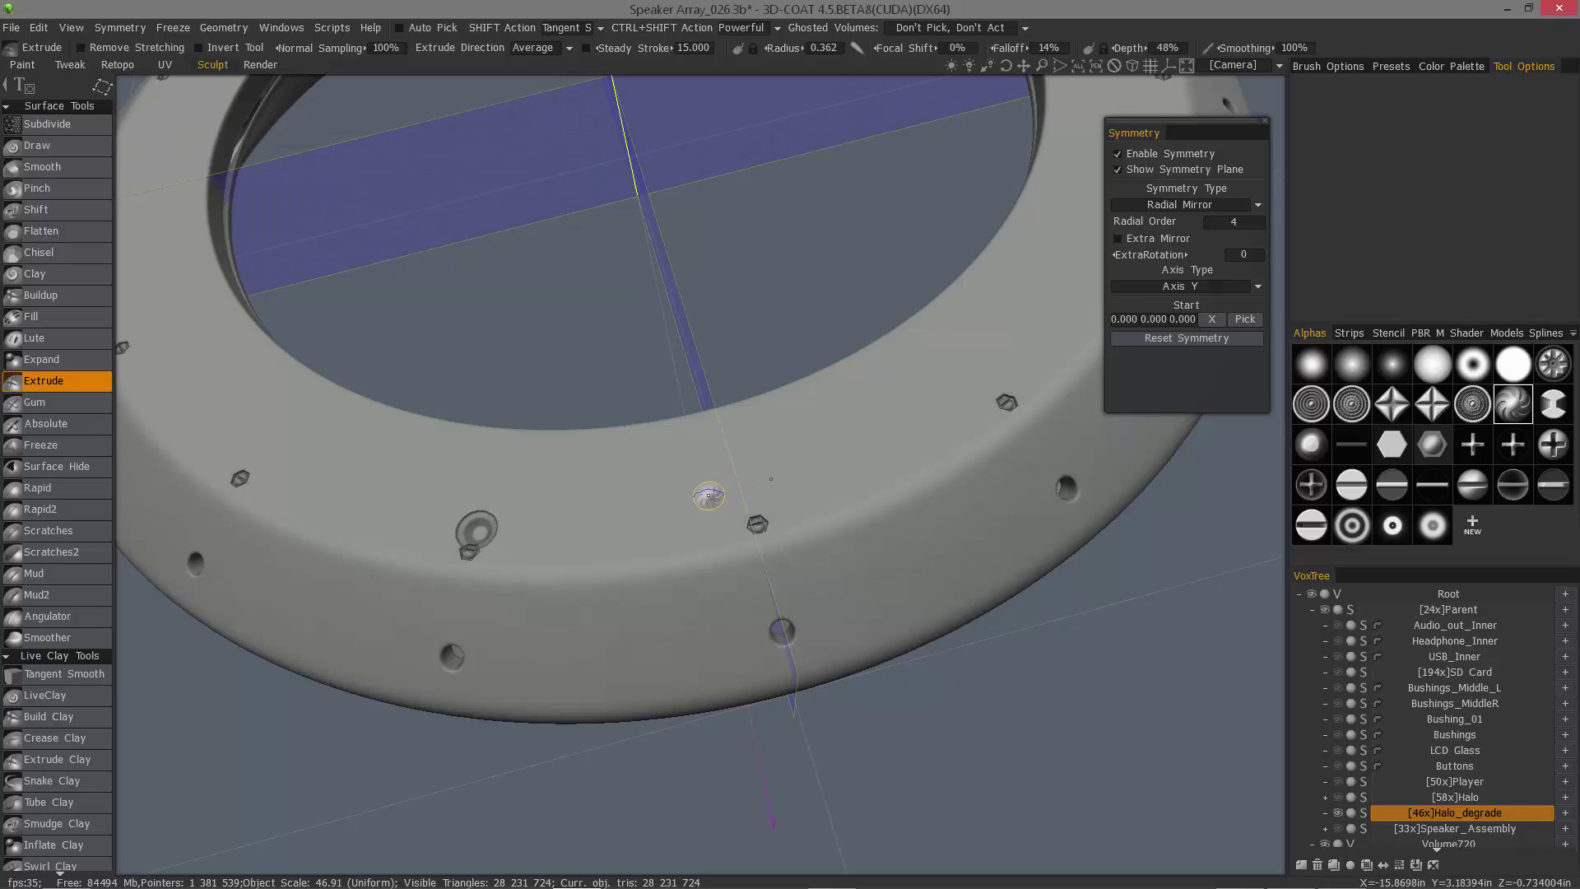
click(707, 496)
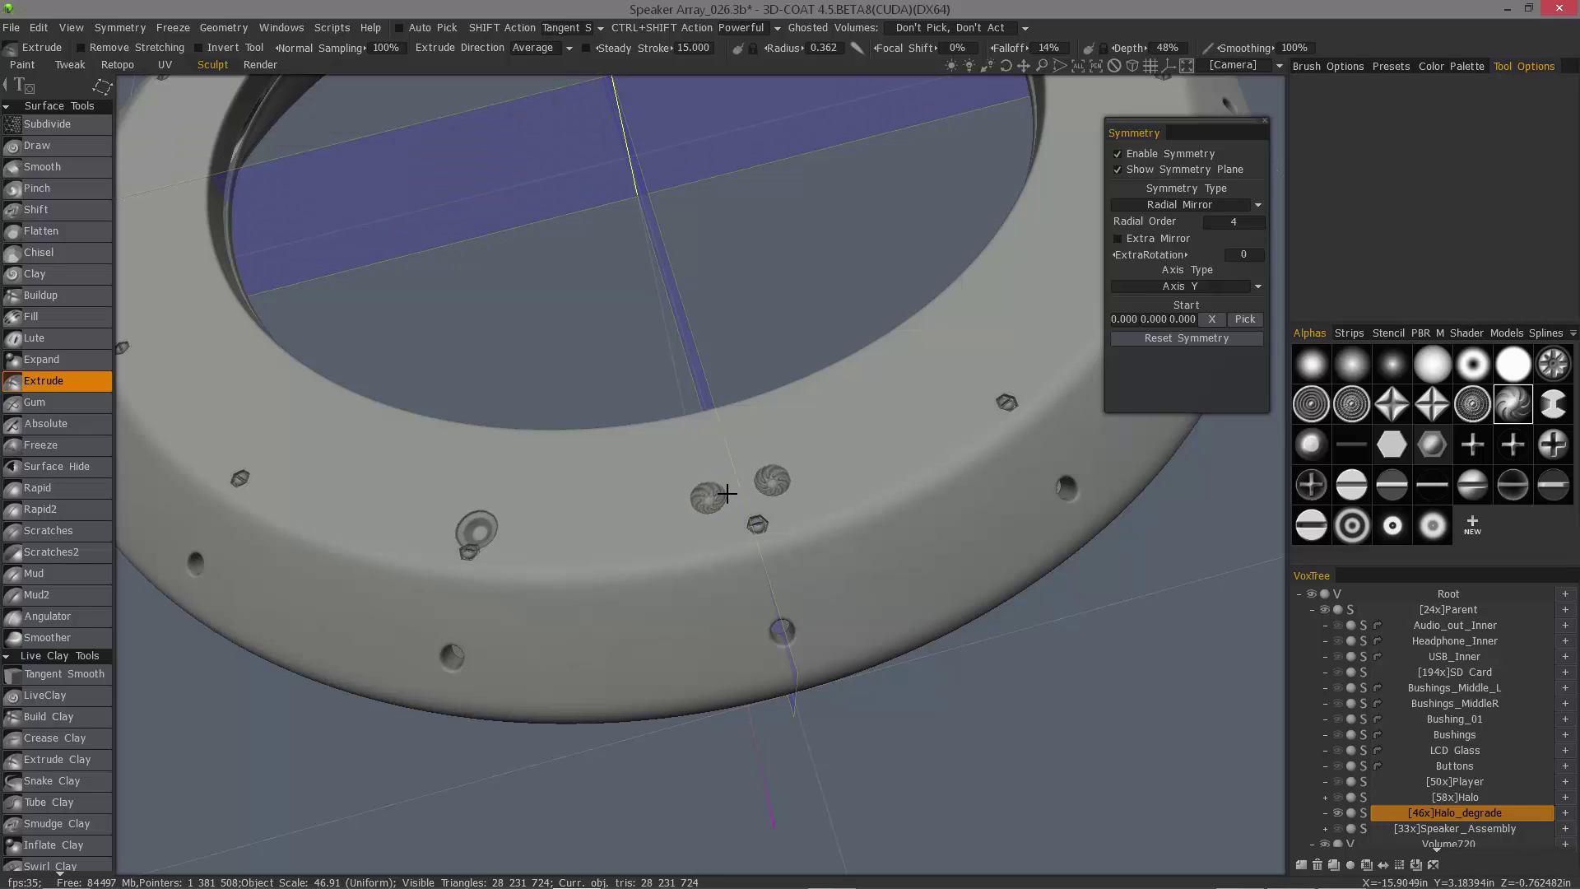
click(728, 493)
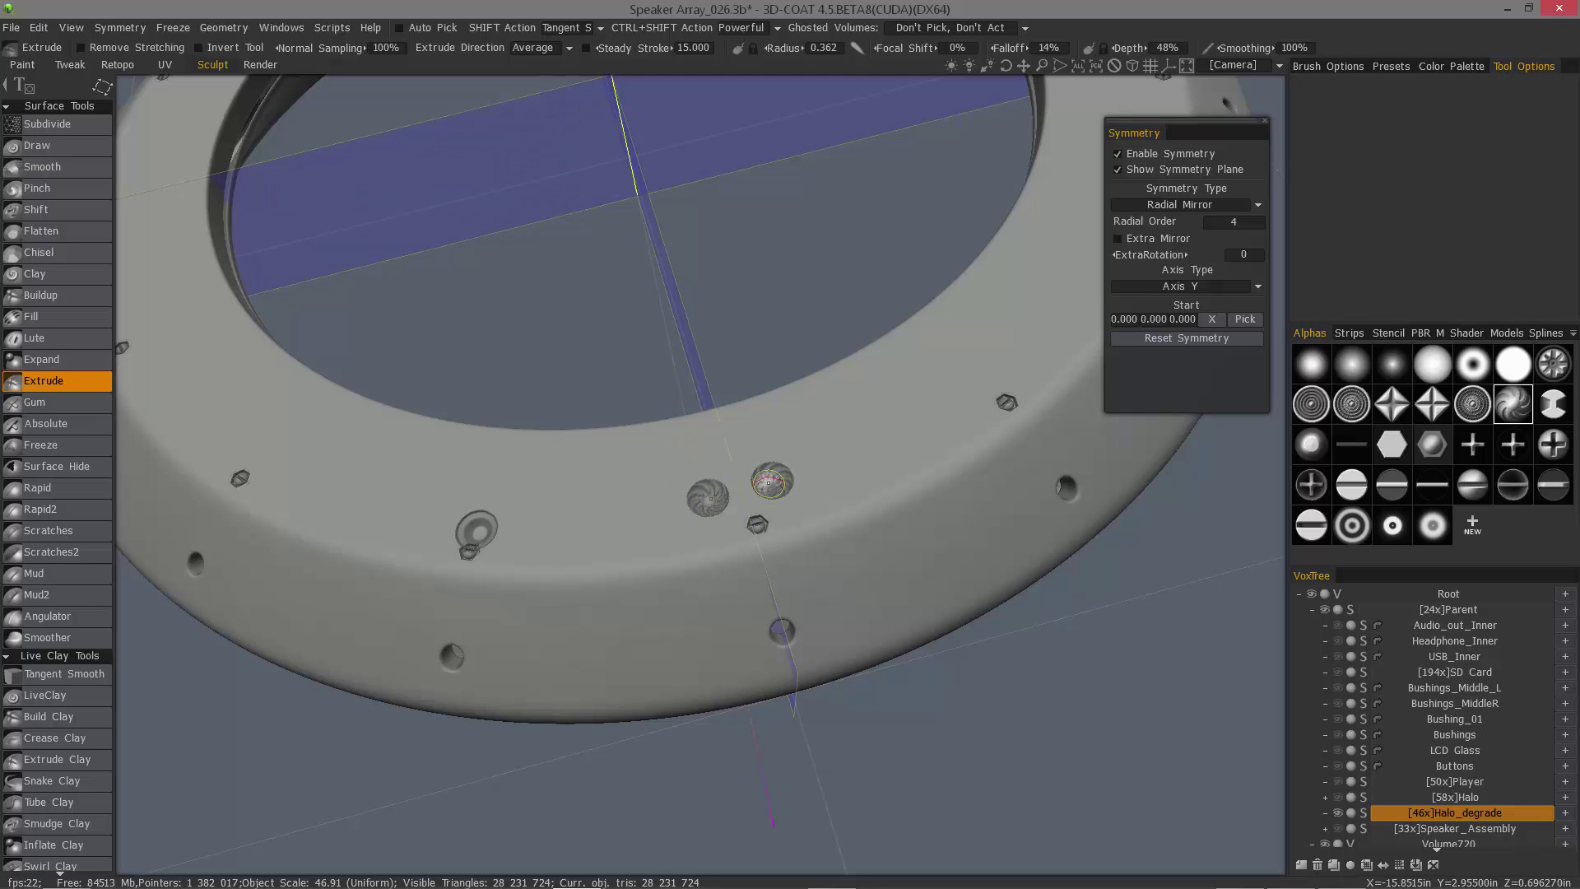
- Undo the mirrored swirl stamps on the ring's top face
mouse_move(770, 484)
right_down()
mouse_move(793, 638)
mouse_move(790, 417)
mouse_move(758, 516)
mouse_move(757, 491)
right_up()
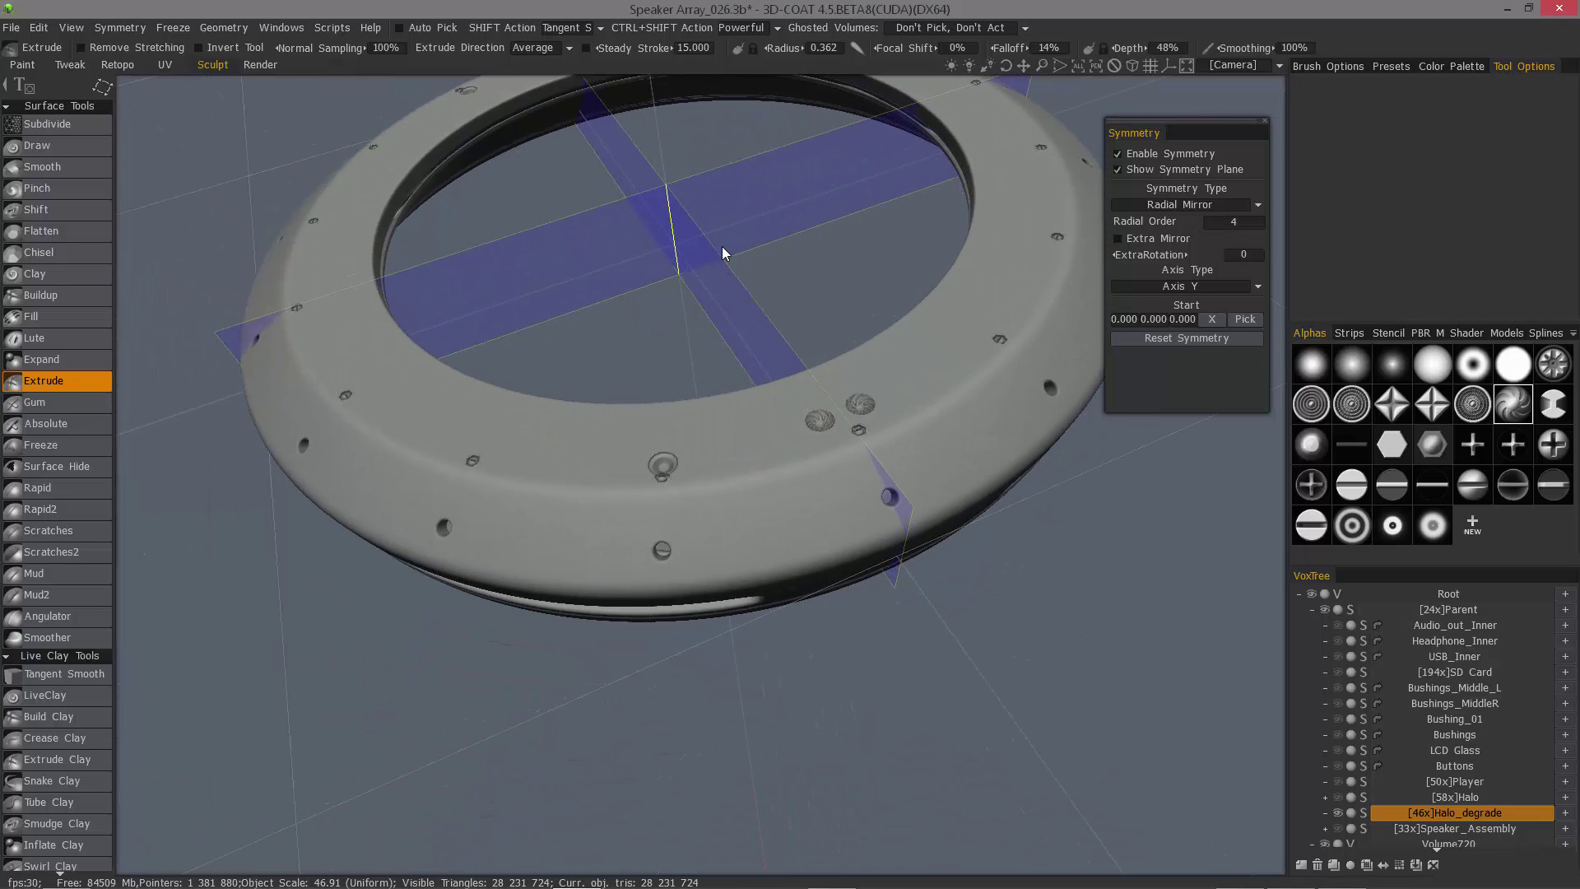
right_drag(725, 251, 445, 220)
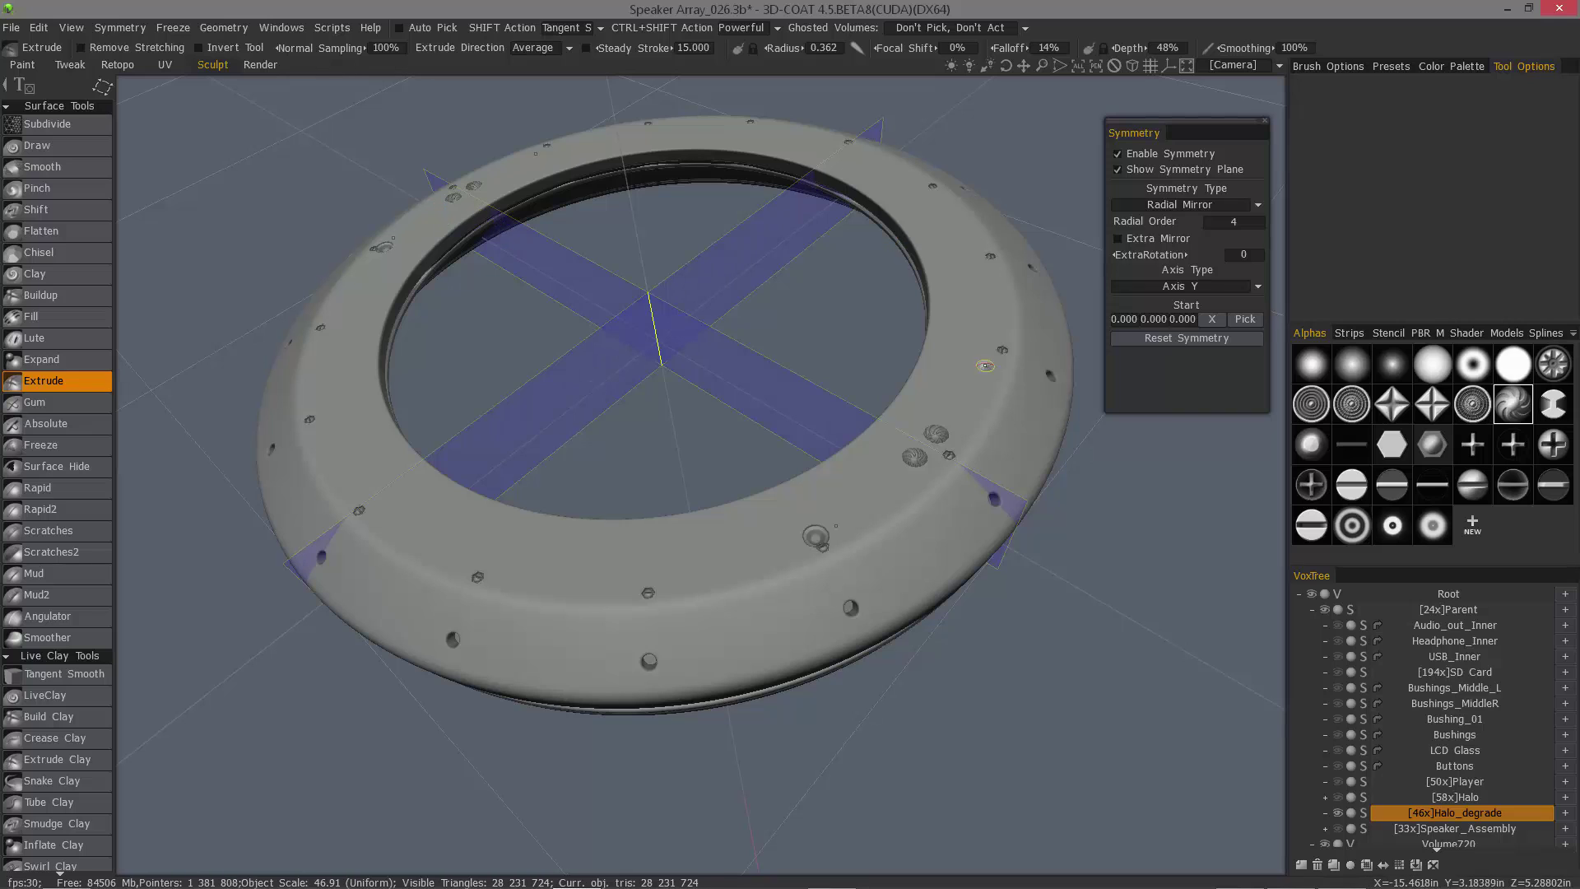
right_drag(985, 365, 951, 308)
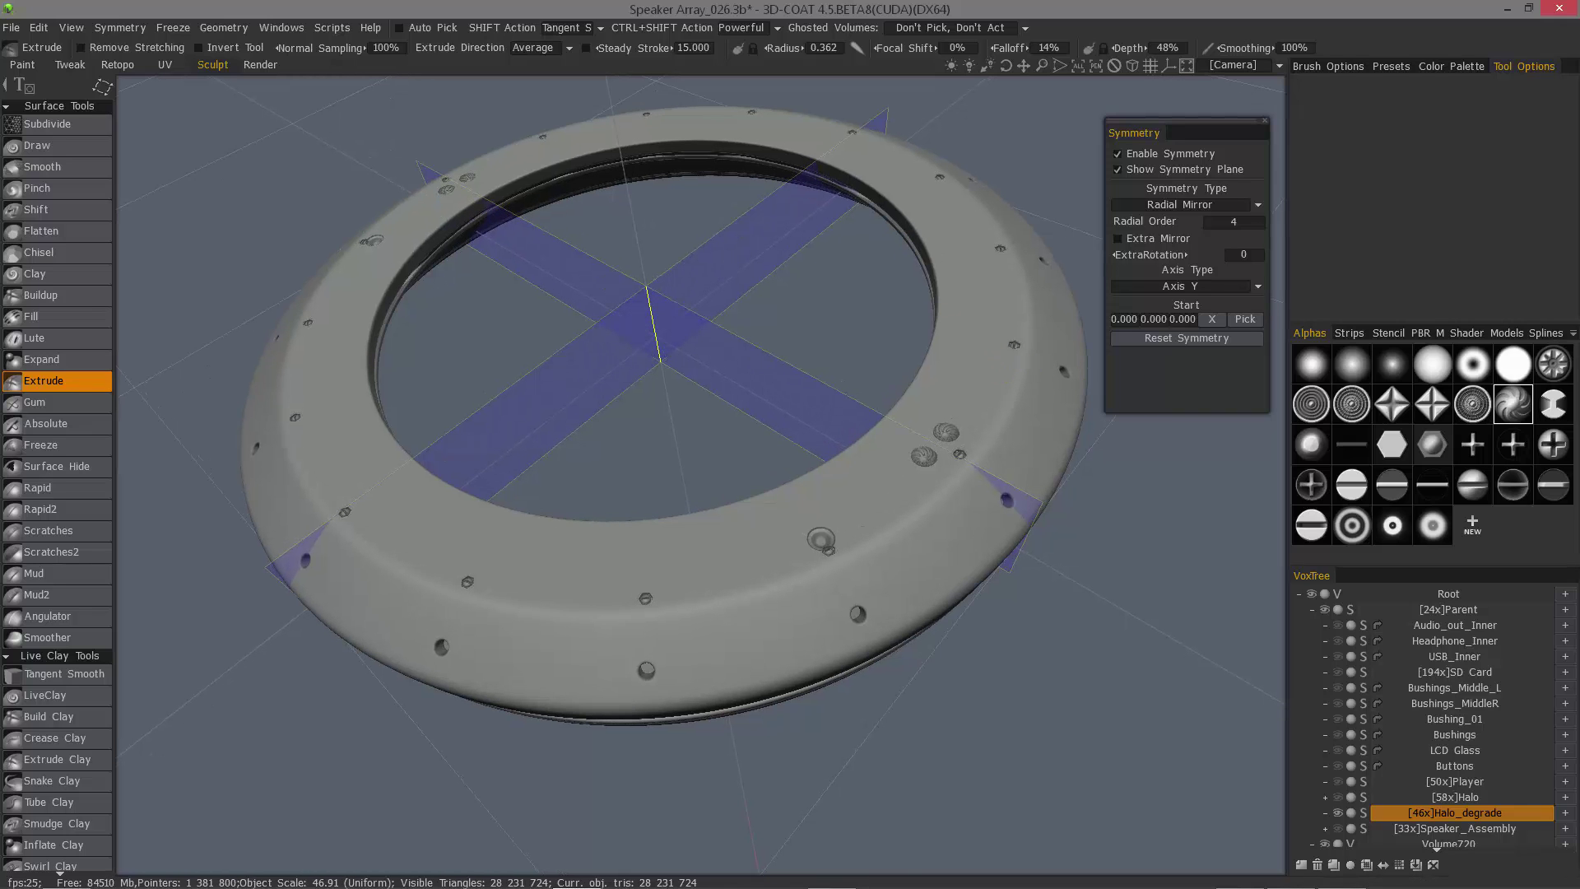
key(ctrl+z)
drag(829, 254, 832, 277)
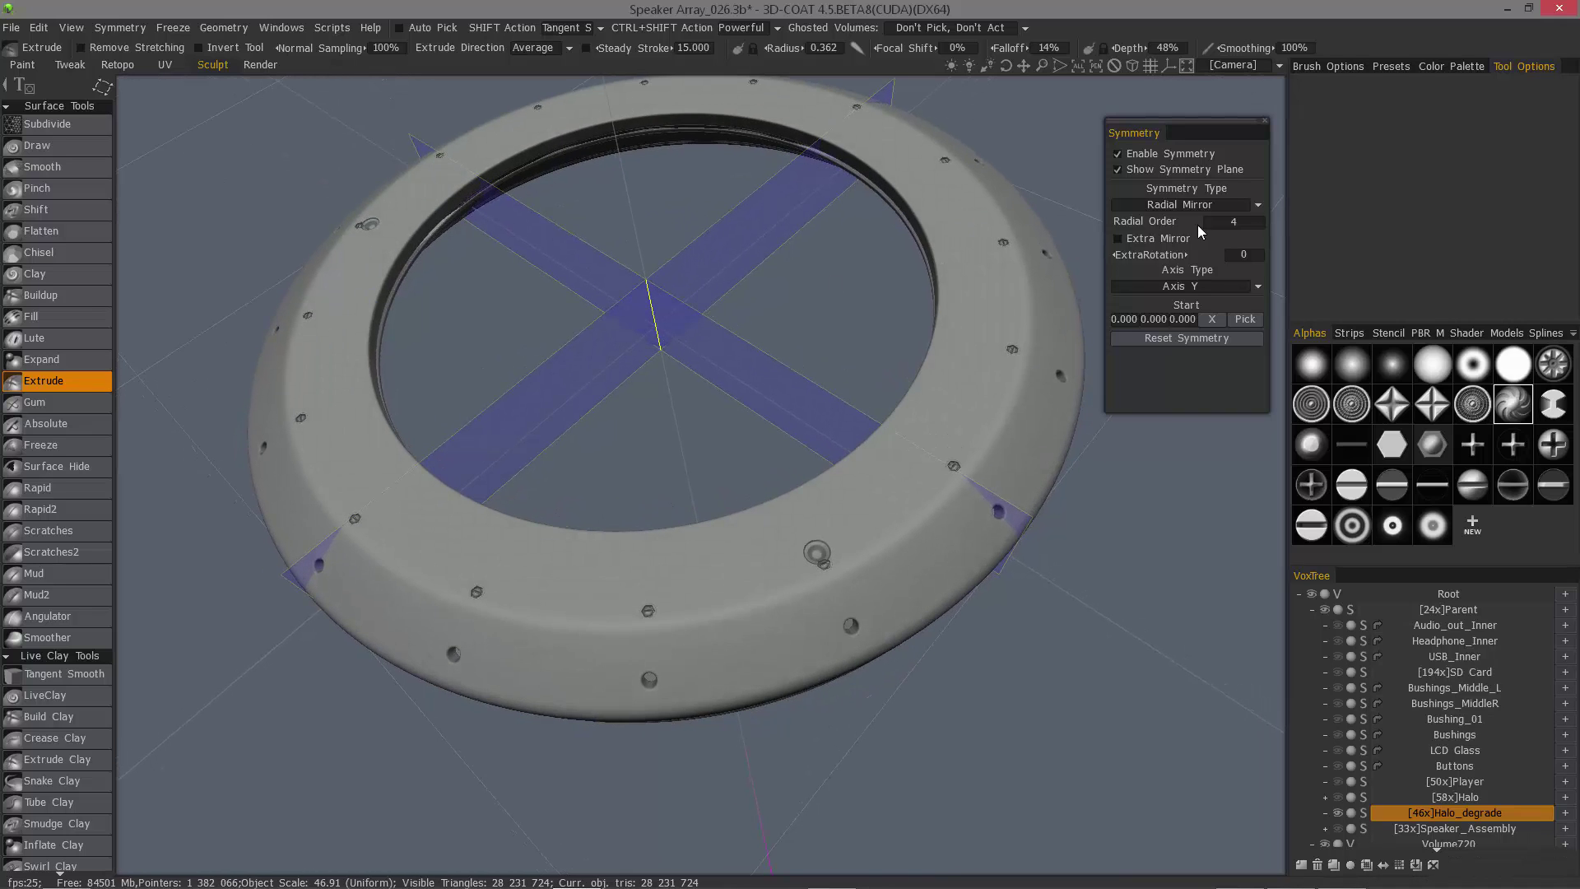
- Set the radial order of the Radial Mirror symmetry to 8
click(1232, 222)
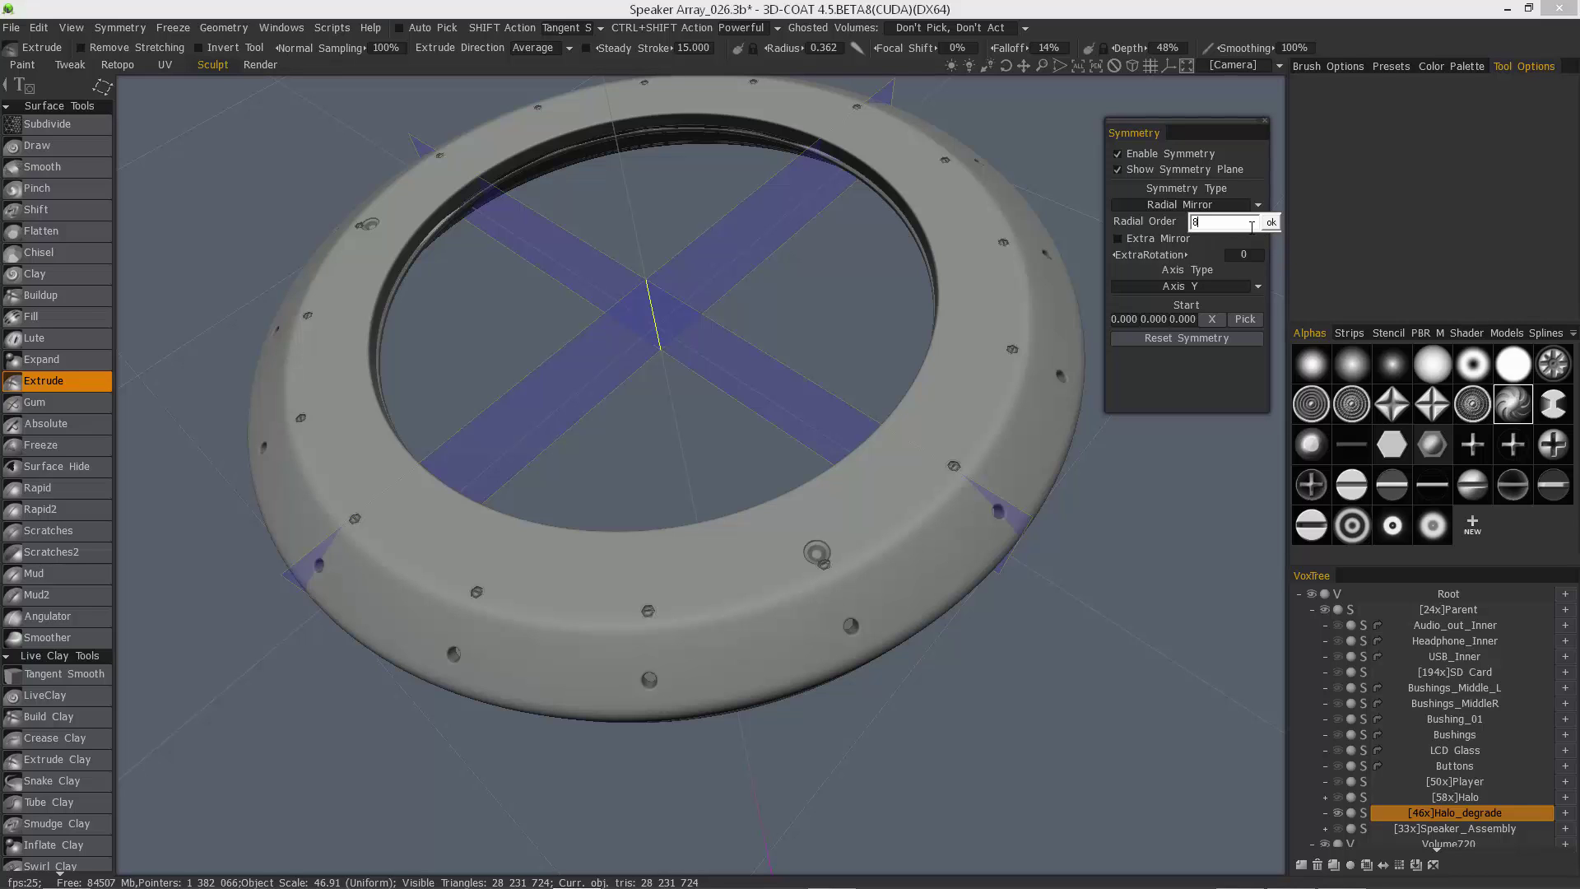
text(8)
click(1271, 223)
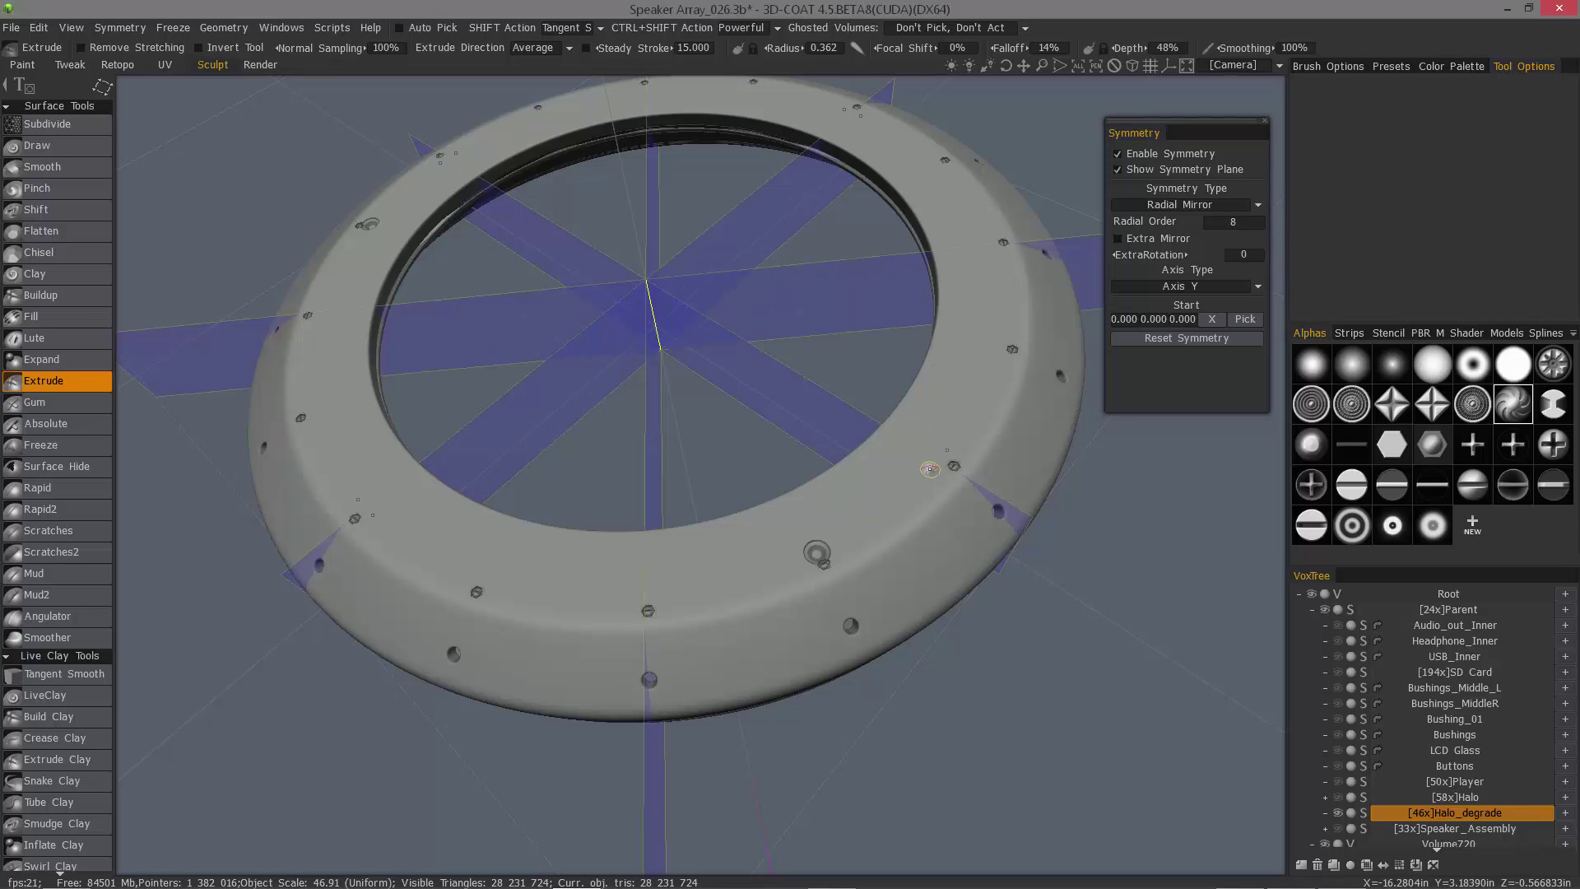
- Stamp the swirl on the ring's top face beside a mirror plane with a 0.584 brush radius and inspect the mirrored copies
drag(875, 302, 750, 258)
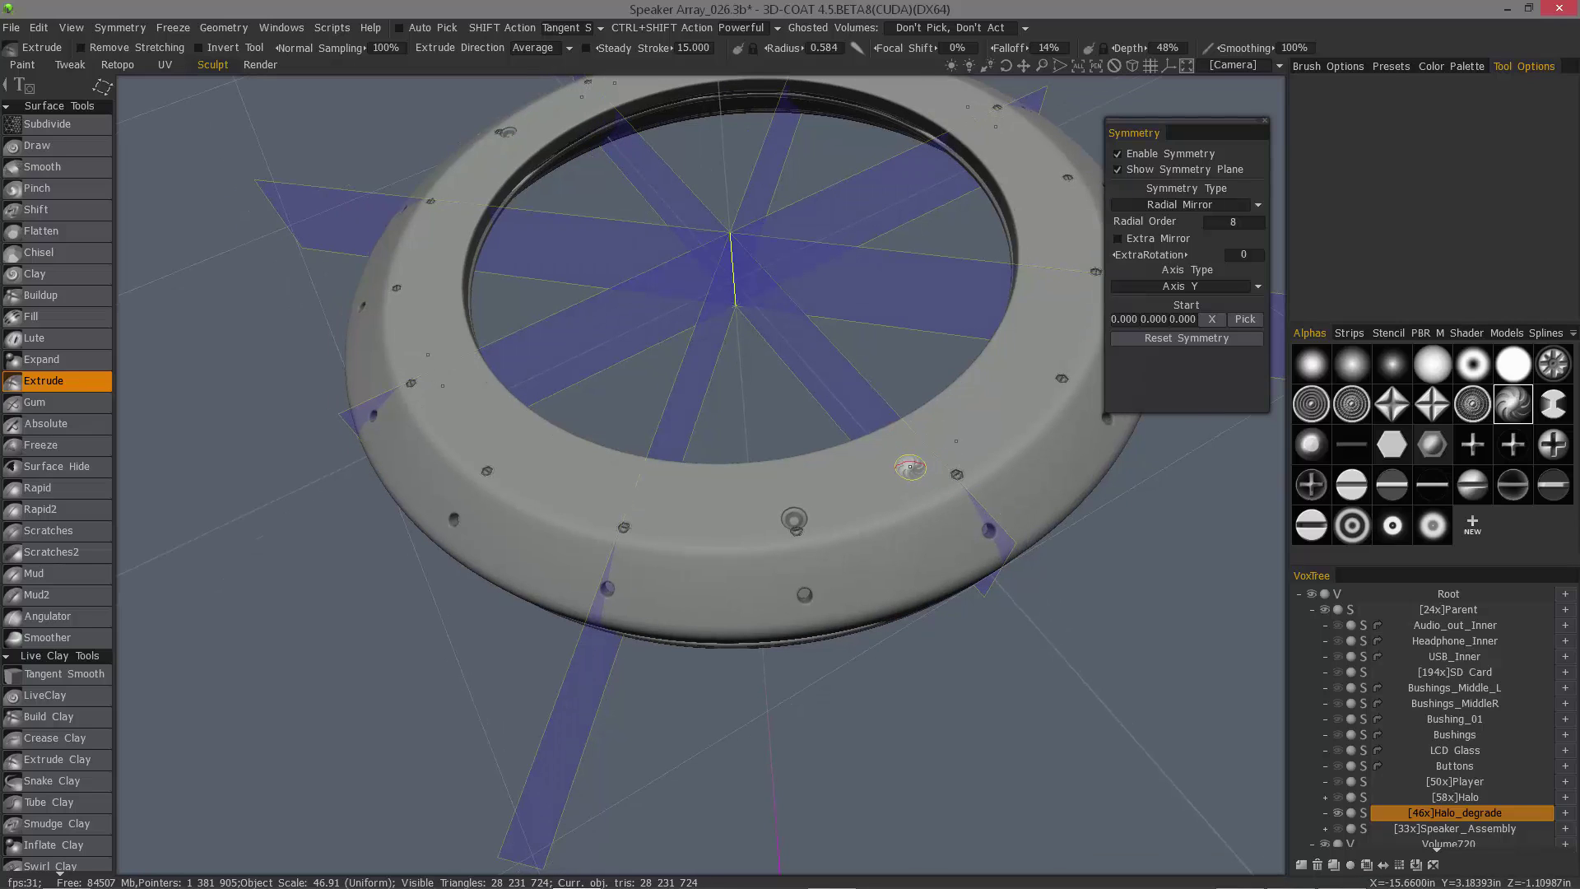
click(917, 462)
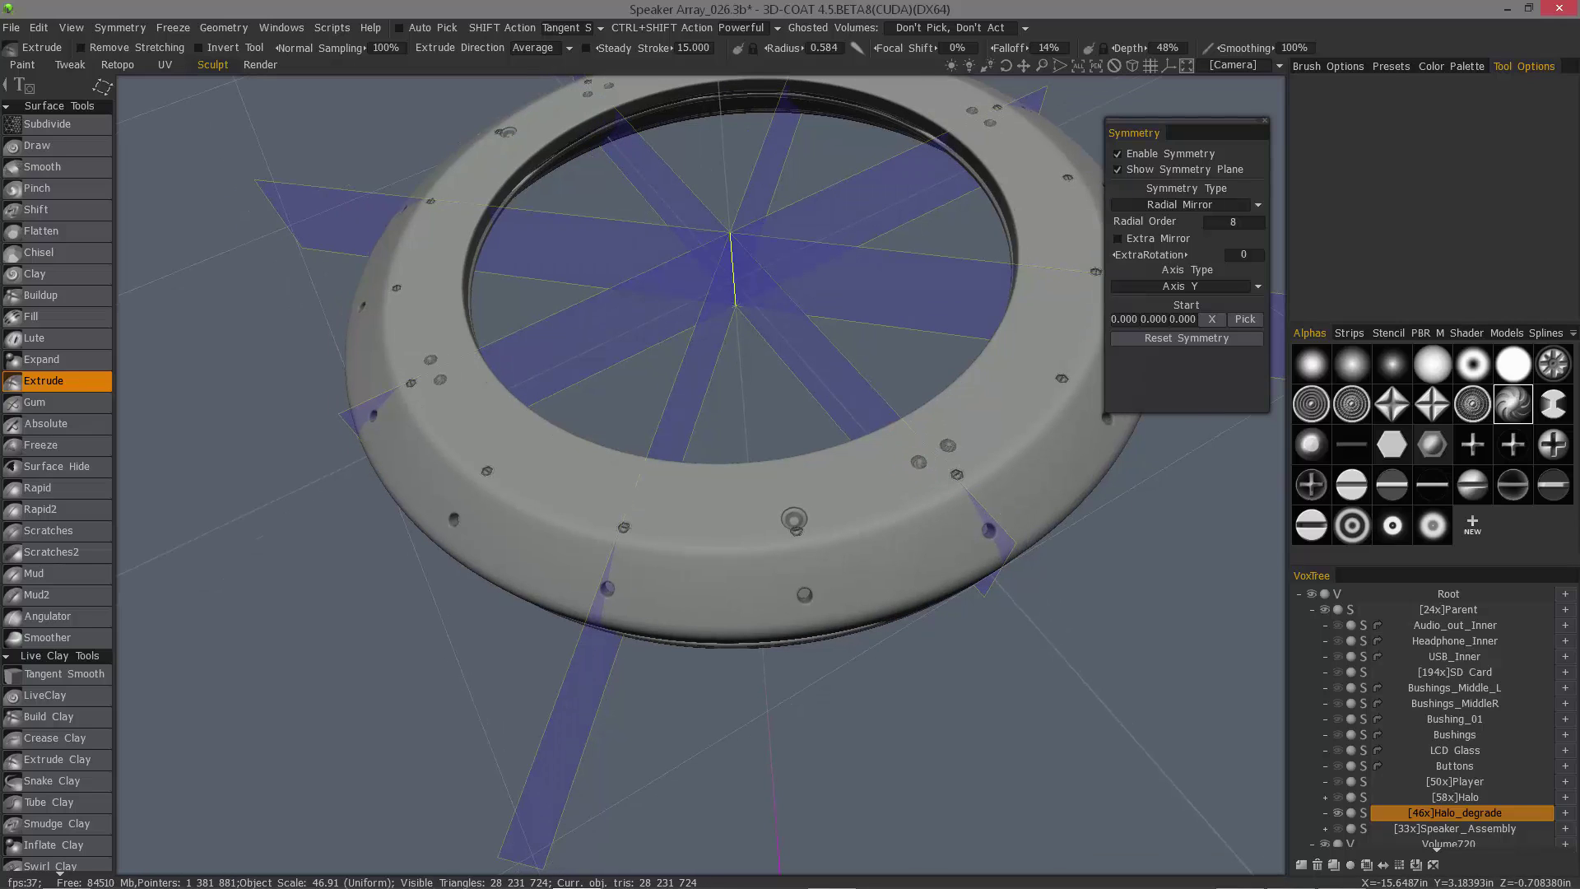
click(930, 461)
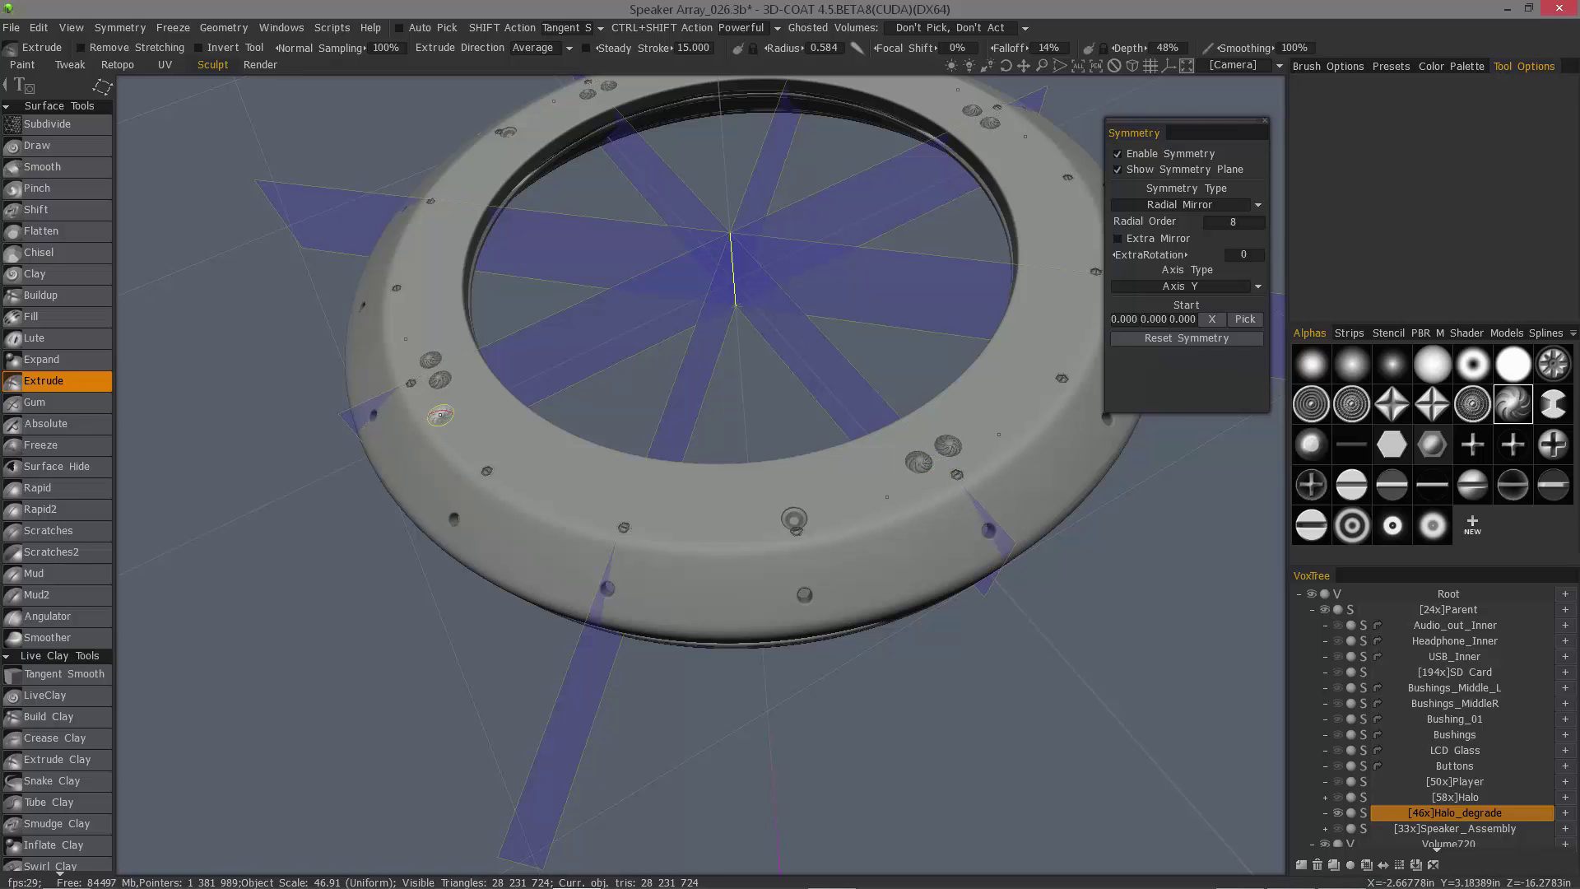
alt+drag(440, 415, 567, 405)
alt+middle_drag(568, 404, 411, 412)
alt+drag(647, 709, 749, 712)
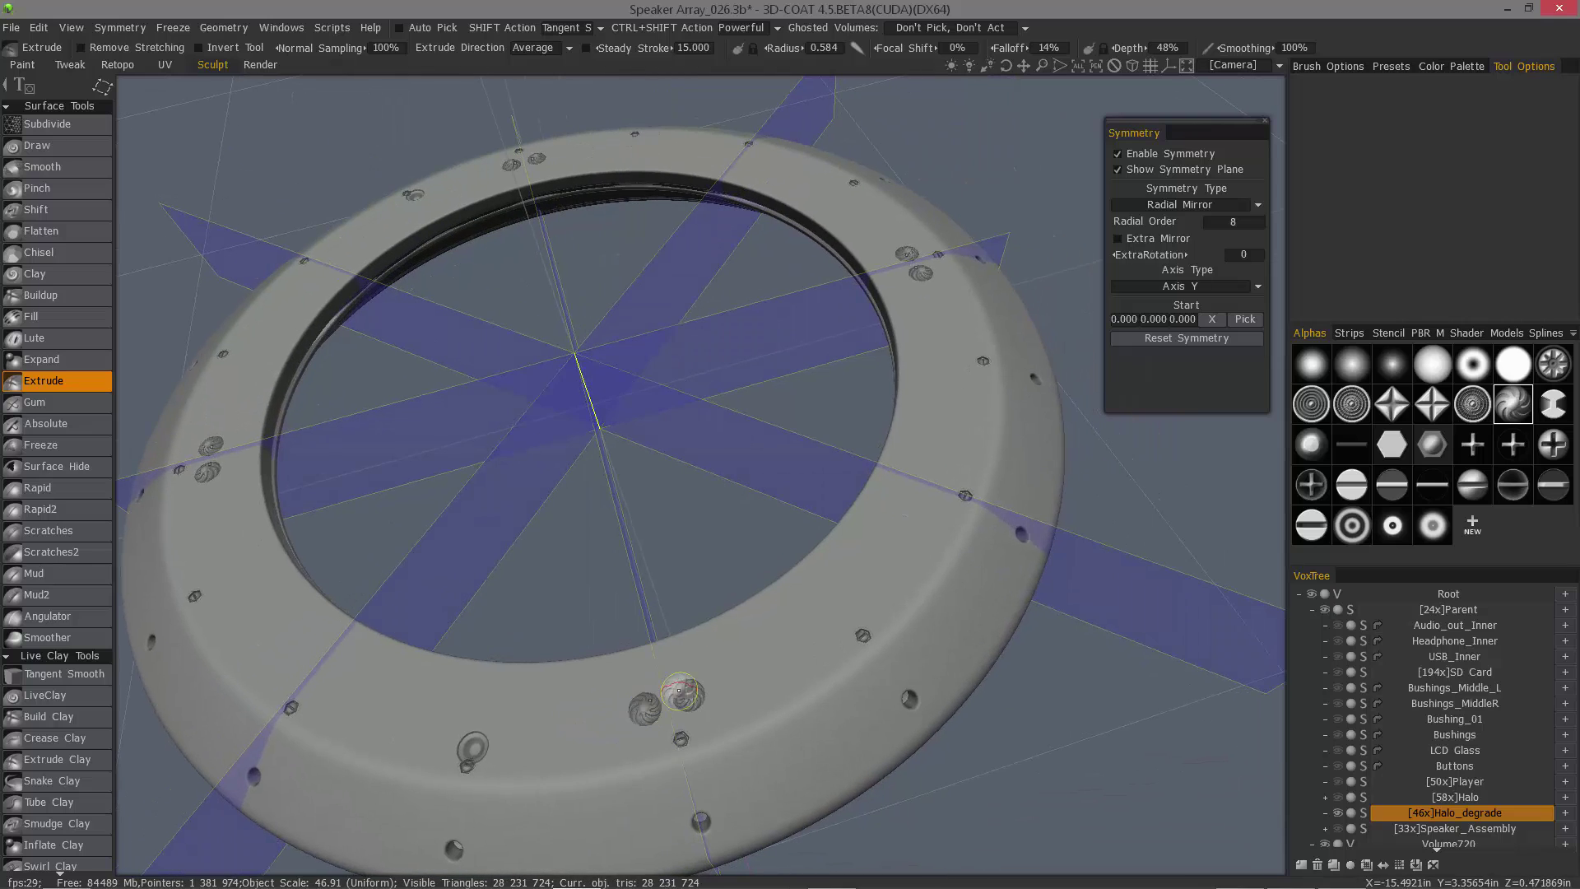
right_drag(683, 689, 647, 709)
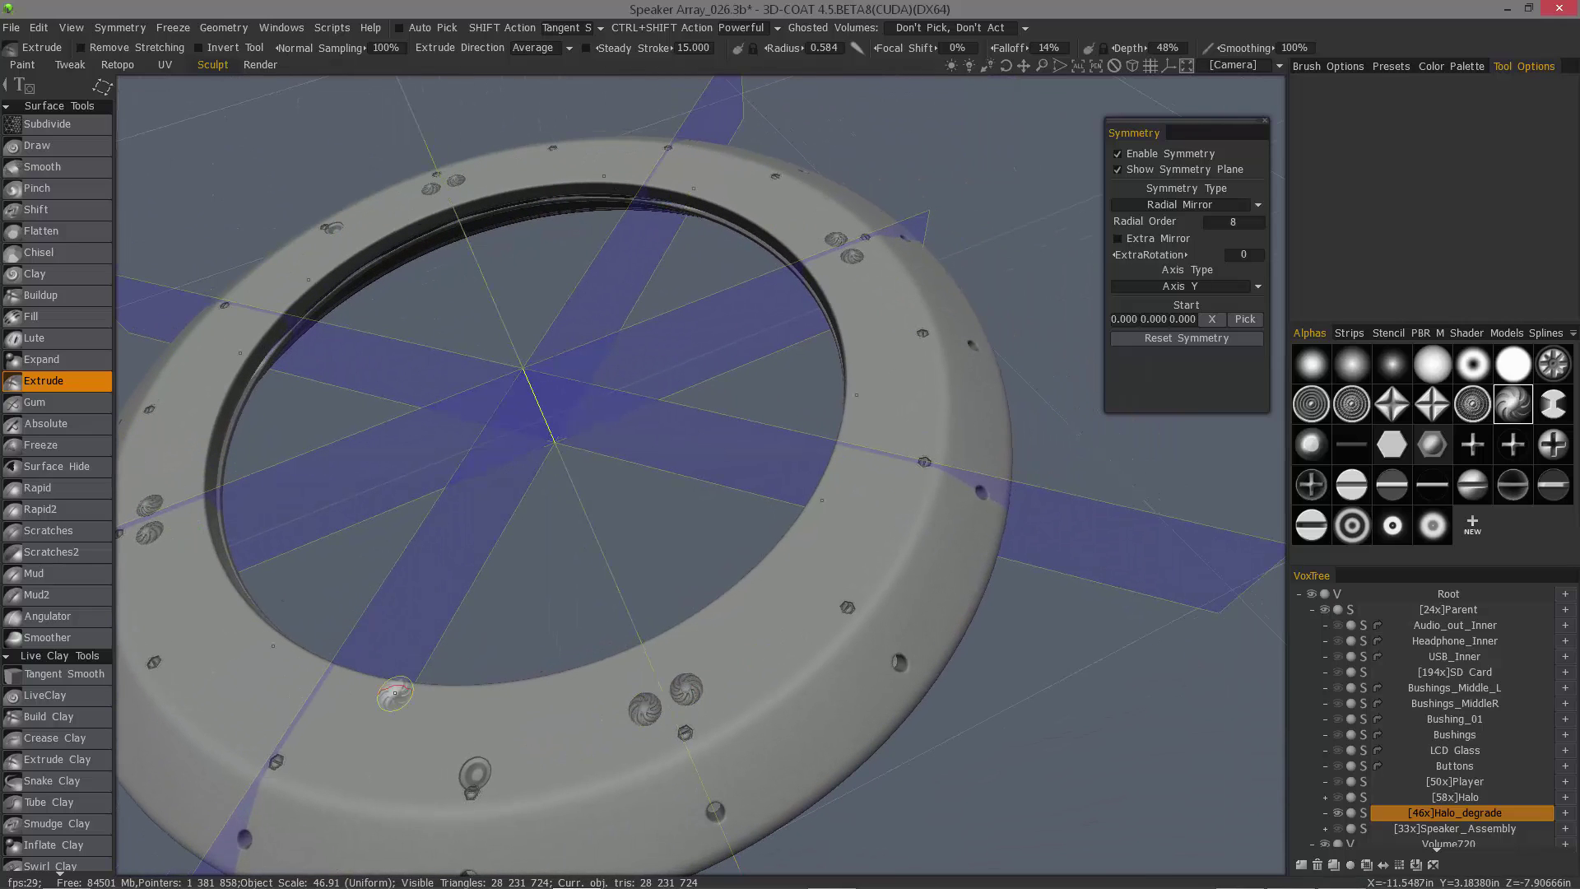
alt+middle_drag(623, 689, 644, 689)
scroll(645, 688, down, 1)
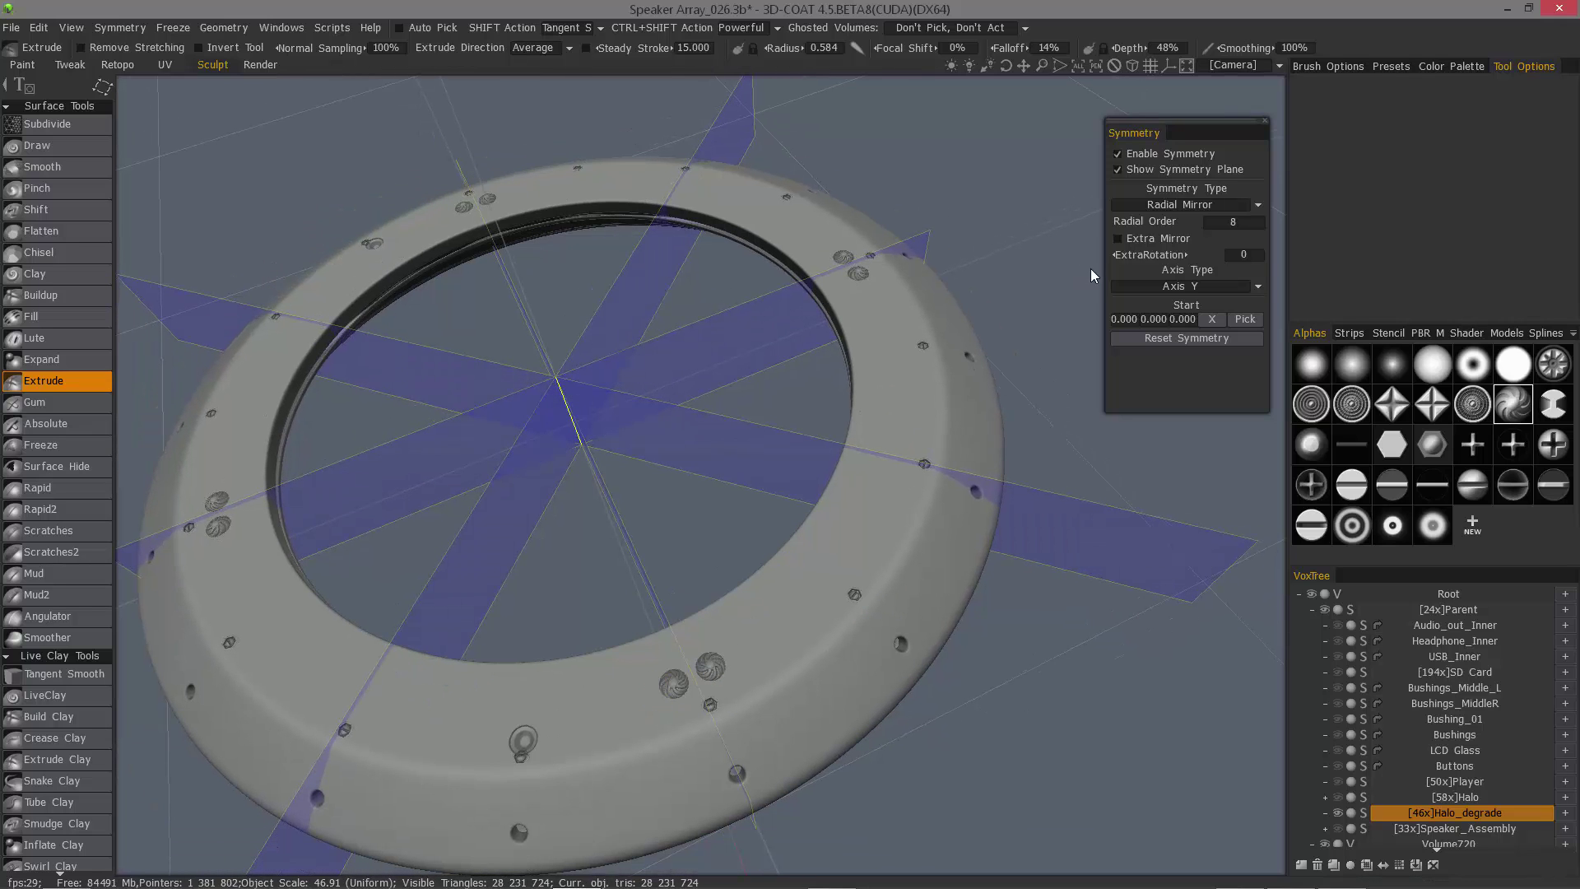
- Try the Extra Mirror option on the ring and undo the swirl stamps
click(1118, 240)
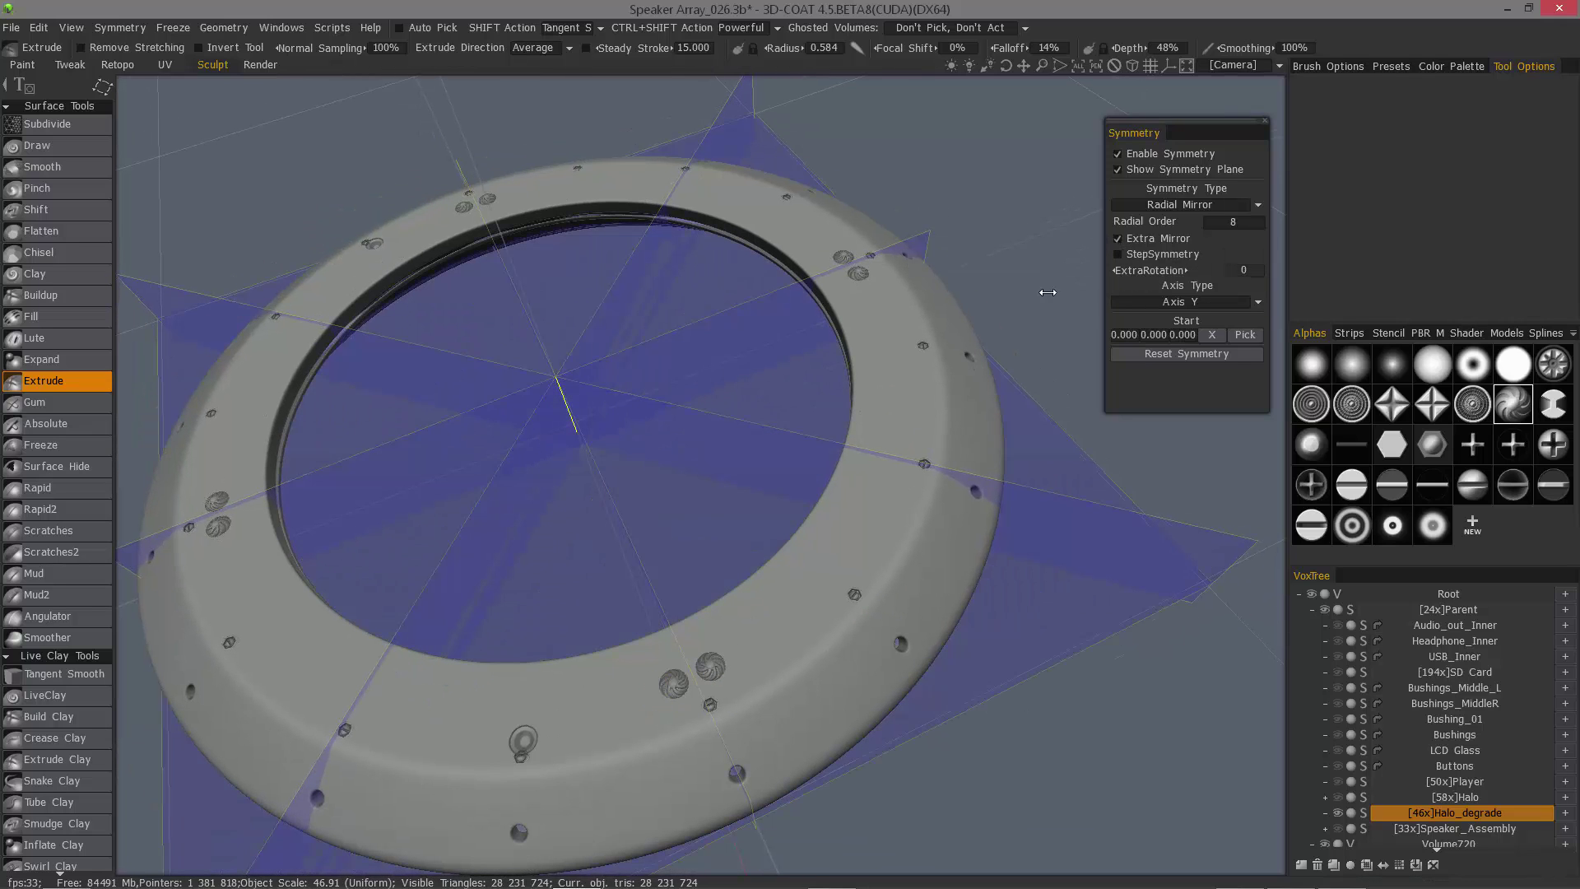
right_drag(708, 526, 770, 572)
alt+drag(770, 573, 954, 594)
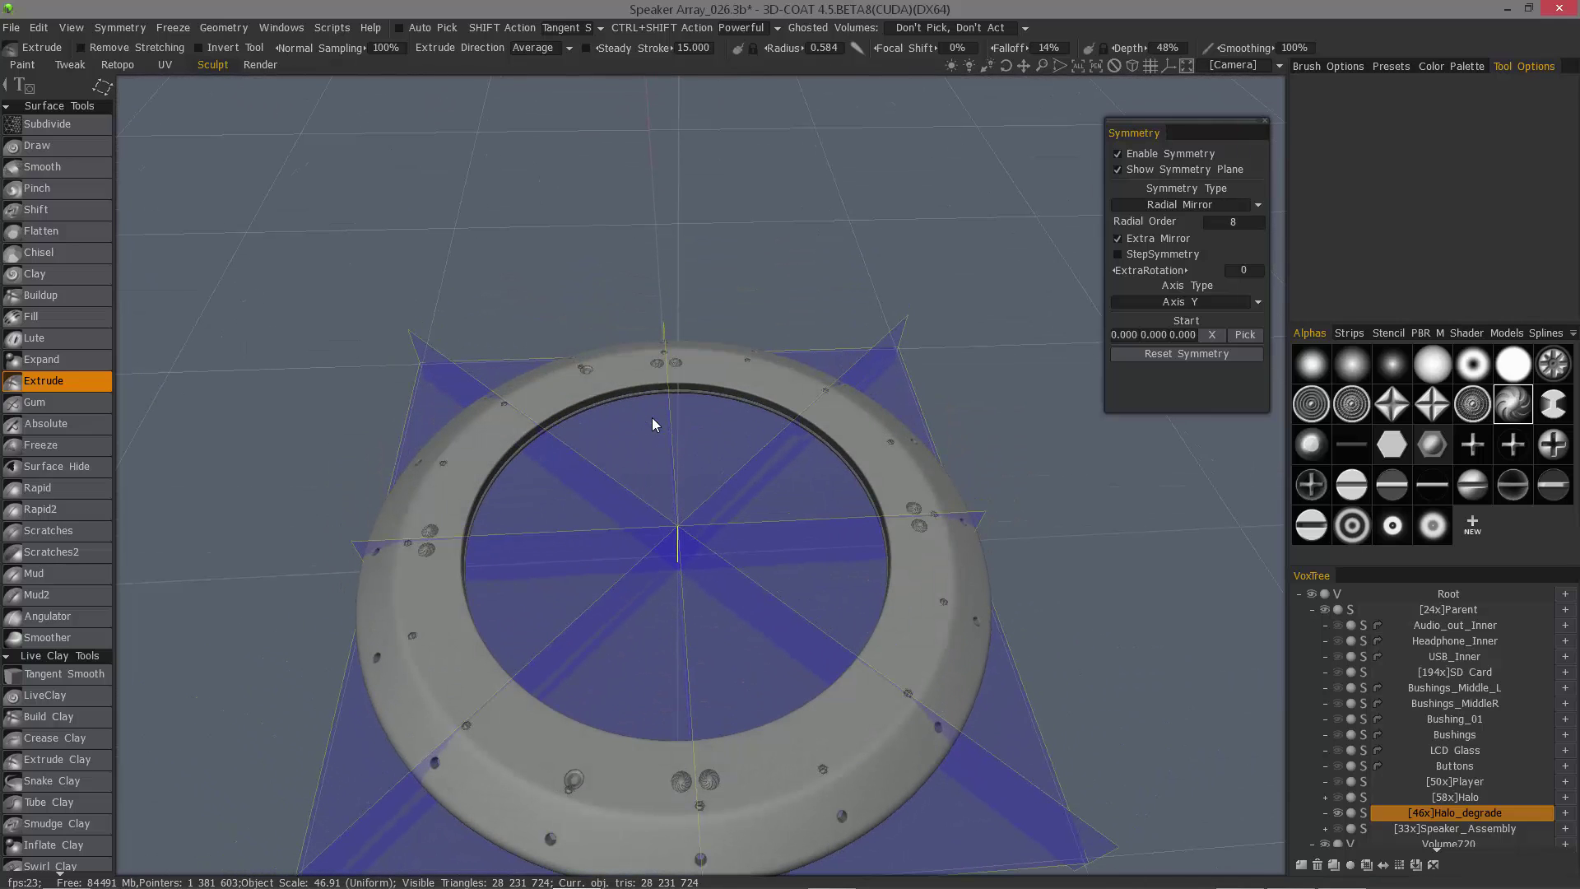
key(ctrl+z)
key(ctrl+z)
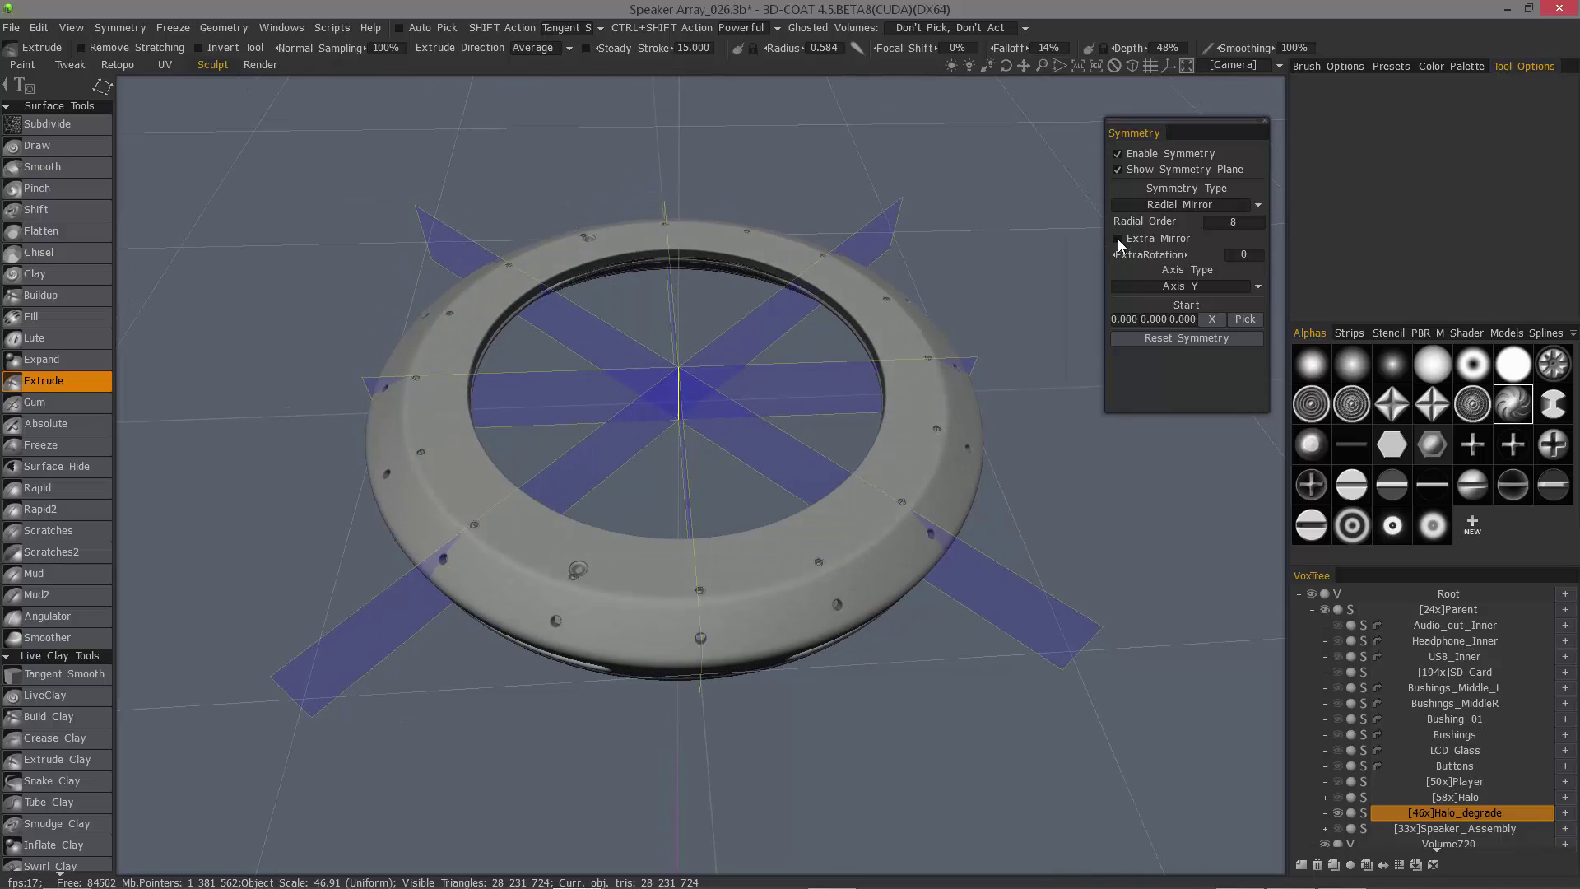
- Enable Extra Mirror, stamp the swirl on the ring's top face near a mirror plane, and inspect the ring from several angles
click(1118, 238)
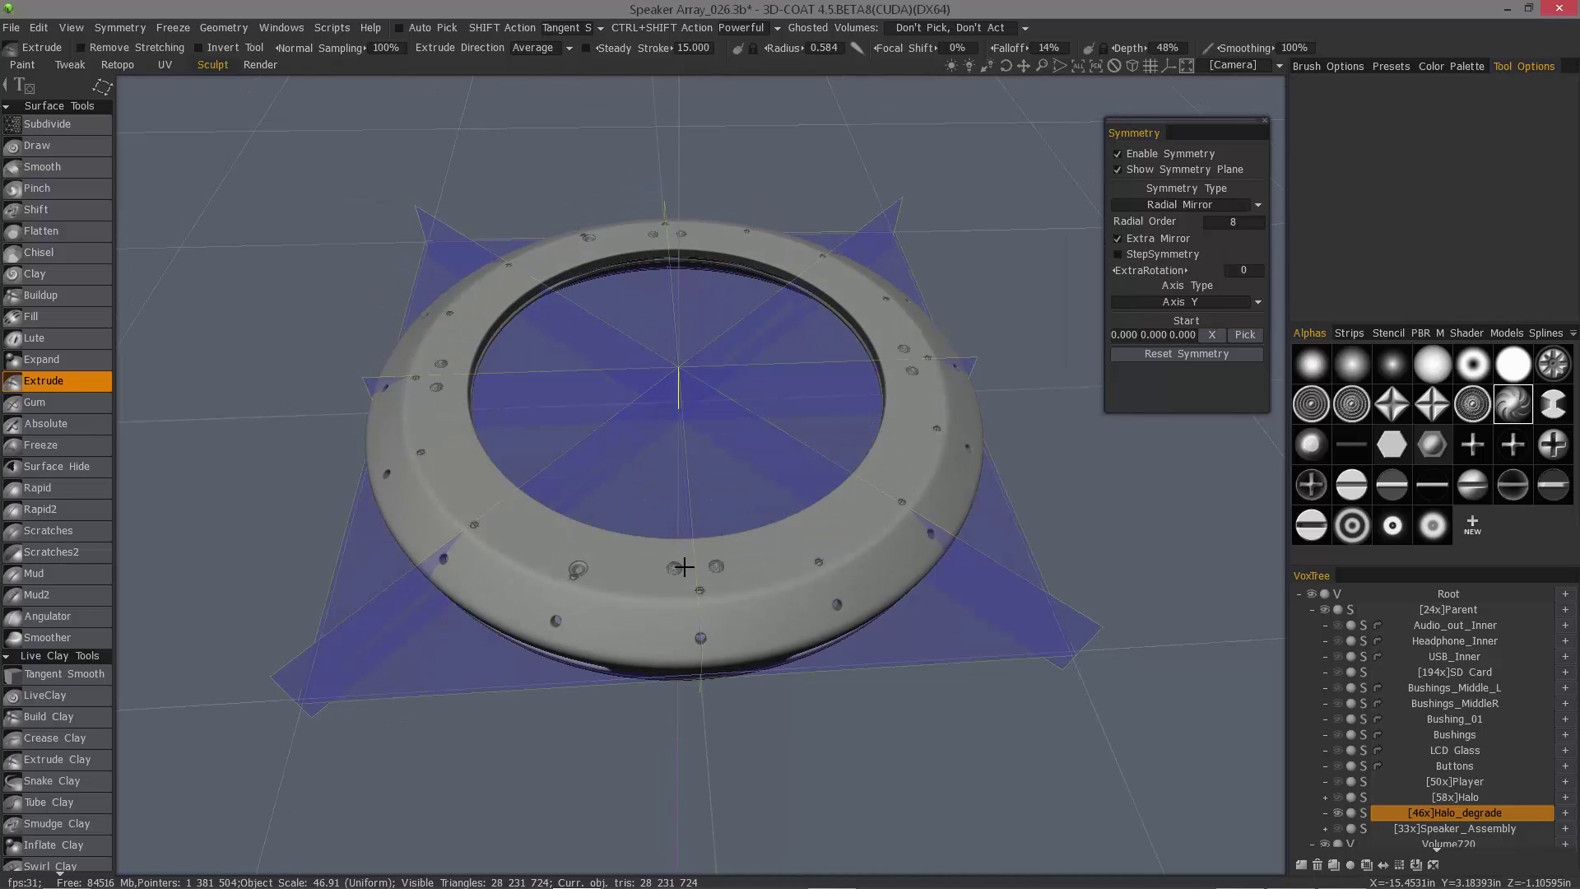
drag(696, 565, 687, 565)
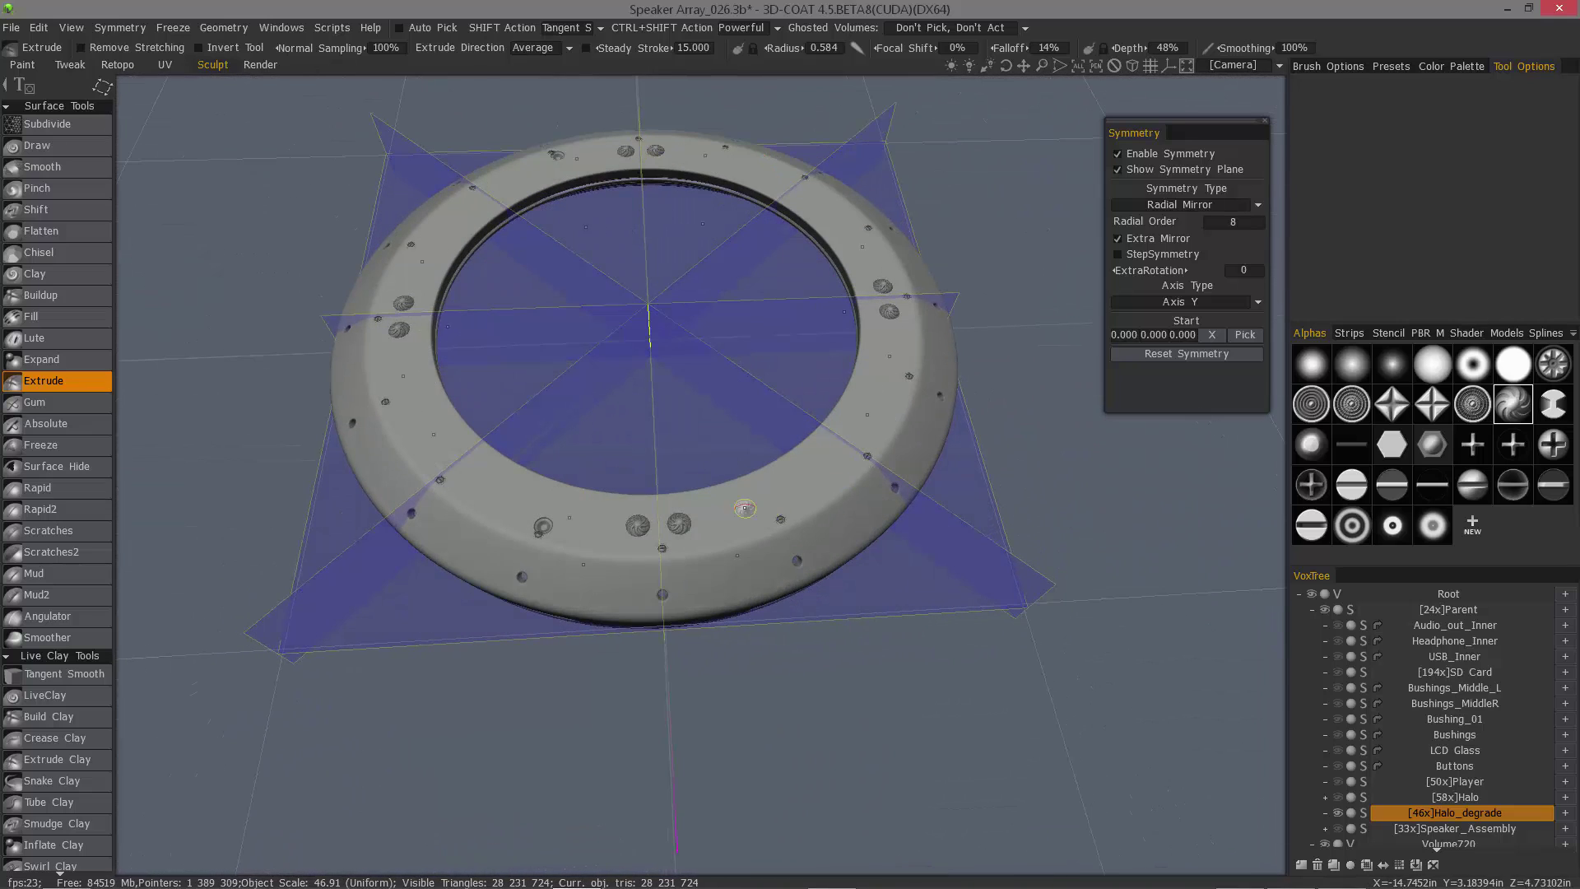
alt+drag(728, 522, 625, 543)
alt+drag(679, 651, 695, 689)
alt+drag(1178, 413, 969, 436)
alt+drag(1122, 270, 1127, 258)
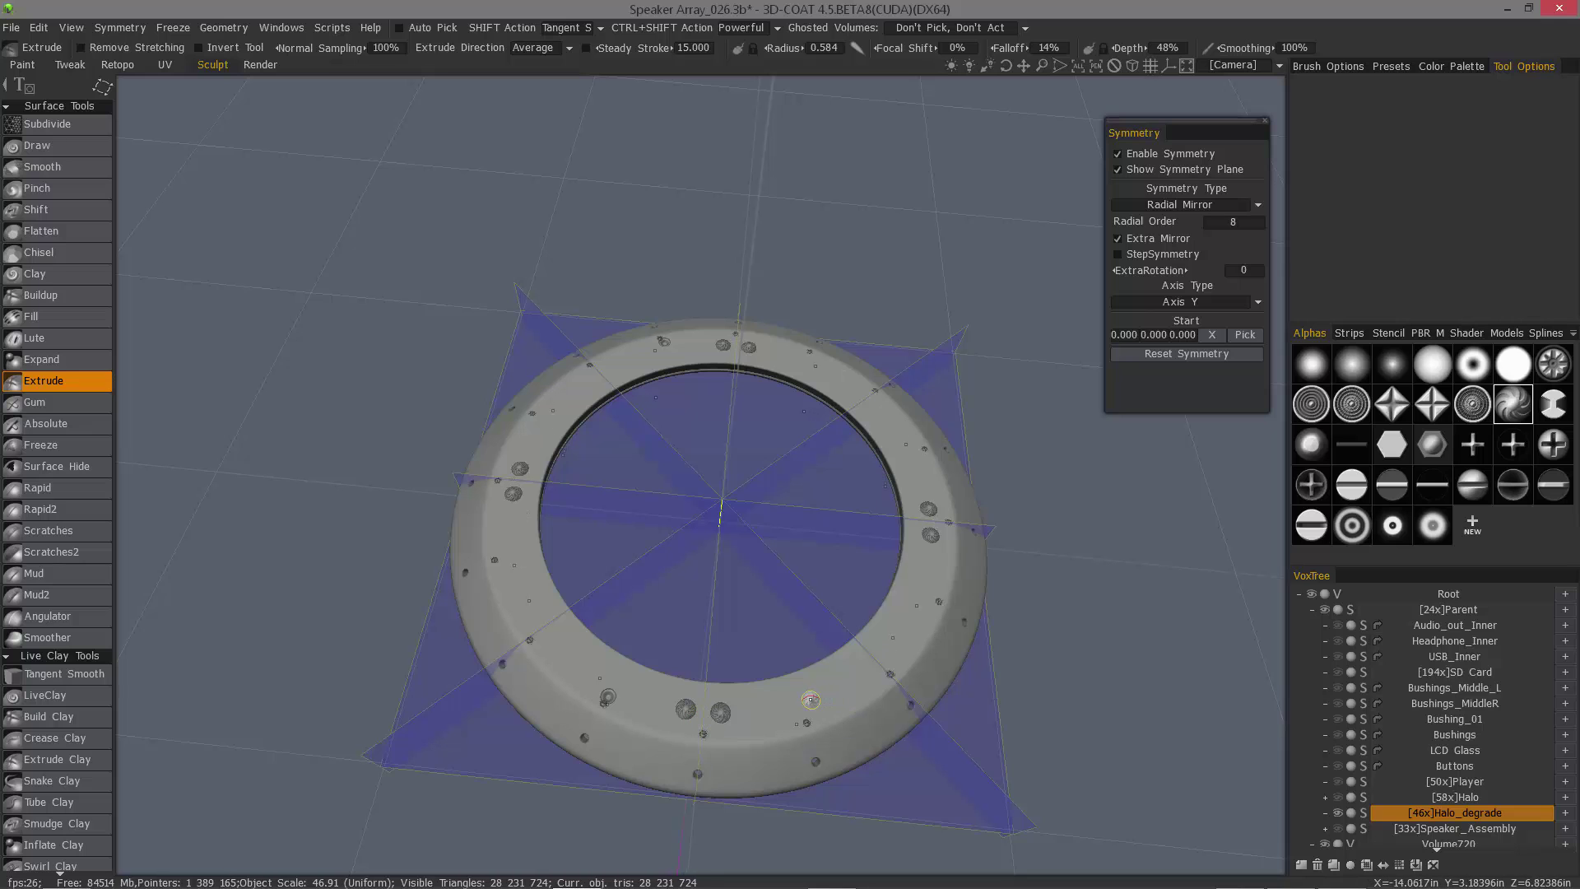
mouse_move(832, 700)
alt+mouse_down()
mouse_move(801, 692)
mouse_move(803, 705)
alt+mouse_up()
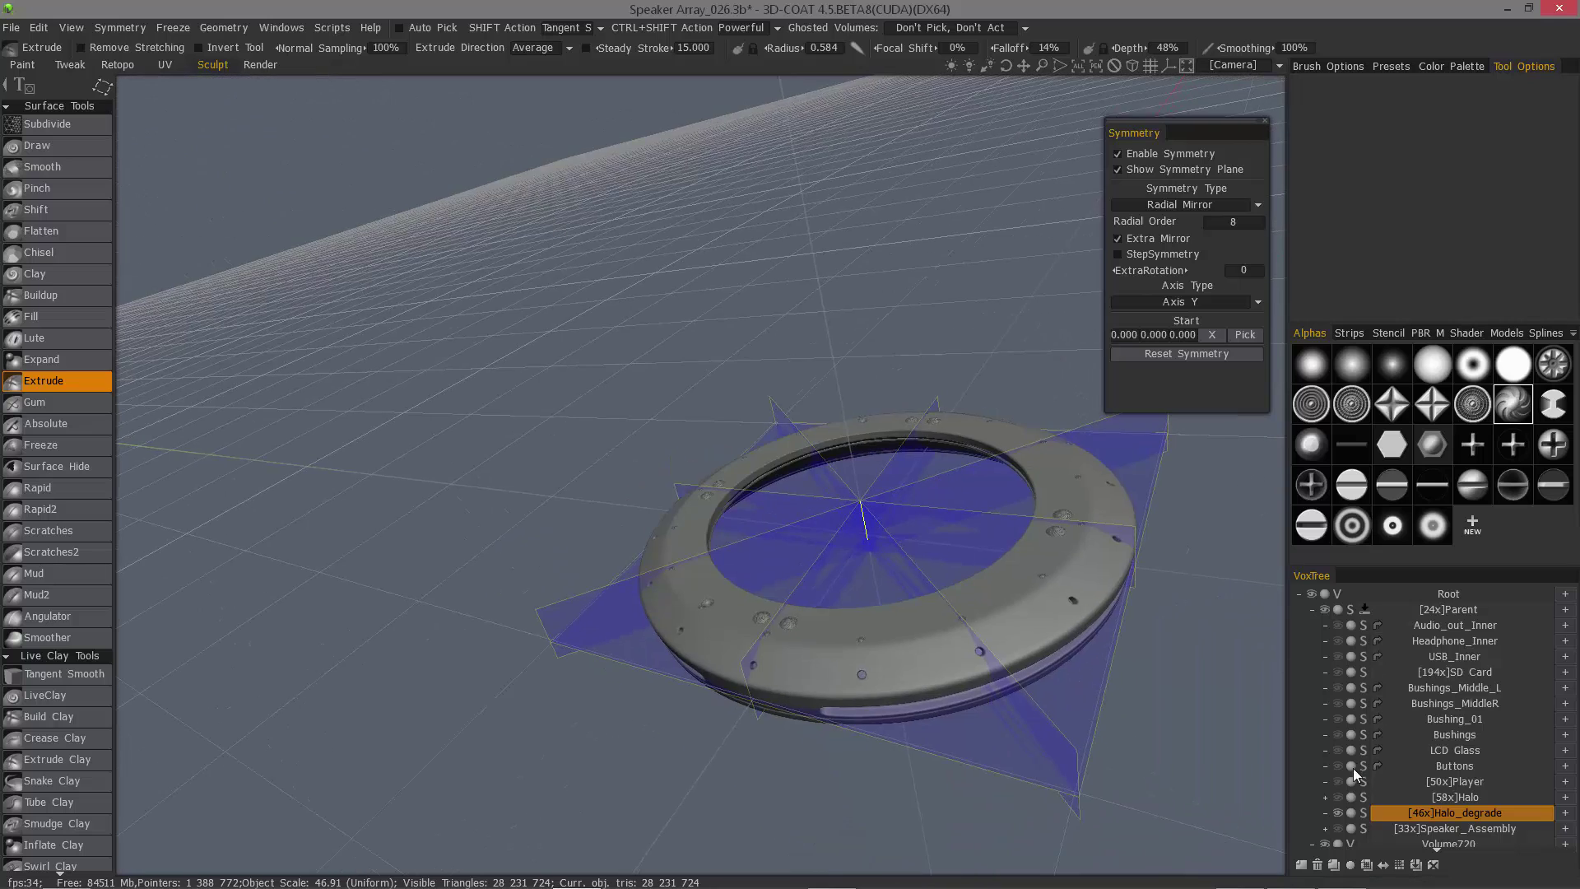
- Make the Volume720 layer active and start the Primitives tool
click(1372, 819)
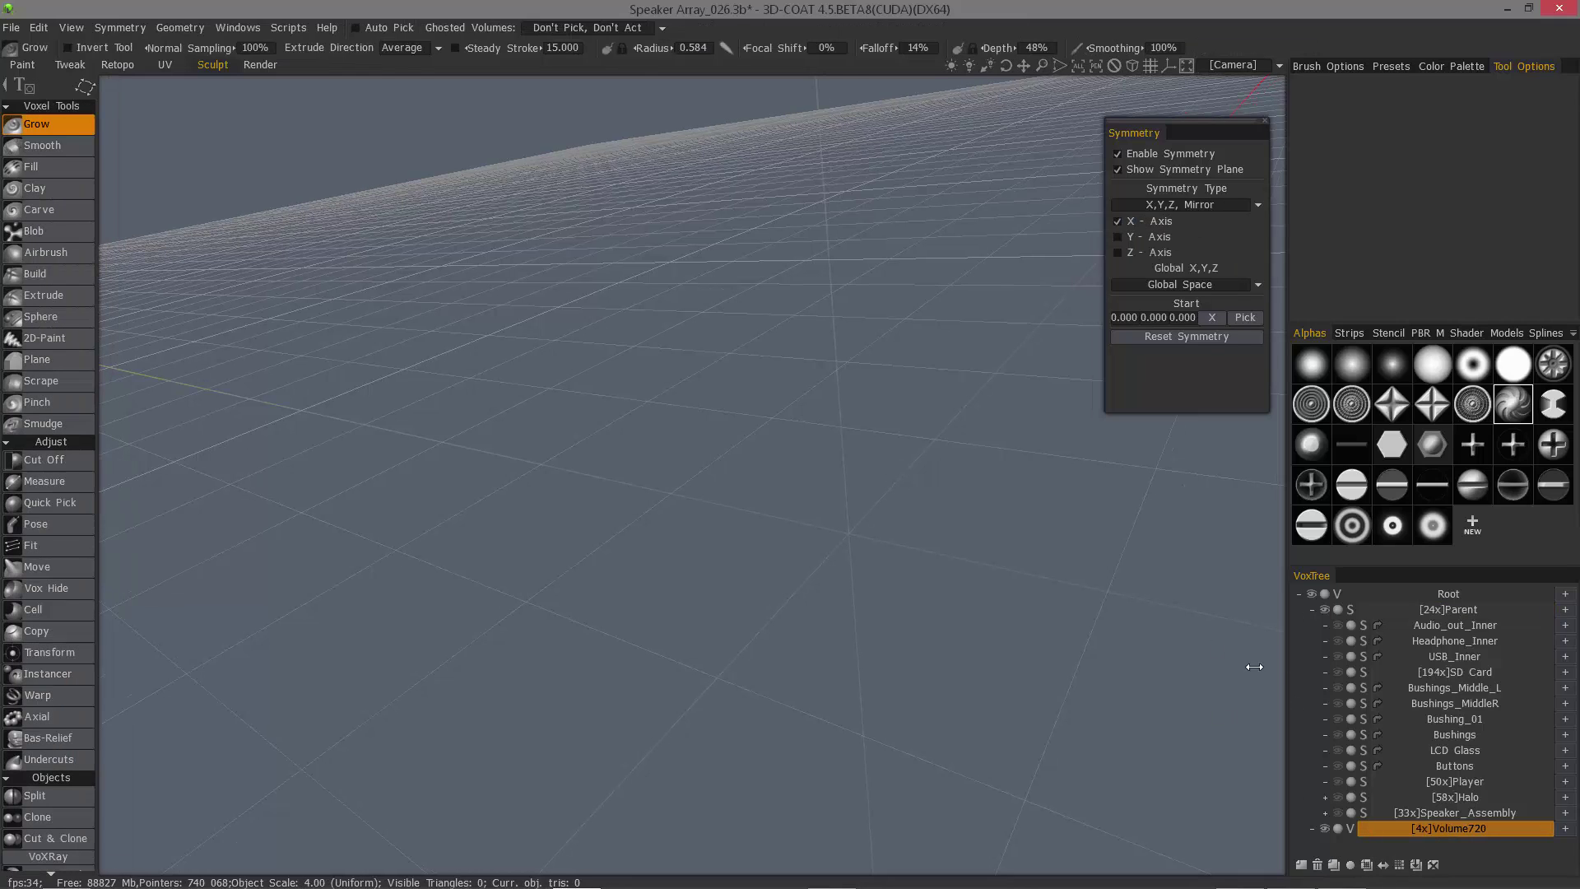
middle_drag(62, 693, 106, 357)
click(46, 772)
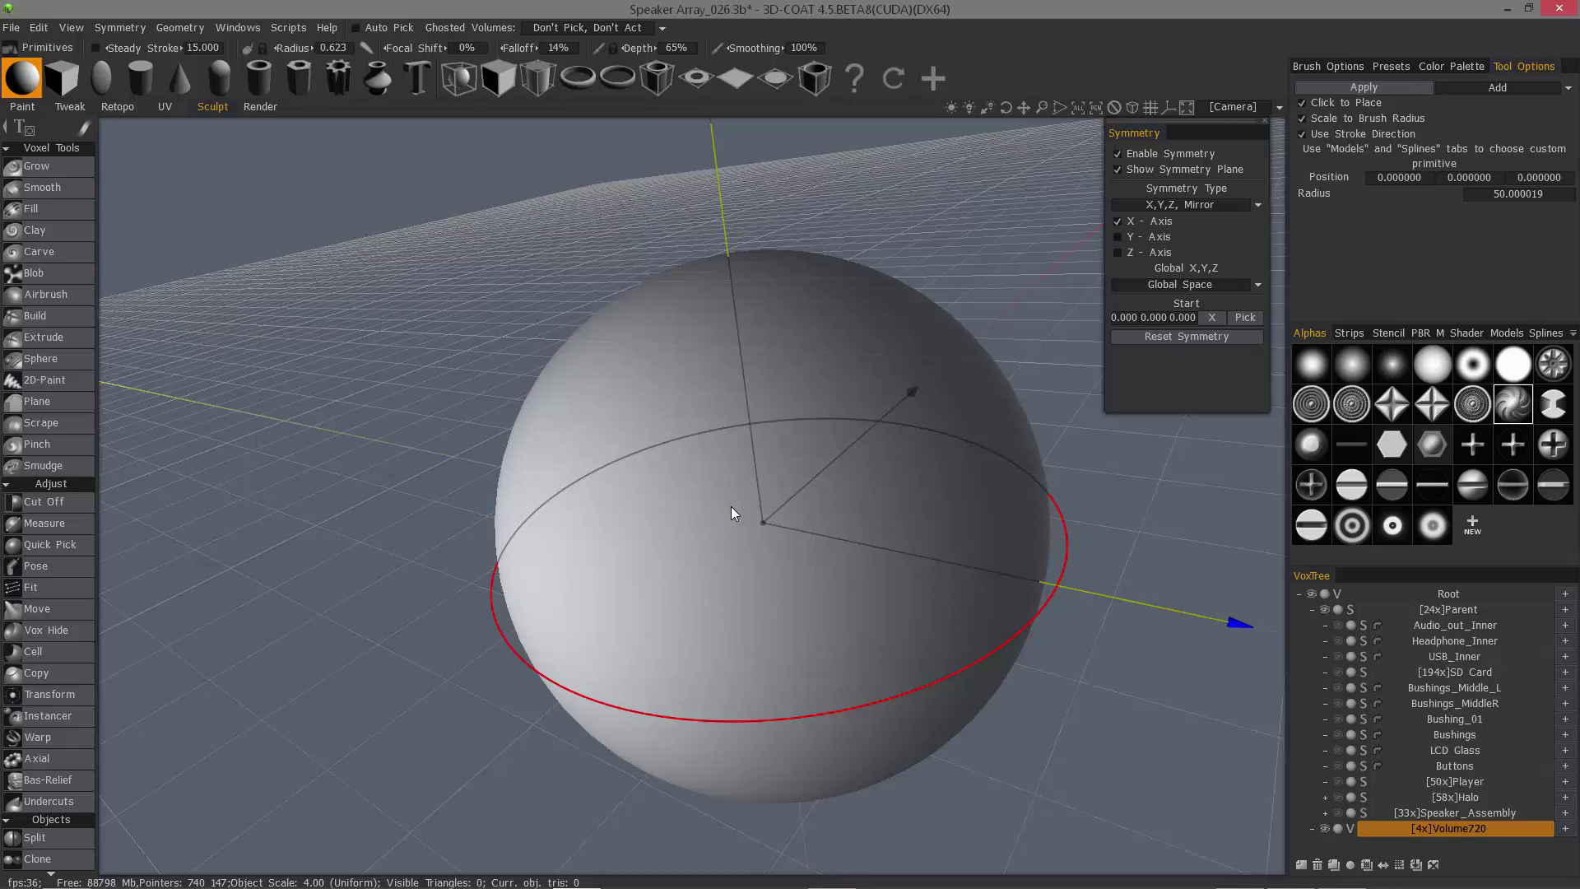
alt+right_drag(730, 506, 831, 231)
alt+drag(831, 231, 798, 220)
alt+right_drag(798, 220, 805, 217)
alt+drag(804, 217, 844, 245)
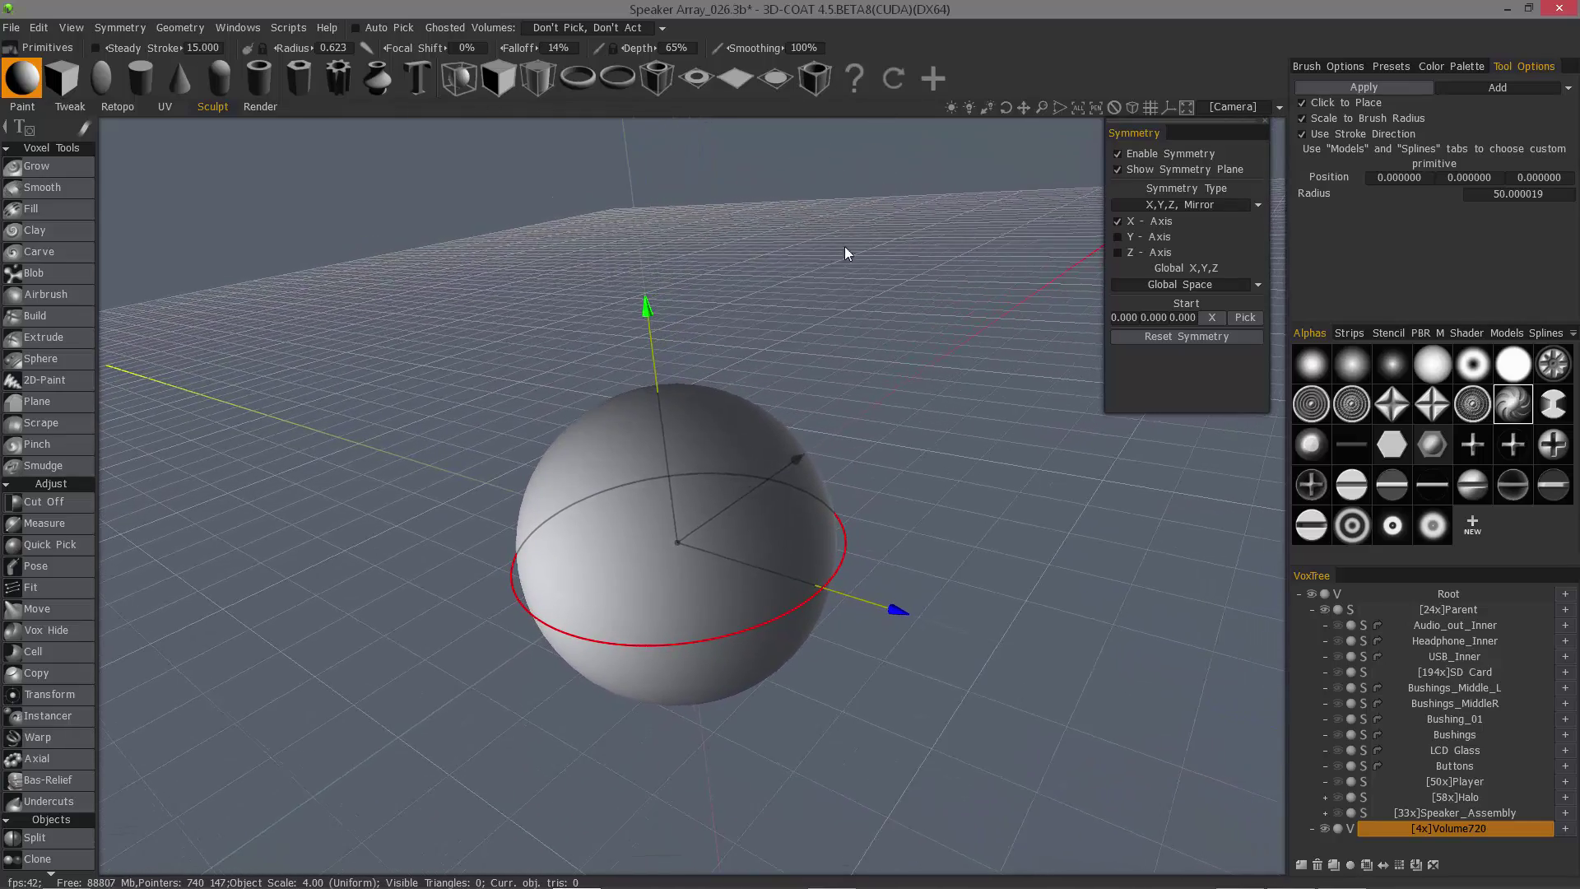
- Load the faceted ellipsoid from the model library as the custom primitive
click(1512, 333)
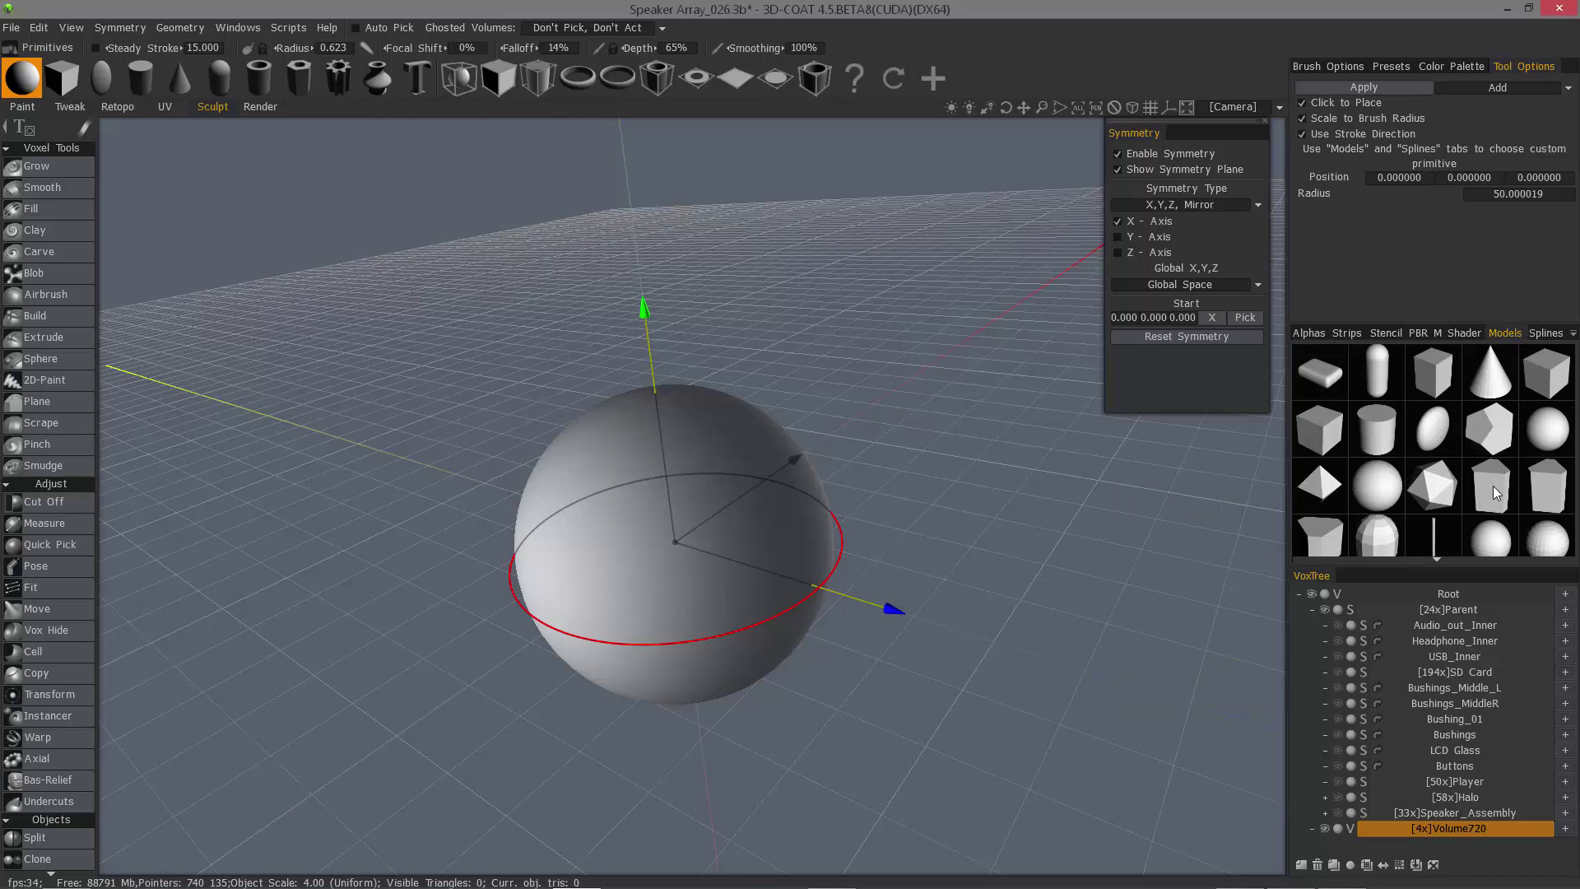
scroll(1440, 352, down, 2)
scroll(1442, 398, up, 2)
mouse_move(1444, 477)
scroll(1439, 379, down, 2)
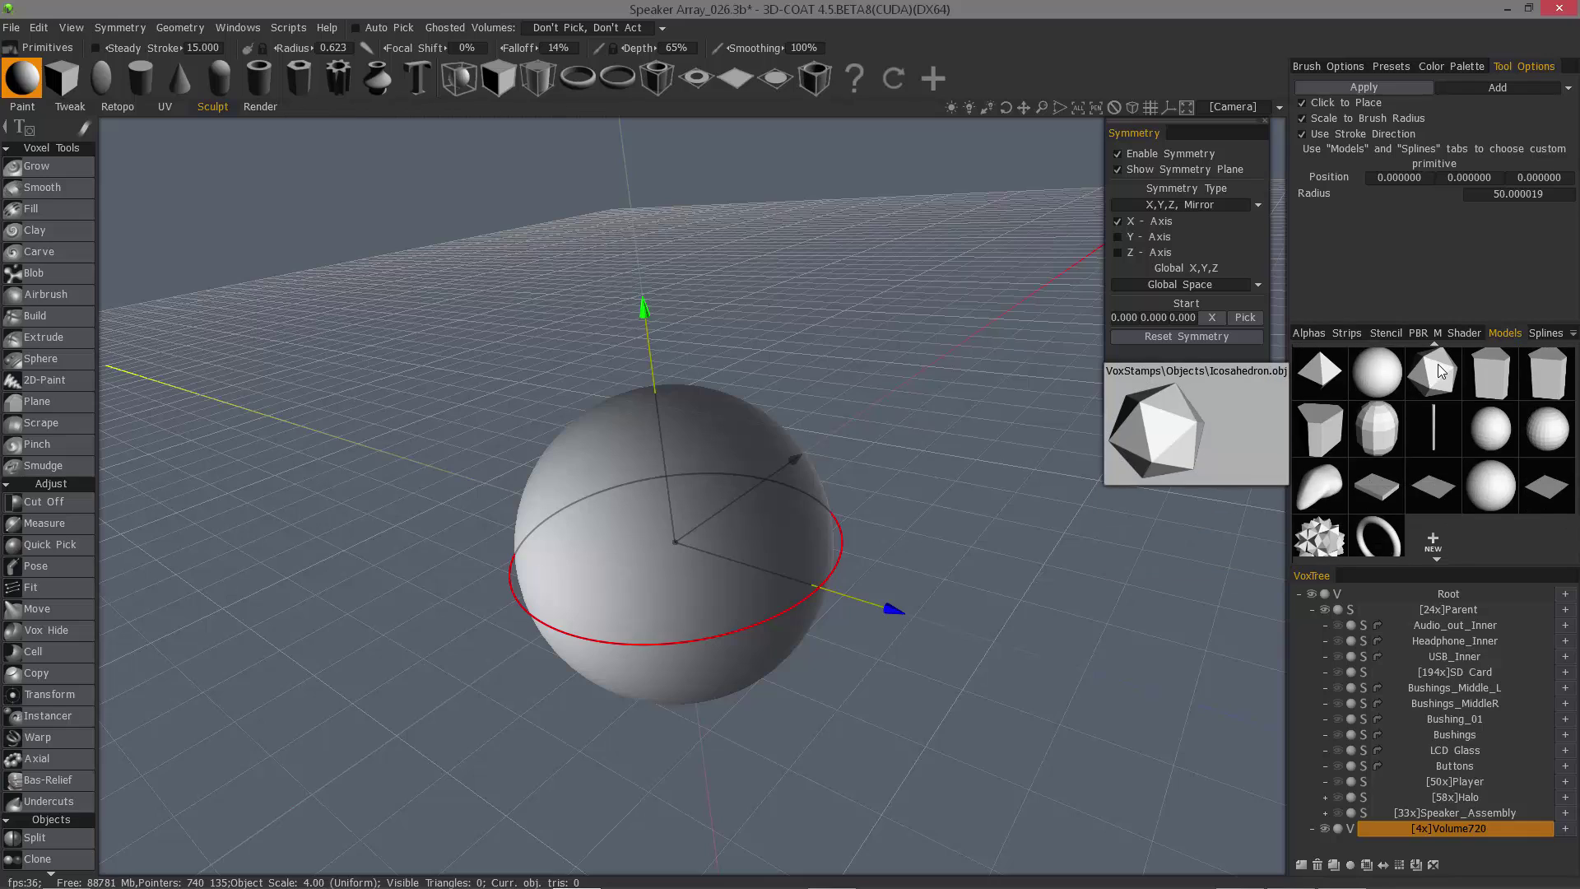
click(1379, 423)
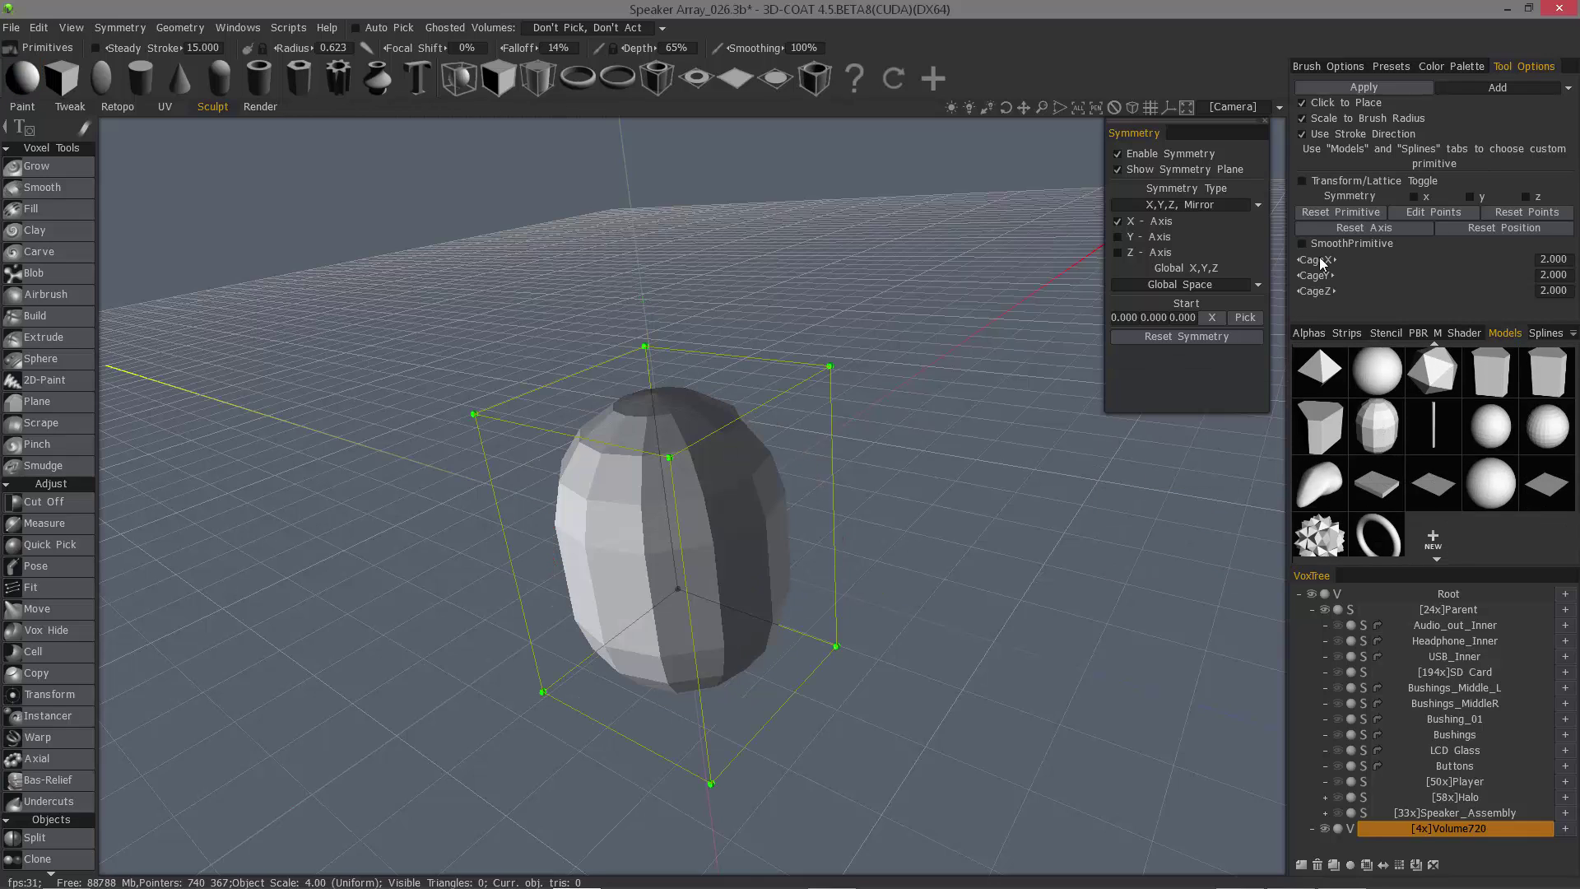
- Squash the faceted primitive vertically with Transform/Lattice Toggle on, apply it to the volume, and switch to the Grow tool
click(1301, 180)
drag(679, 452, 680, 499)
drag(864, 472, 810, 484)
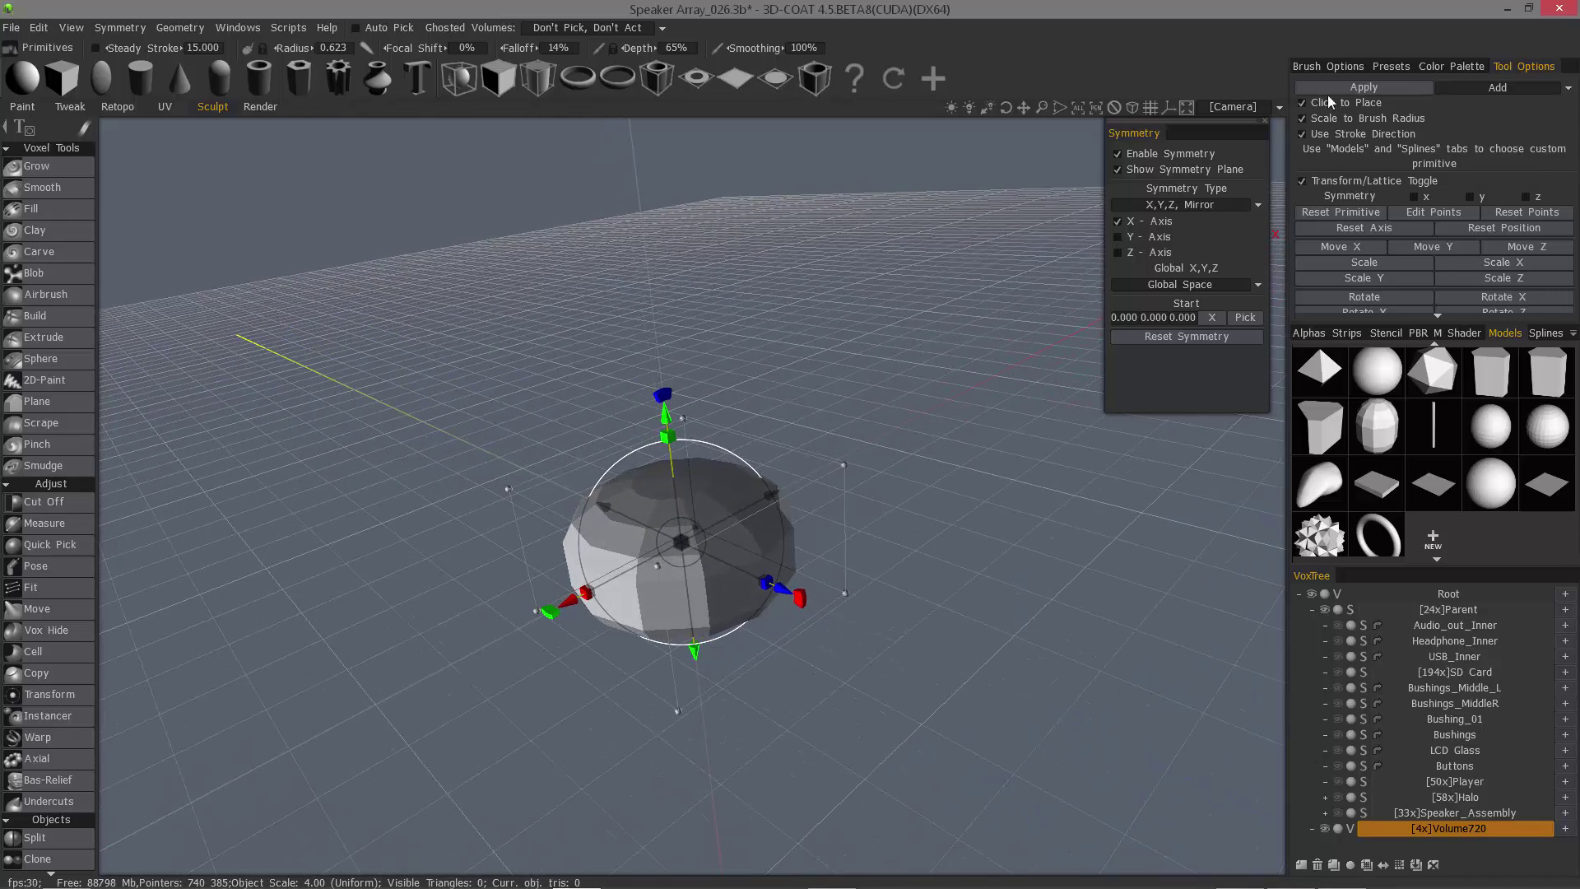
click(1356, 90)
click(36, 168)
alt+drag(707, 449, 750, 471)
alt+right_drag(750, 471, 761, 485)
alt+drag(761, 486, 770, 526)
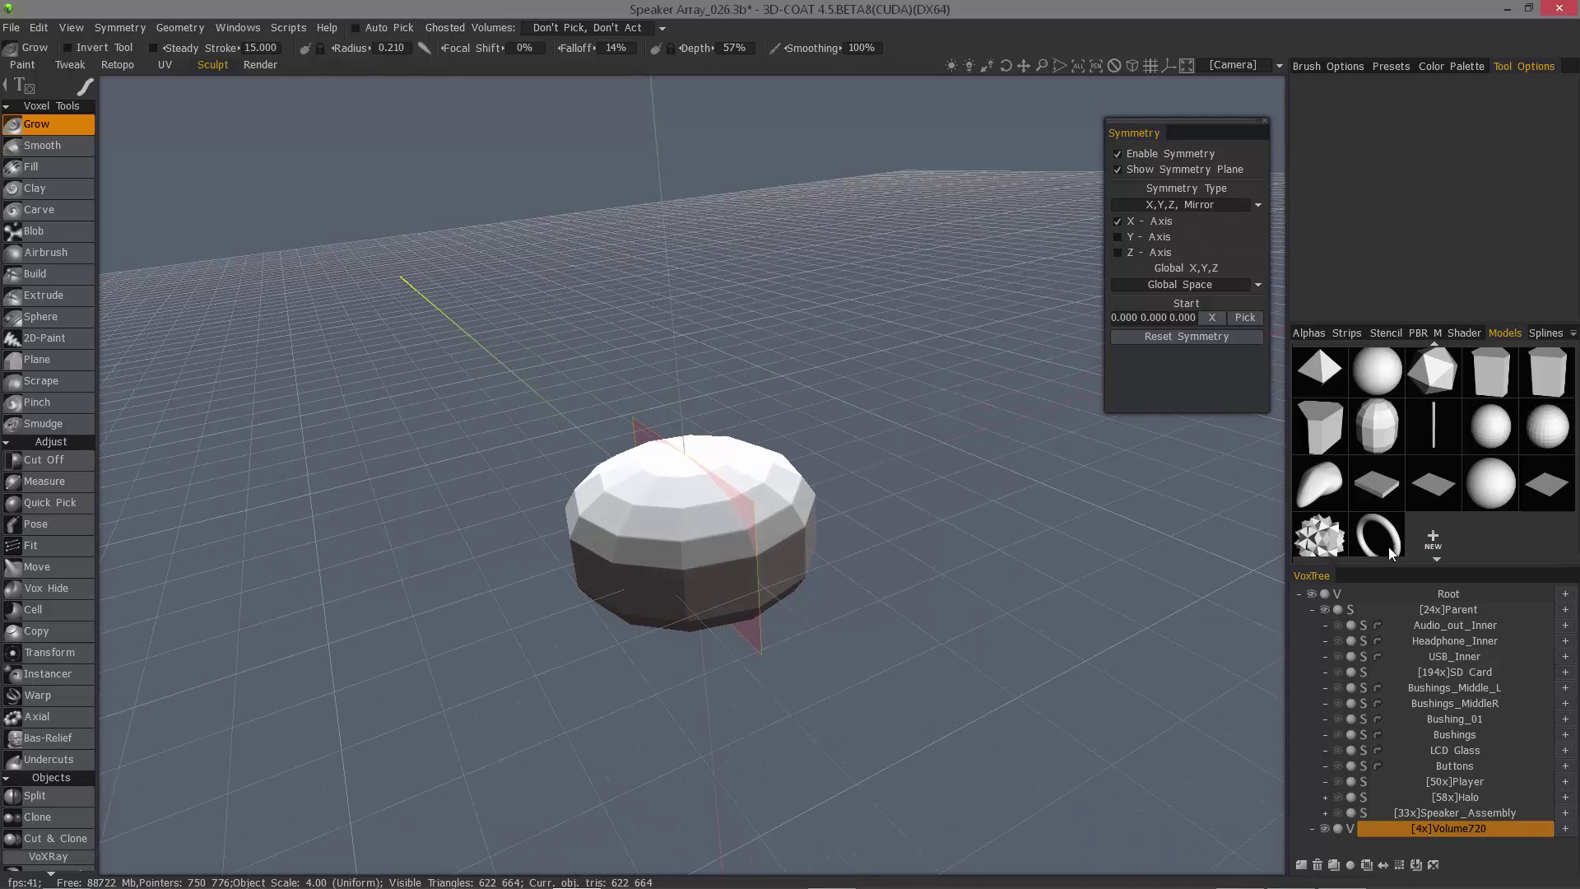
- Restart the Primitives tool and load the hollow hexagonal model from the Parts model folder
scroll(1234, 571, up, 1)
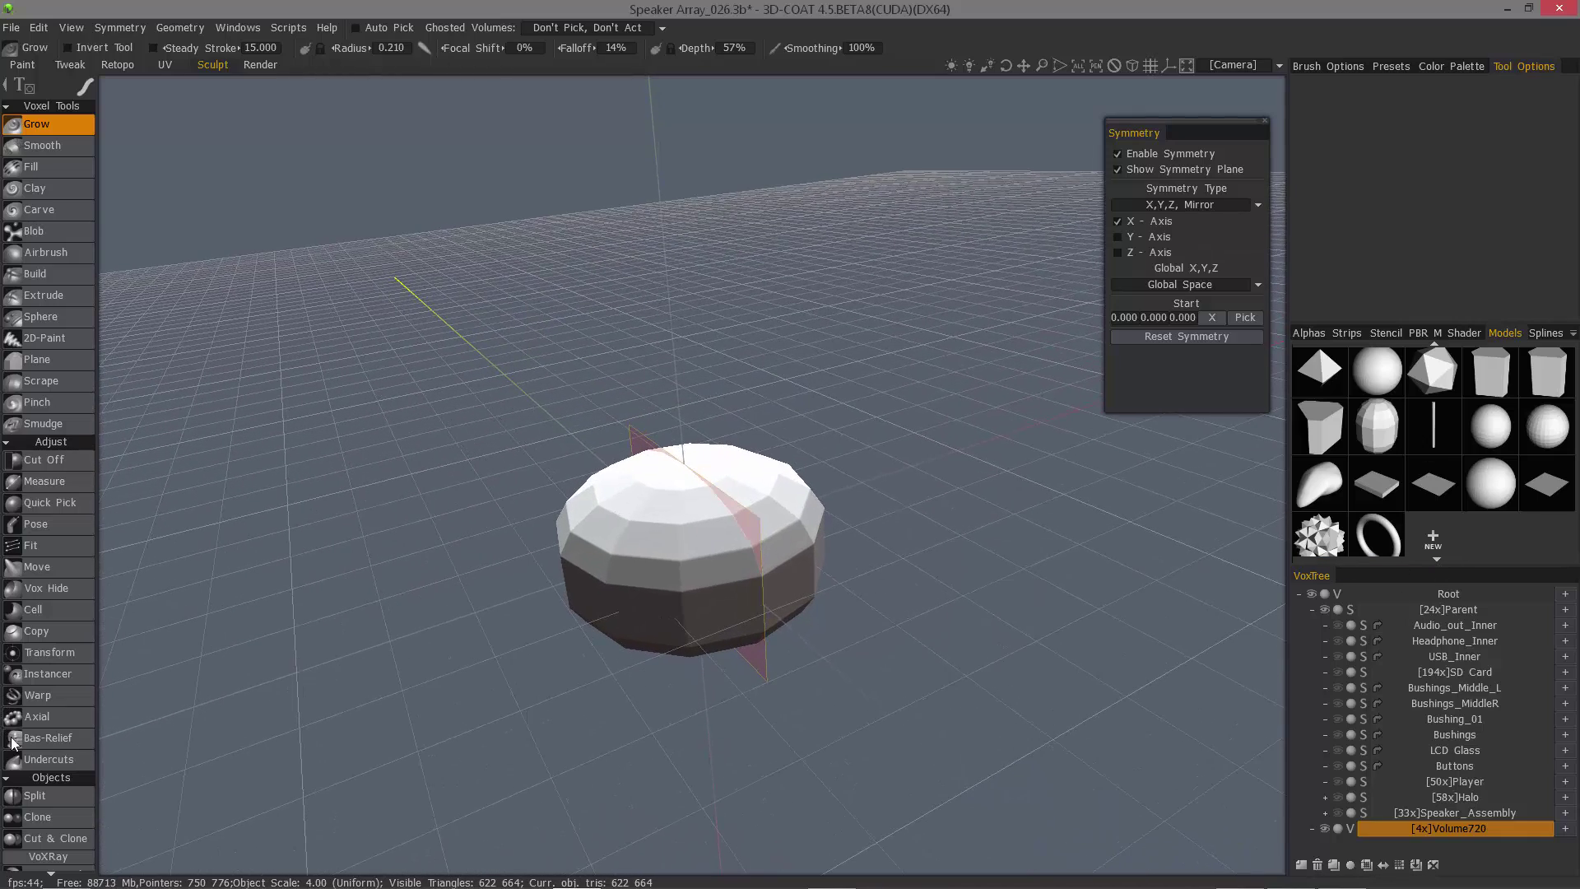
scroll(83, 559, down, 7)
click(80, 771)
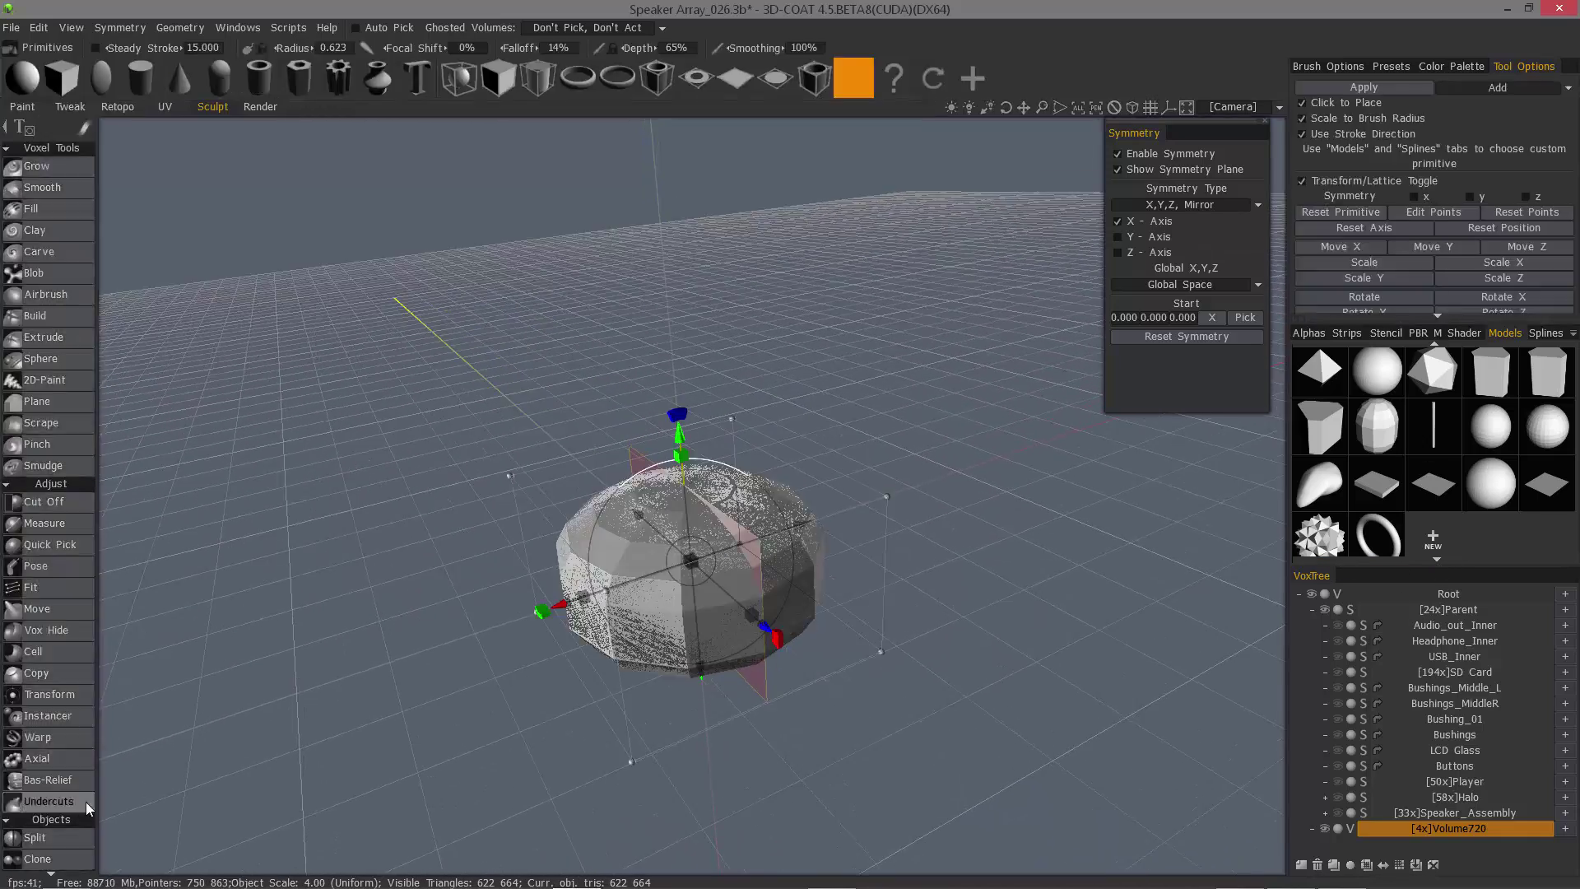
click(1505, 333)
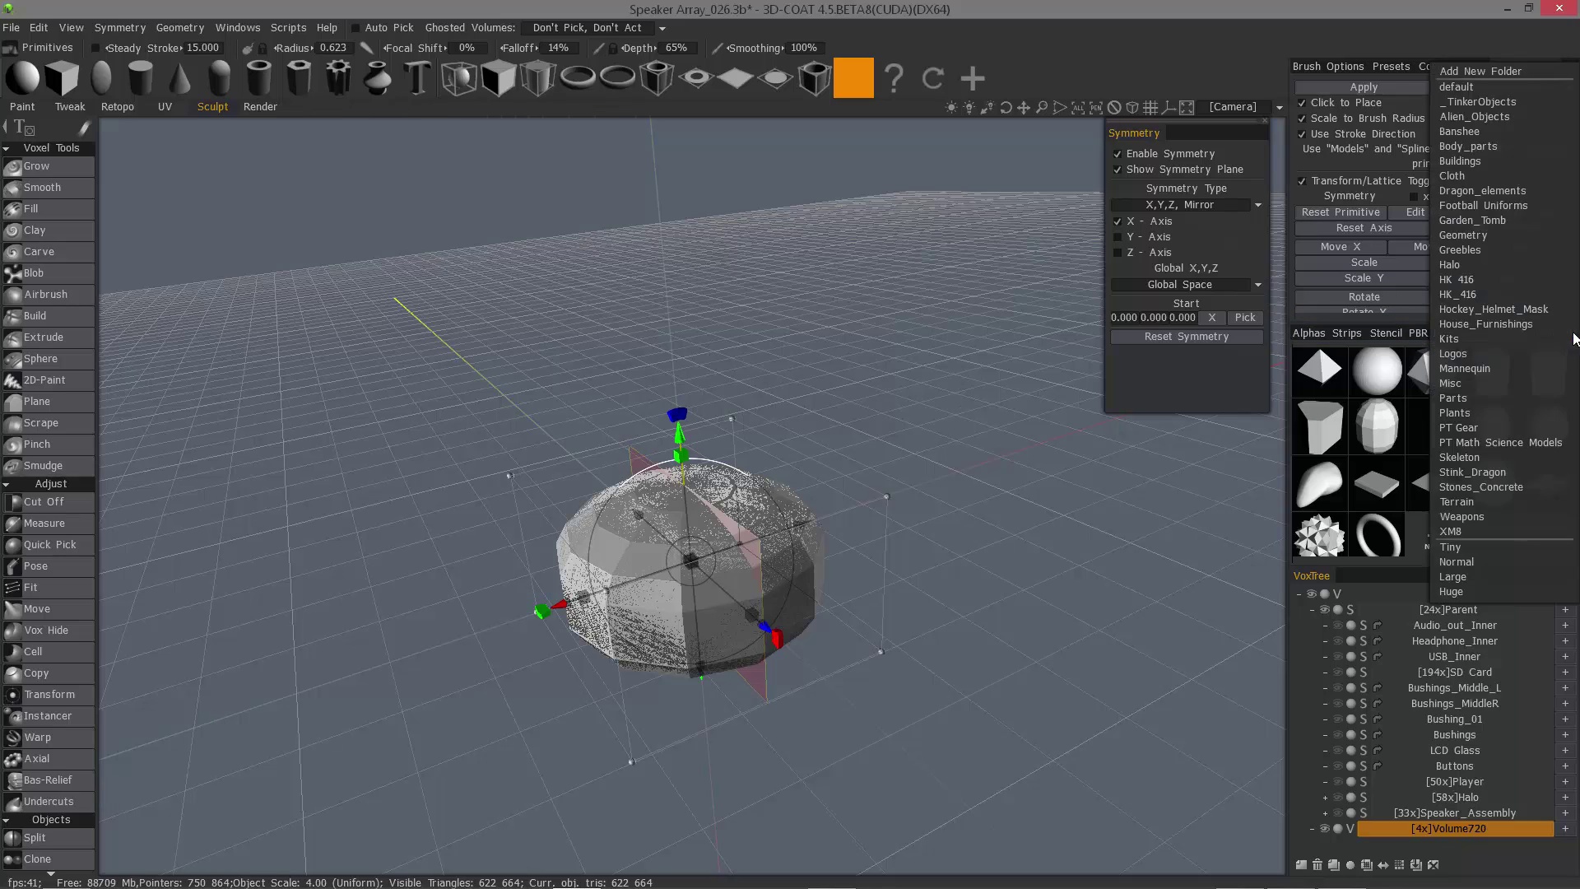
click(1468, 397)
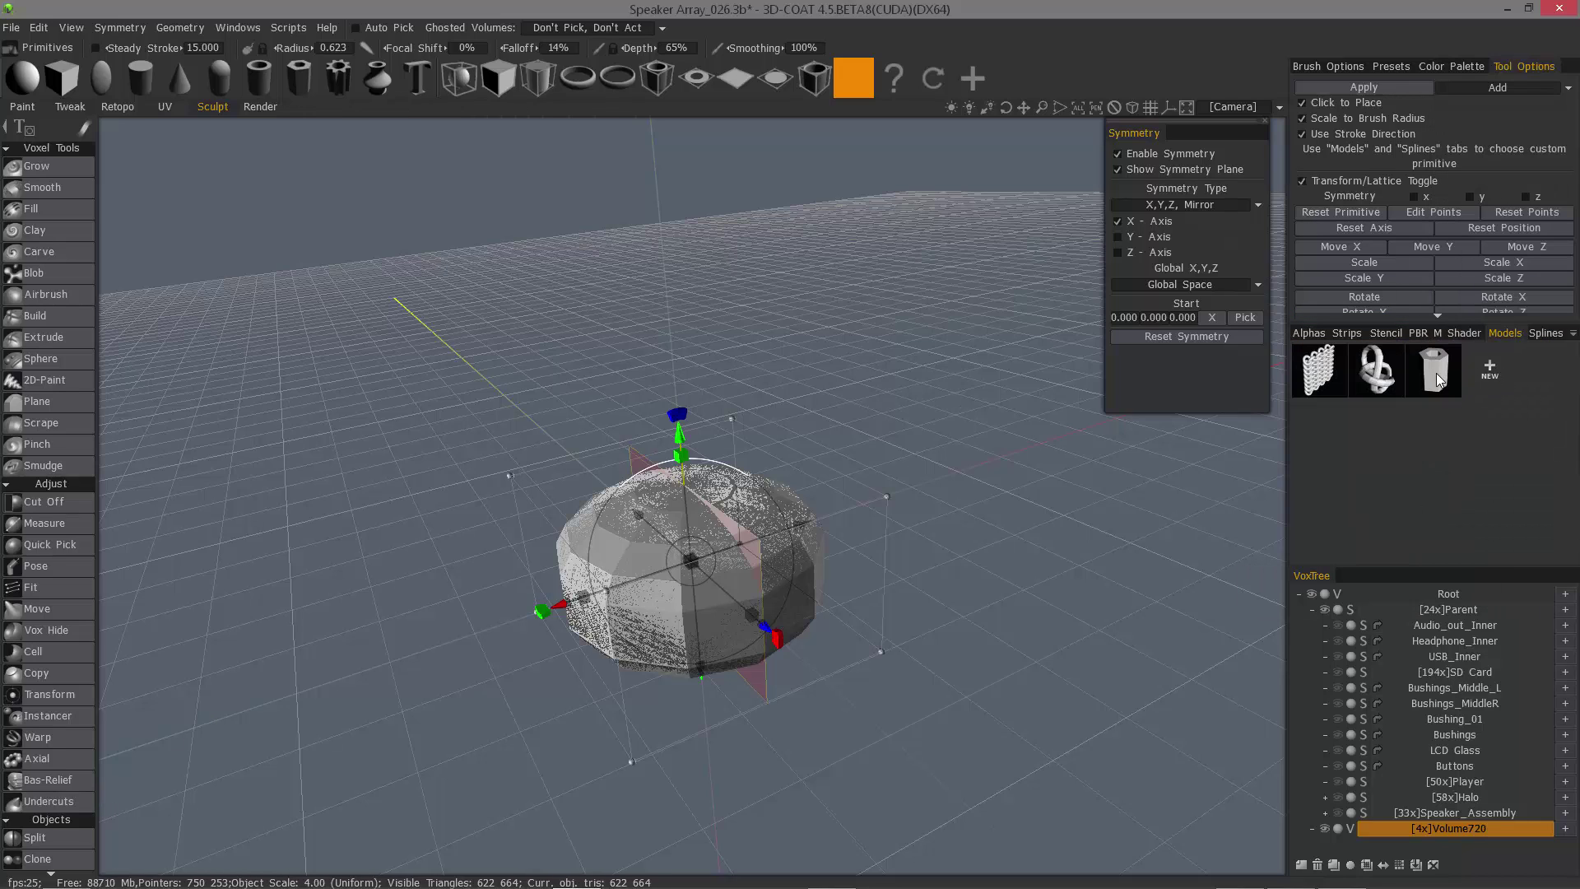
click(1435, 375)
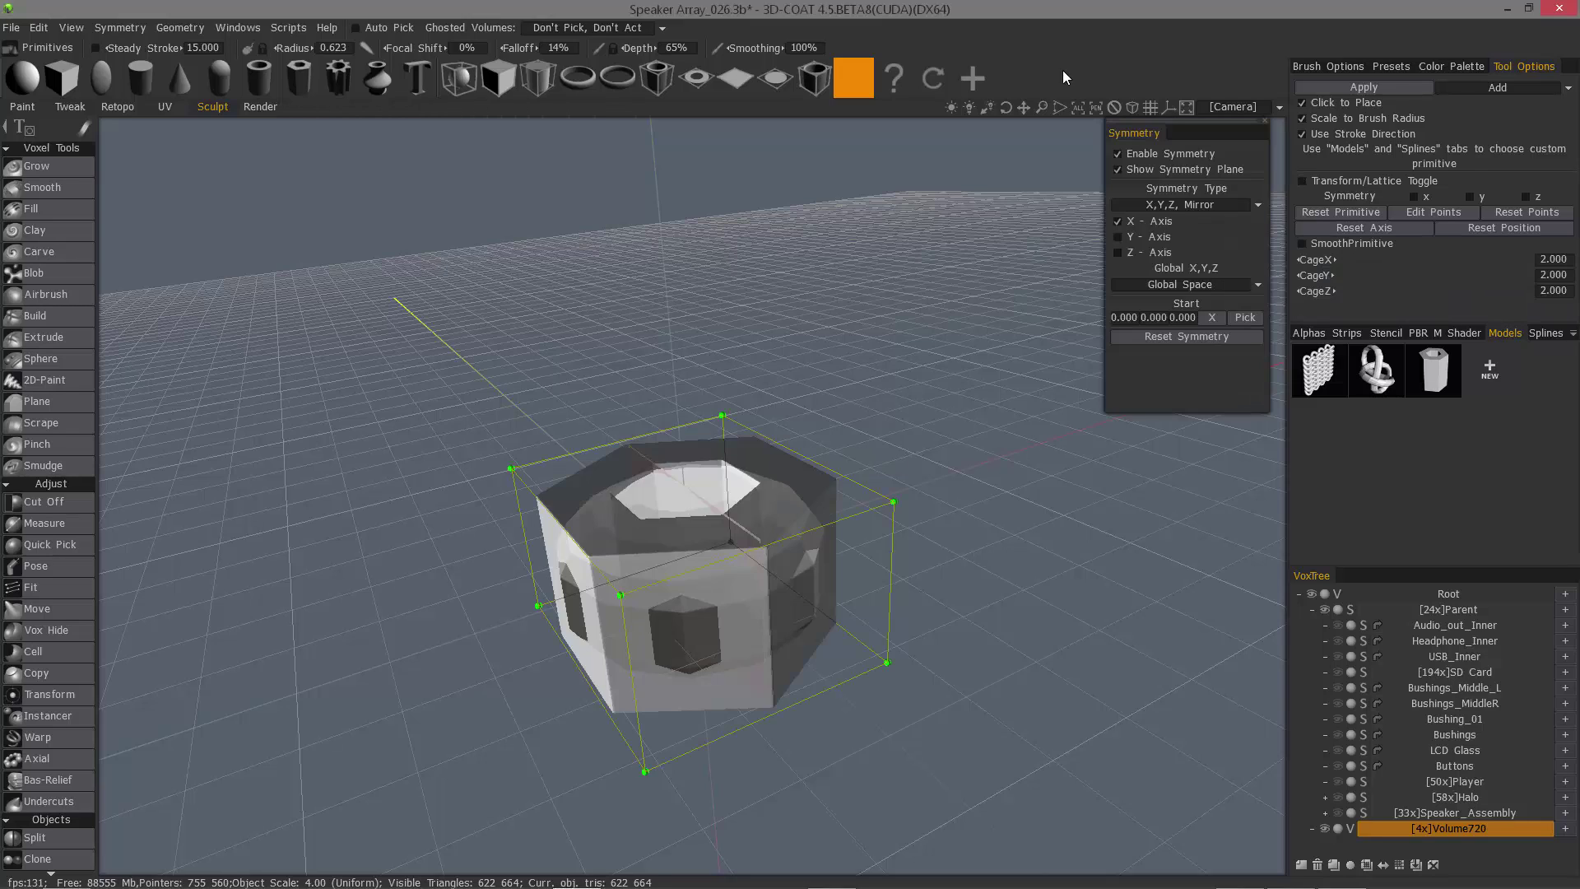
- Turn on Transform/Lattice Toggle, scale down the hexagonal primitive, and move it out beside the faceted dome
click(1302, 181)
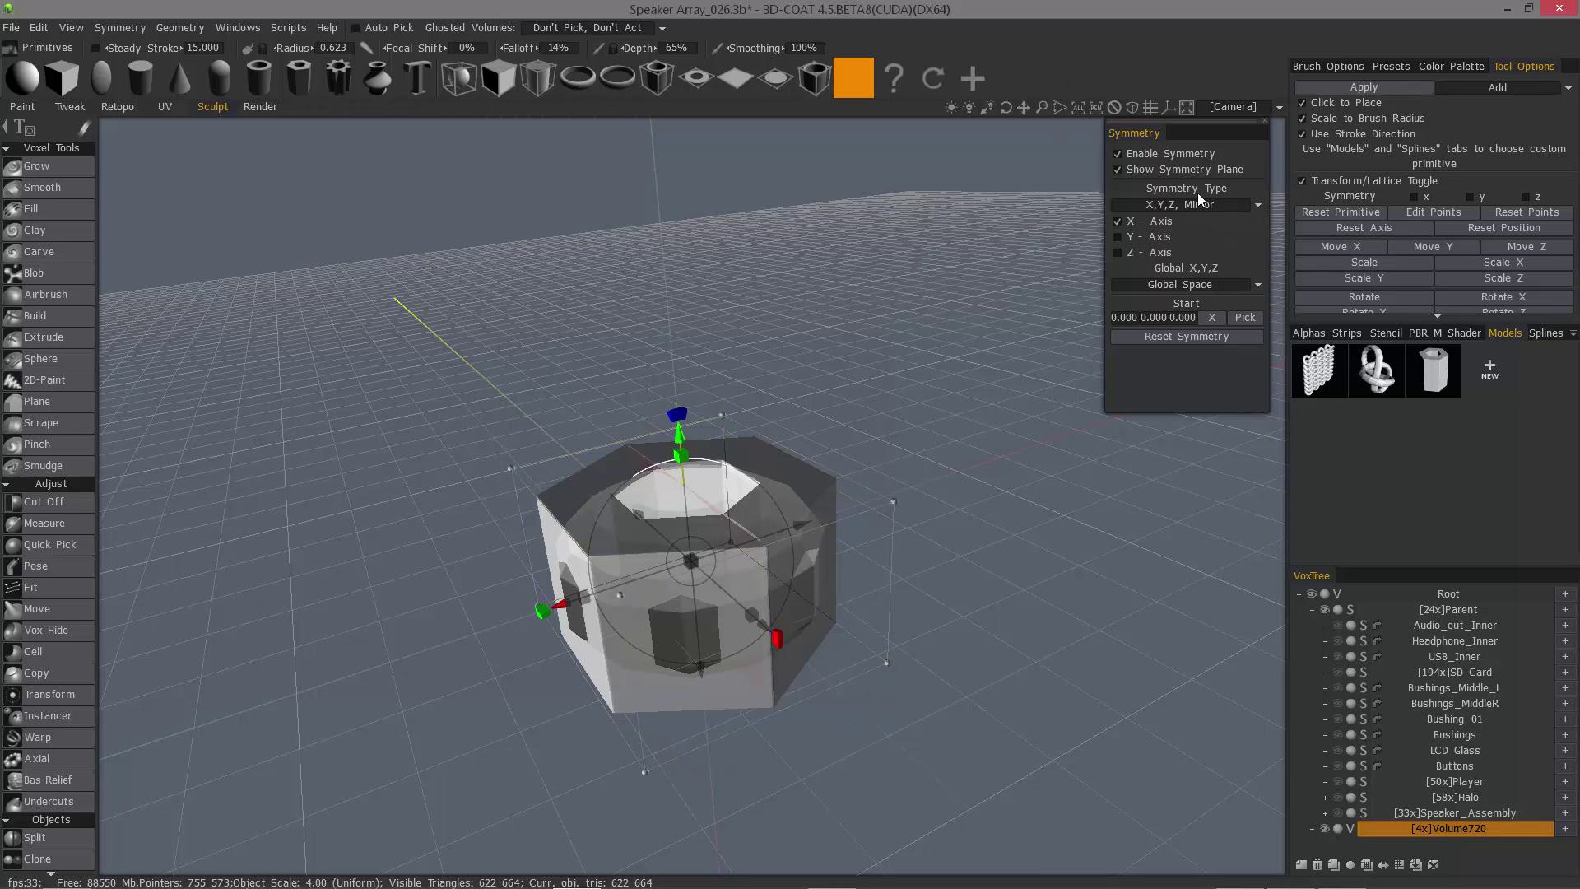
drag(691, 561, 620, 550)
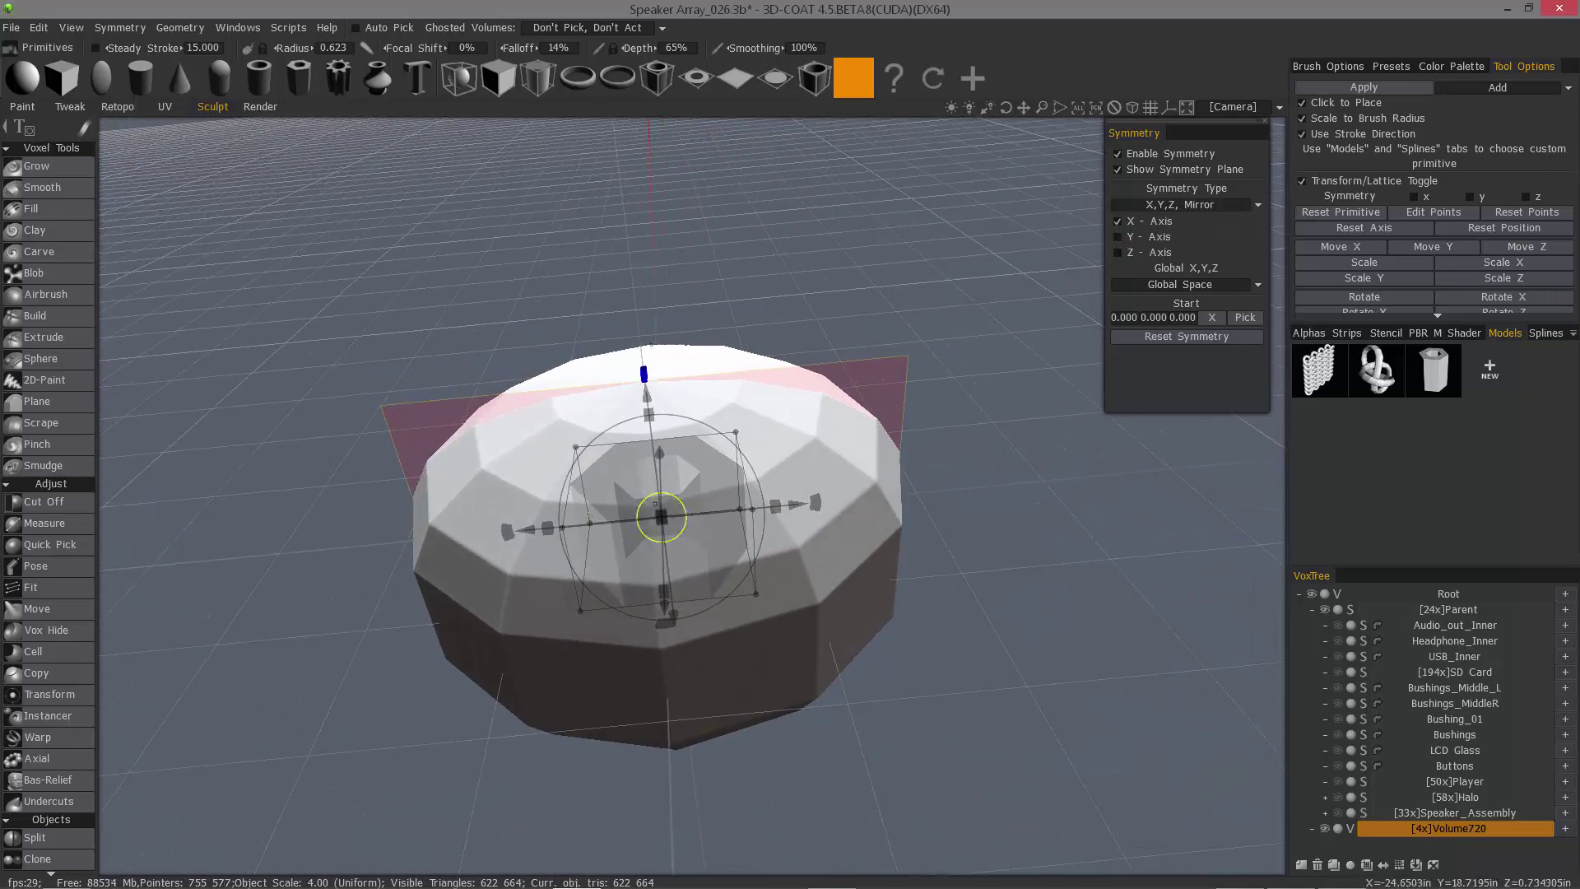
drag(795, 503, 329, 549)
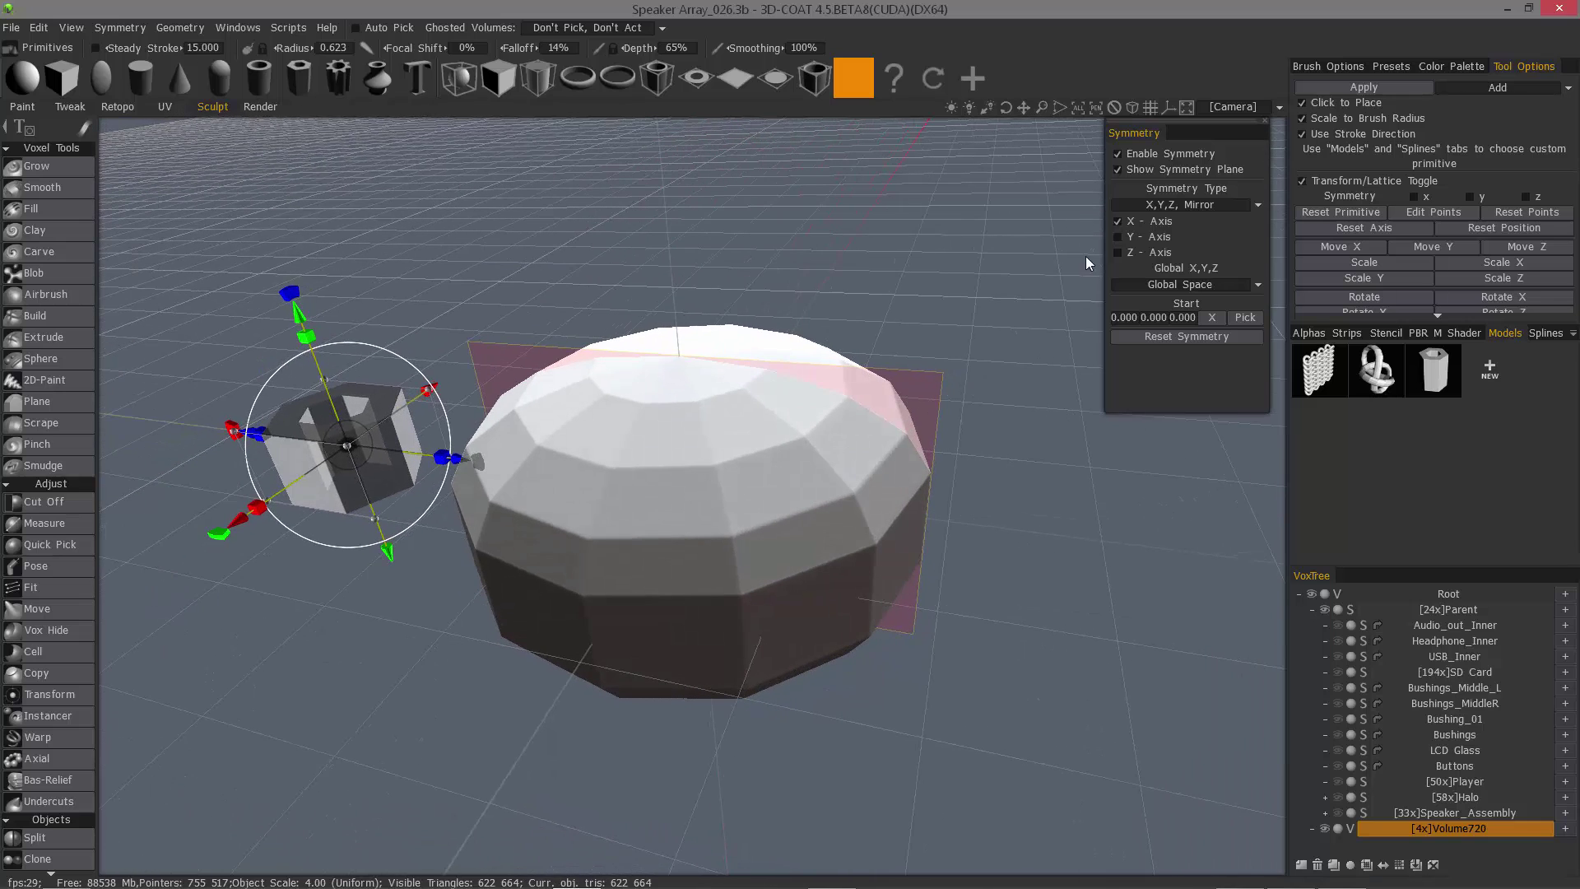
- Change the symmetry type to Radial Mirror with a radial order of 8
click(1174, 206)
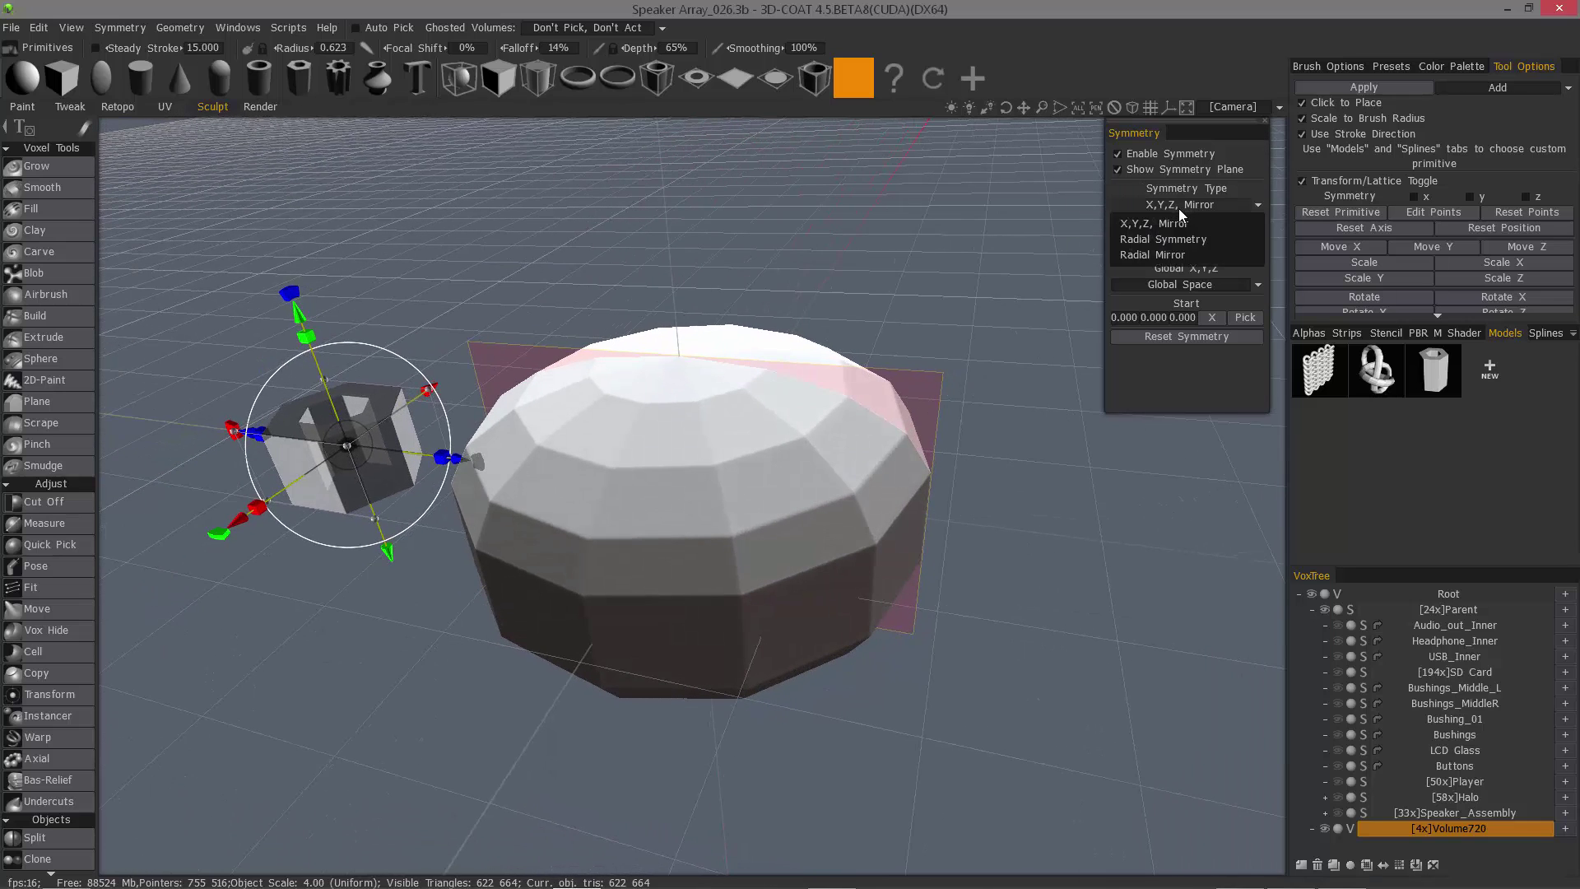
click(1178, 253)
click(1236, 224)
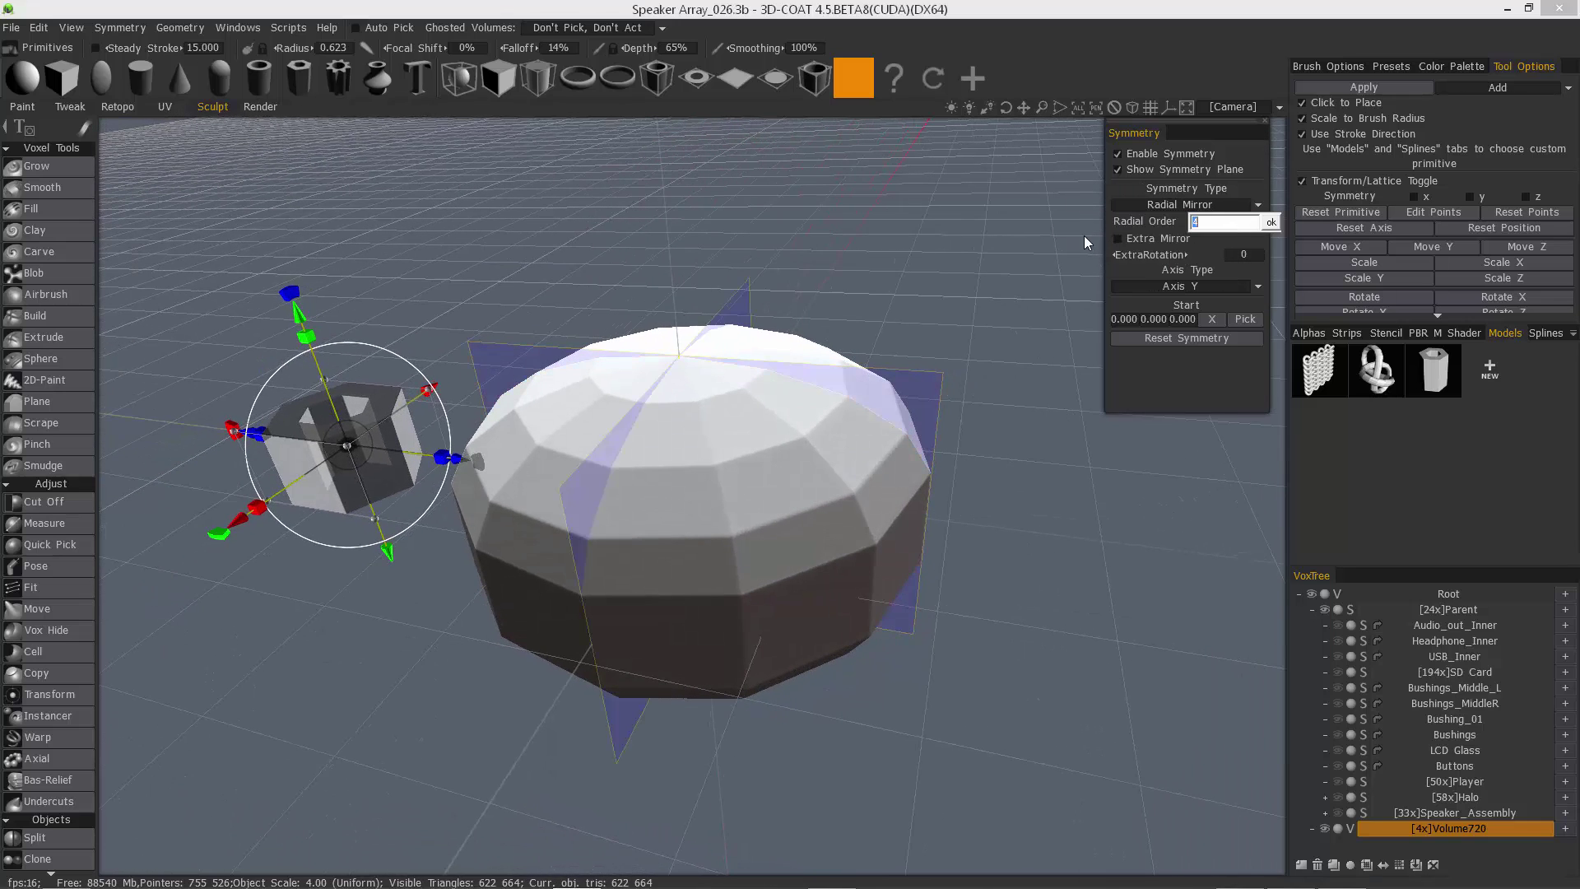
text(8)
key(Return)
mouse_move(1045, 349)
mouse_down()
mouse_move(1050, 397)
mouse_move(1048, 331)
mouse_move(1048, 369)
mouse_up()
mouse_move(710, 492)
alt+mouse_down()
mouse_move(691, 468)
mouse_move(684, 490)
mouse_move(708, 485)
alt+mouse_up()
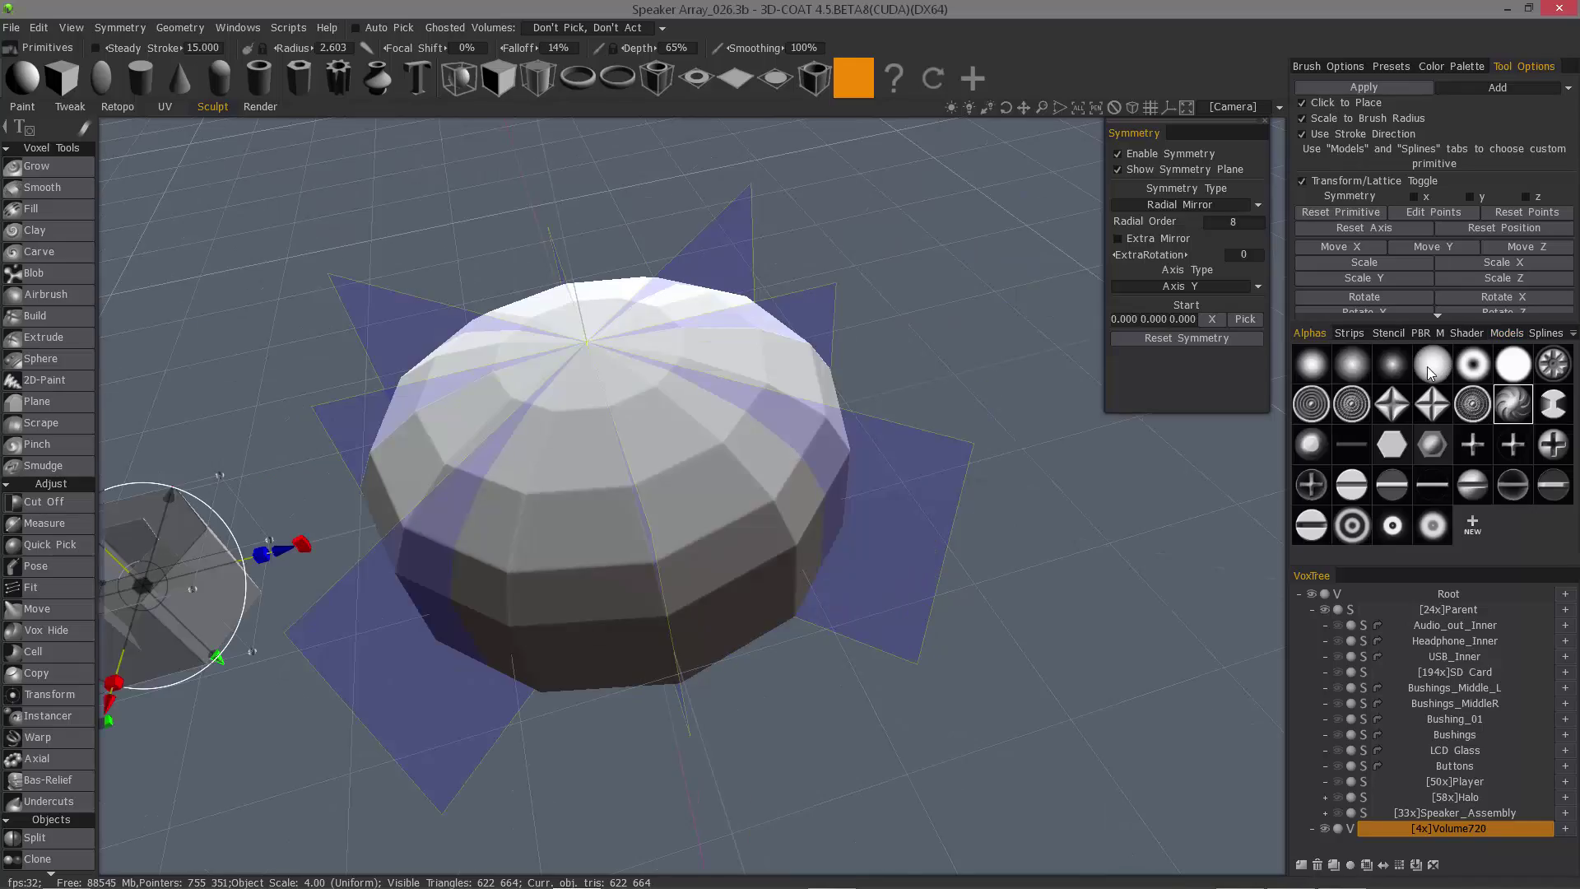
- Choose the solid round alpha and place the hexagonal primitive on the upper surface of the faceted dome
click(1430, 373)
alt+drag(601, 403, 663, 444)
click(607, 511)
alt+right_drag(663, 445, 710, 526)
drag(710, 525, 913, 412)
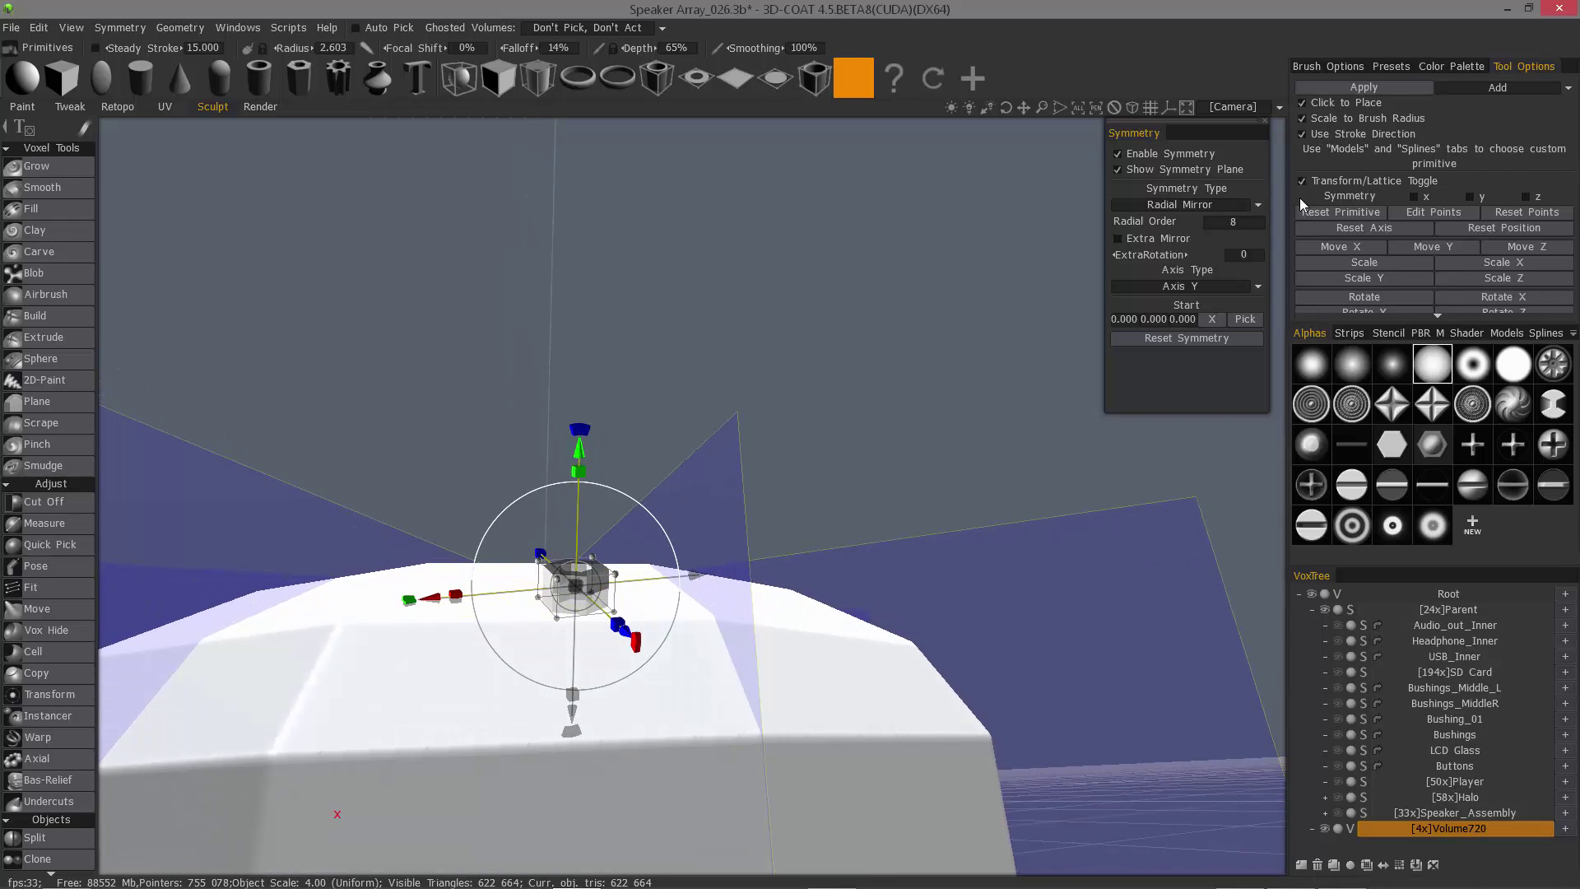
- Move the hexagonal primitive along its dome facet, closer to the neighbouring symmetry plane
alt+drag(539, 514, 646, 564)
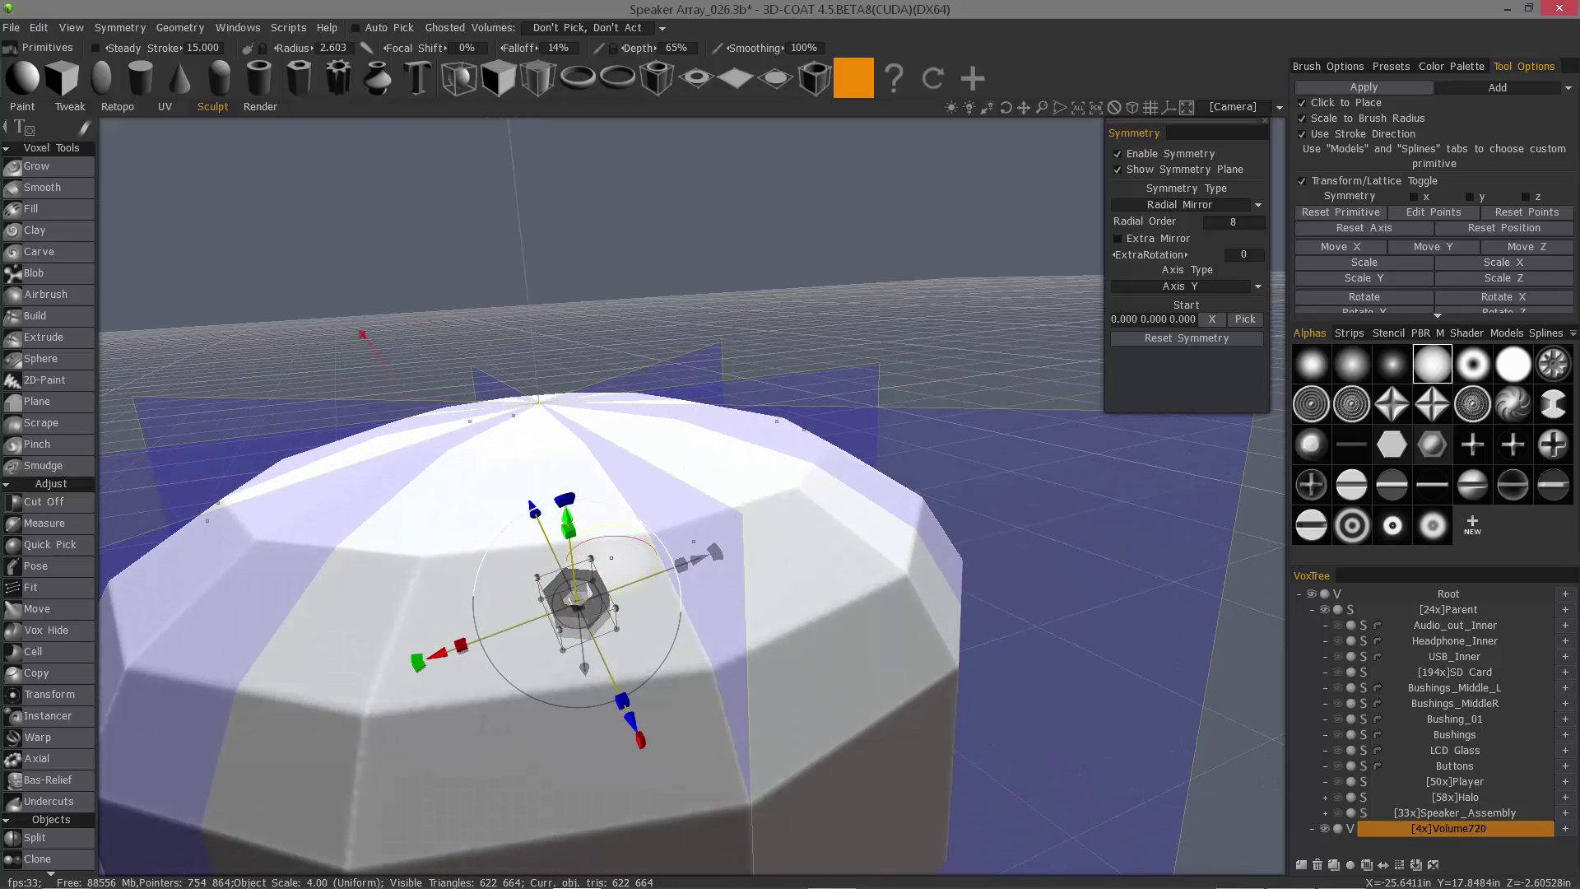
alt+drag(576, 600, 463, 555)
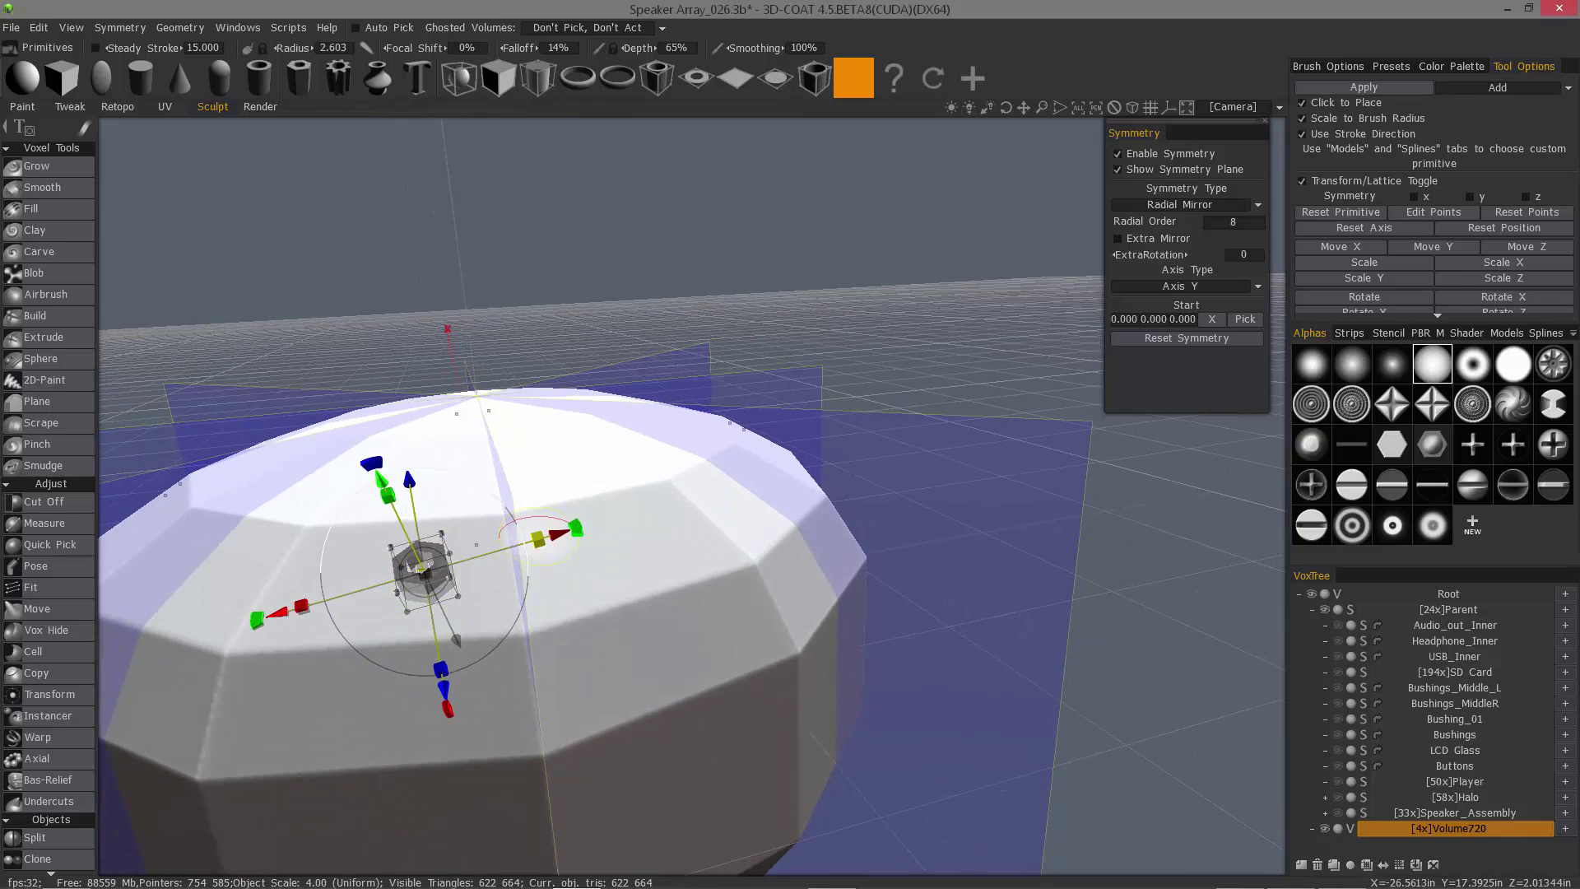
drag(561, 532, 641, 510)
drag(481, 297, 469, 329)
drag(724, 403, 987, 384)
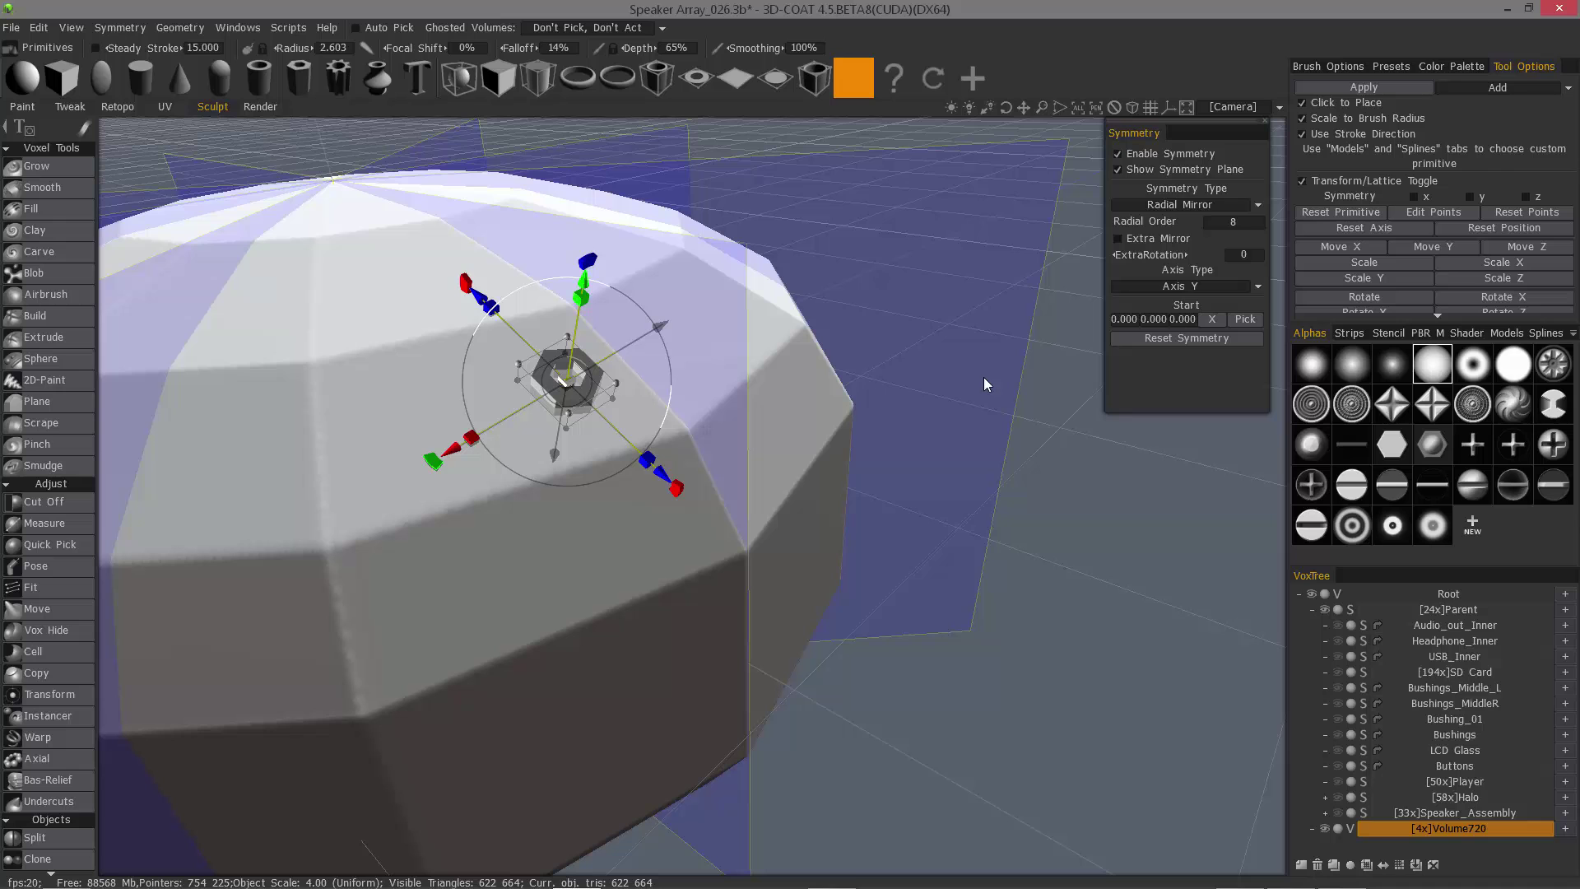
- Turn off Transform/Lattice Toggle and enable Extra Mirror for the Radial Mirror symmetry
click(1302, 181)
drag(926, 427, 930, 337)
click(1117, 239)
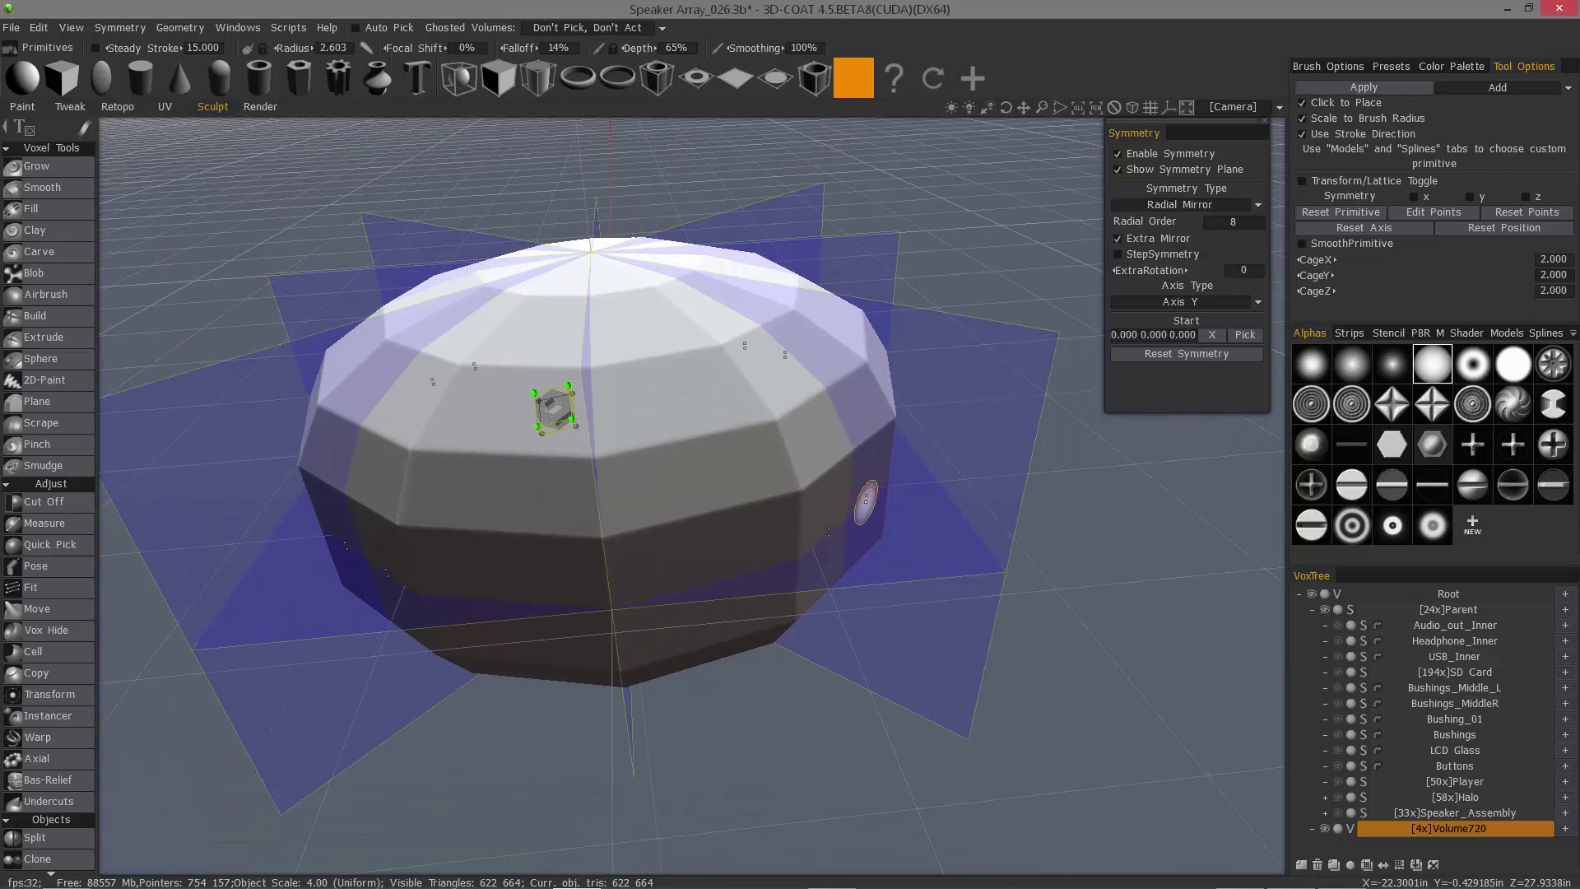
drag(1090, 587, 1092, 569)
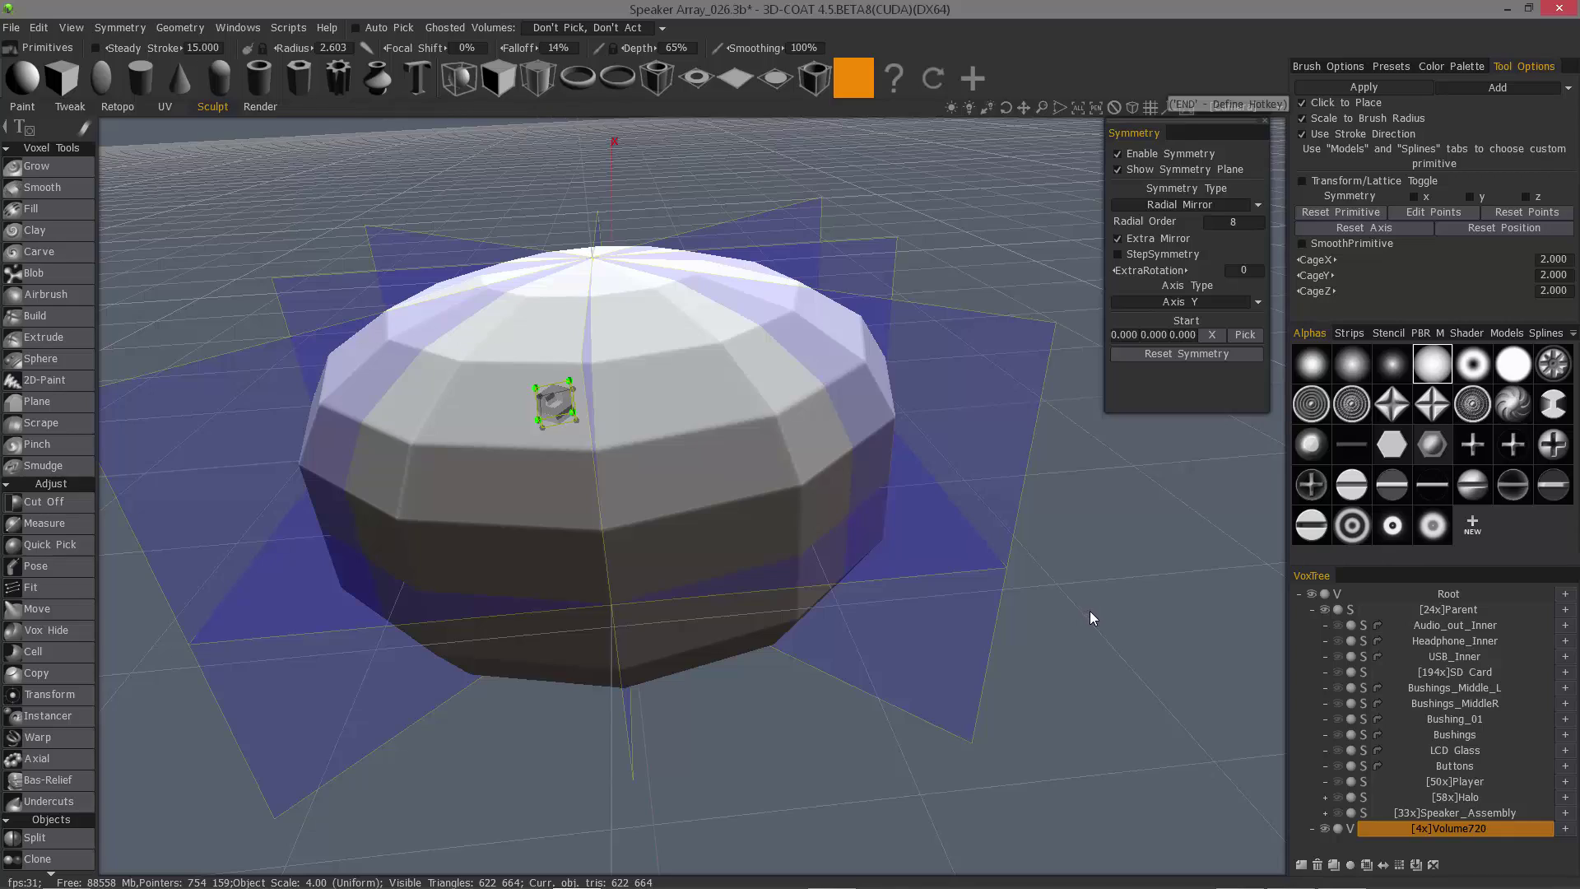
- Try adding the mirrored hexagonal primitives to the dome, examine them from several sides, and undo the addition
key(Return)
drag(1073, 536, 847, 437)
mouse_move(957, 338)
alt+mouse_down()
mouse_move(825, 511)
mouse_move(909, 554)
alt+mouse_up()
mouse_move(881, 642)
alt+mouse_down()
mouse_move(998, 677)
mouse_move(1009, 660)
mouse_move(585, 430)
mouse_move(674, 547)
mouse_move(691, 638)
mouse_move(668, 496)
mouse_move(713, 490)
mouse_move(648, 451)
alt+mouse_up()
key(ctrl+z)
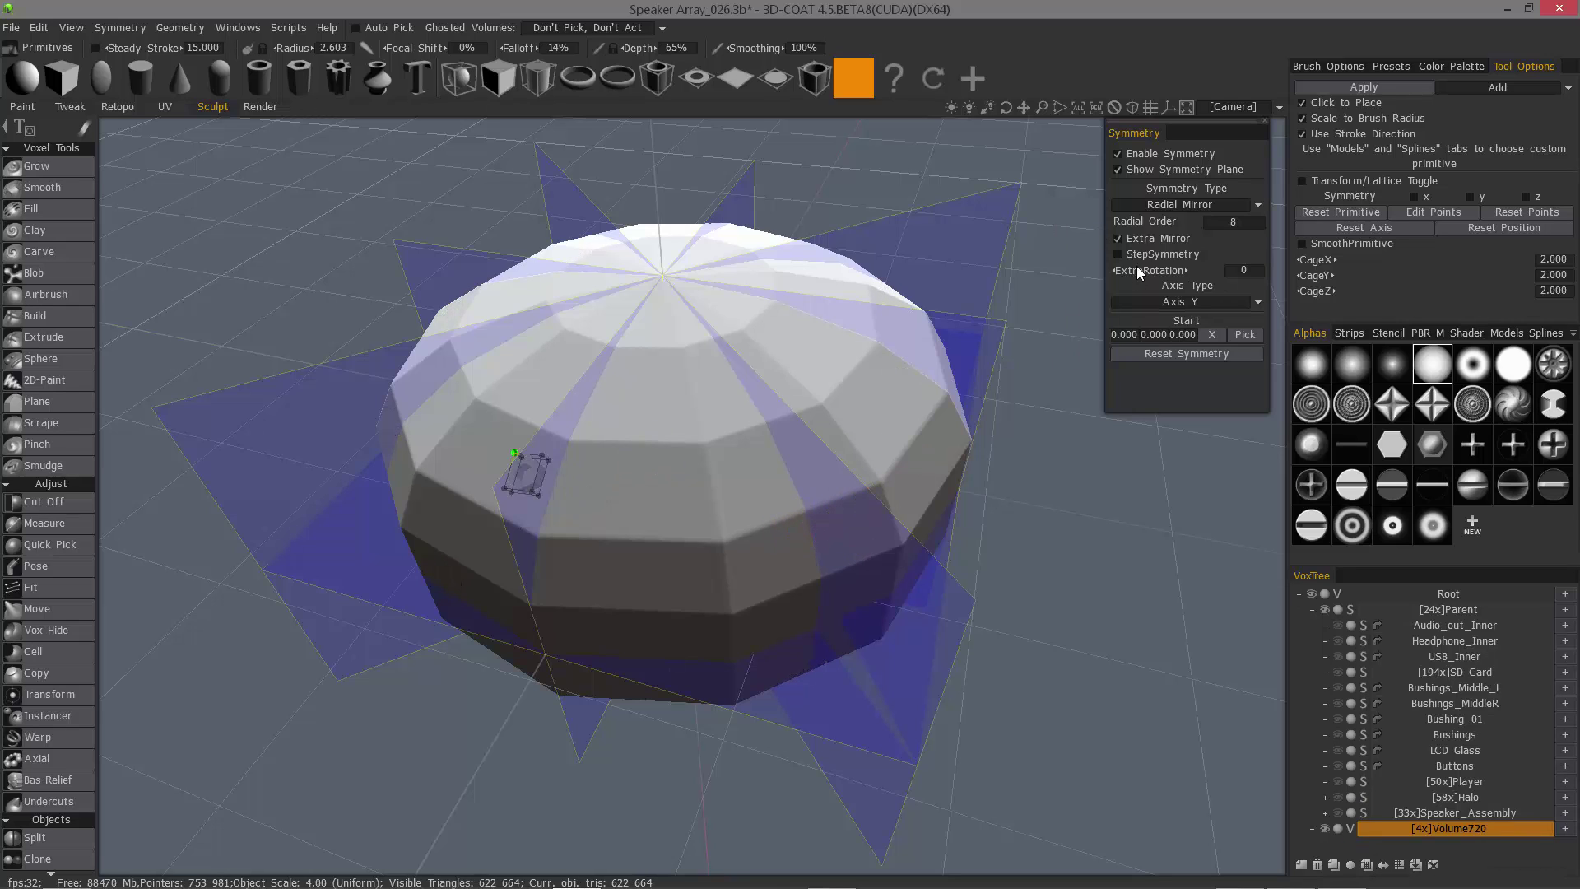
- Set the primitive operation to Subtract and enable StepSymmetry for the extra mirror
click(1480, 87)
click(1467, 122)
click(1117, 255)
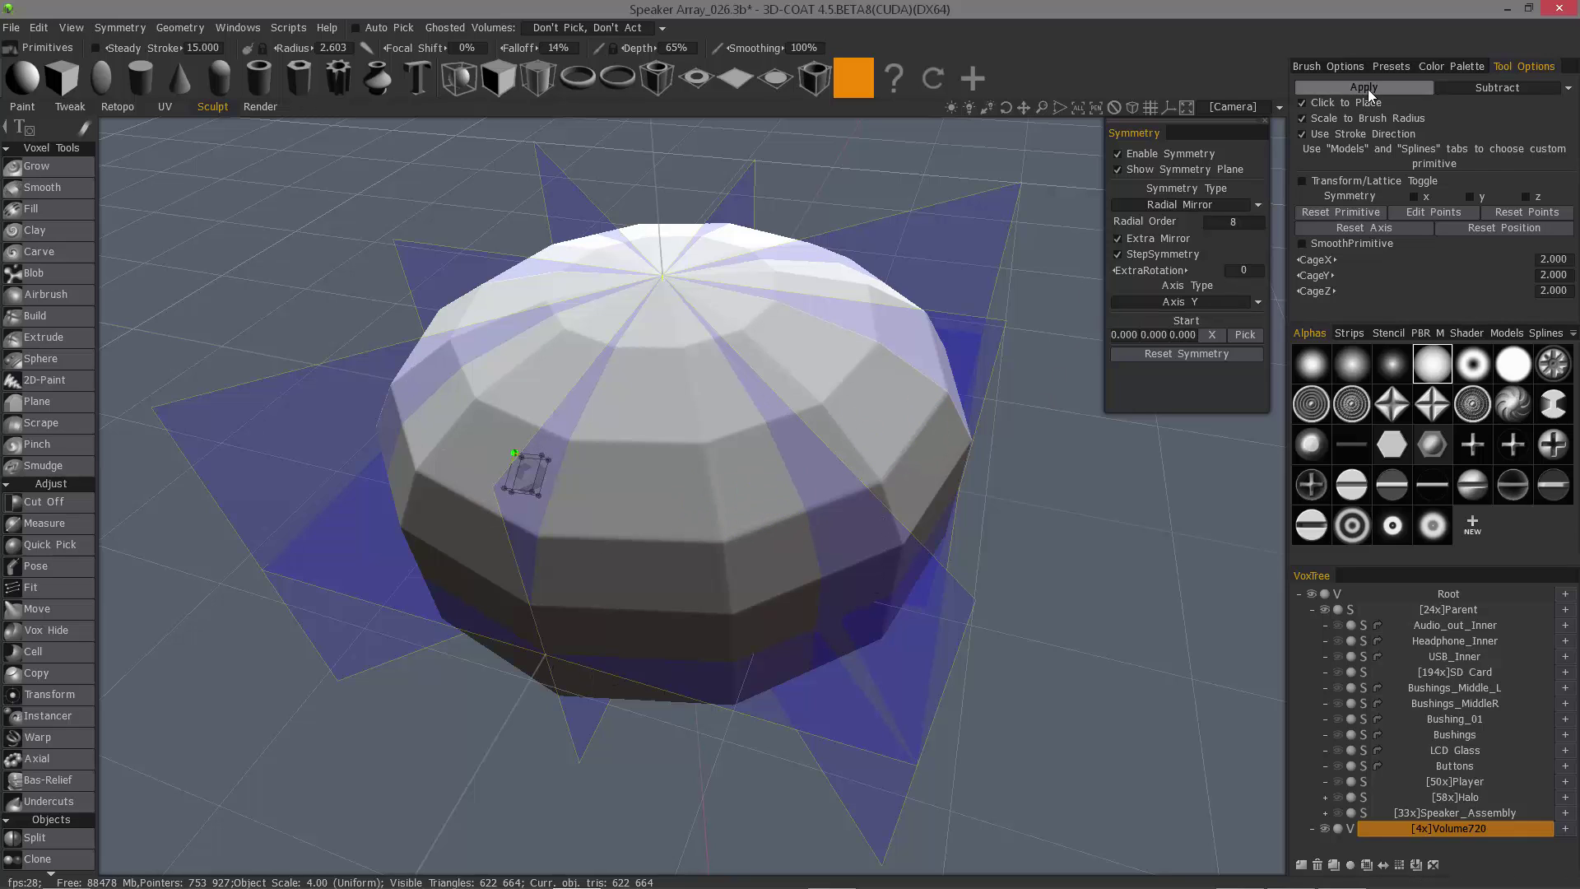
- Try subtracting the hexagonal primitive from the dome with StepSymmetry on, and examine the upper and lower facets
key(Return)
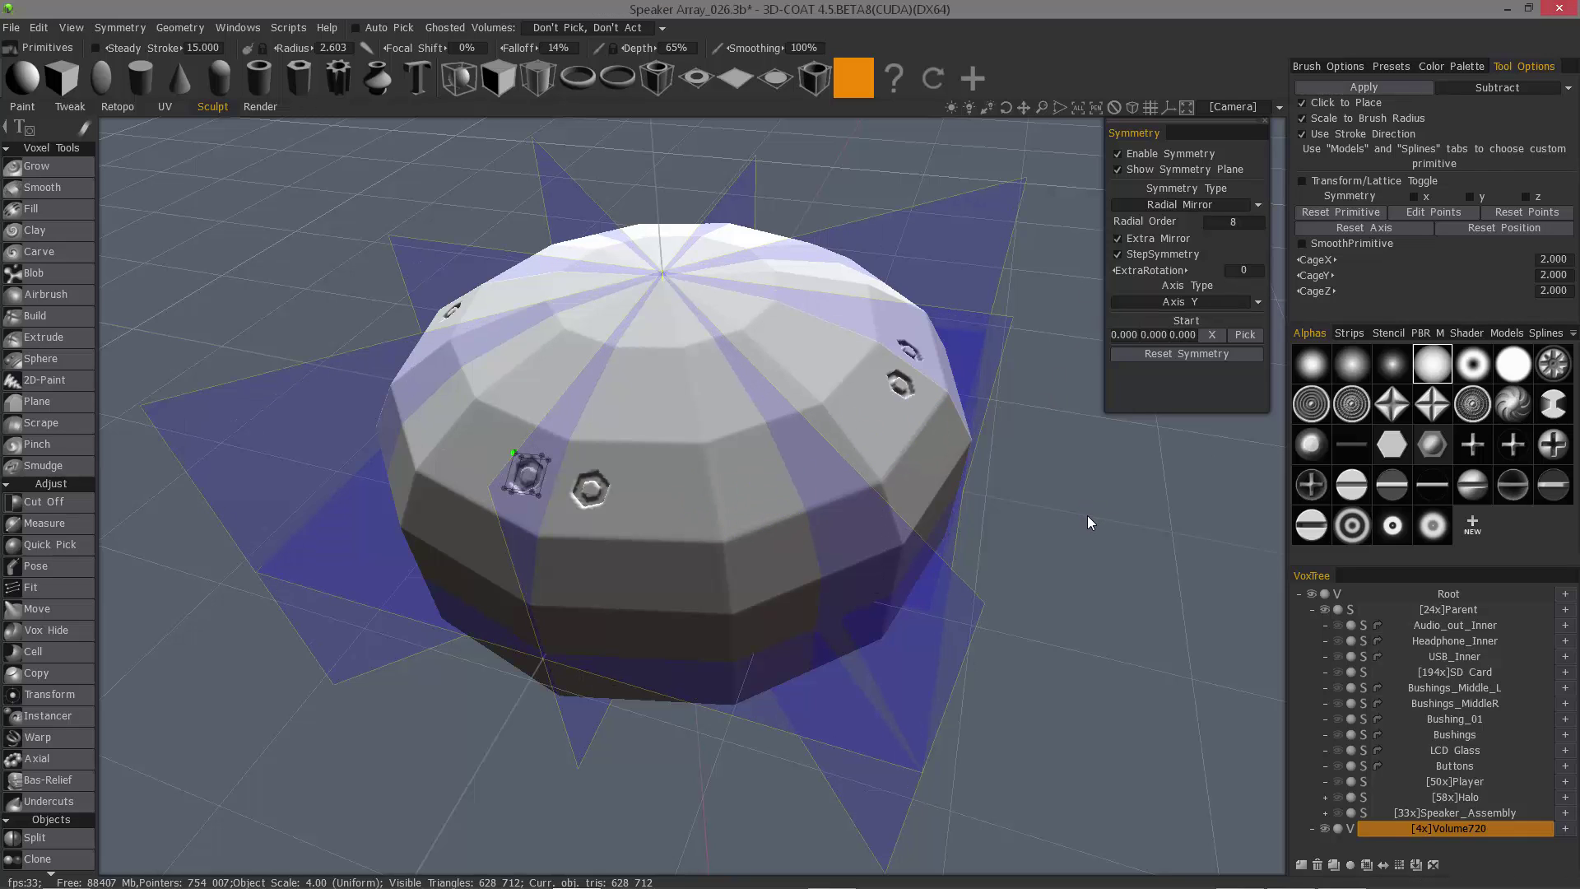
mouse_move(1088, 515)
mouse_down()
mouse_move(989, 434)
mouse_move(687, 476)
mouse_move(621, 575)
mouse_move(638, 607)
mouse_move(682, 573)
mouse_move(659, 387)
mouse_move(659, 445)
mouse_move(702, 497)
mouse_move(518, 506)
mouse_move(695, 465)
mouse_move(634, 302)
mouse_up()
alt+drag(801, 431, 754, 655)
mouse_move(753, 732)
alt+mouse_down()
mouse_move(740, 696)
mouse_move(724, 715)
mouse_move(744, 469)
mouse_move(762, 585)
mouse_move(765, 511)
mouse_move(836, 469)
alt+mouse_up()
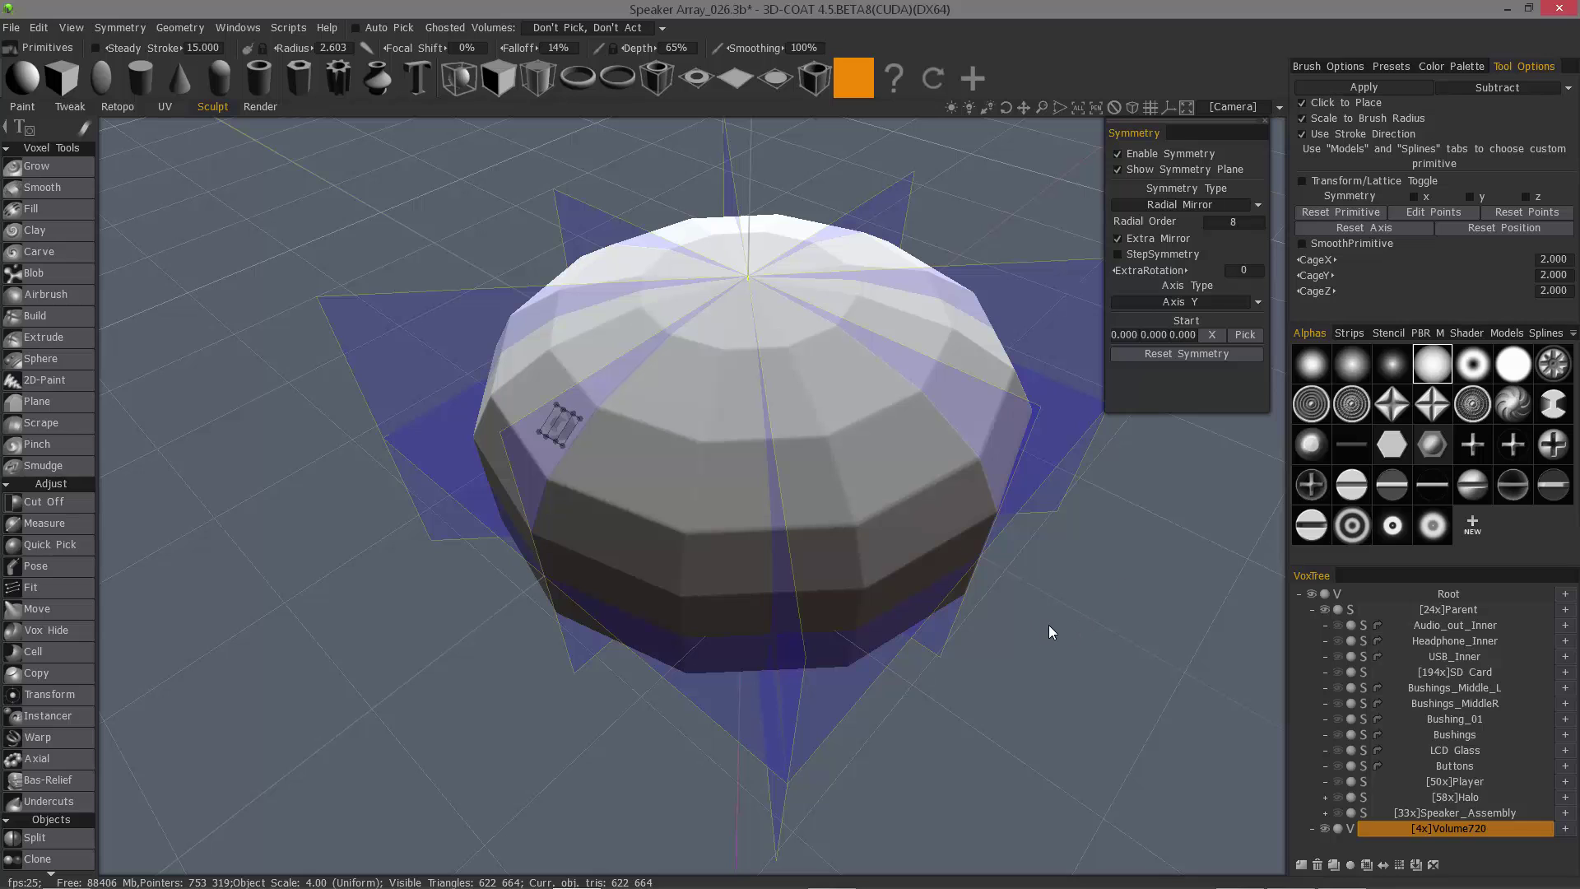
- Subtract the mirrored hexagonal primitives from the dome with StepSymmetry off, and examine the cuts around the model
key(Return)
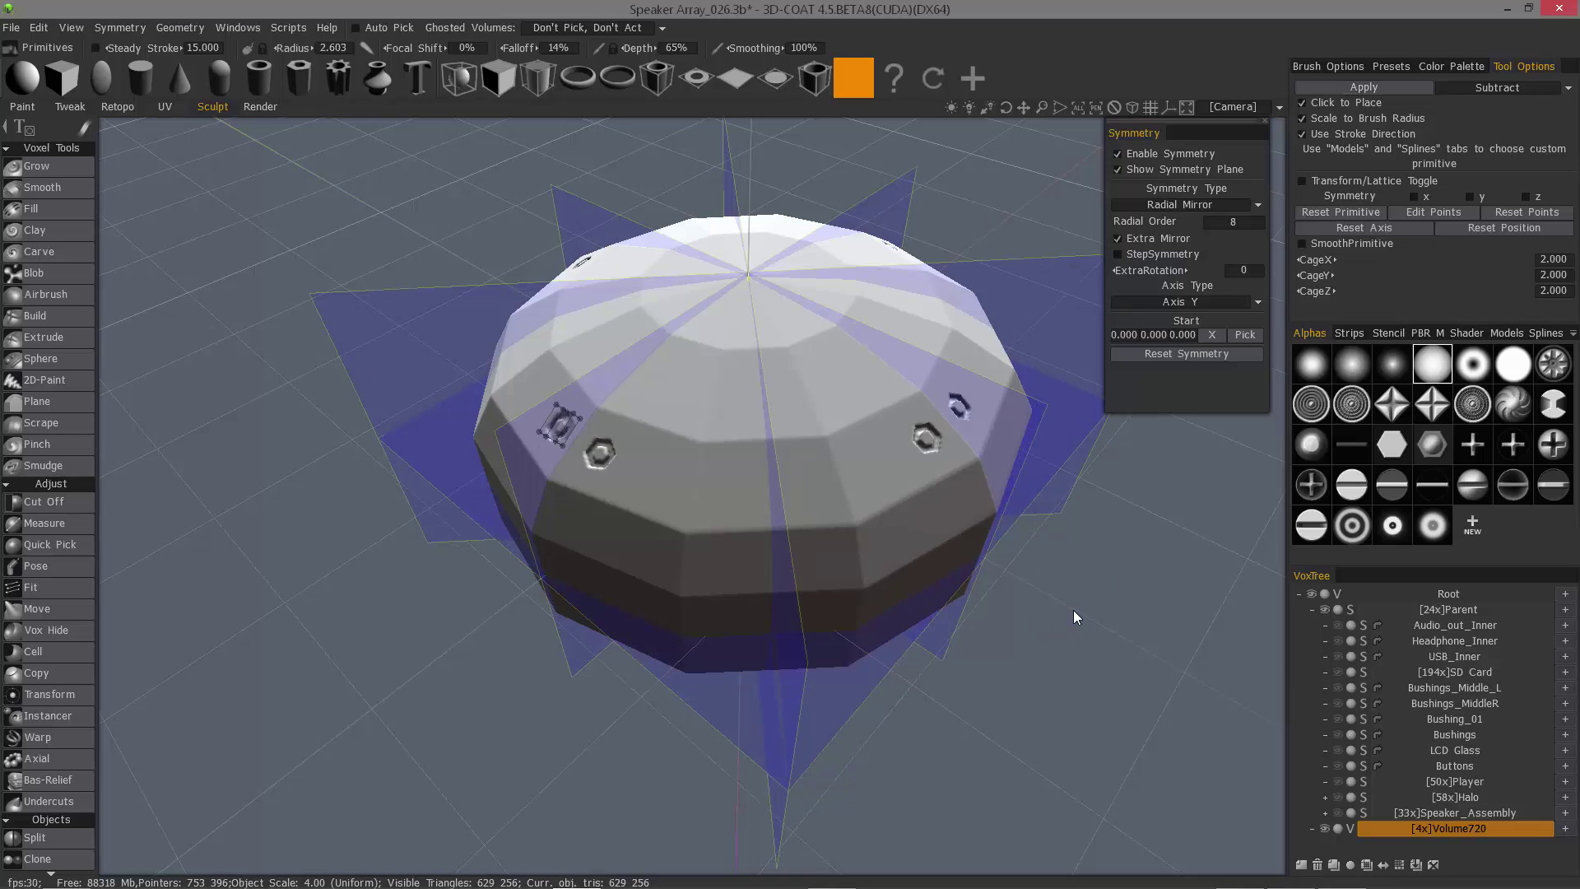
drag(1078, 610, 785, 684)
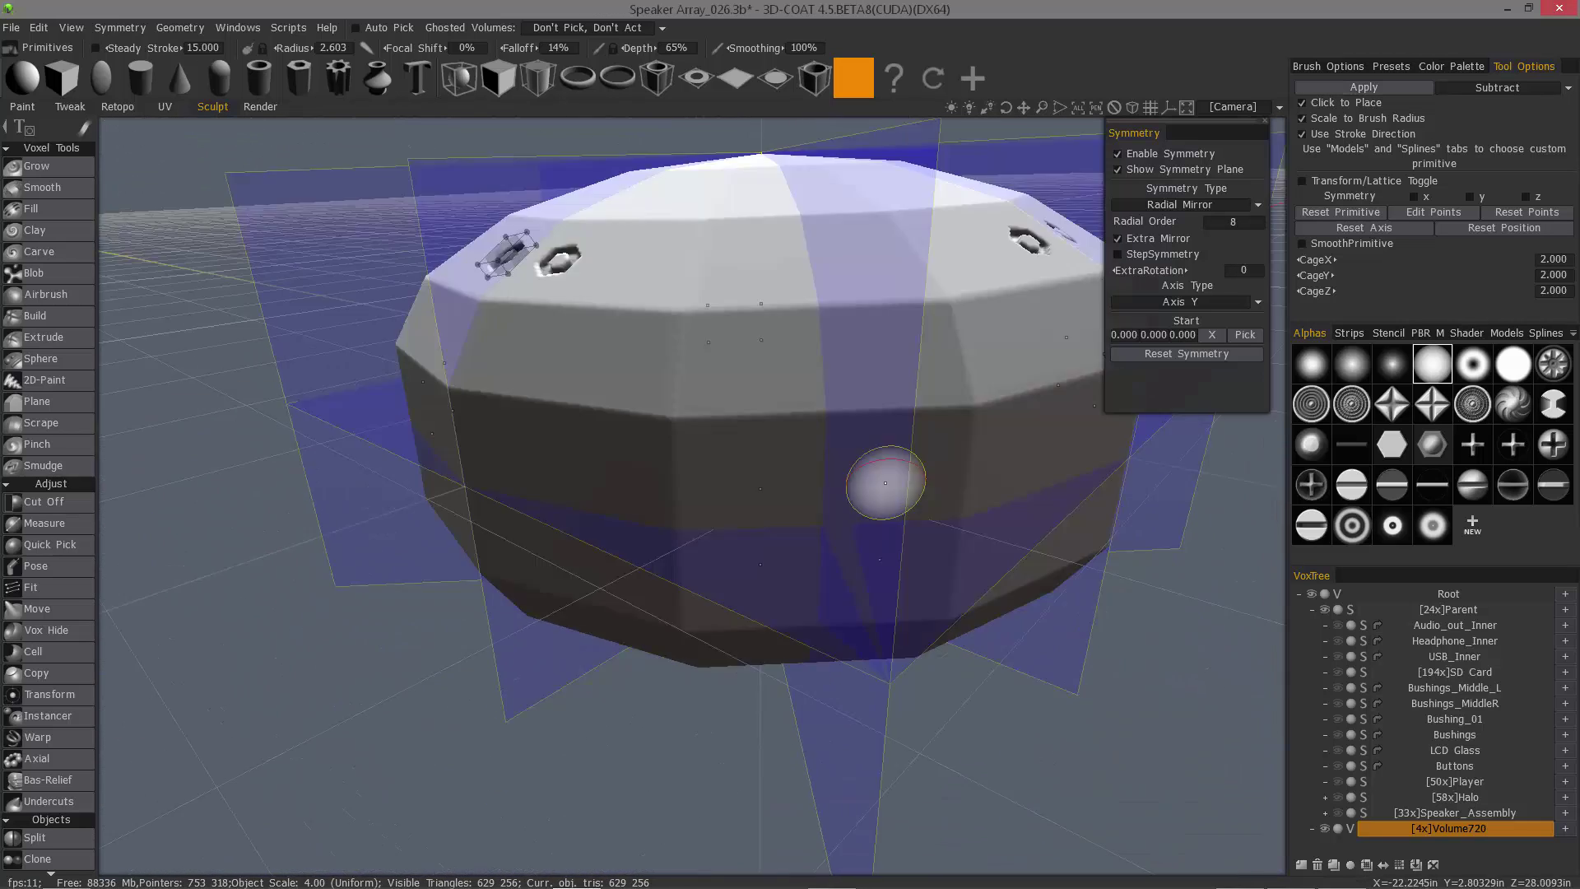
alt+right_drag(898, 483, 705, 419)
mouse_move(635, 444)
alt+mouse_down()
mouse_move(673, 483)
mouse_move(677, 455)
alt+mouse_up()
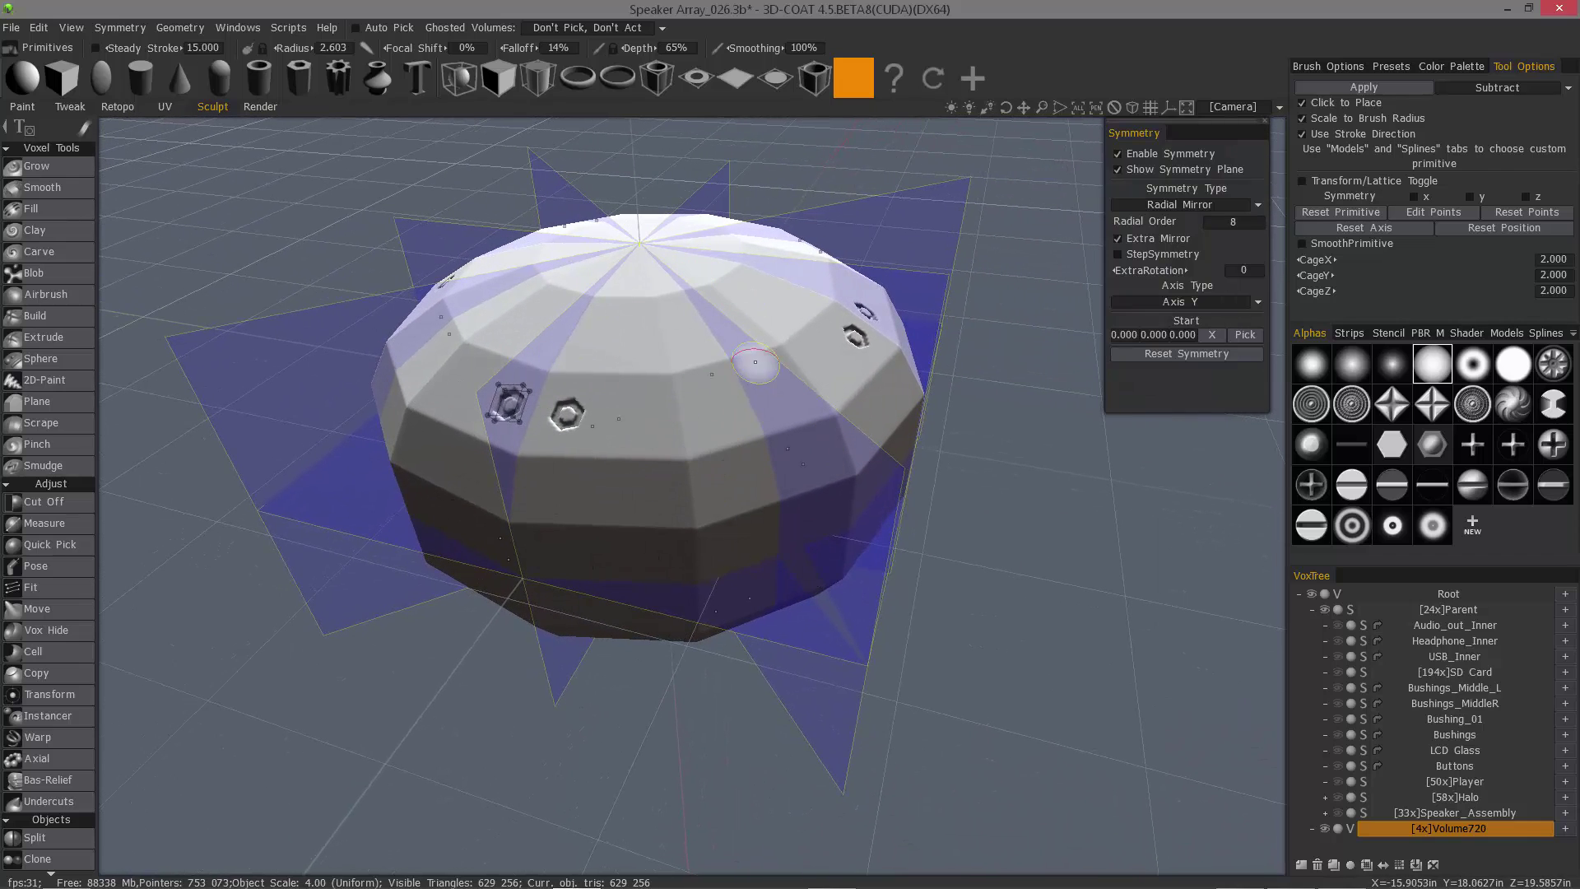